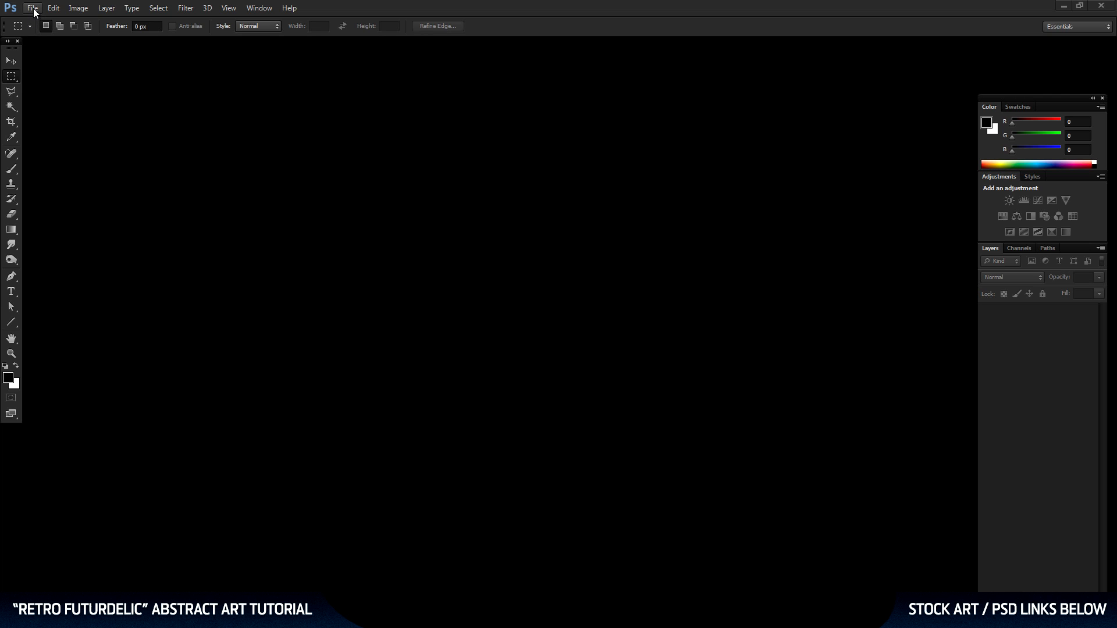
Create a new 10 by 10 inch document at 300 pixels/inch in RGB Color with a white background.
left_click(33, 8)
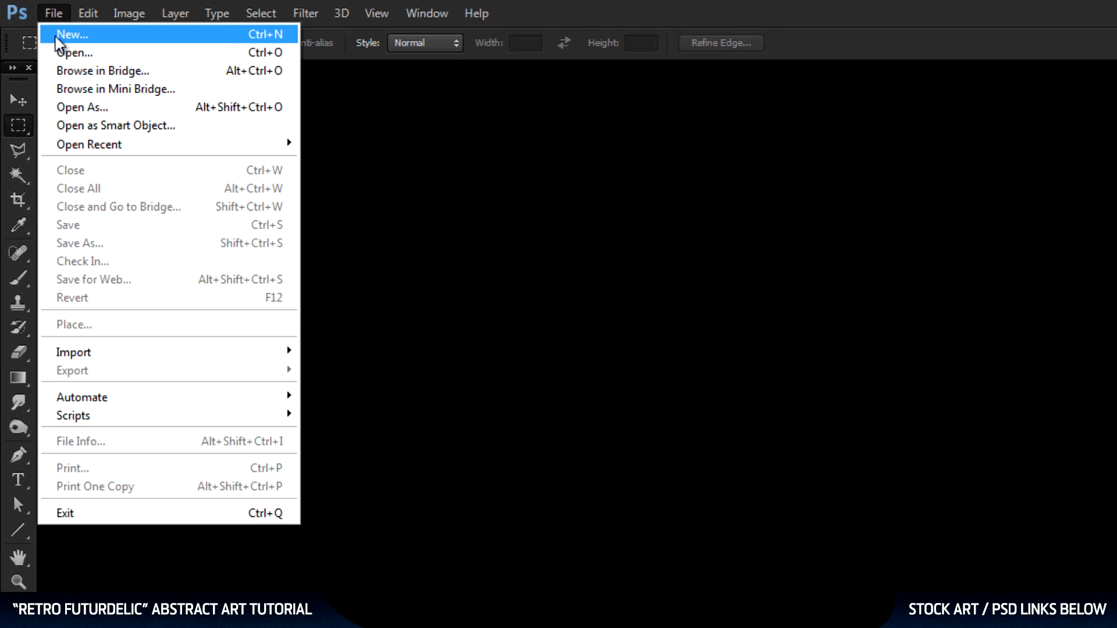
left_click(58, 36)
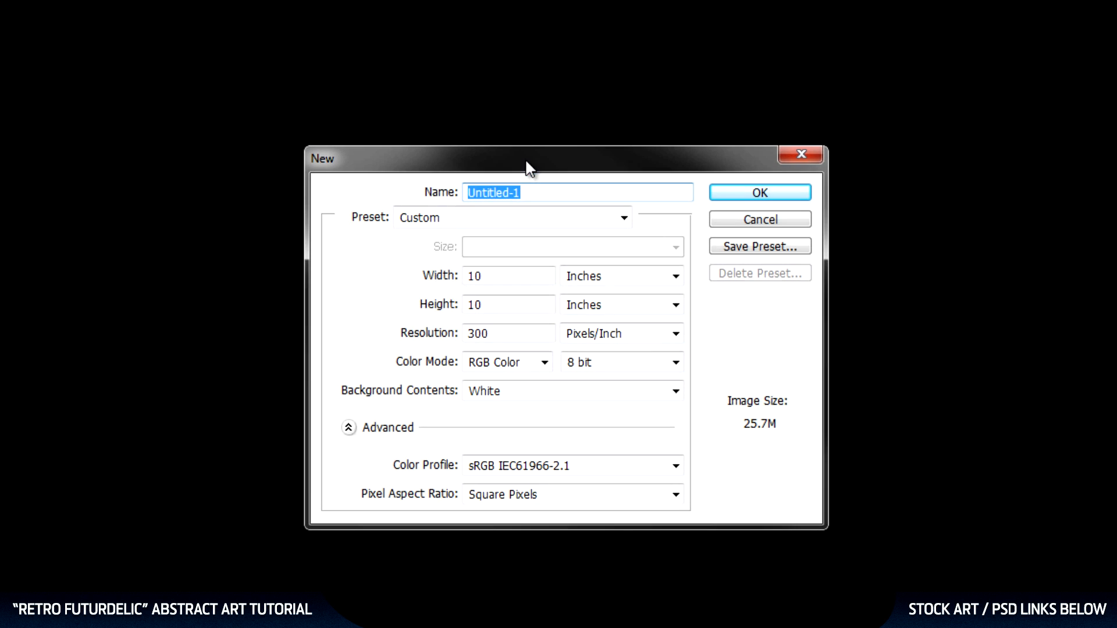
left_click(513, 278)
left_click(512, 306)
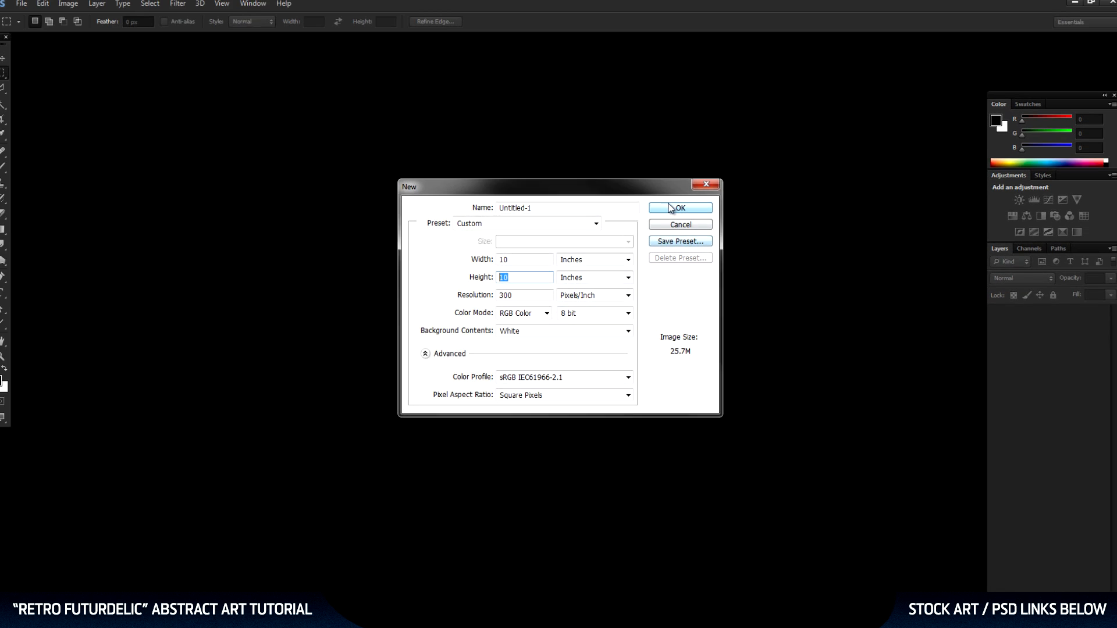
left_click(671, 207)
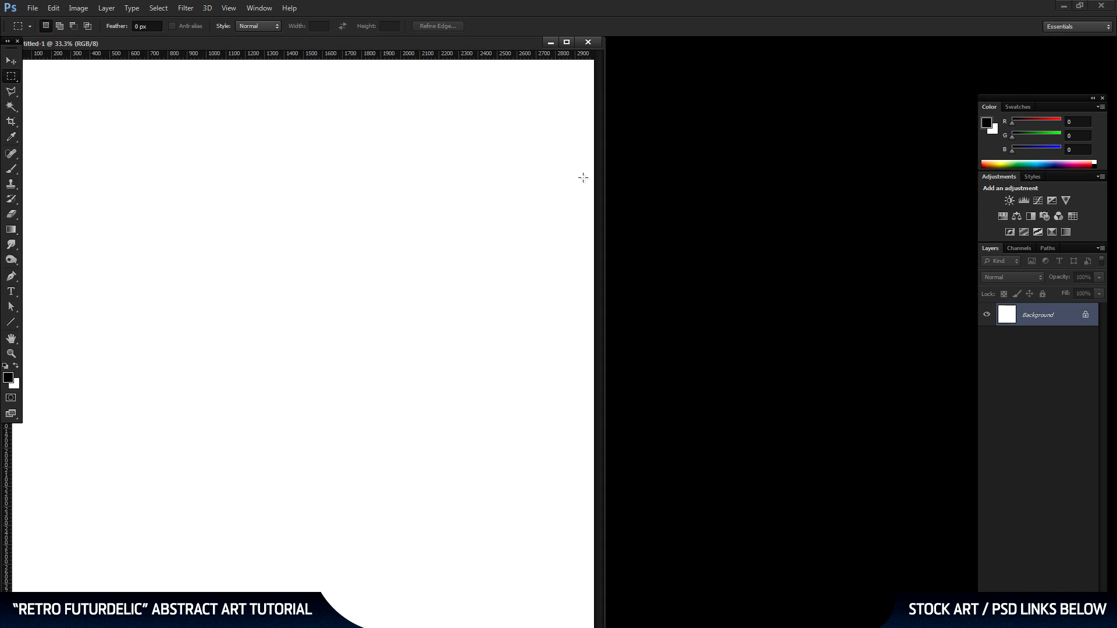
Zoom the document out to 25% and arrange its enlarged window and the panel group so the whole canvas is in view.
left_click(11, 354)
left_click(331, 254, "alt")
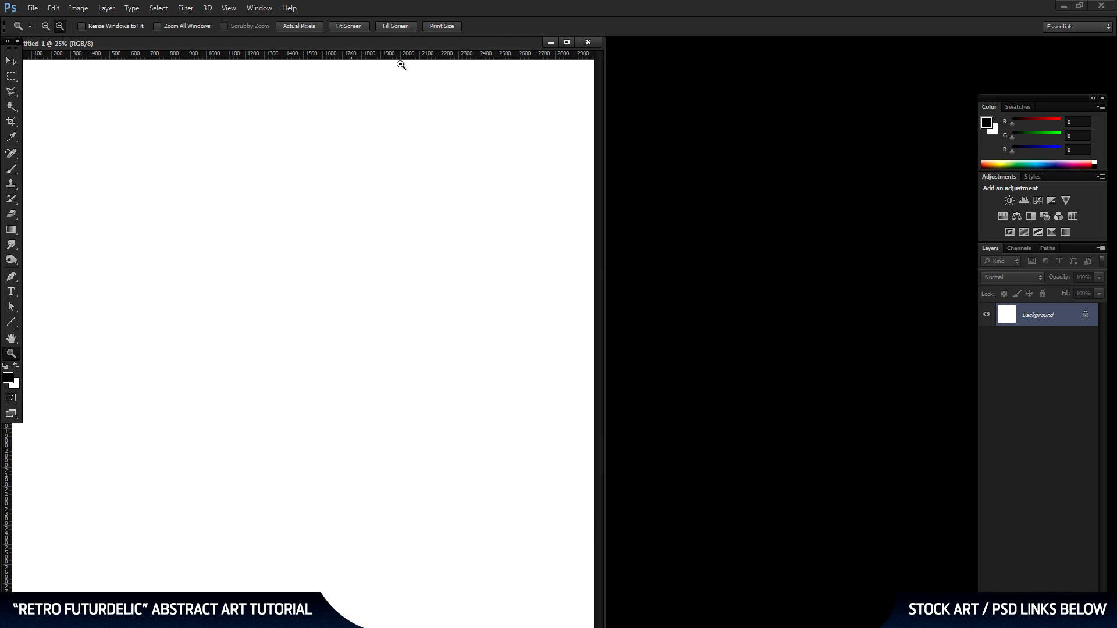
left_click_drag(367, 43, 598, 47)
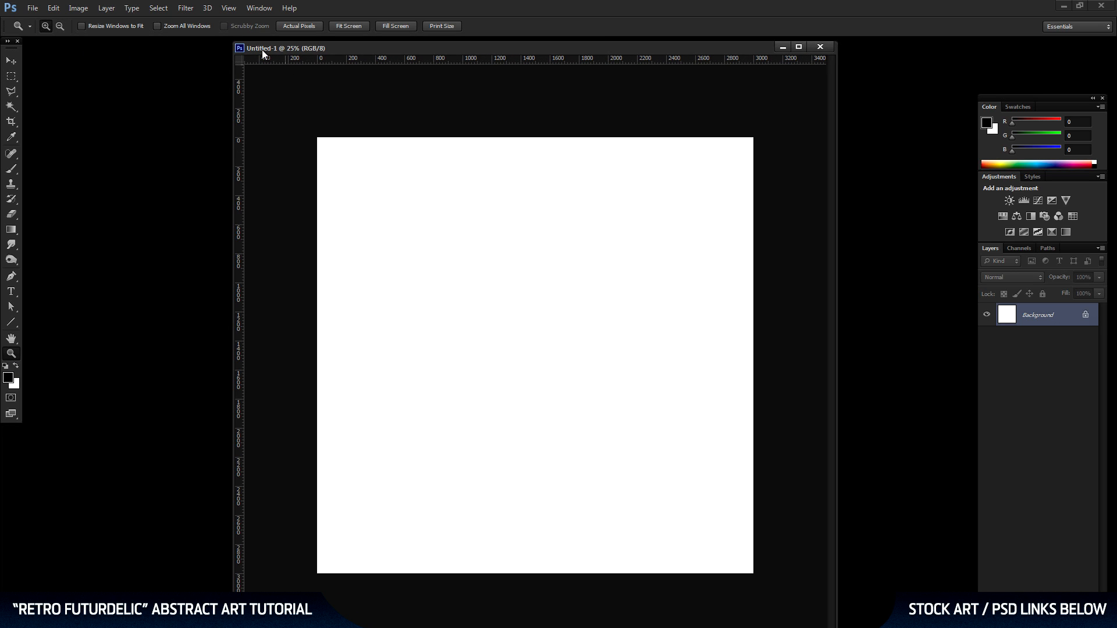
left_click_drag(231, 42, 236, 118)
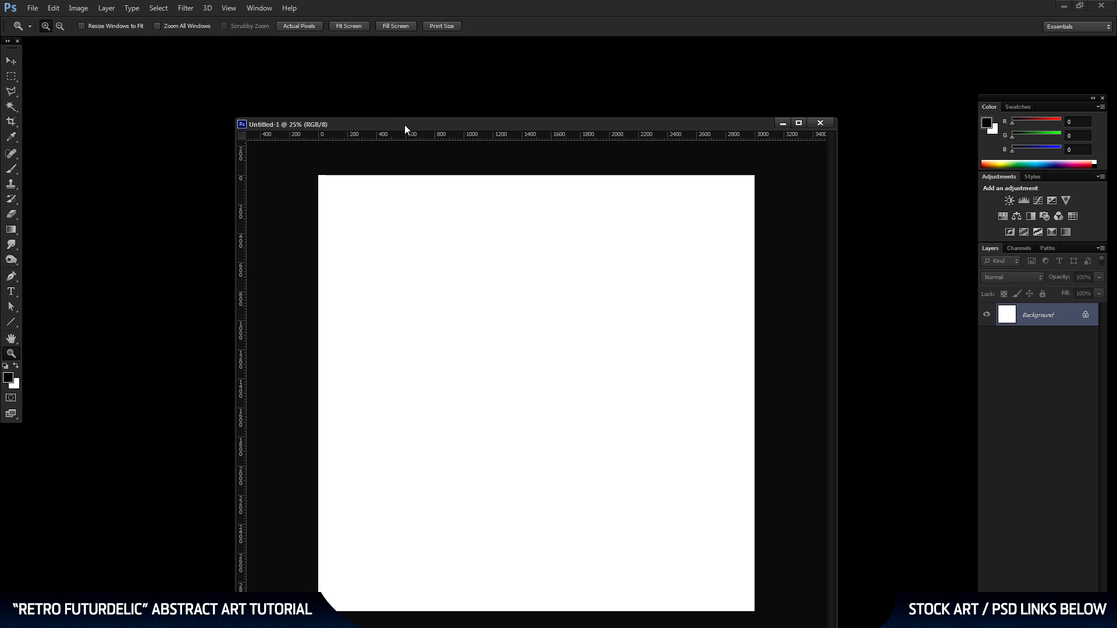
left_click_drag(406, 128, 294, 74)
left_click_drag(1049, 96, 1055, 47)
left_click_drag(529, 71, 502, 50)
left_click_drag(706, 165, 885, 167)
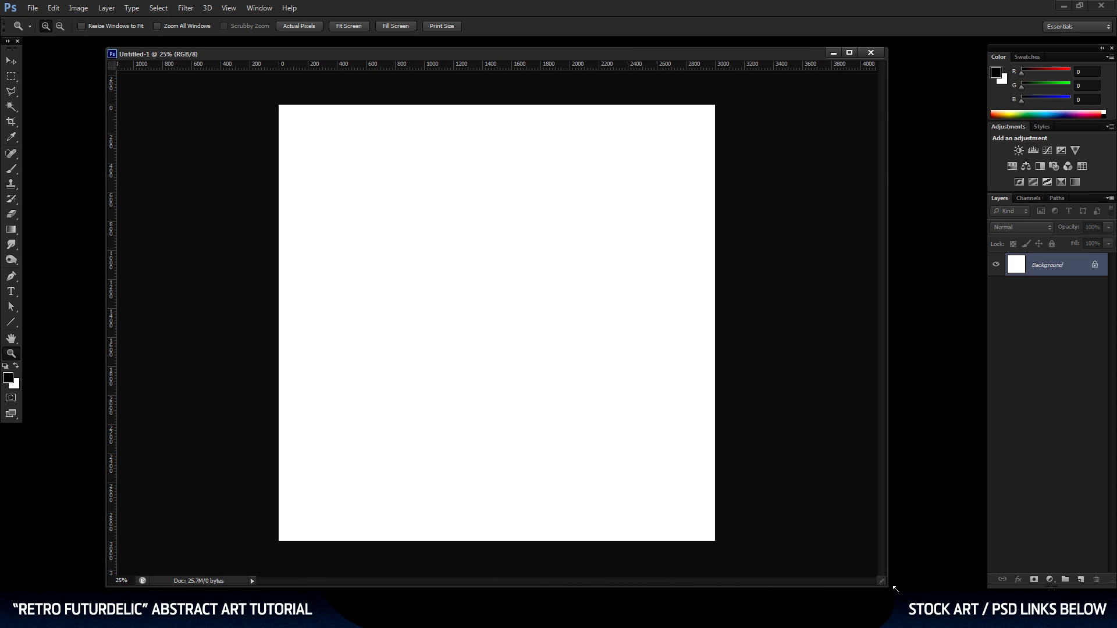
left_click_drag(893, 589, 924, 595)
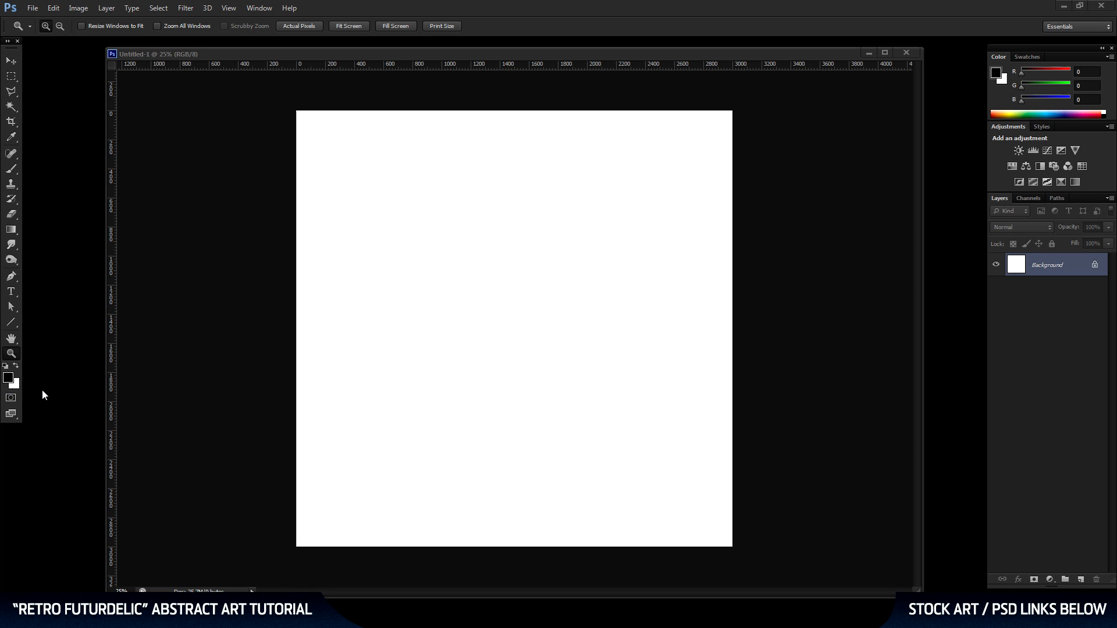
Set the foreground color to the medium dark blue #004977.
left_click(8, 377)
left_click(8, 378)
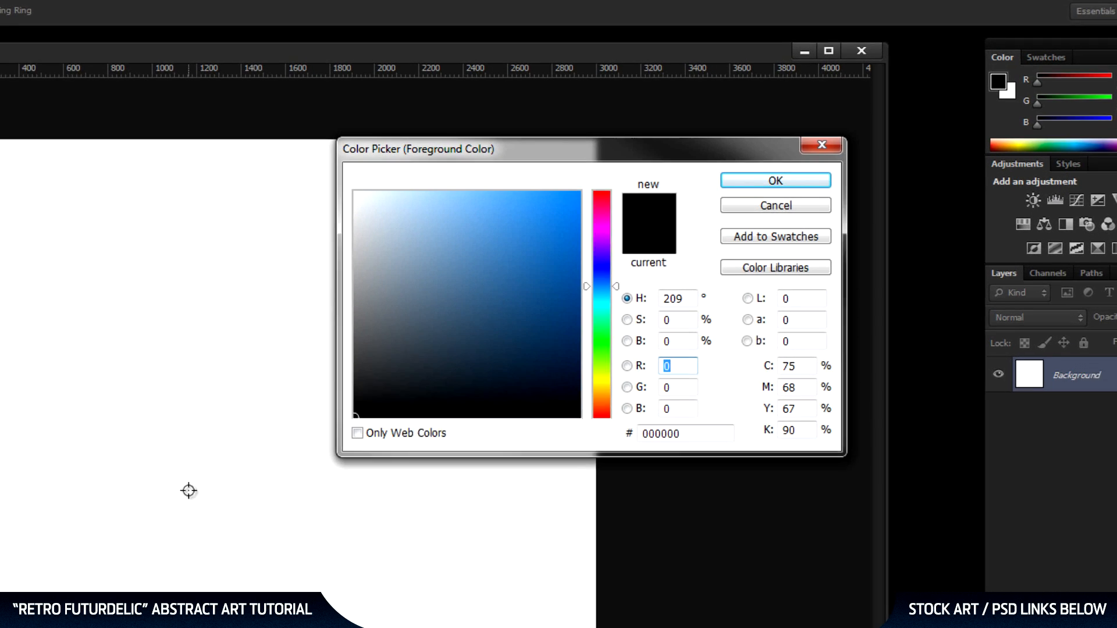
left_click_drag(556, 307, 553, 335)
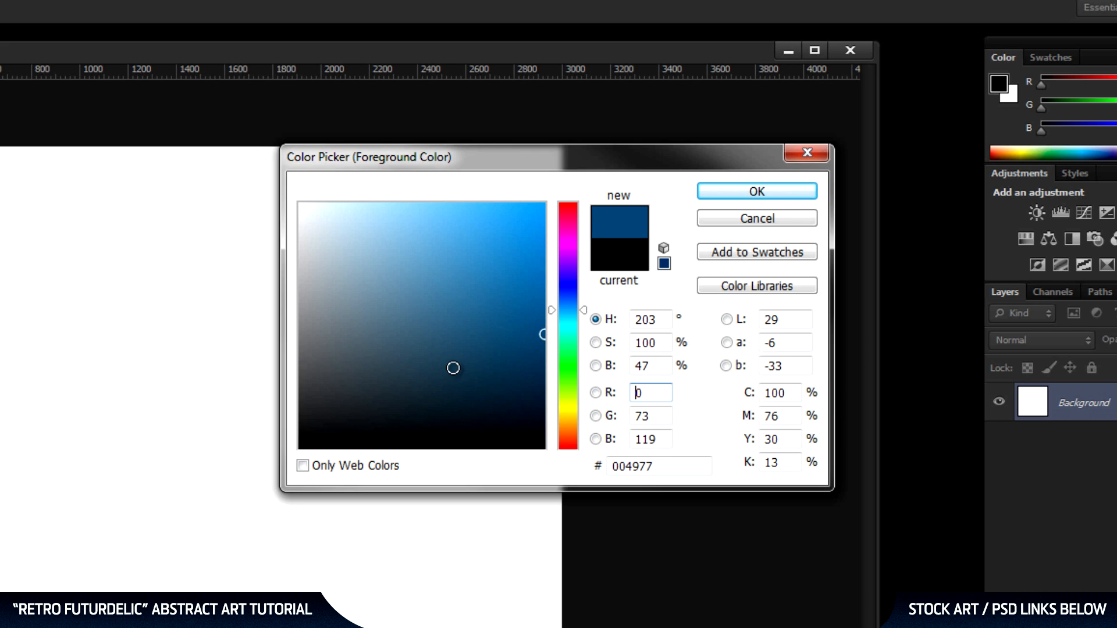
left_click_drag(681, 472, 535, 477)
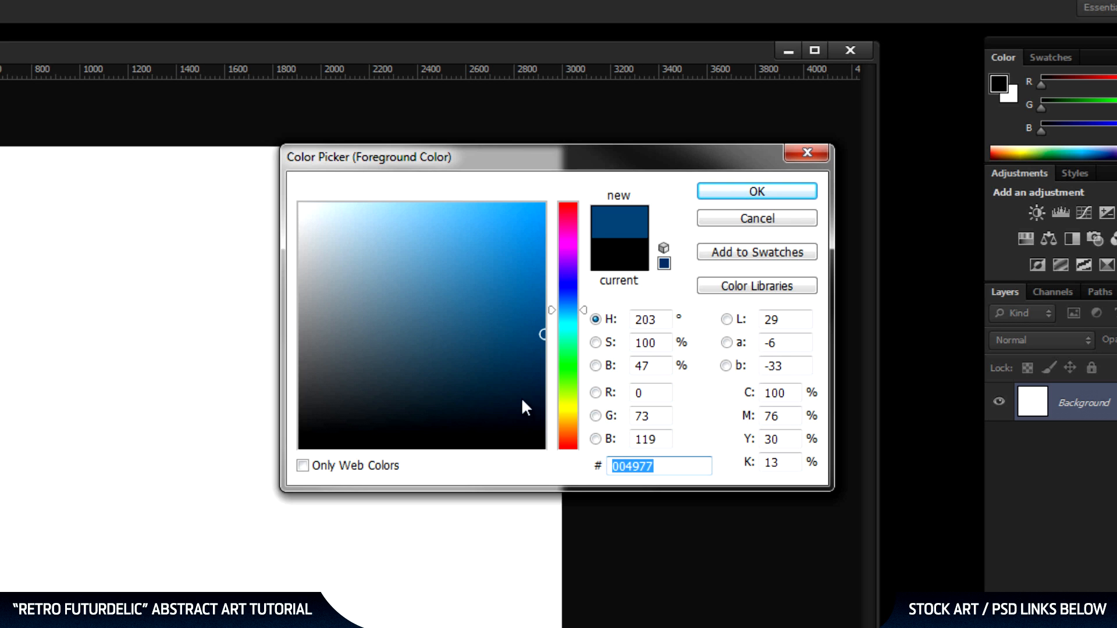
left_click(722, 191)
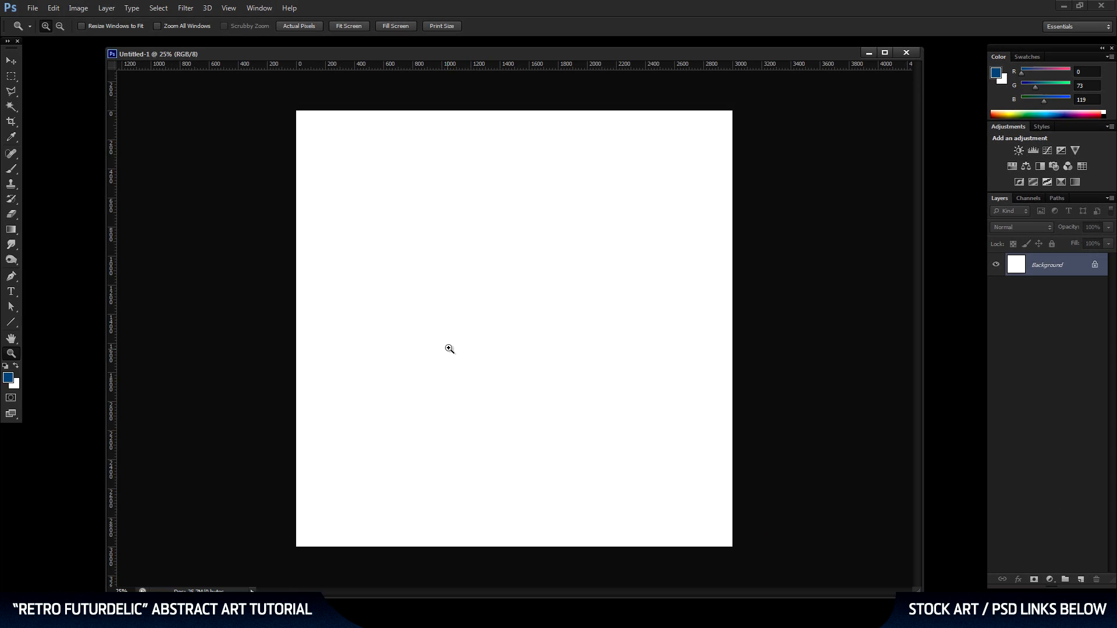
Set the background color to the darker blue #00243b.
left_click(16, 387)
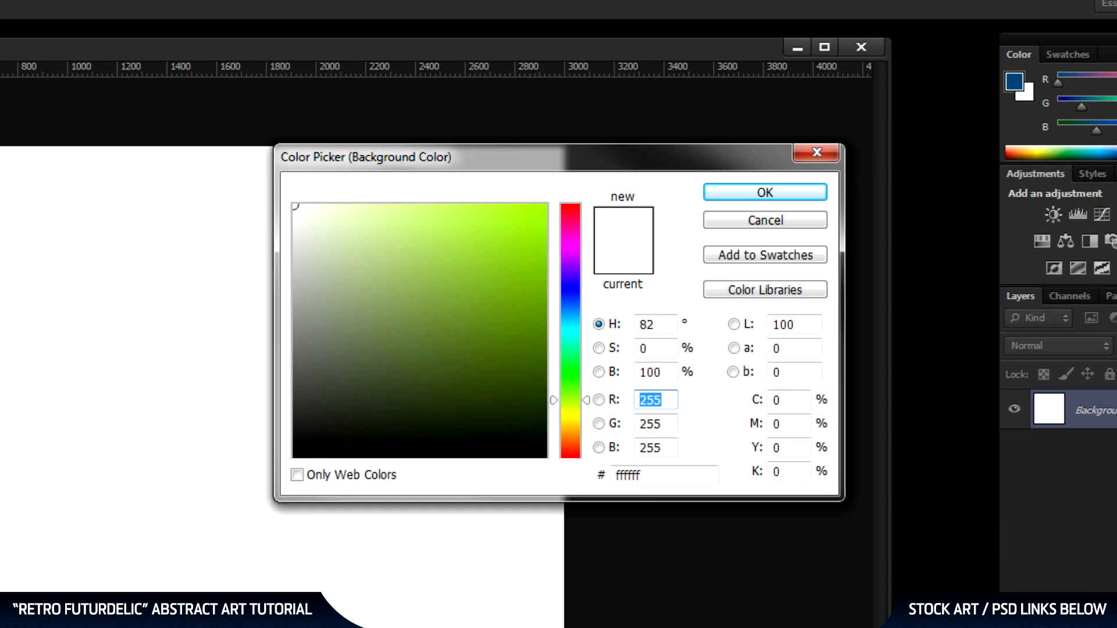
left_click(0, 608)
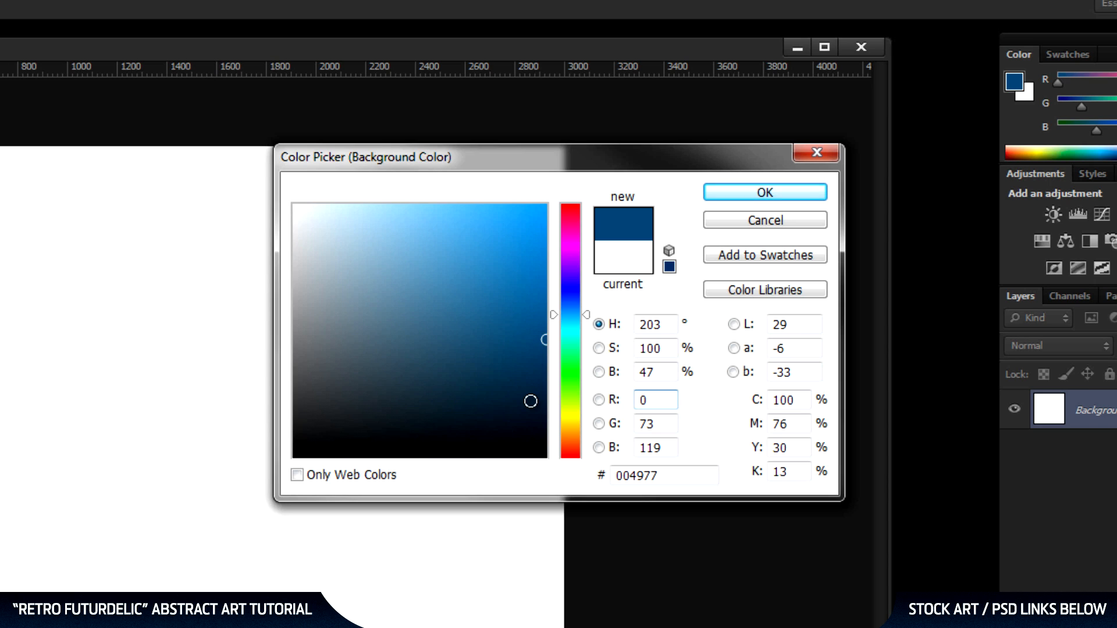
left_click(545, 403)
left_click_drag(546, 403, 556, 400)
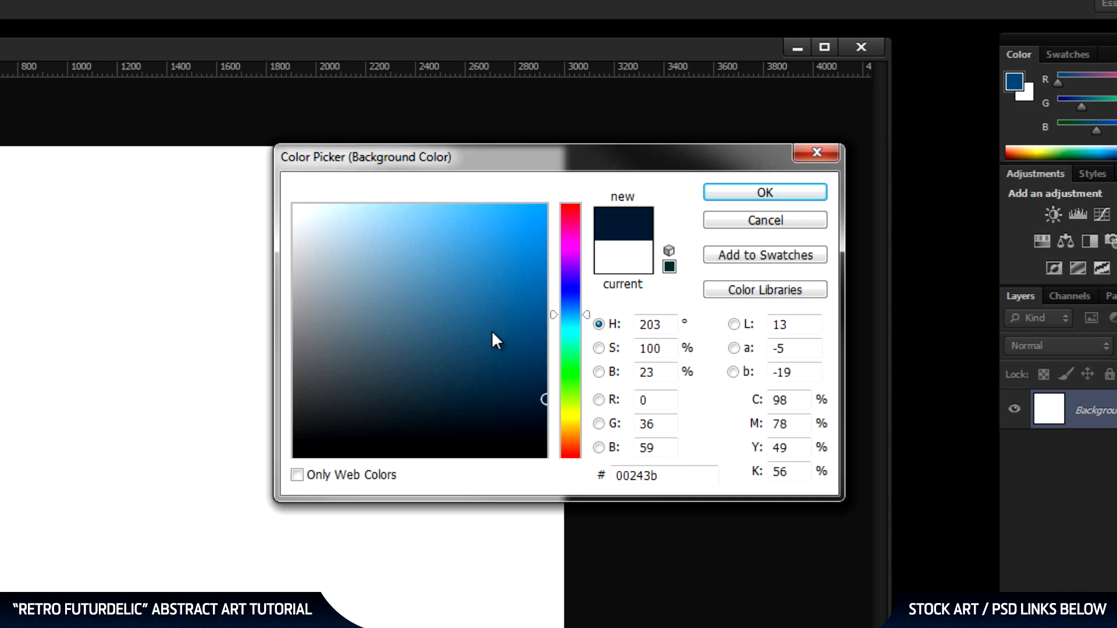
left_click_drag(675, 483, 562, 476)
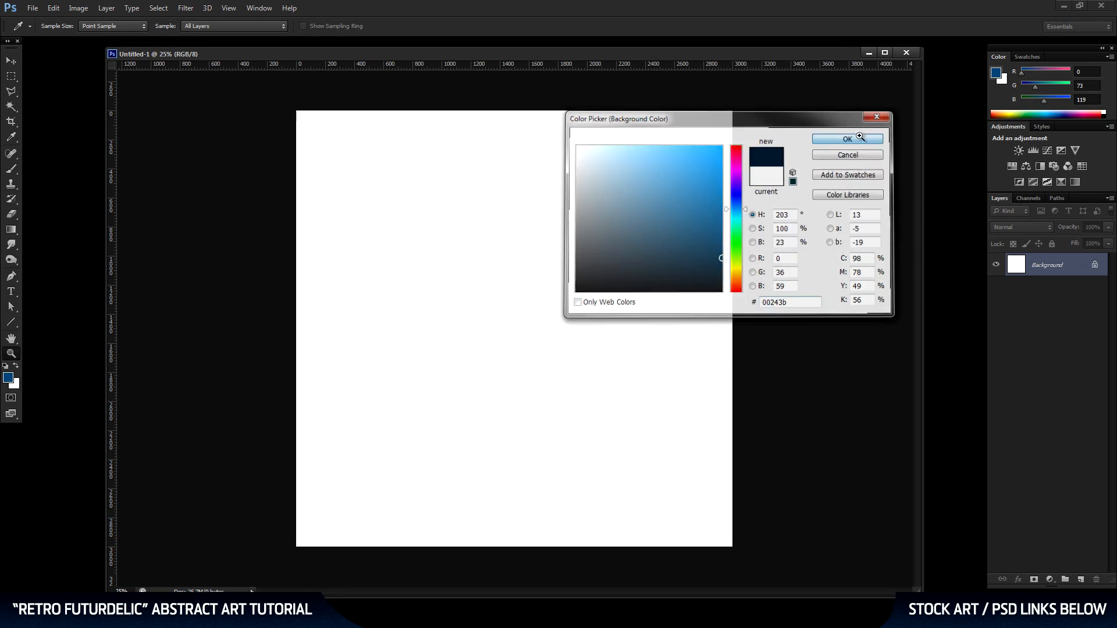
left_click(850, 138)
key("z")
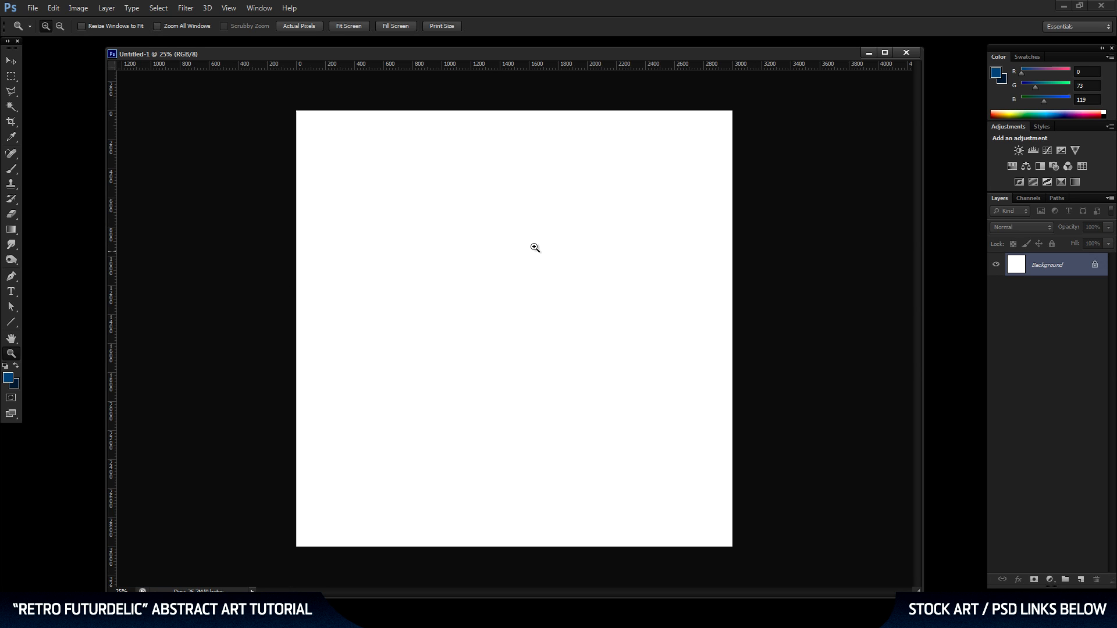
Fill the Background layer with rendered clouds using the two blue colors.
left_click(190, 8)
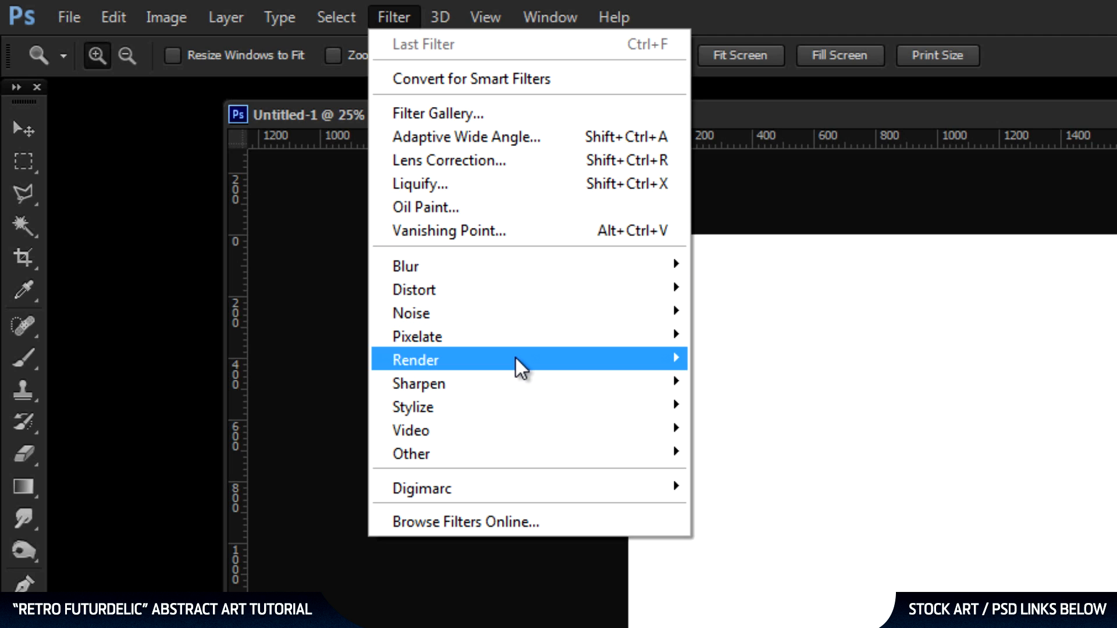
mouse_move(515, 358)
left_click(250, 359)
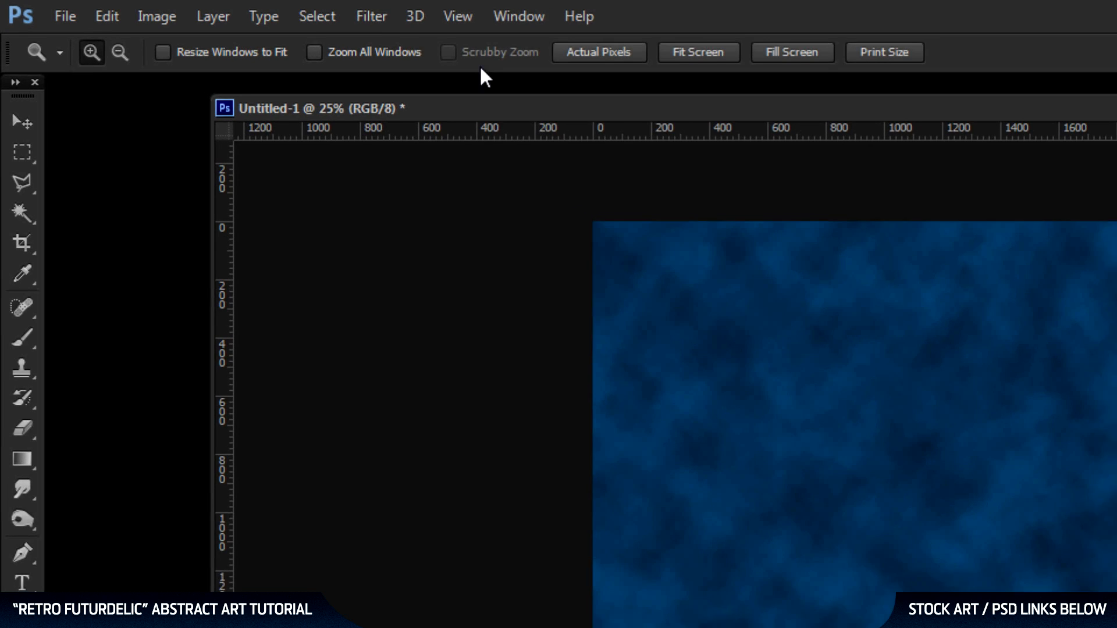
Add a horizontal guide at 50% of the canvas.
left_click(470, 19)
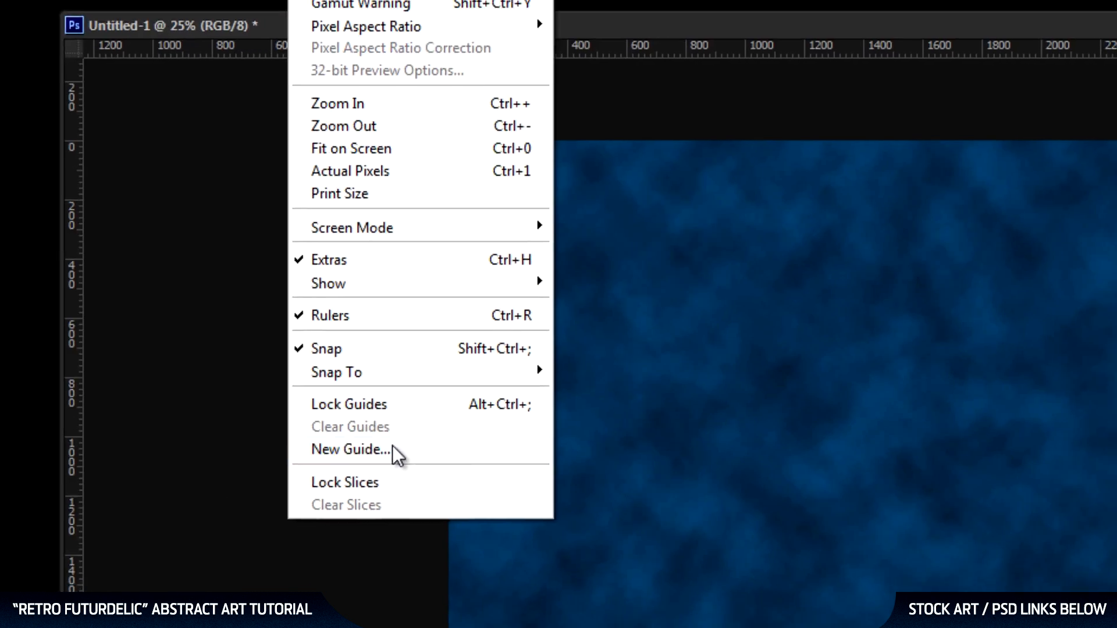
left_click(350, 449)
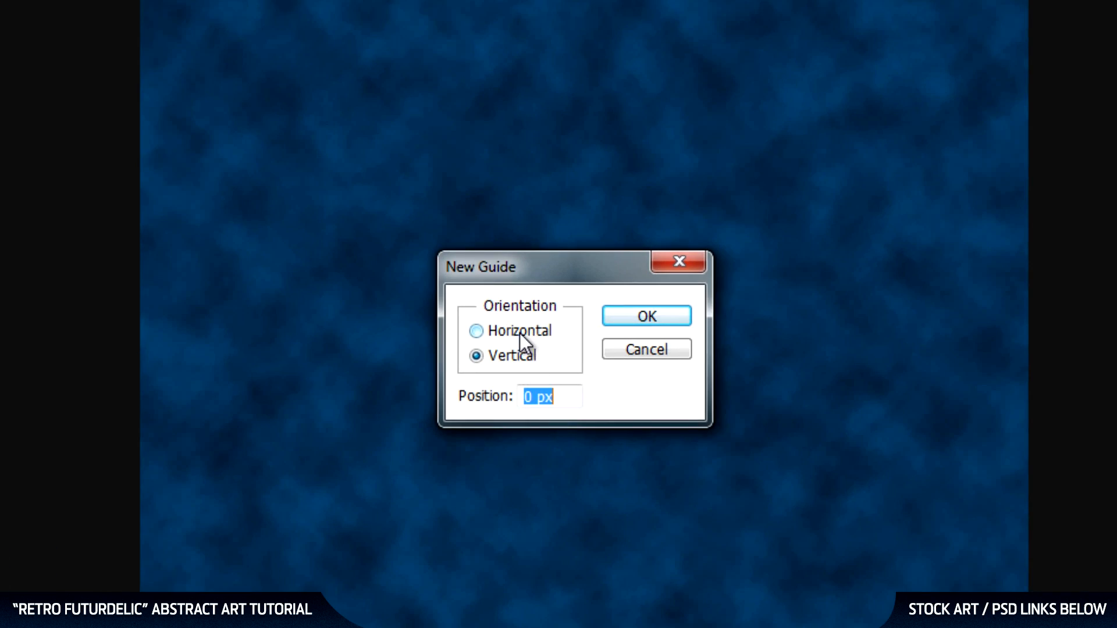
left_click(519, 333)
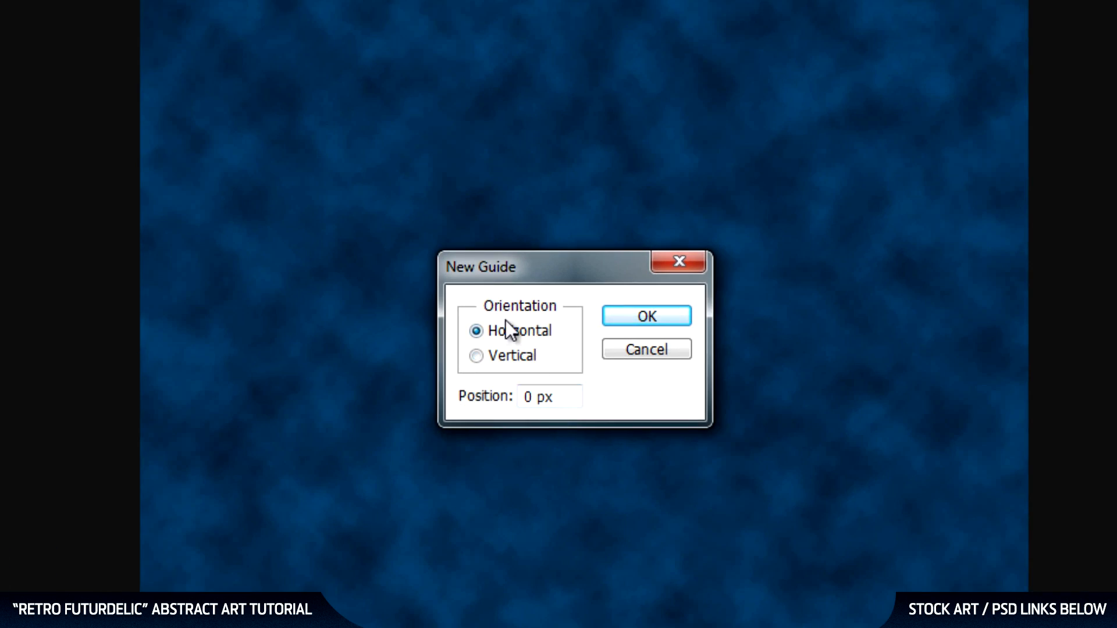
left_click_drag(568, 399, 434, 402)
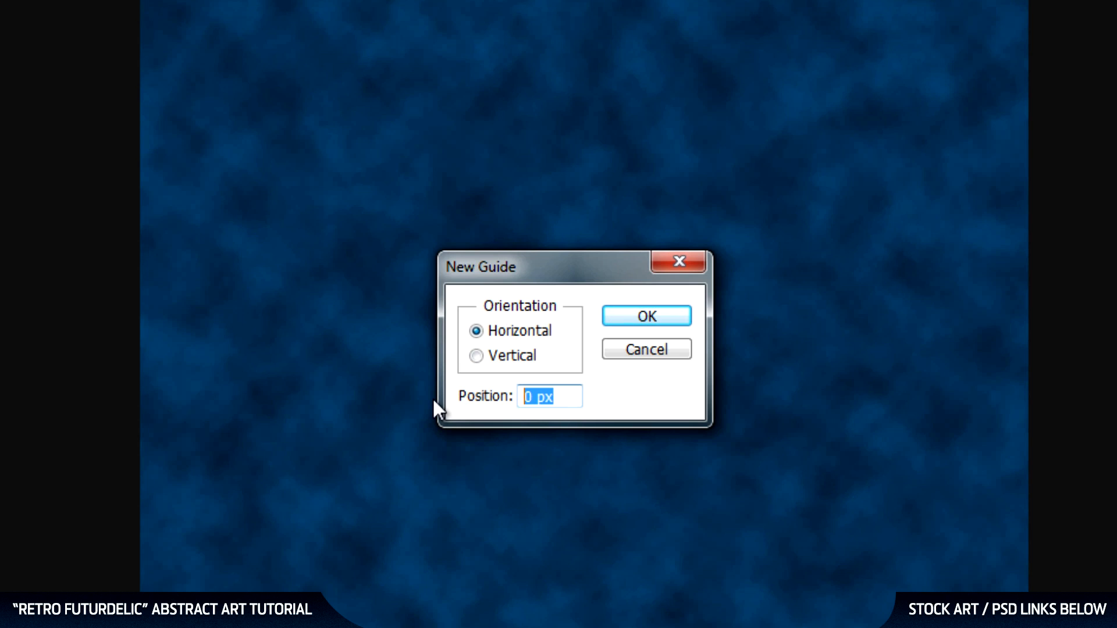
type("50%")
key("Return")
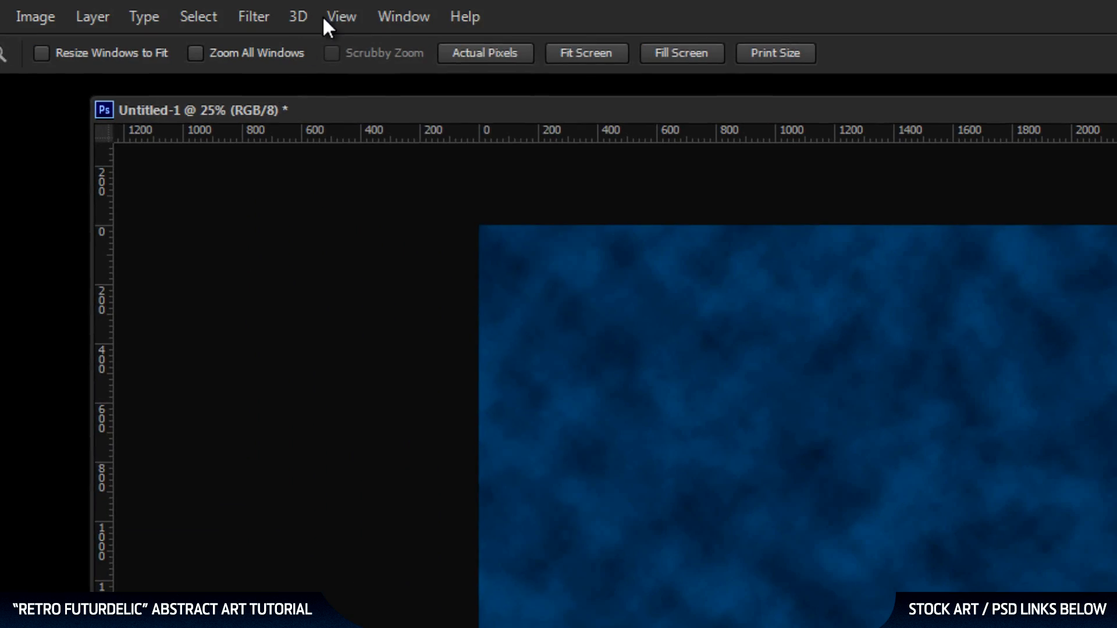
Add a vertical guide at 50% so it crosses the horizontal one at the canvas center.
left_click(325, 17)
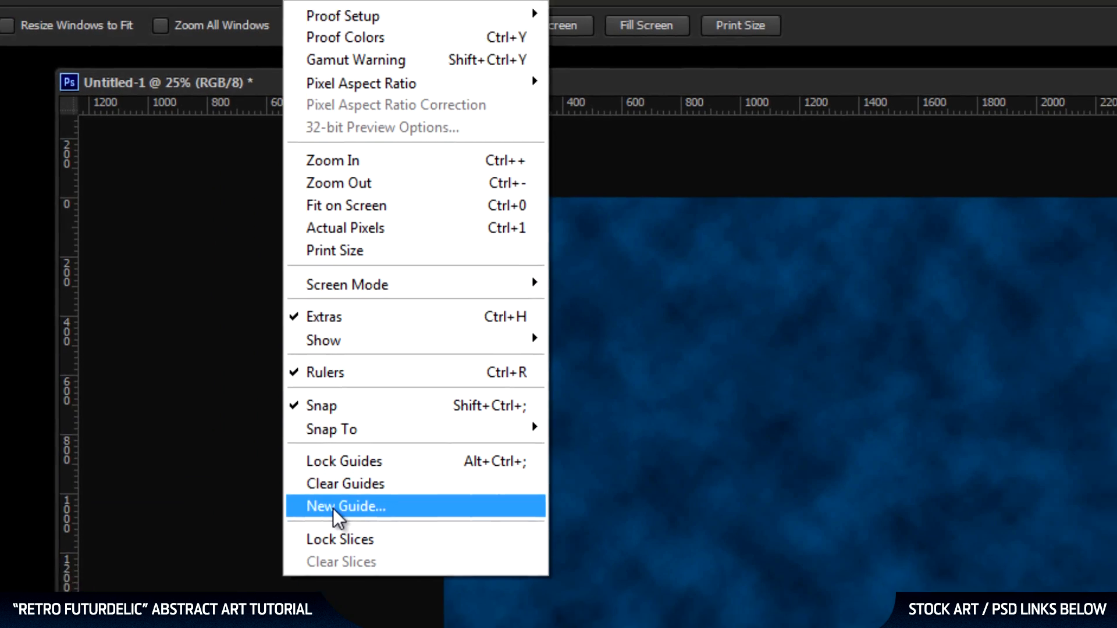
left_click(375, 532)
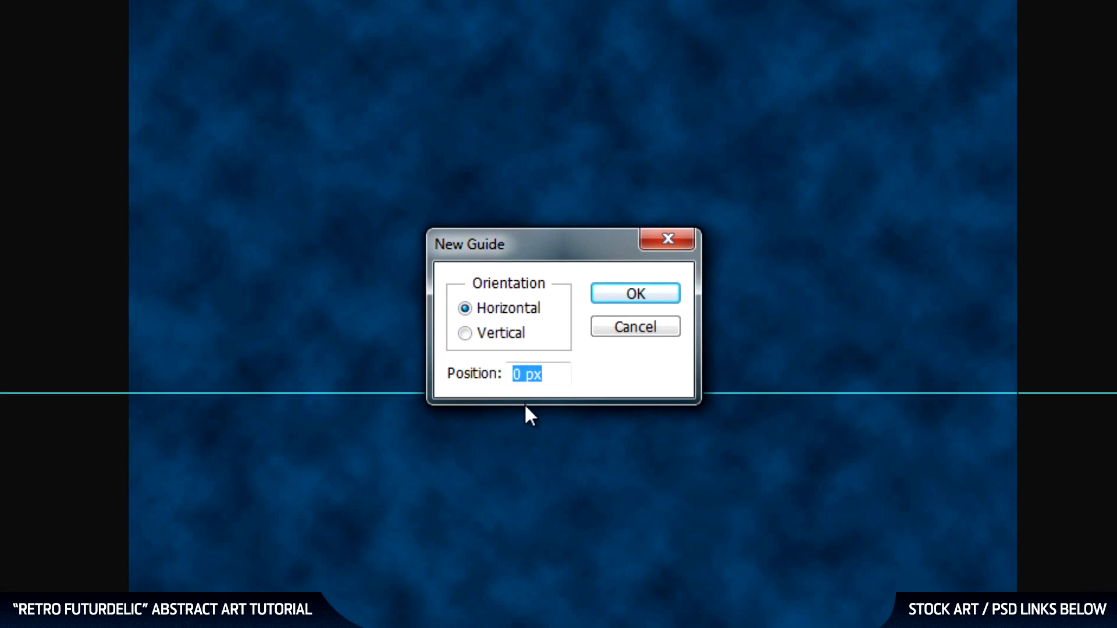
left_click(504, 333)
left_click_drag(567, 374, 365, 381)
type("50%")
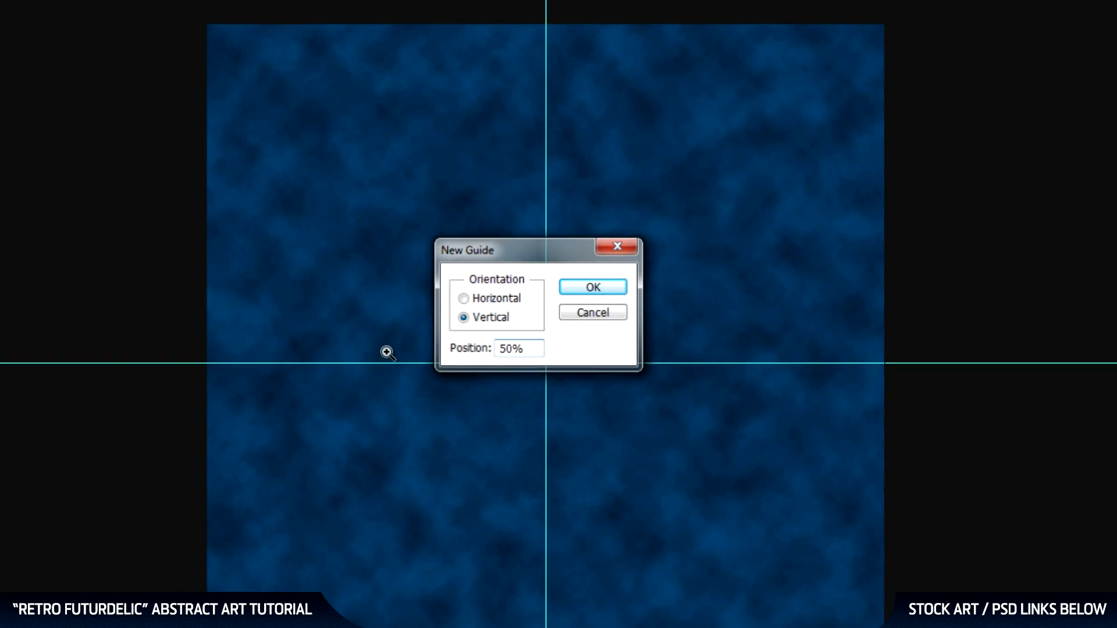
key("Return")
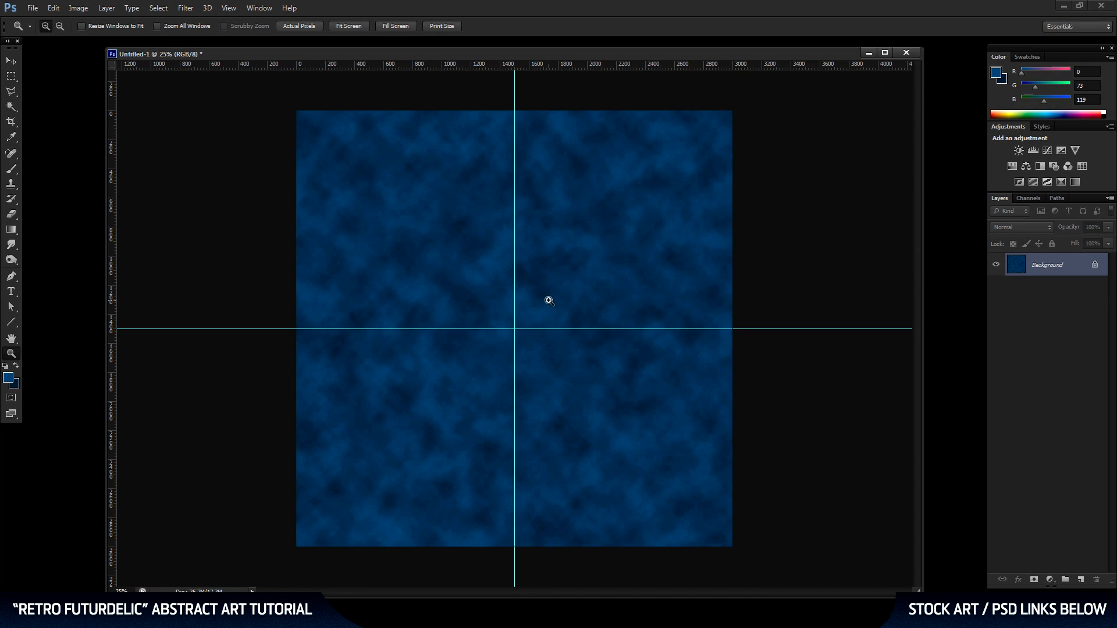
Open the pink nebula stock image shutterstock_8992177.jpg from the geo-tutorial folder.
key("v")
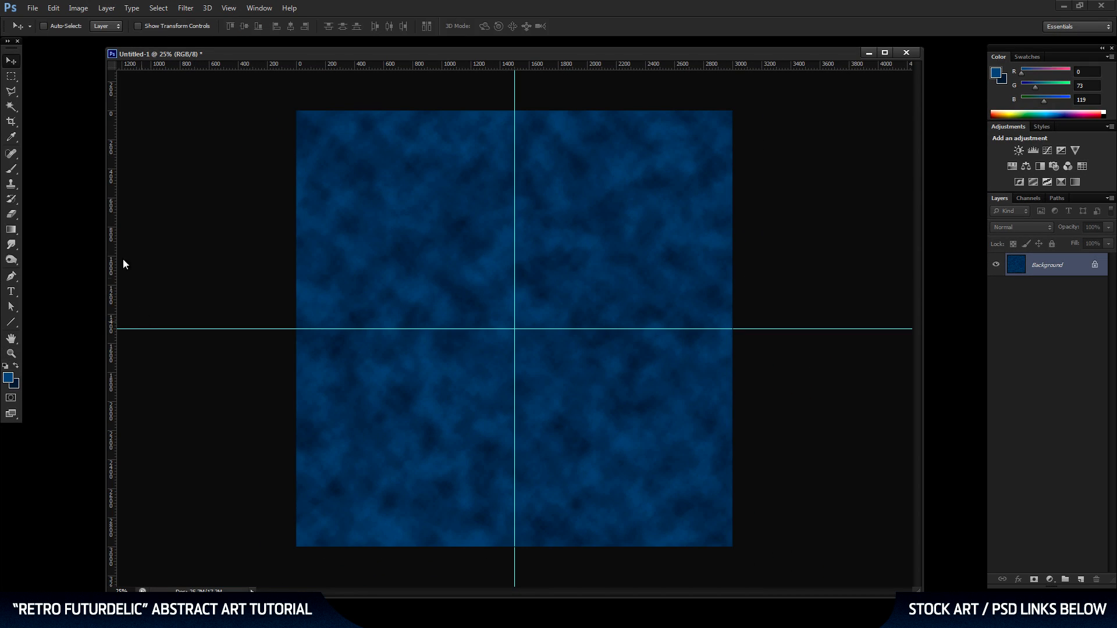
double_click(76, 204)
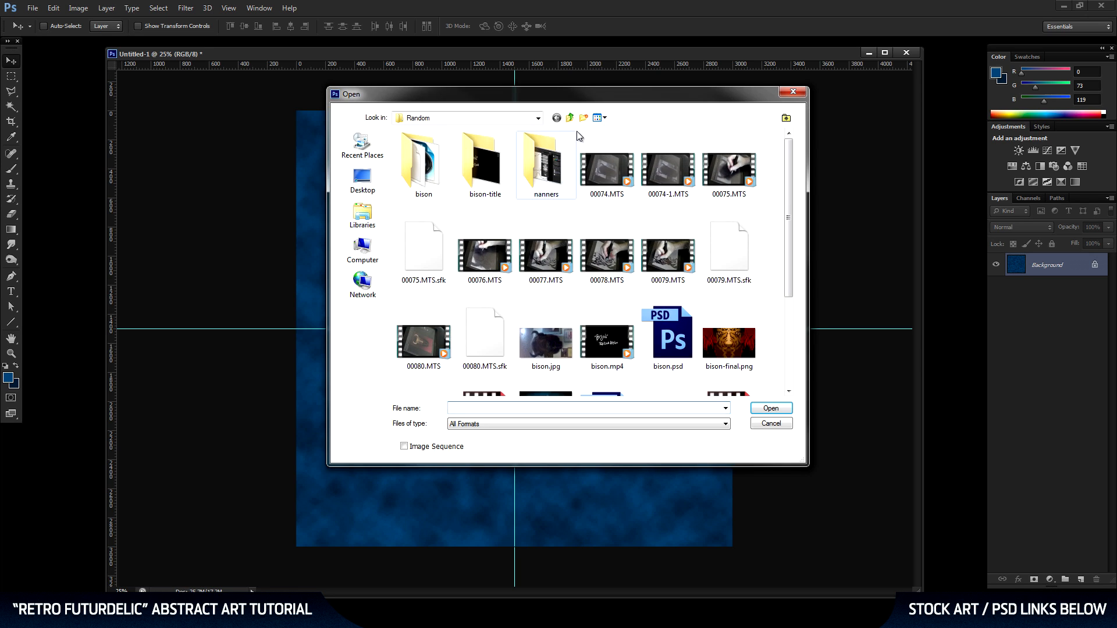
left_click(571, 119)
double_click(544, 247)
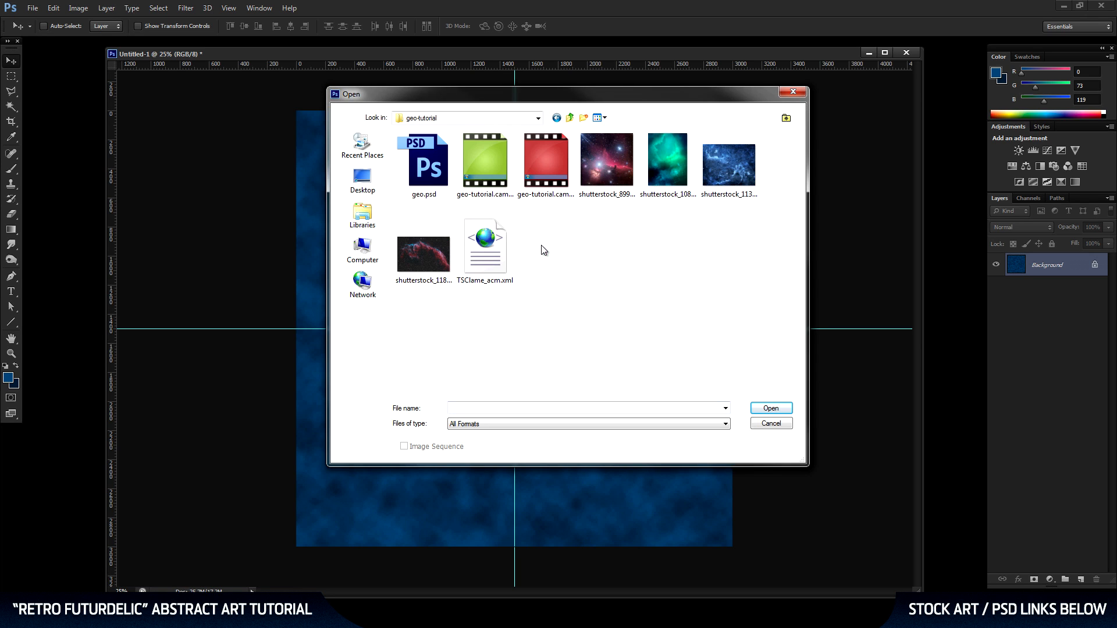
left_click(611, 173)
left_click(763, 409)
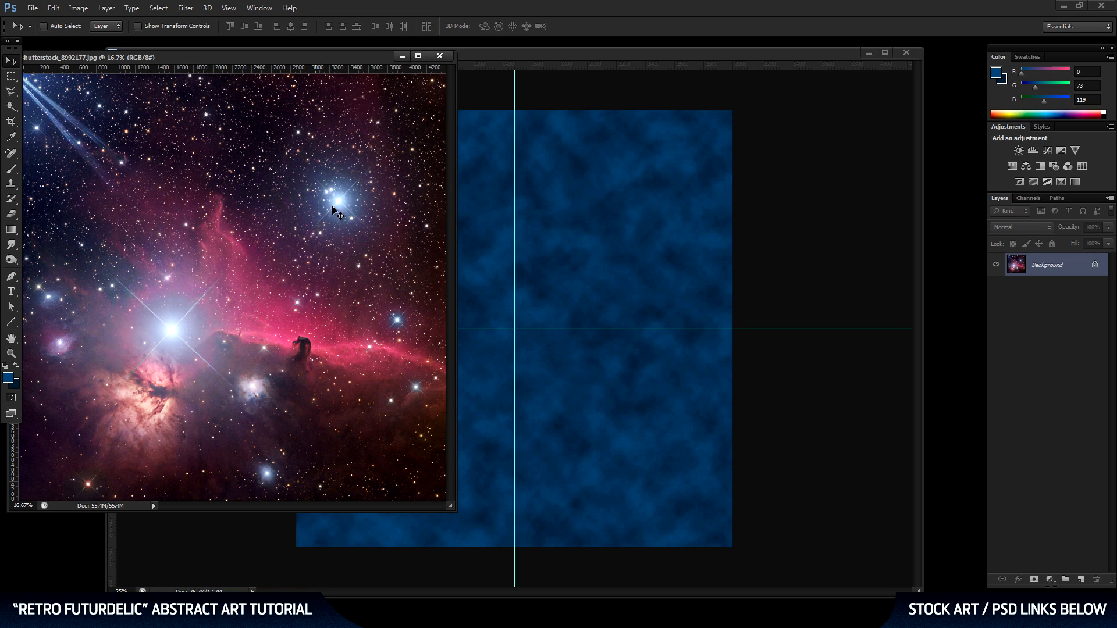
Copy the nebula image into the Untitled-1 document as a new layer and shift it upward over the canvas.
left_click_drag(317, 185, 548, 269)
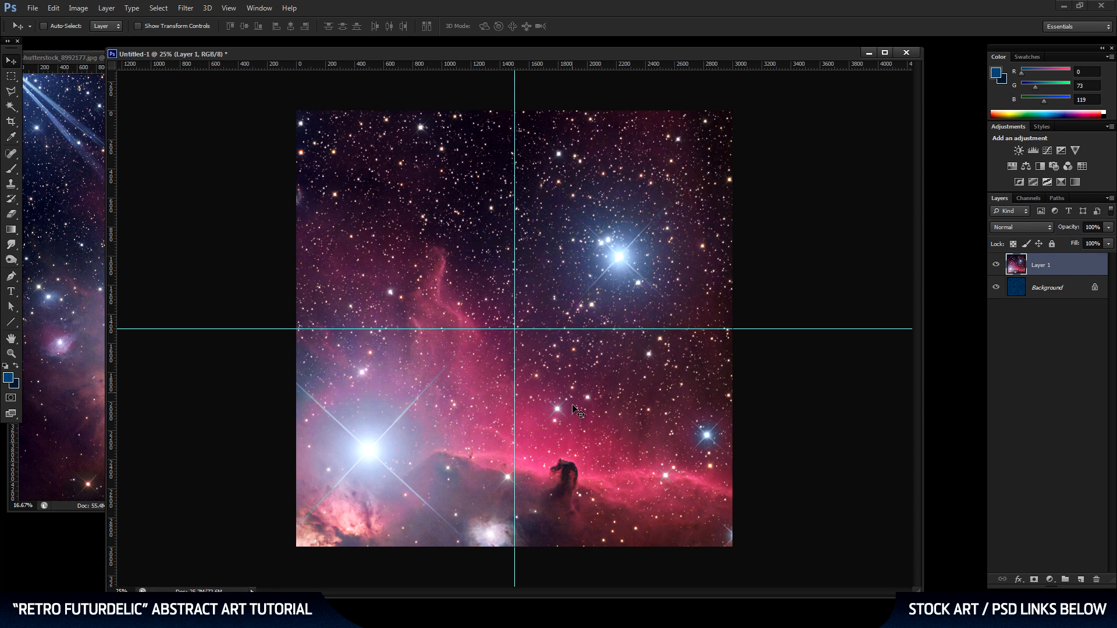
left_click_drag(567, 439, 576, 305)
Free-transform the nebula layer and move it so its center sits on the guide crossing at 1500, 1500 px.
left_click(11, 353)
left_click(580, 280, "alt")
left_click(580, 280, "alt")
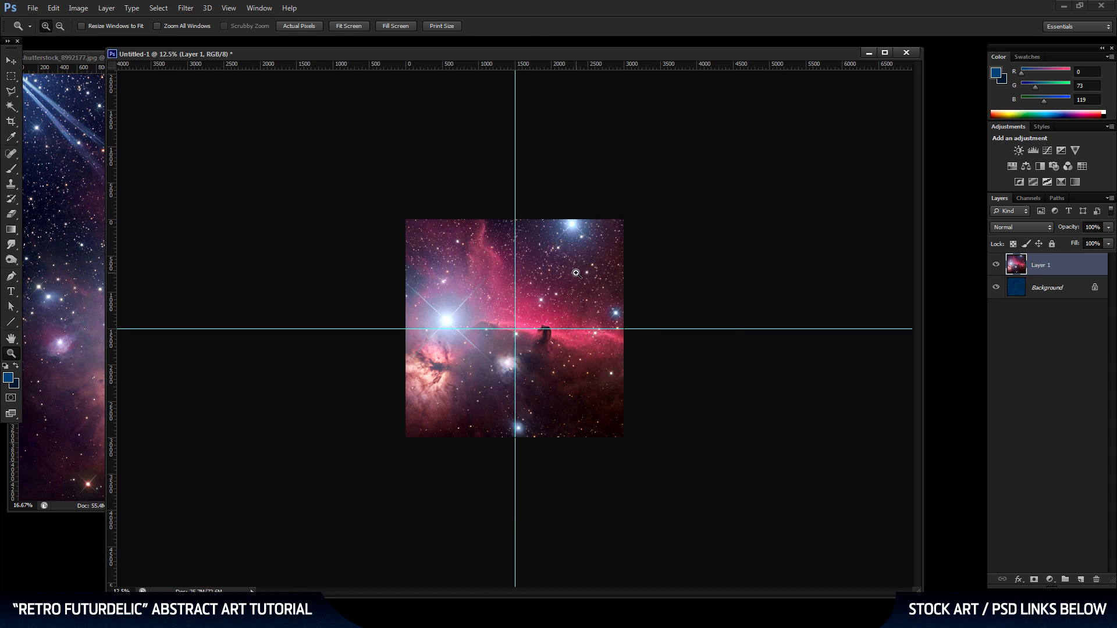
left_click(8, 65)
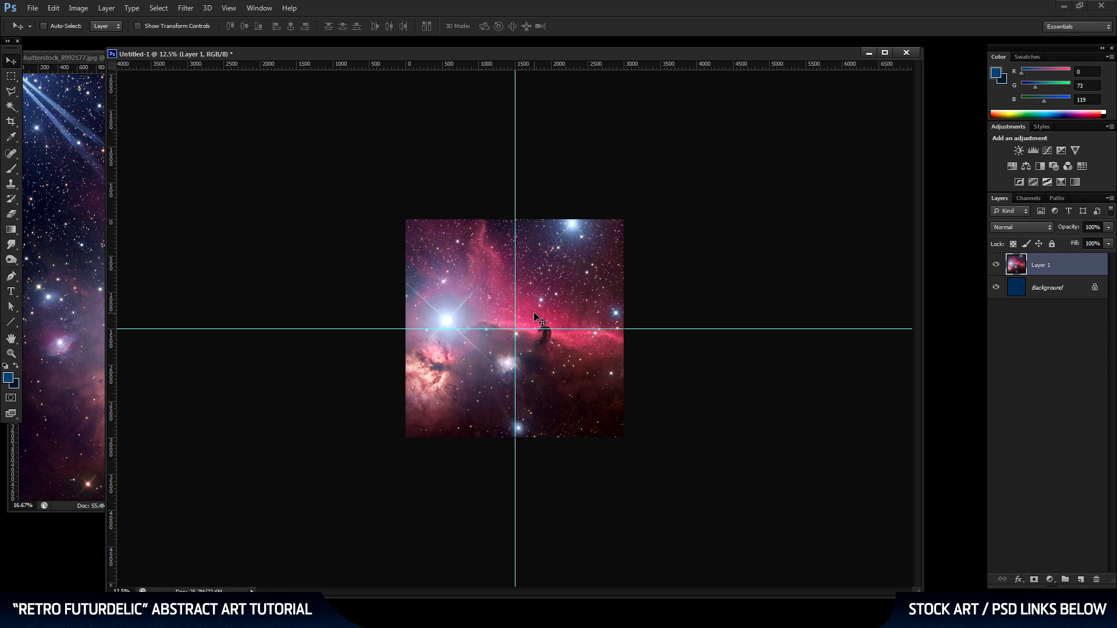
key("ctrl+t")
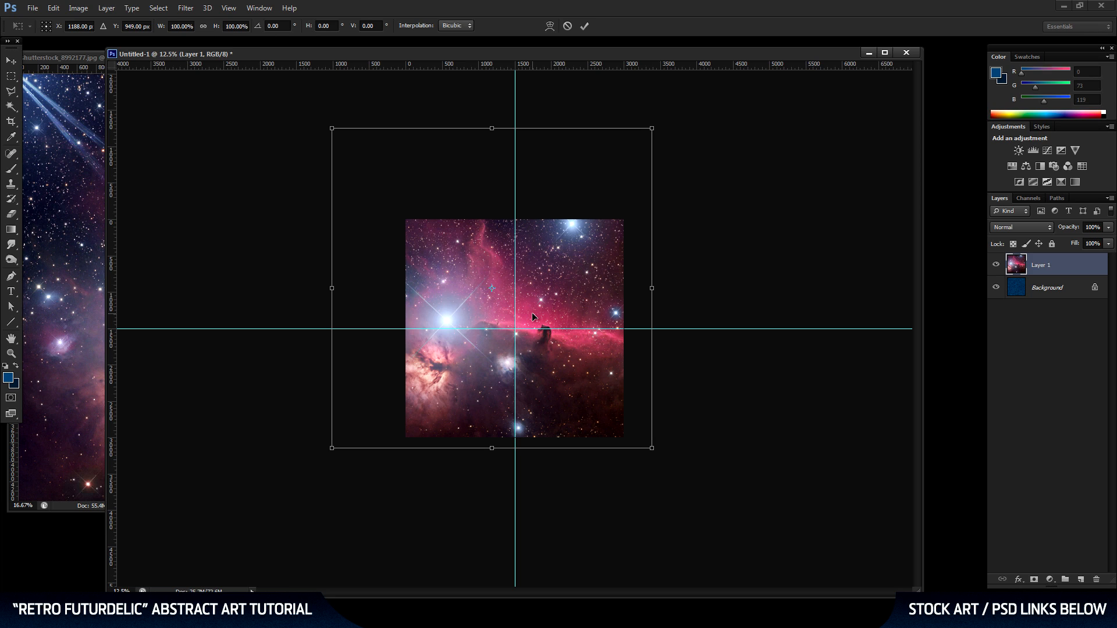
left_click_drag(529, 257, 550, 295)
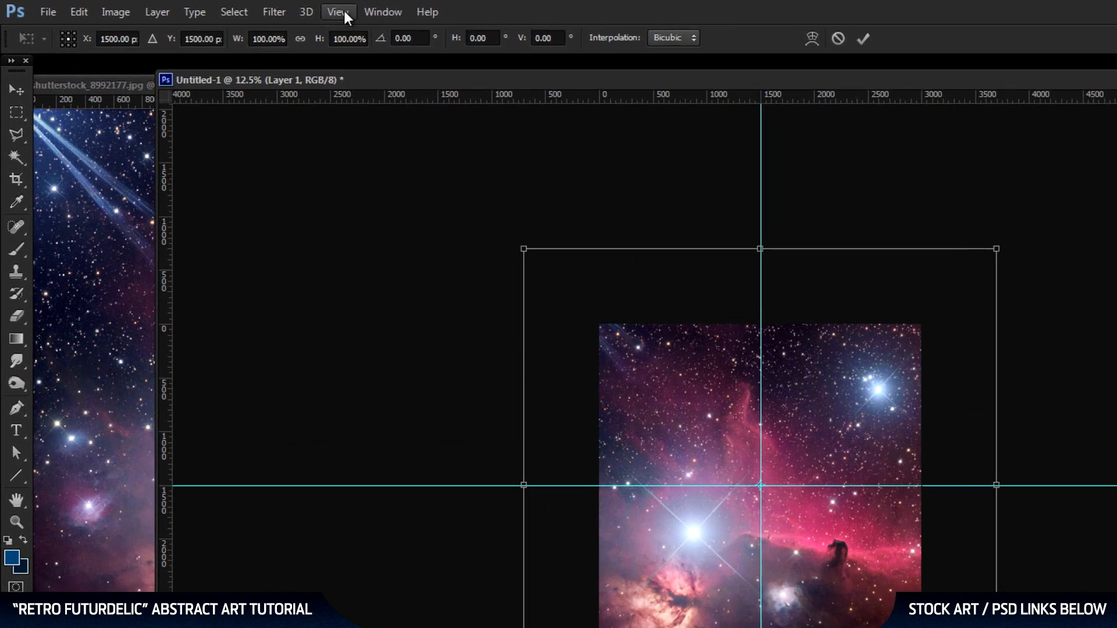
Scale the nebula layer proportionally to 70% around its center and apply the transform.
left_click(236, 8)
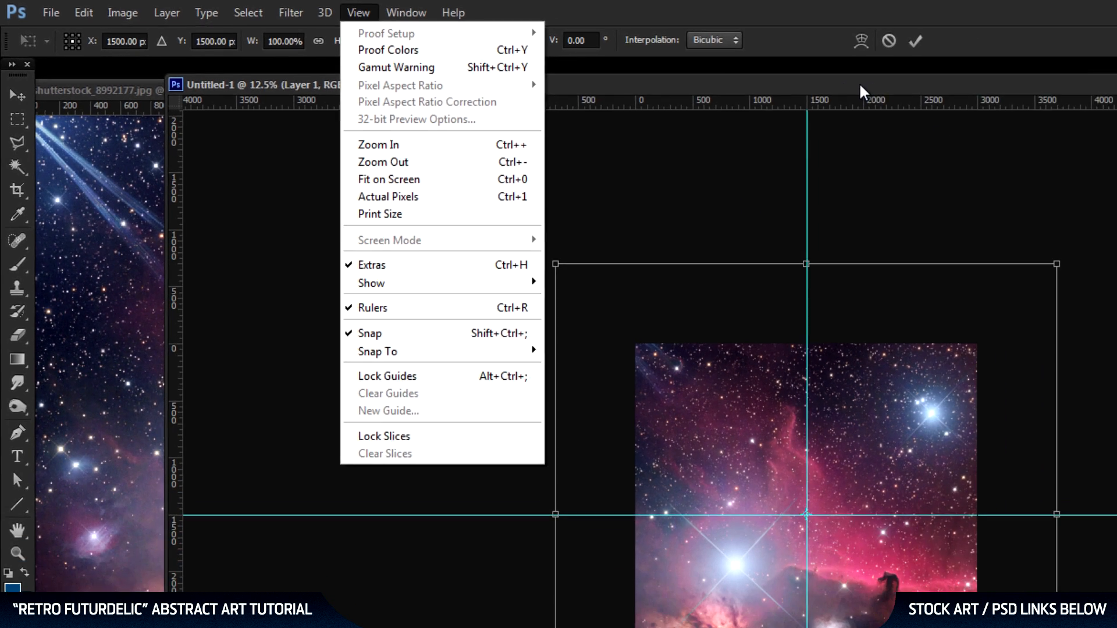
left_click(1030, 99)
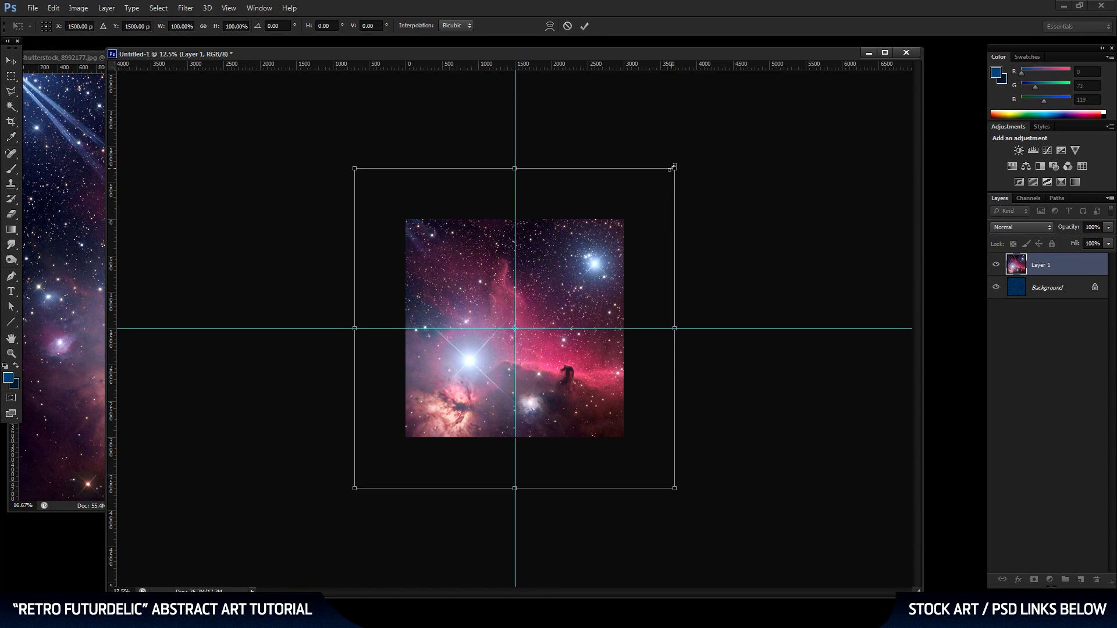
left_click_drag(675, 167, 619, 209)
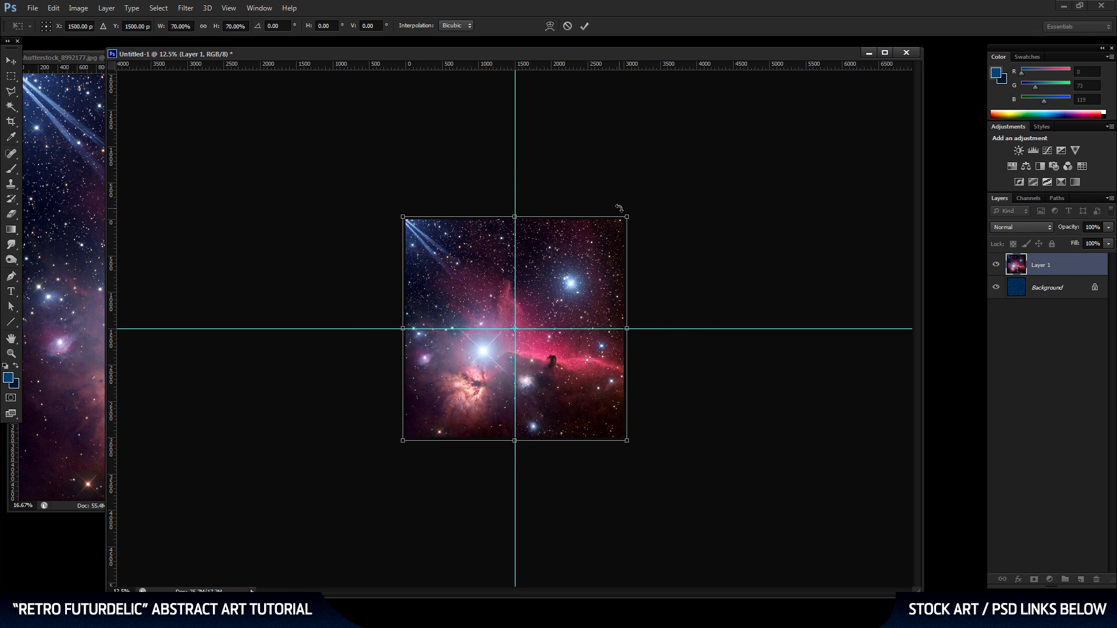
key("Return")
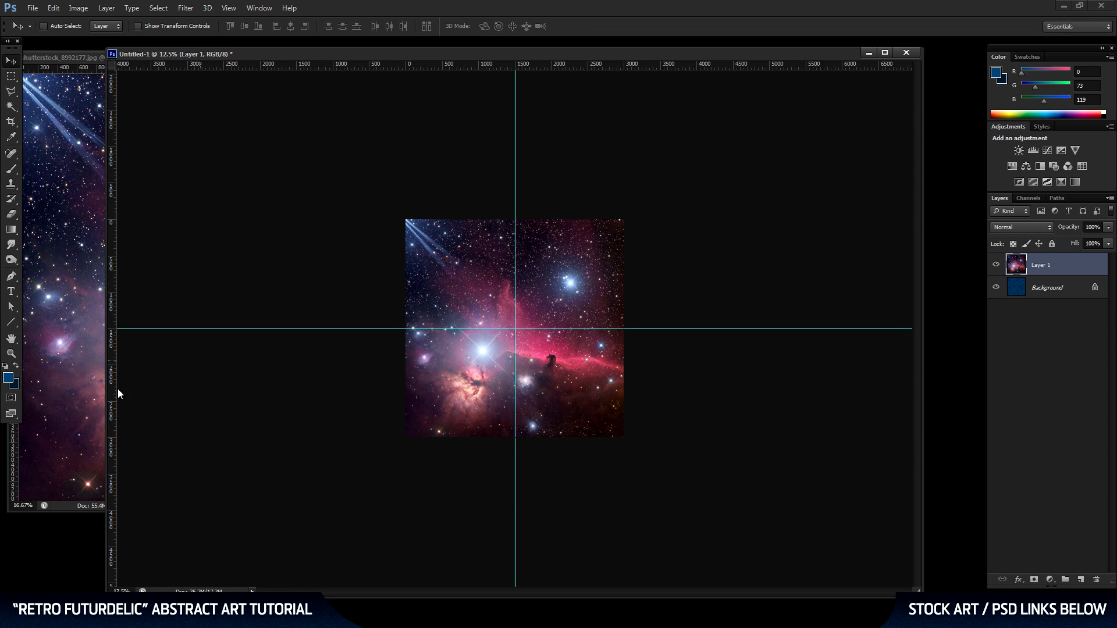
Hide the two center guides on the canvas.
left_click(11, 353)
key("ctrl+plus")
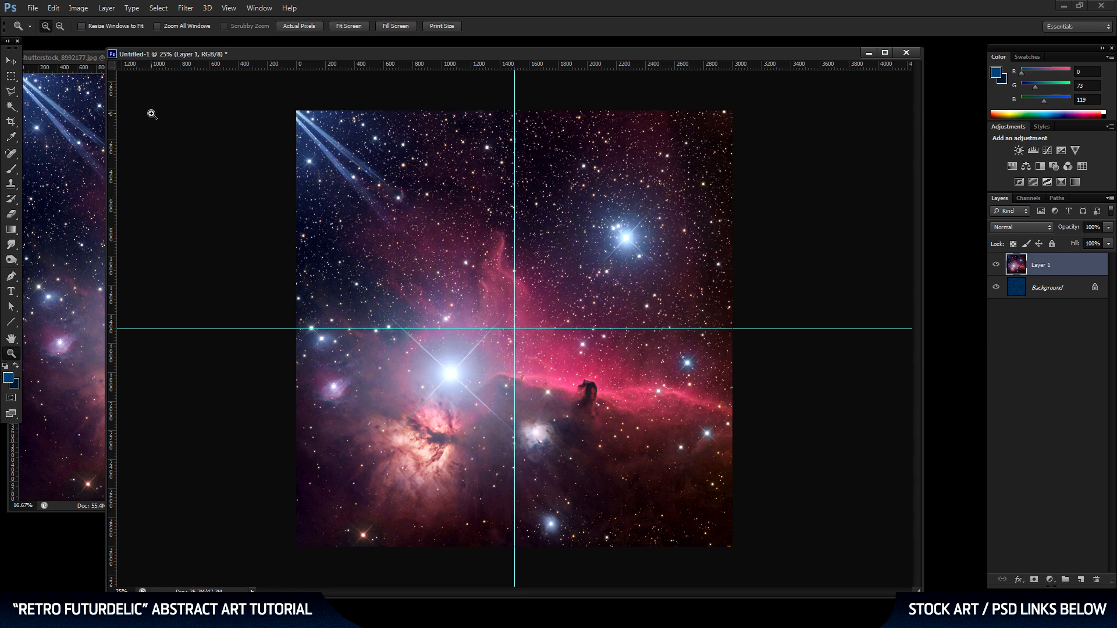
left_click(12, 62)
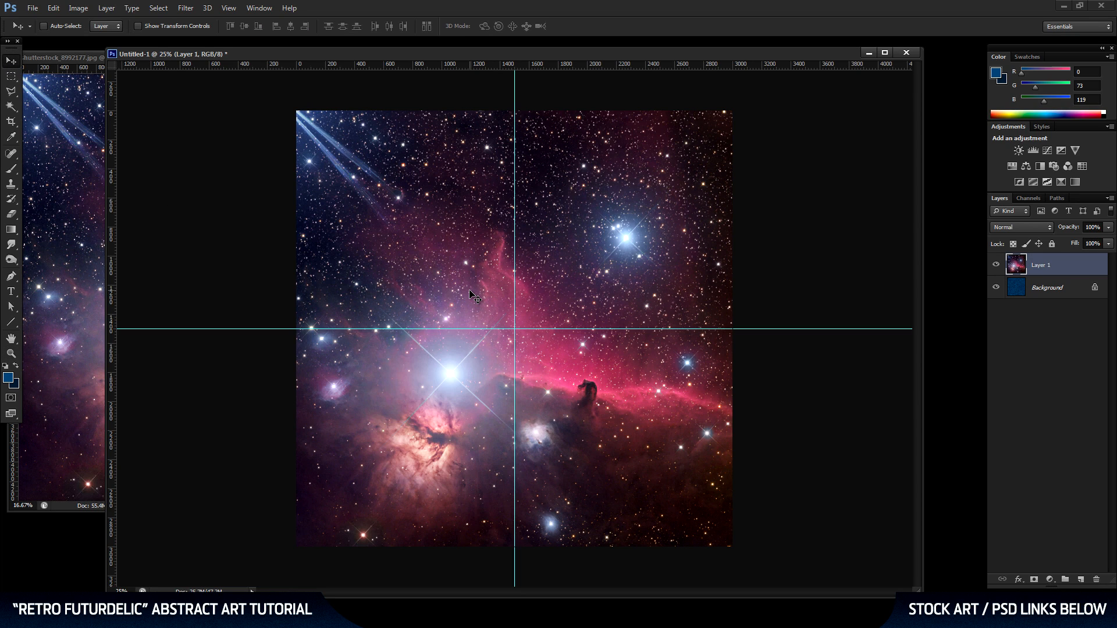
key("ctrl+semicolon")
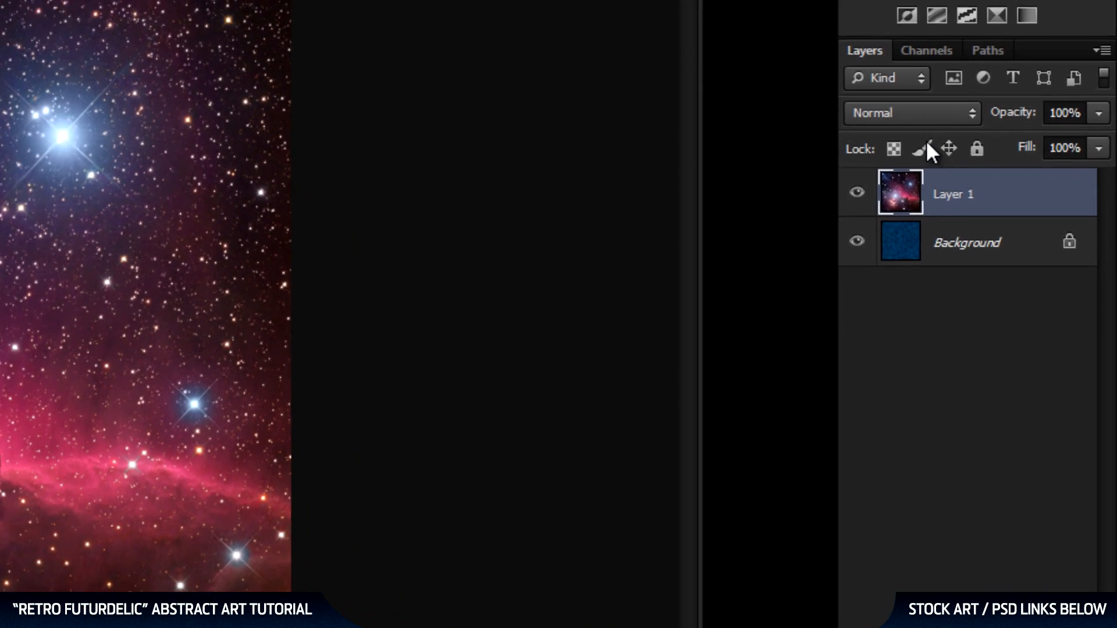
Set the nebula layer's blend mode to Overlay and its opacity to 65%.
left_click(1025, 228)
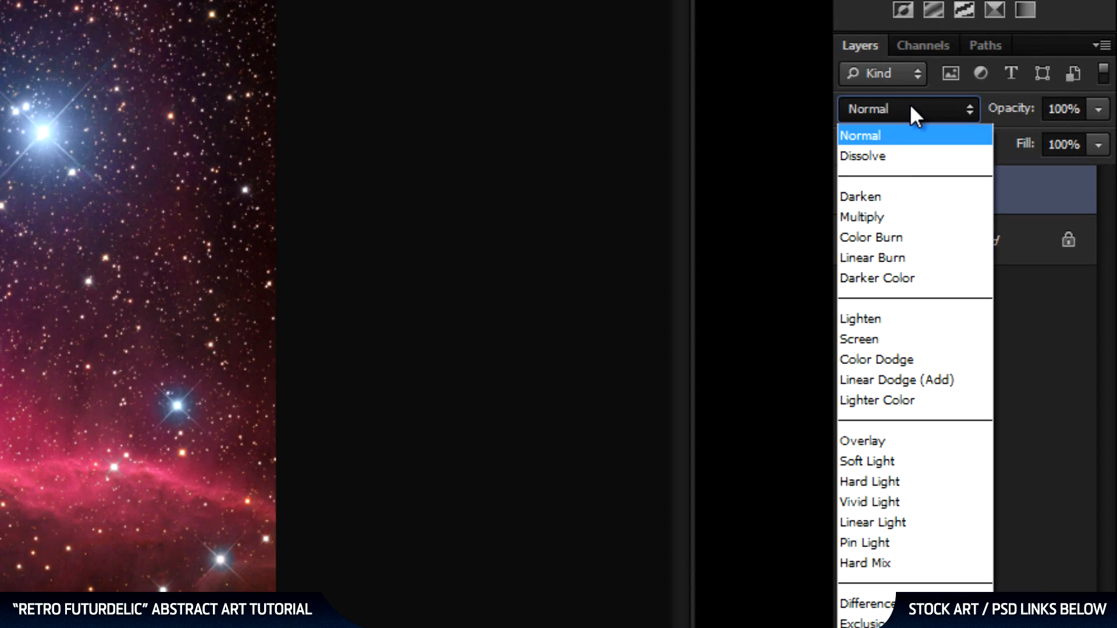
left_click(889, 442)
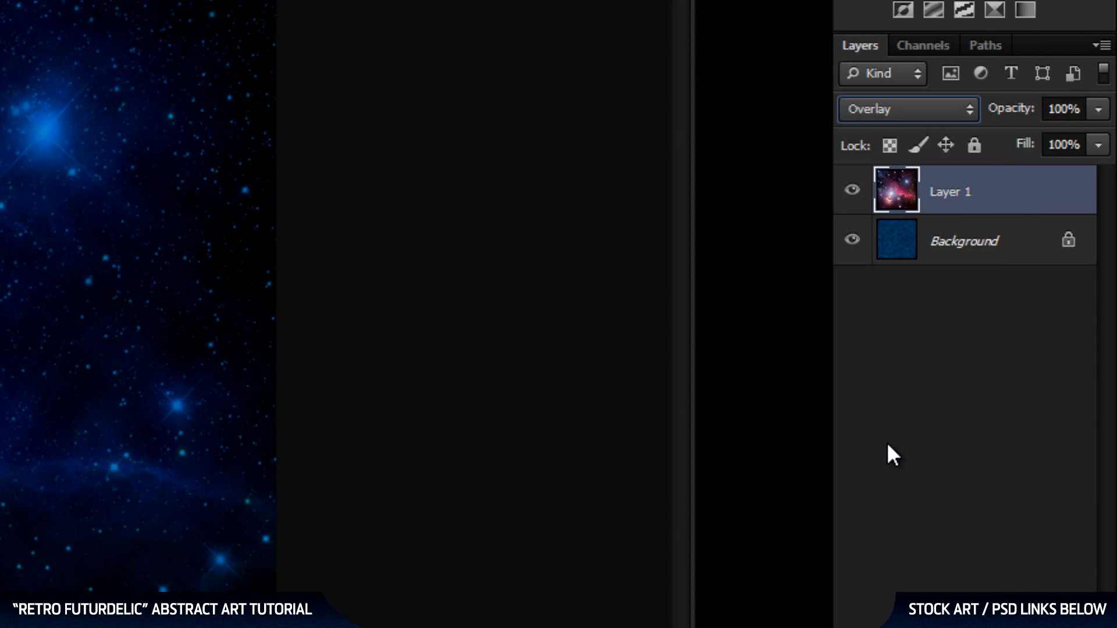
left_click(1071, 110)
type("65")
key("Return")
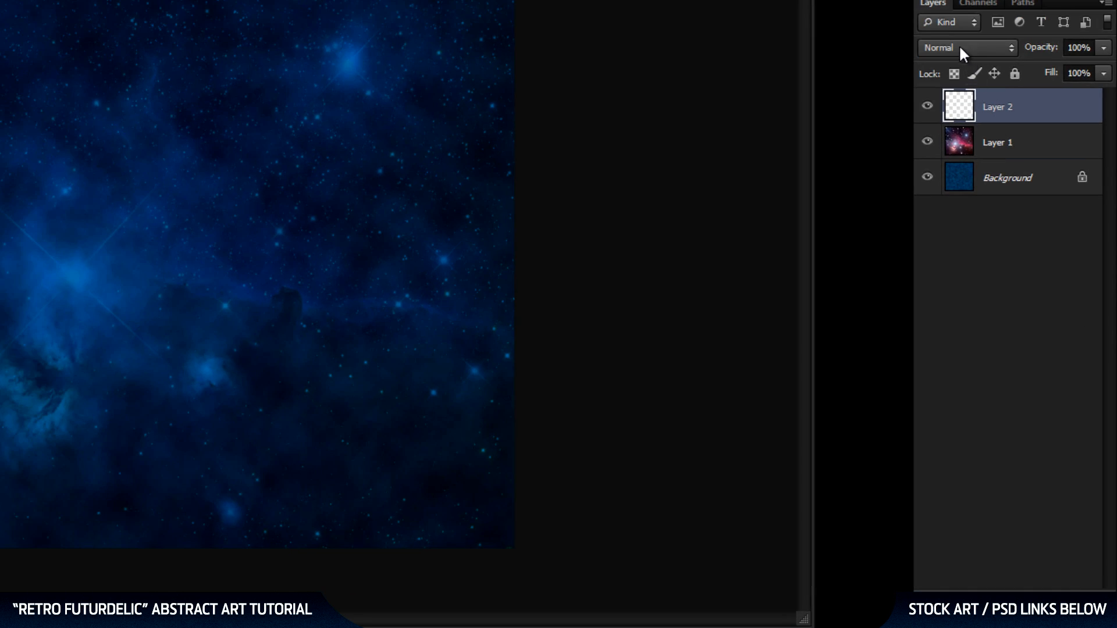
Set the empty Layer 2 to Color blend mode and choose the orange foreground color f1aa00.
left_click(960, 48)
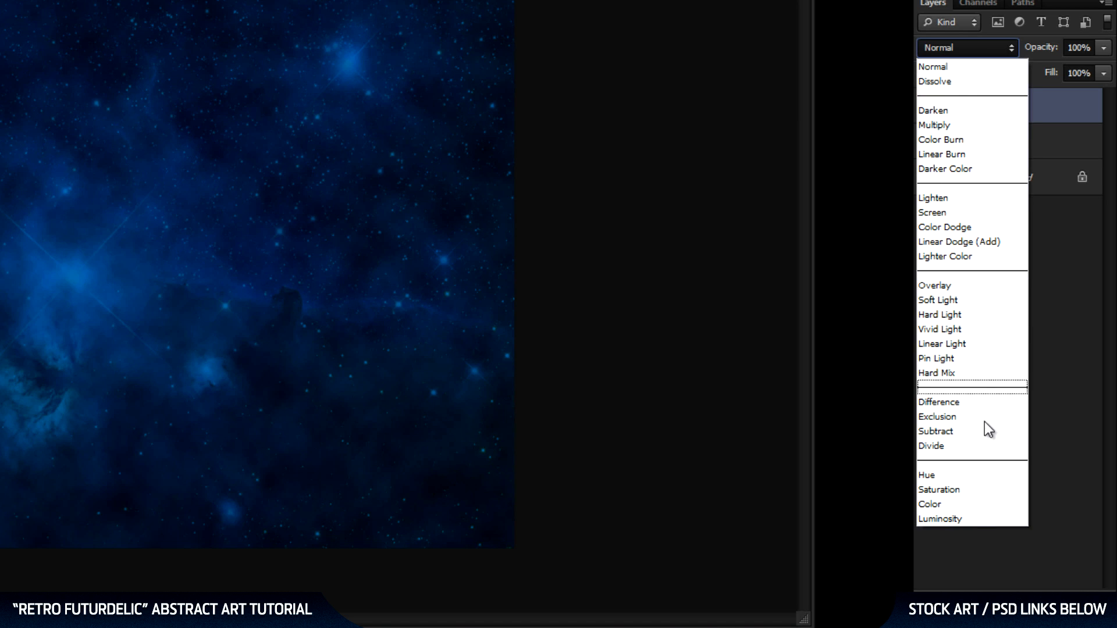
left_click(966, 508)
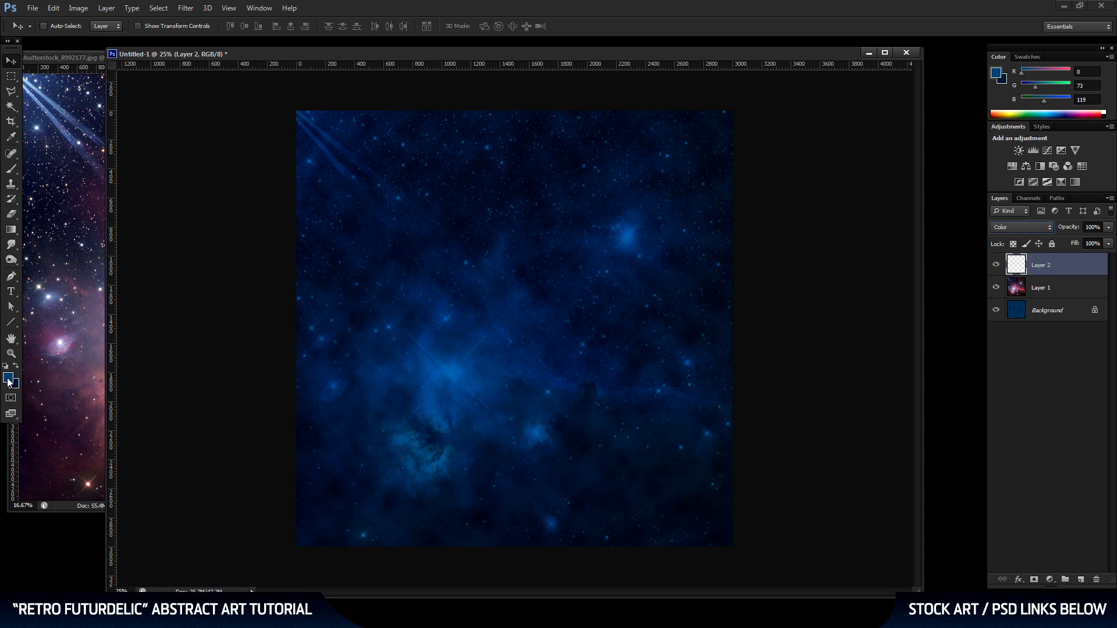
left_click(8, 381)
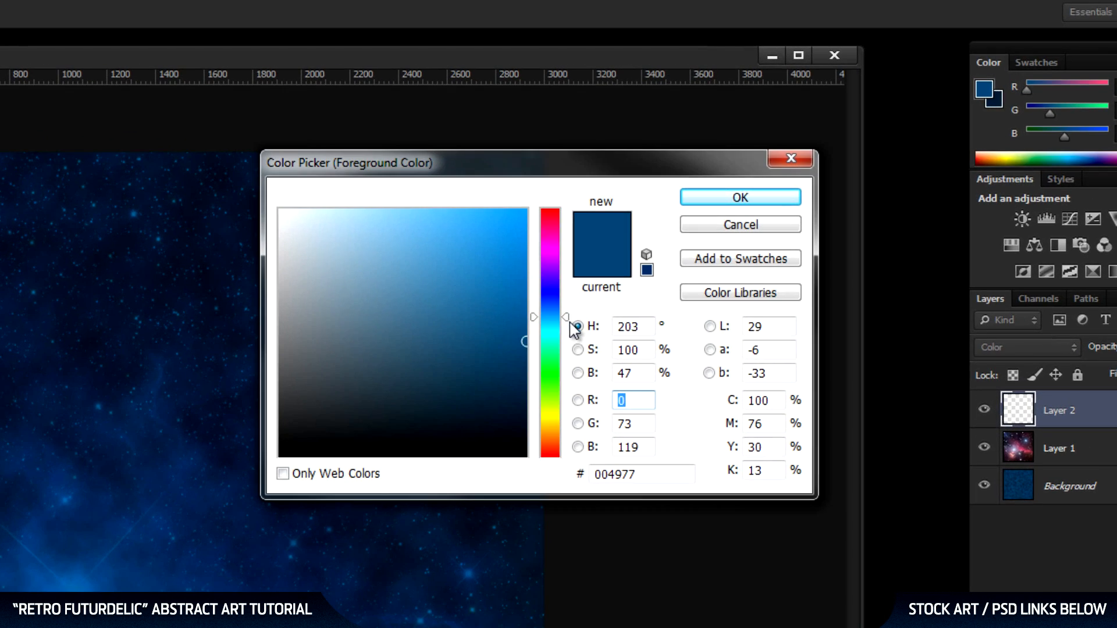
left_click_drag(575, 329, 573, 436)
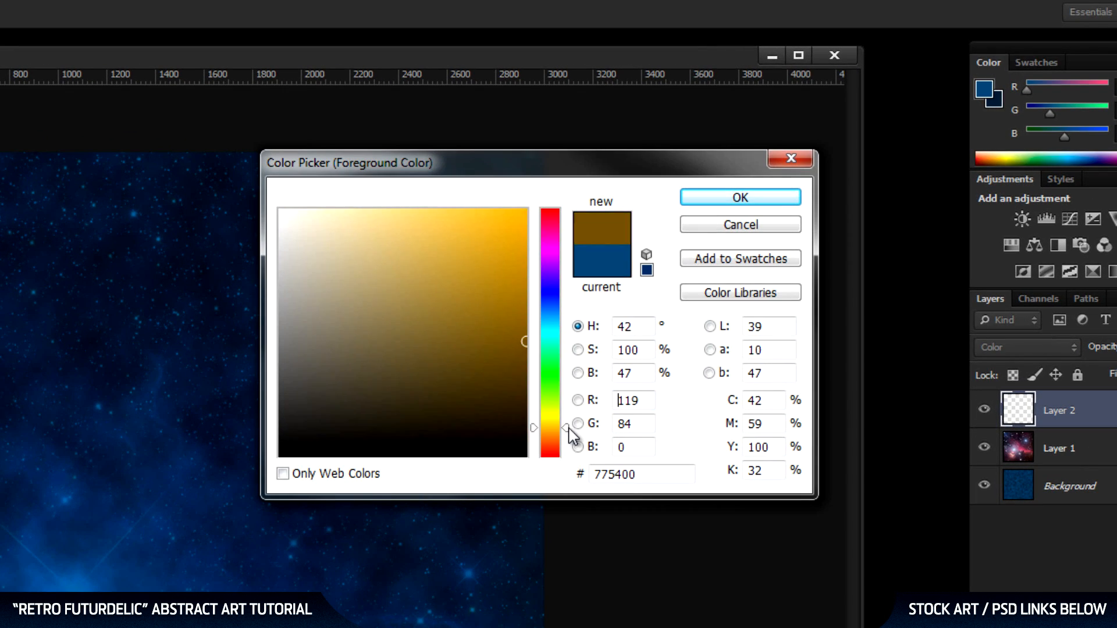
left_click_drag(494, 302, 532, 222)
left_click_drag(669, 476, 516, 473)
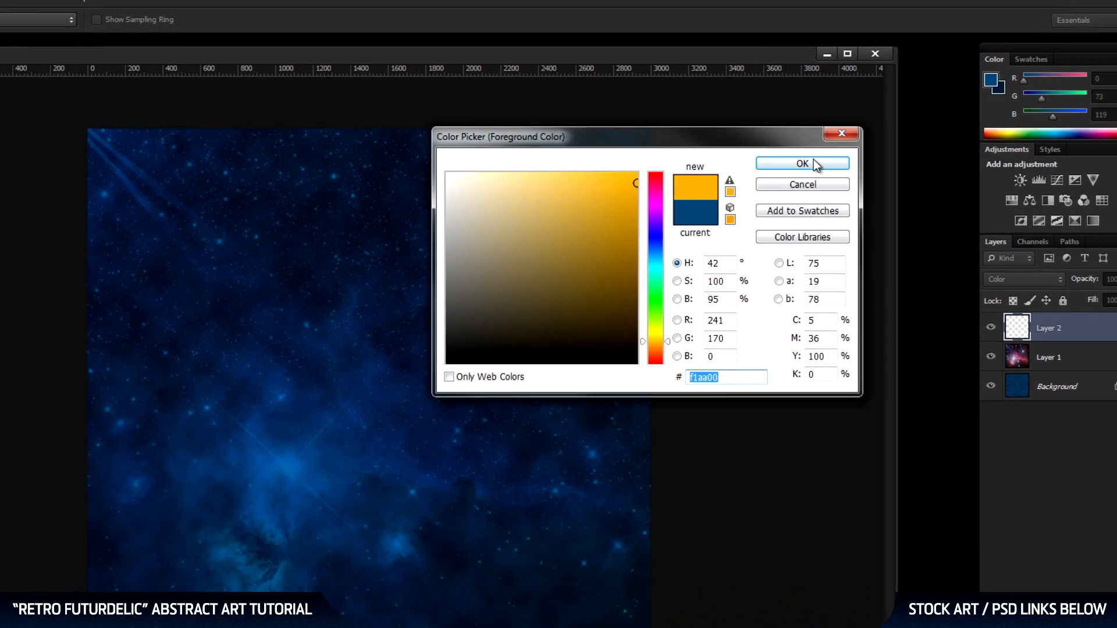
left_click(812, 163)
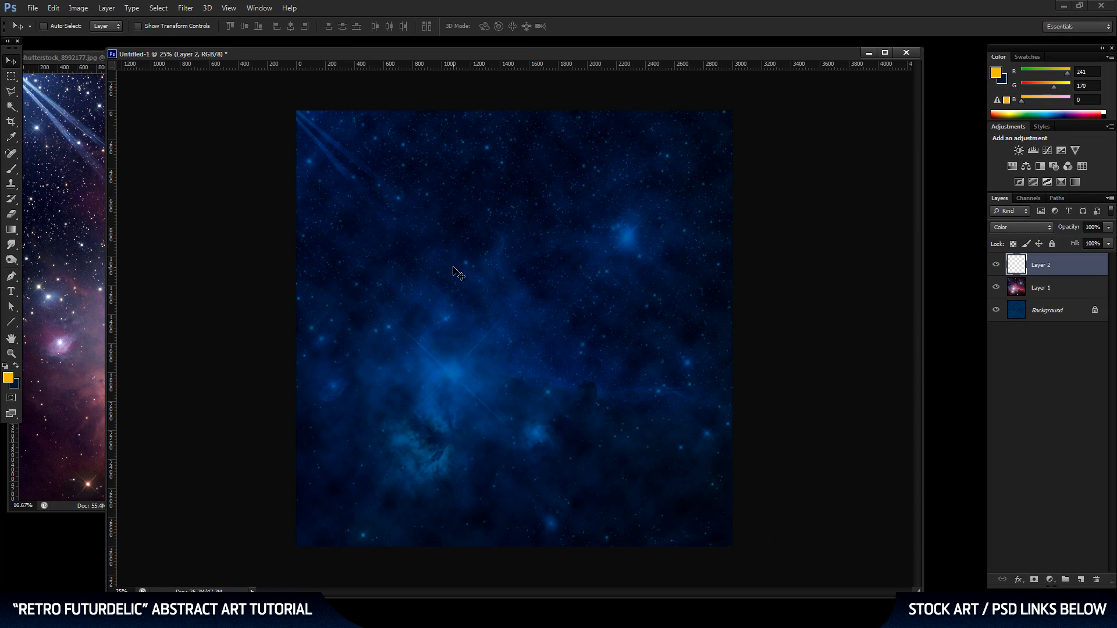
Choose the Brush tool and set its size to 900 px.
left_click(10, 168)
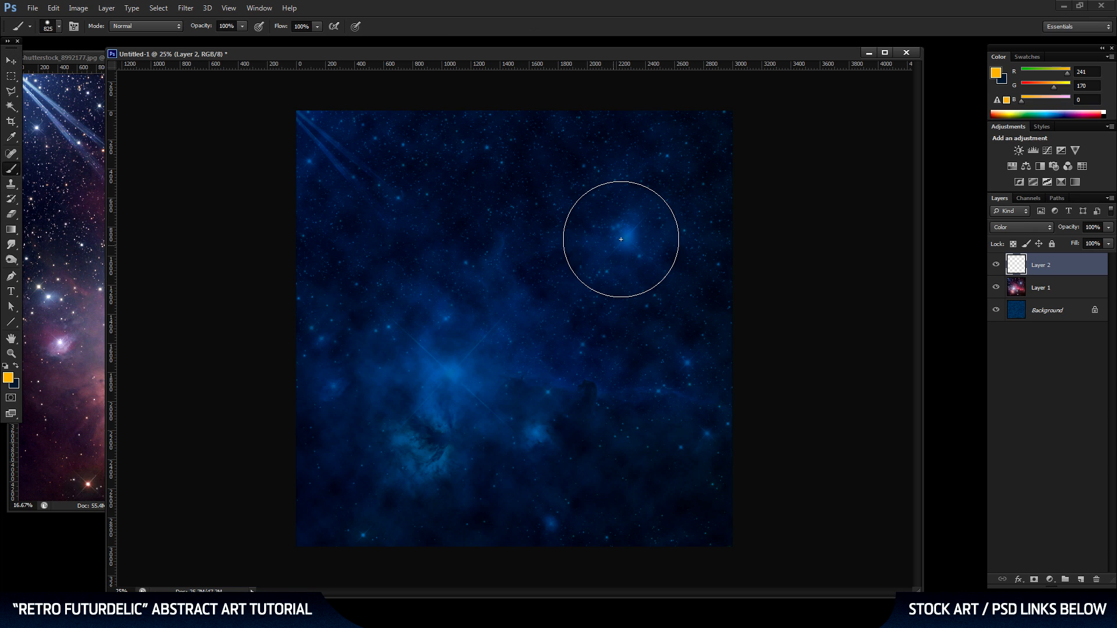
right_click(558, 248)
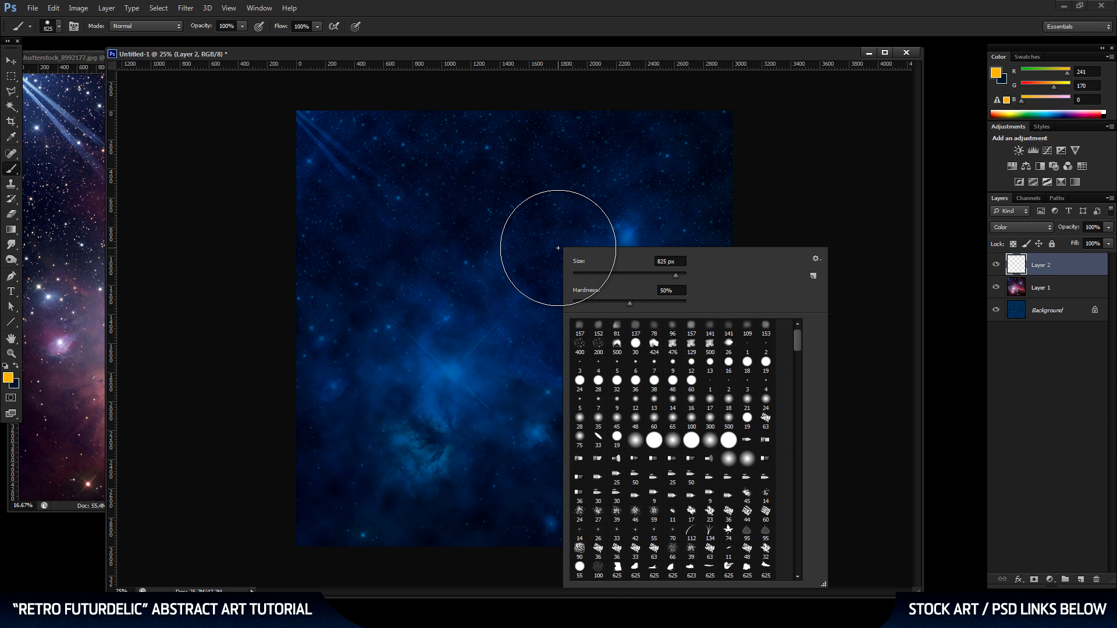
left_click(623, 267)
type("9")
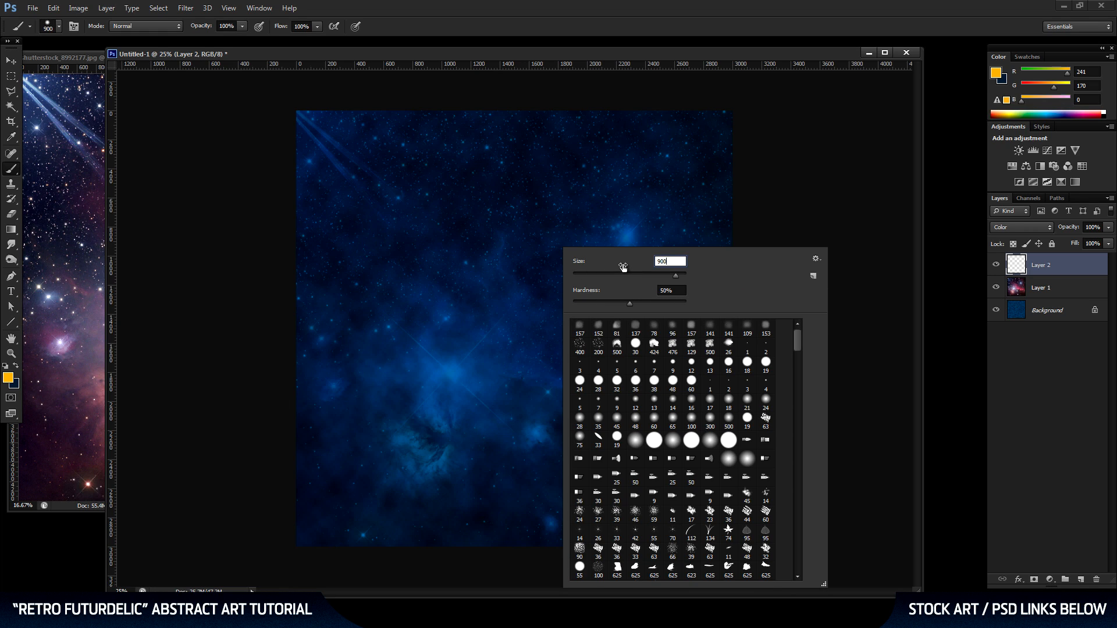
type("00")
key("Return")
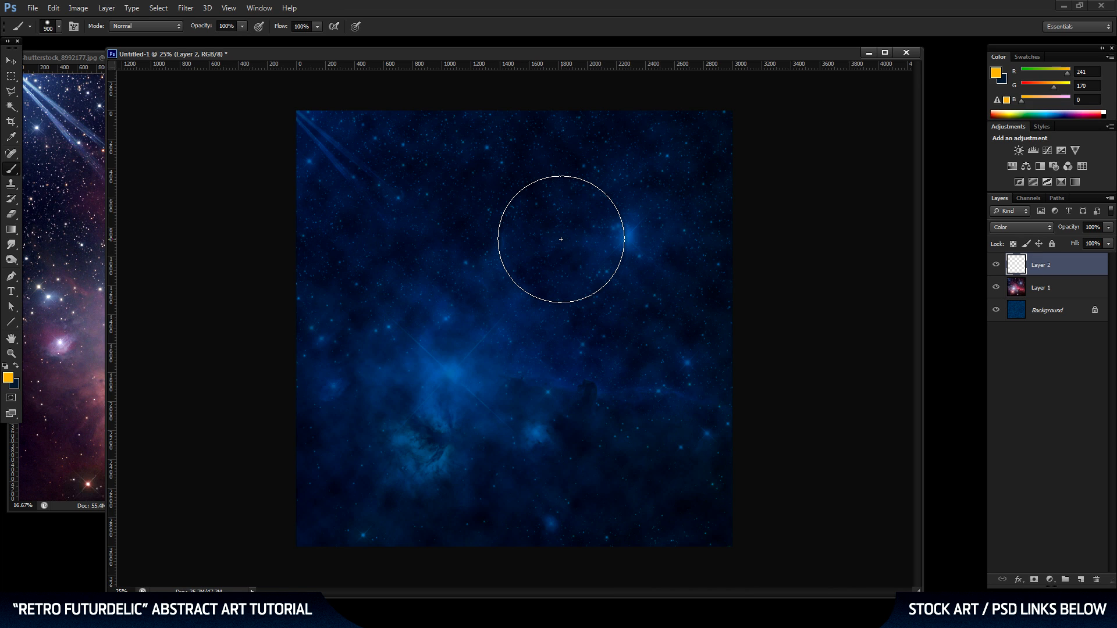
left_click(535, 200)
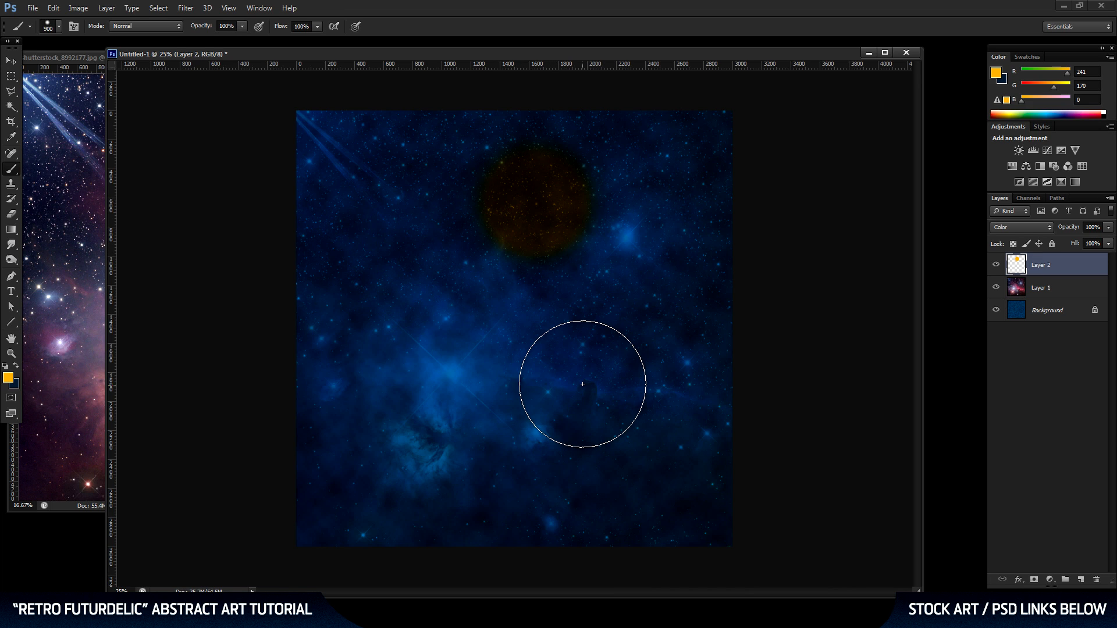
left_click(628, 300)
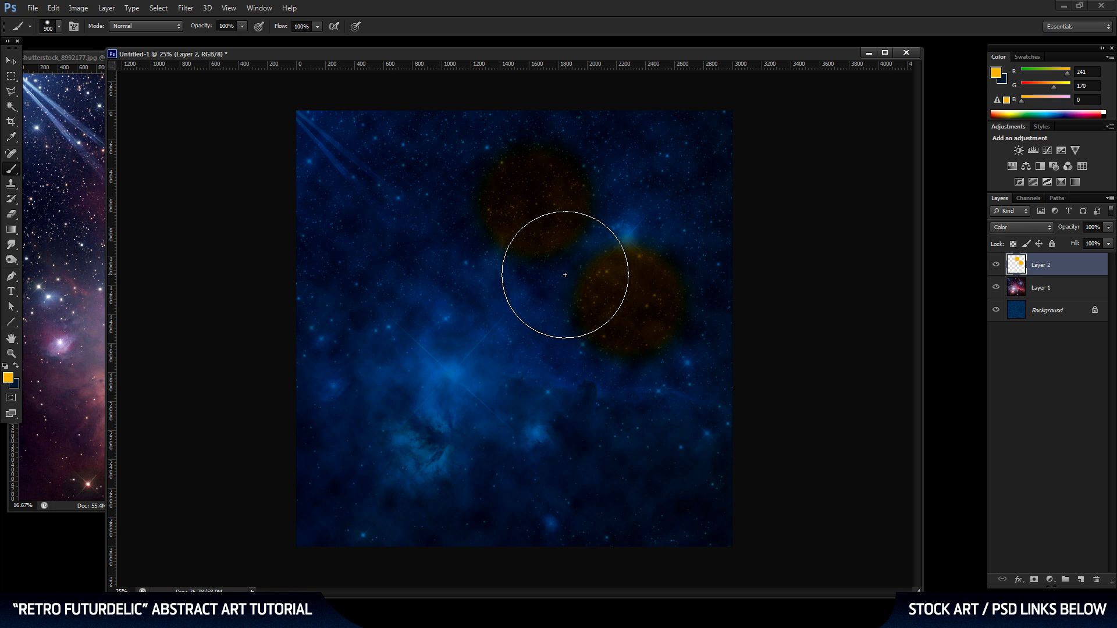
right_click(565, 275)
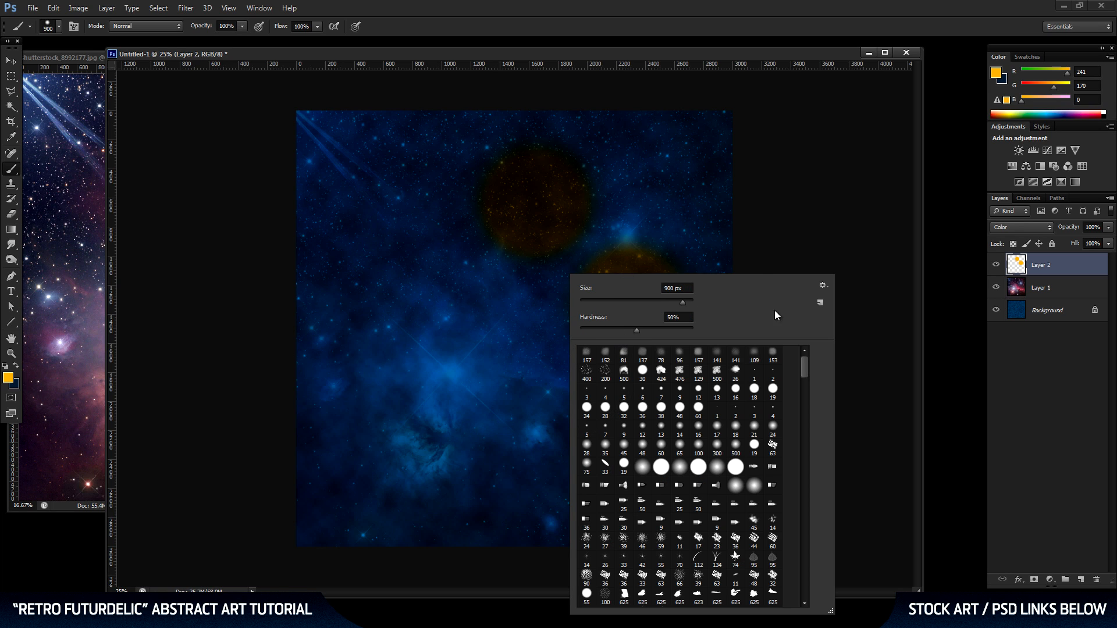
left_click(1000, 268)
key("ctrl+a")
key("Delete")
key("ctrl+d")
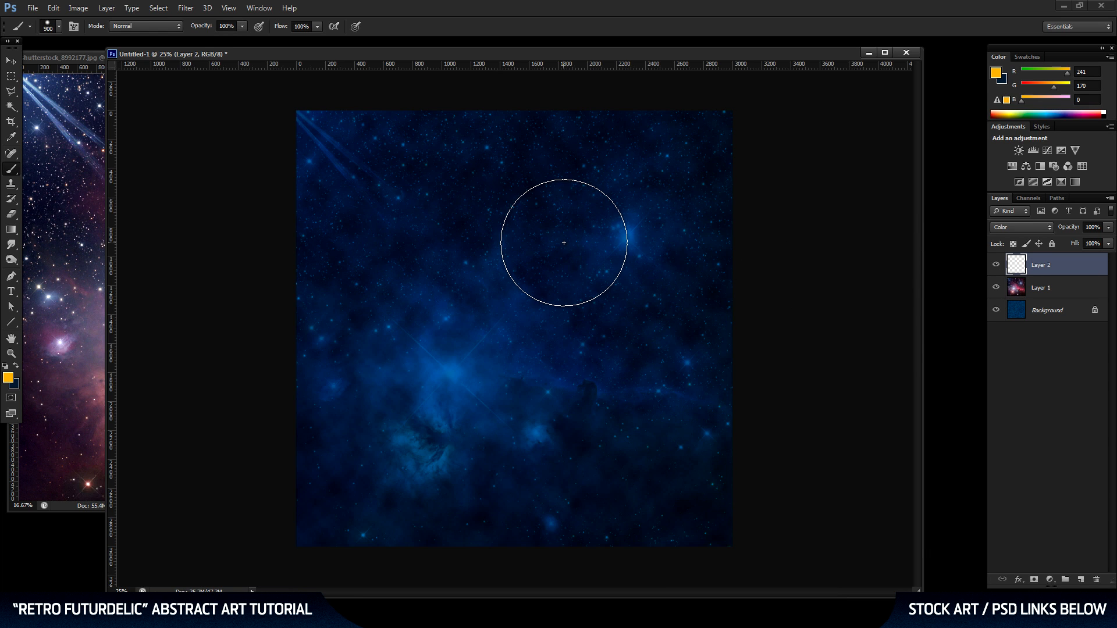
Set the brush hardness to 0% and paint soft orange dabs in the canvas's upper right area on Layer 2.
right_click(563, 243)
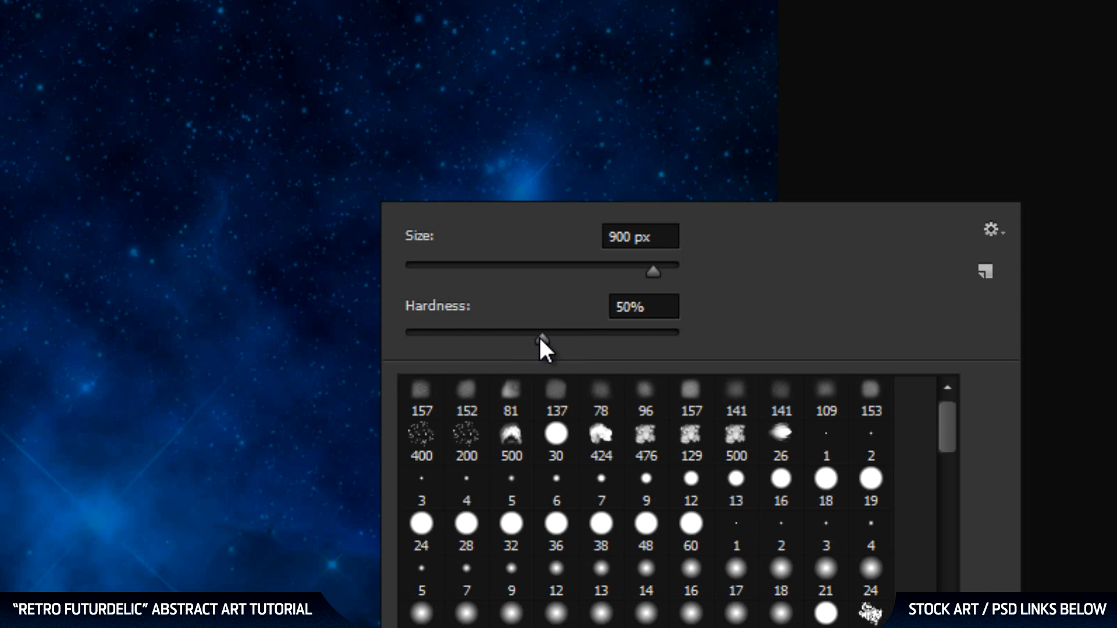
left_click_drag(540, 339, 349, 348)
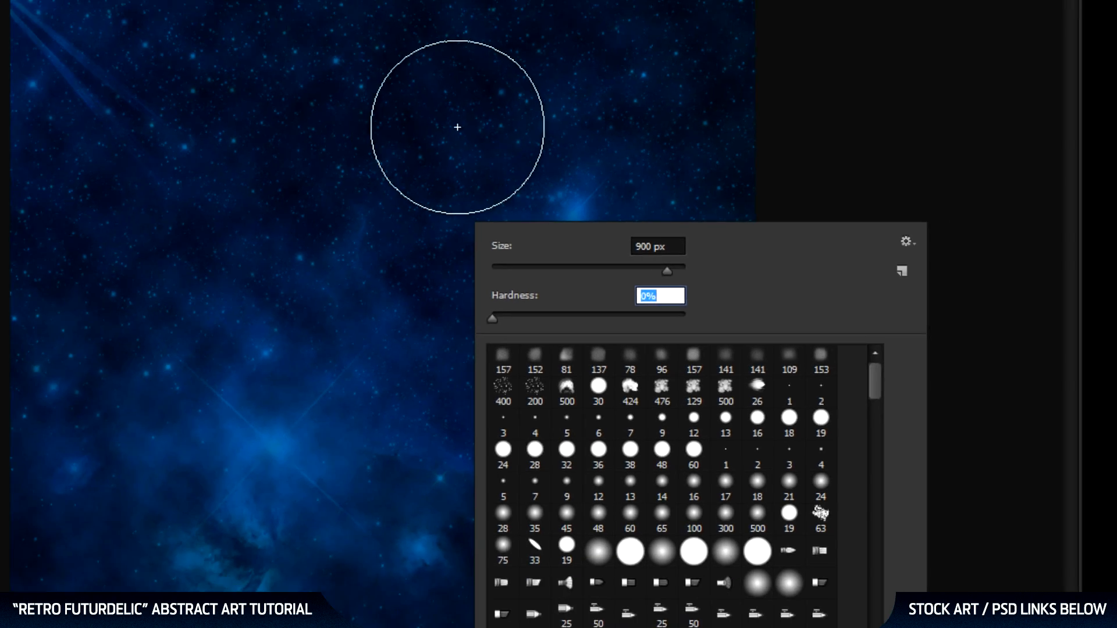
left_click(365, 78)
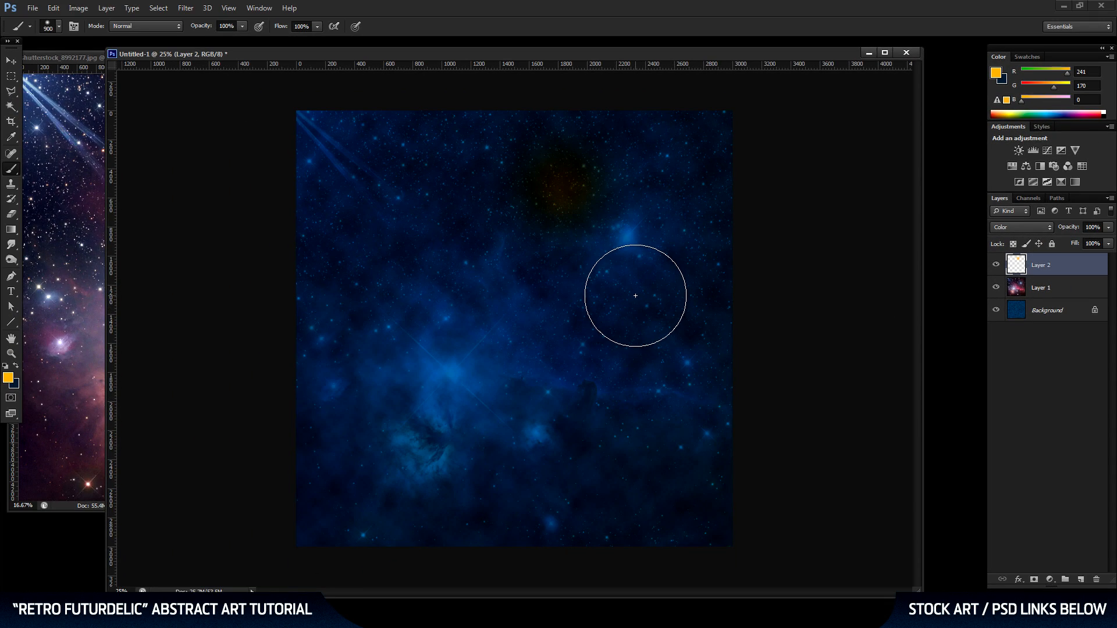
Enlarge the soft brush to 1753 px and add orange dabs beside the existing spots and in the canvas's upper right corner.
right_click(561, 301)
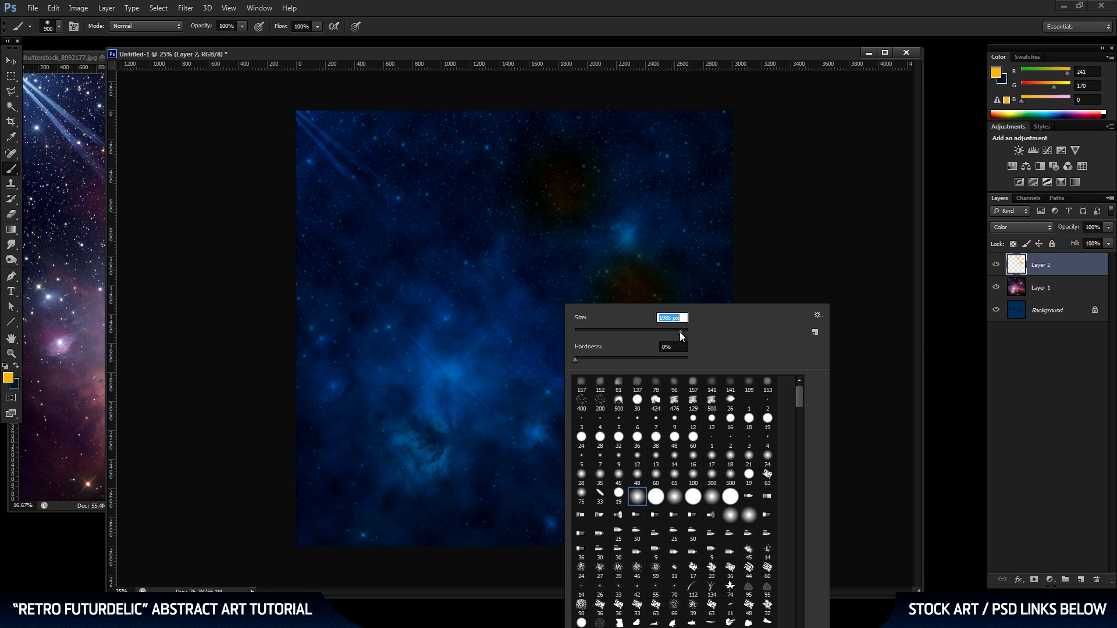
left_click(564, 274)
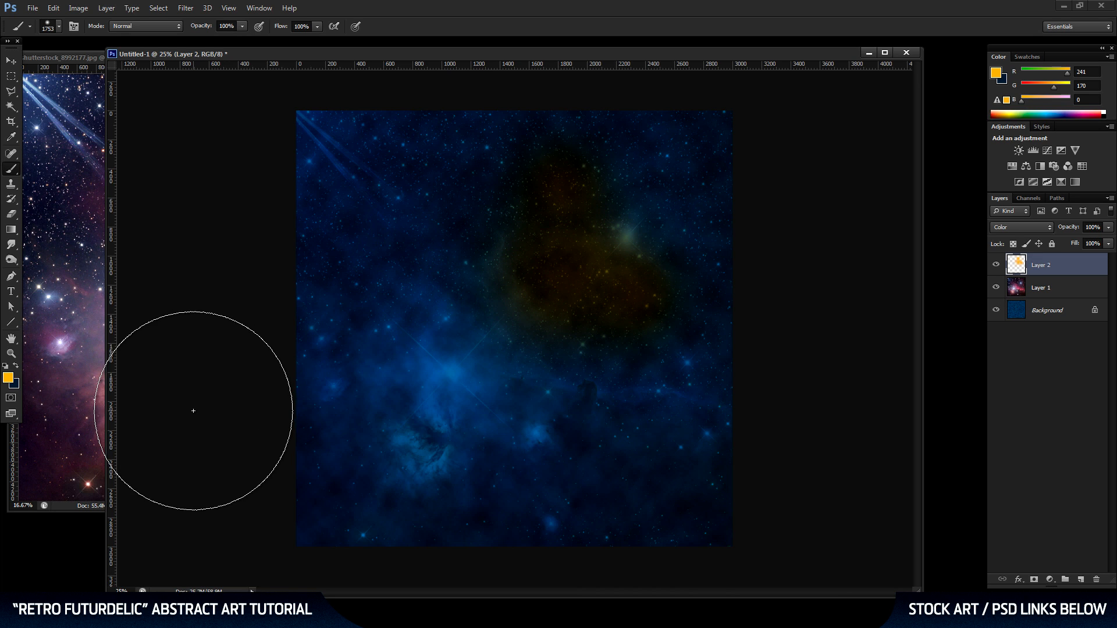
left_click(725, 133)
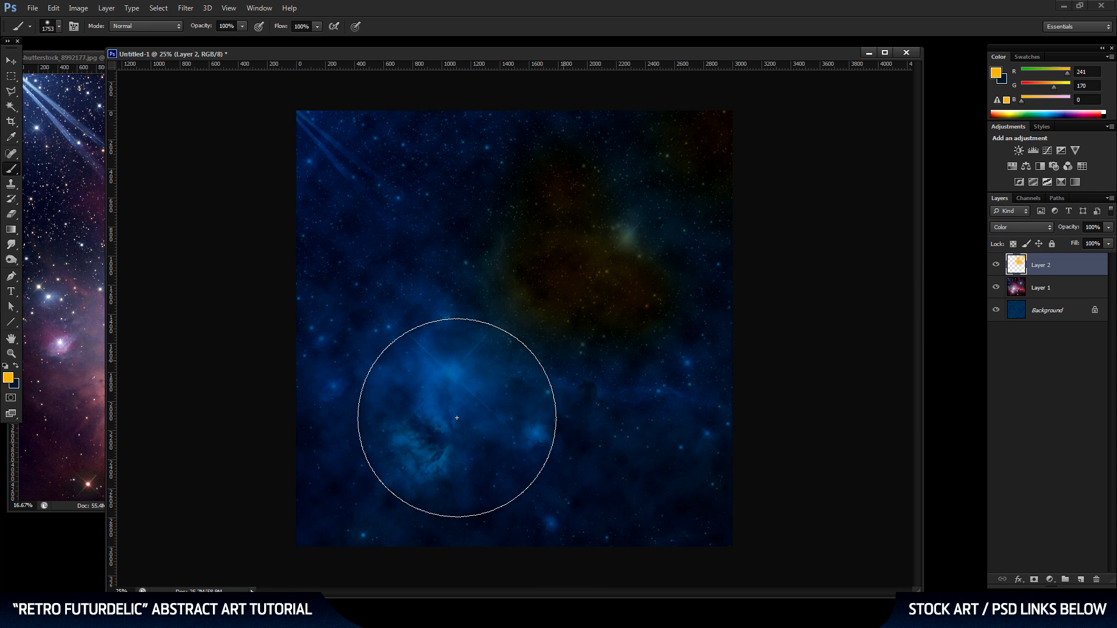
Change the foreground color to a vivid pink with RGB values 238, 0, 134.
left_click(8, 378)
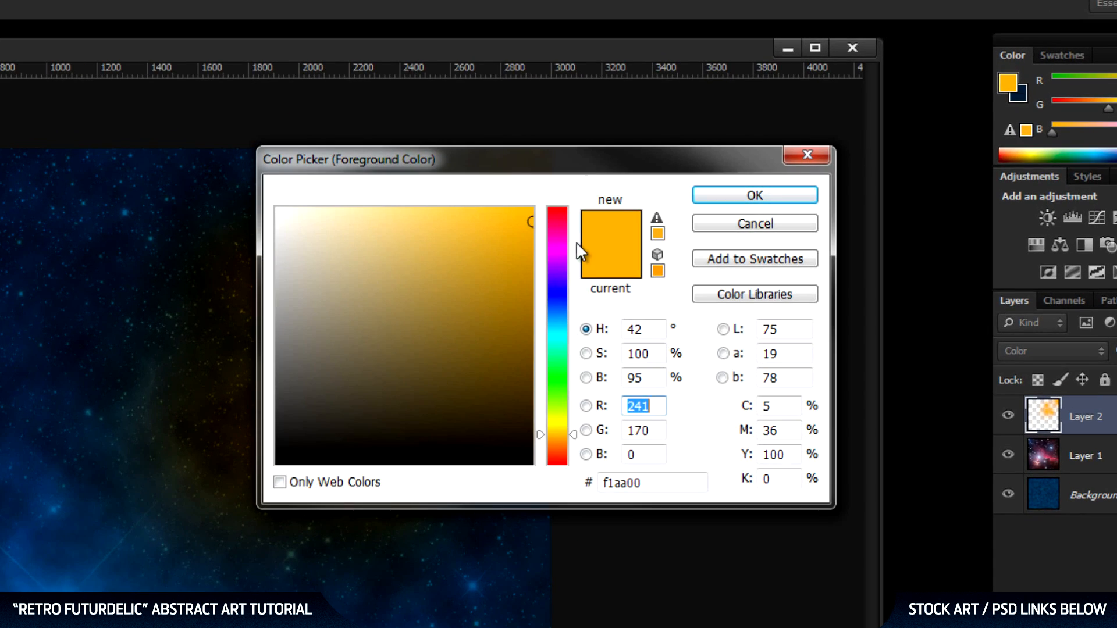
left_click_drag(576, 242, 574, 231)
left_click(530, 220)
left_click(764, 207)
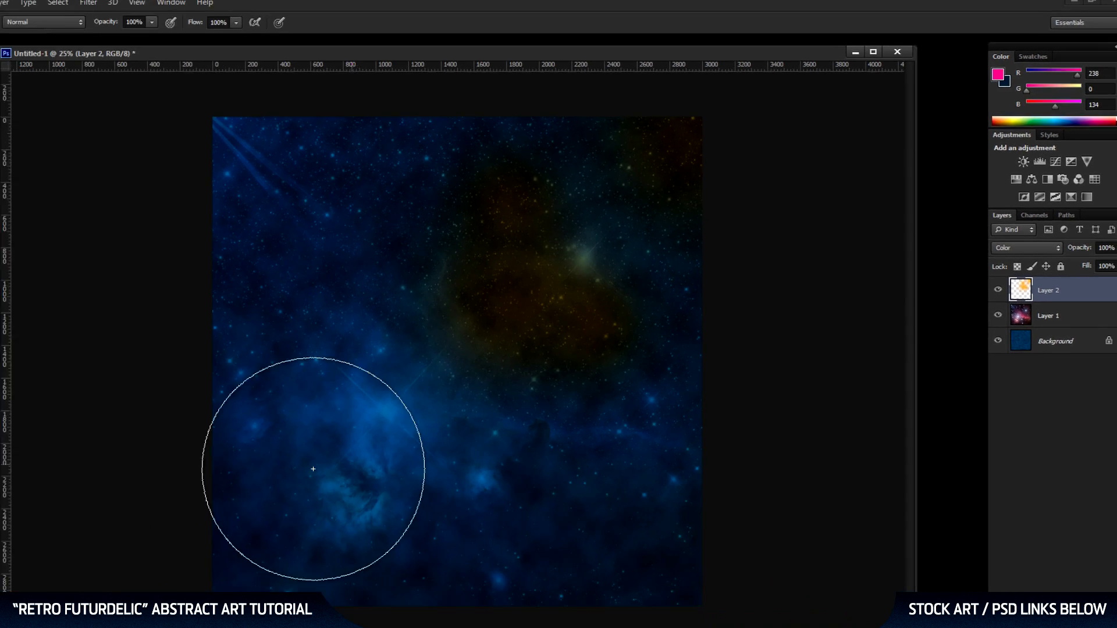
Paint soft pink dabs at the canvas's left edge and over the nebula in its lower left area on Layer 2.
left_click(159, 418)
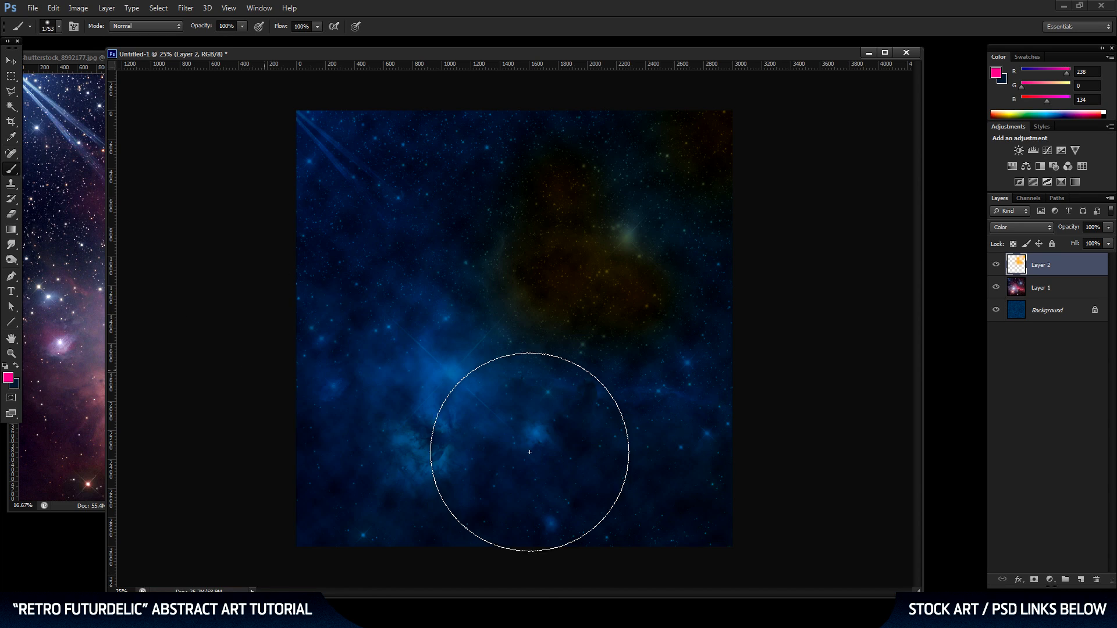
left_click(429, 499)
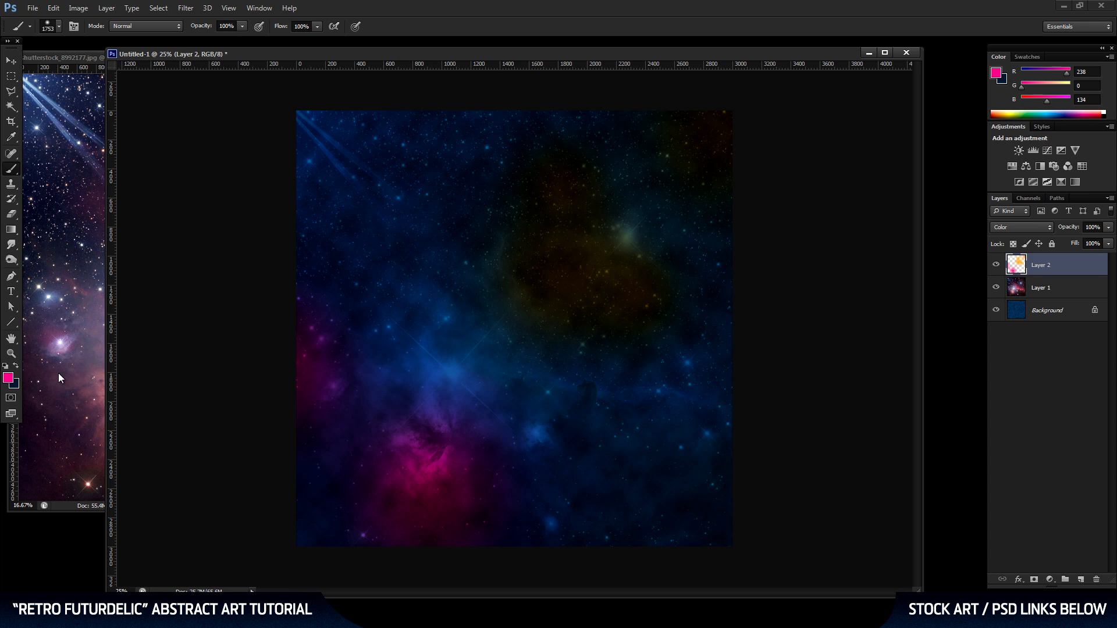
Change the foreground color to lime green with hex value a8ee00.
left_click(10, 380)
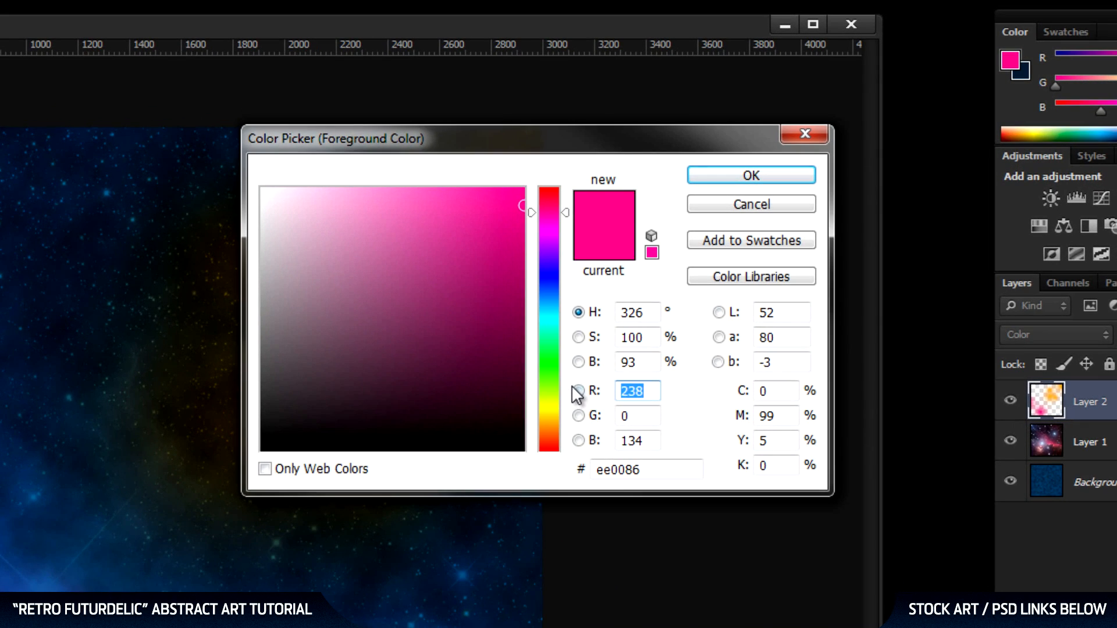
left_click(745, 257)
left_click_drag(568, 387, 567, 396)
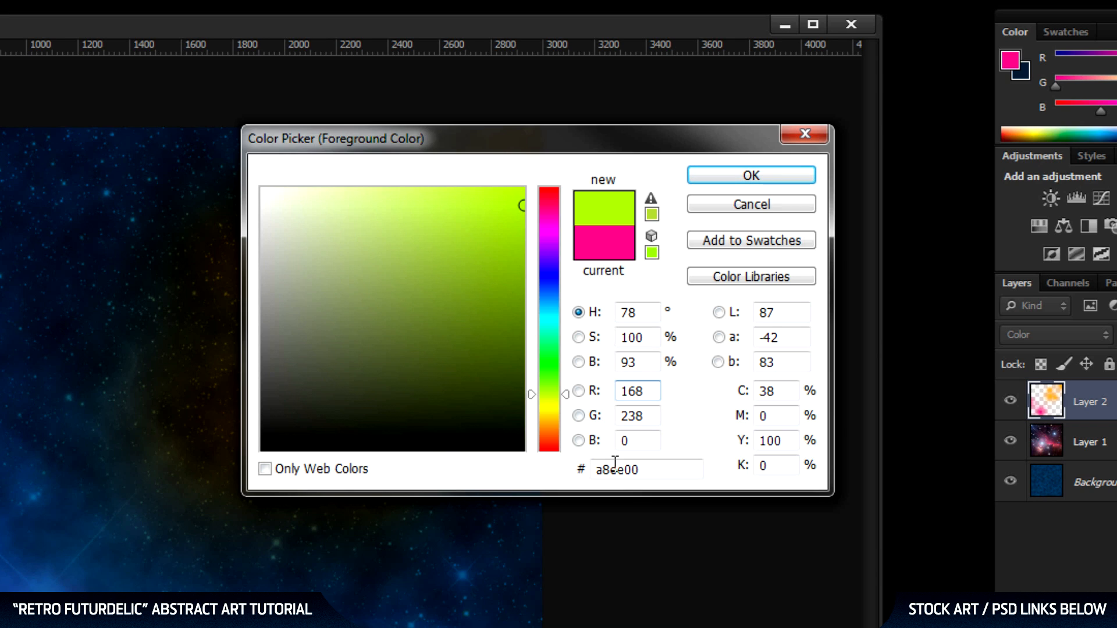
left_click_drag(674, 467, 512, 479)
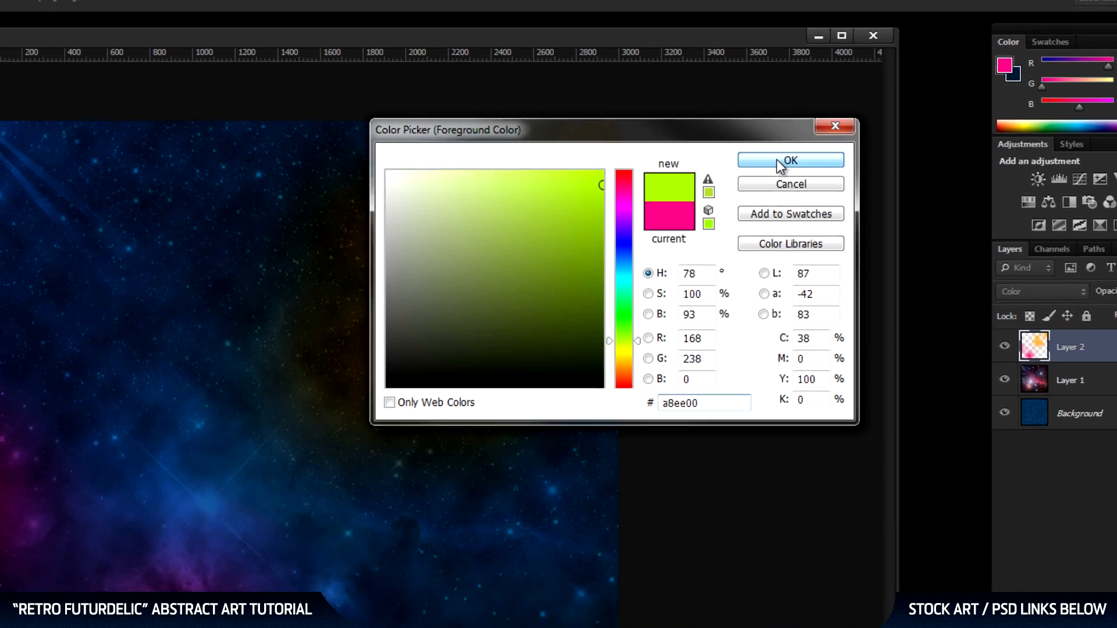
left_click(756, 176)
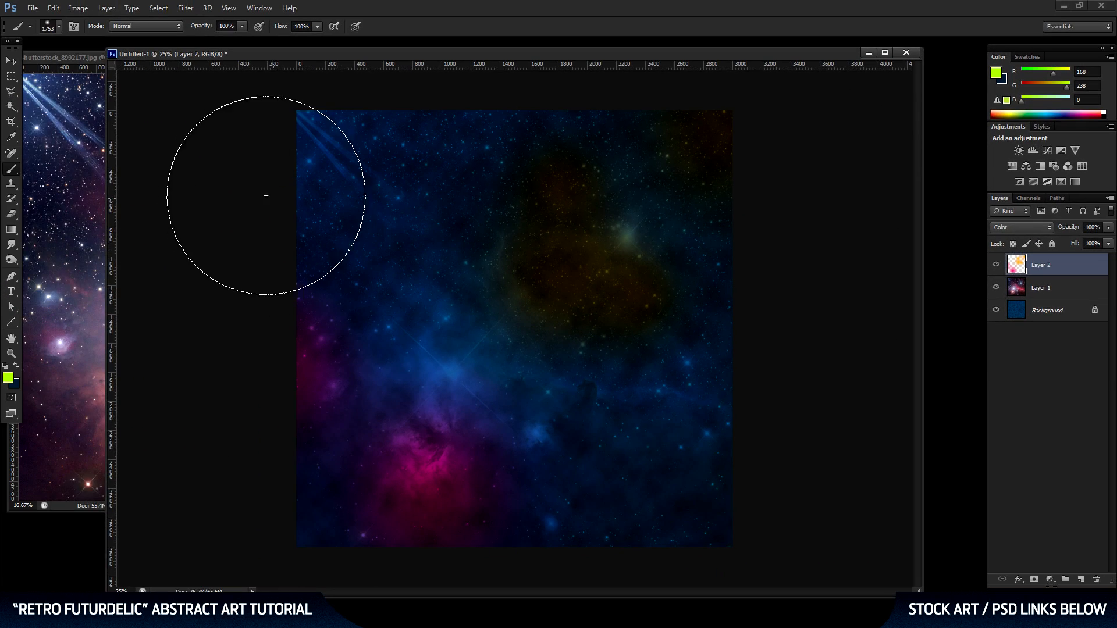
Add soft lime green dabs at the canvas's upper left corner, lower middle and right edge on Layer 2.
left_click(280, 177)
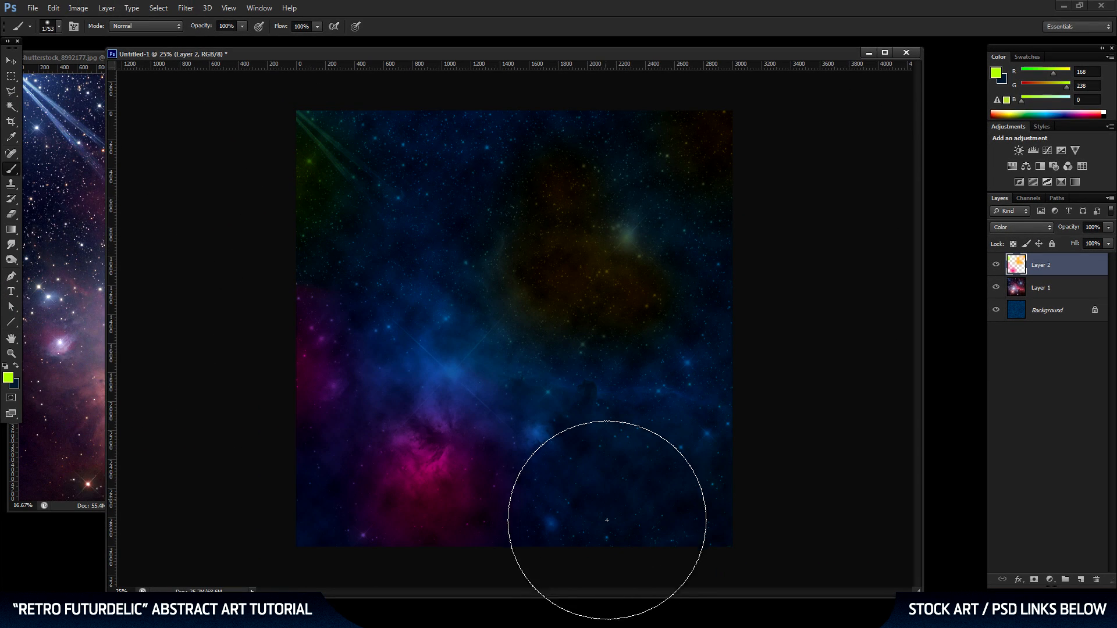
left_click(540, 552)
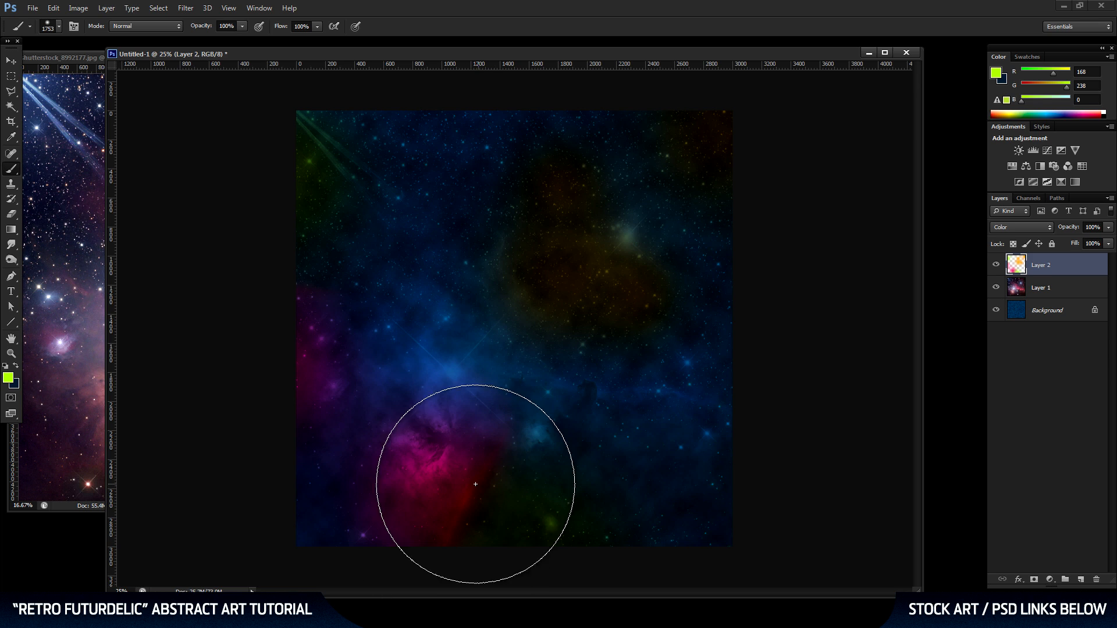
left_click(724, 306)
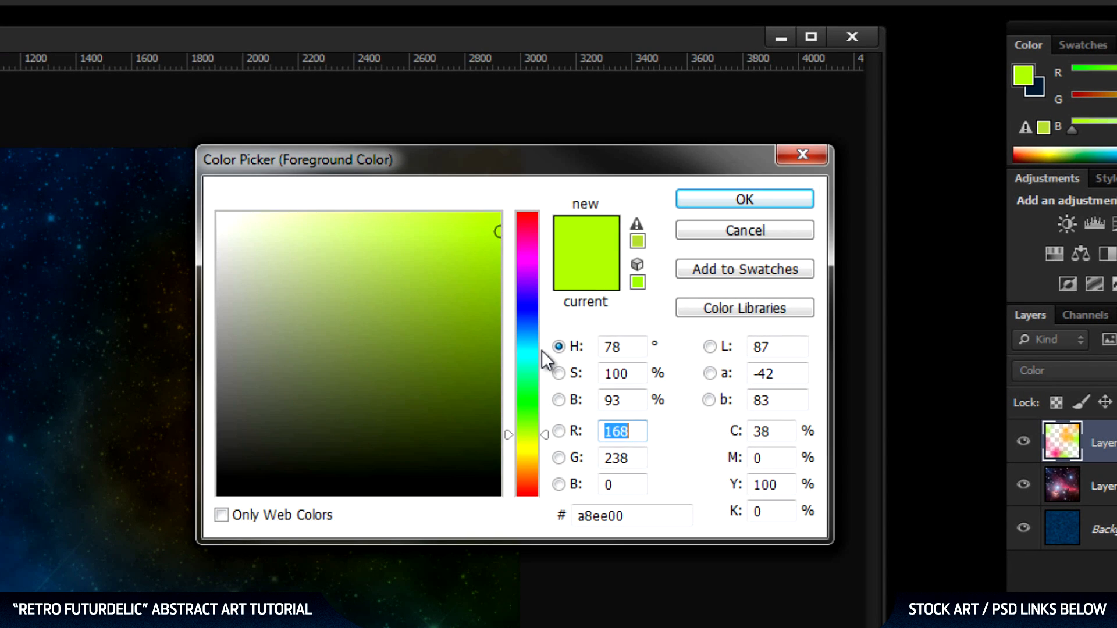
Change the foreground color to cyan, hex 00d4f4, and paint a soft dab over the bright nebula left of the canvas center.
left_click(718, 234)
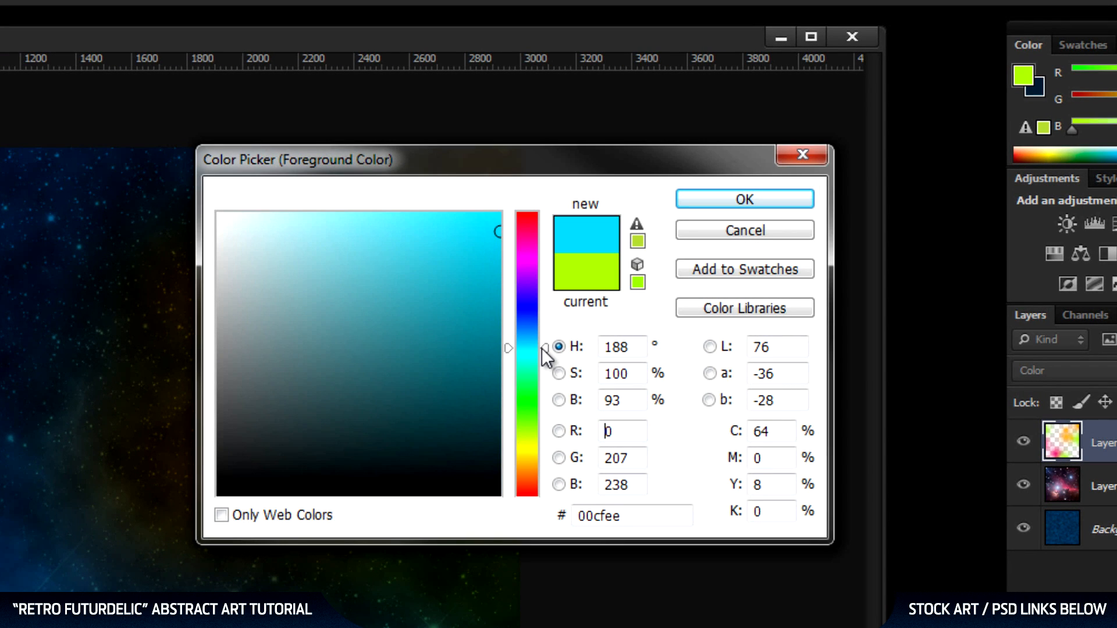
left_click_drag(498, 232, 498, 225)
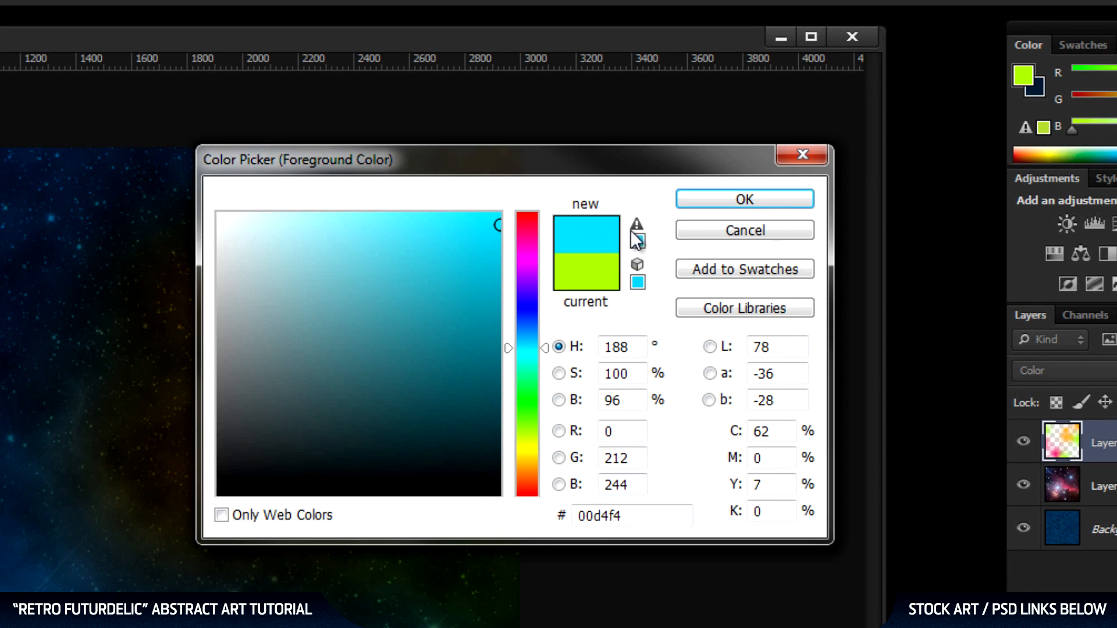
left_click(762, 201)
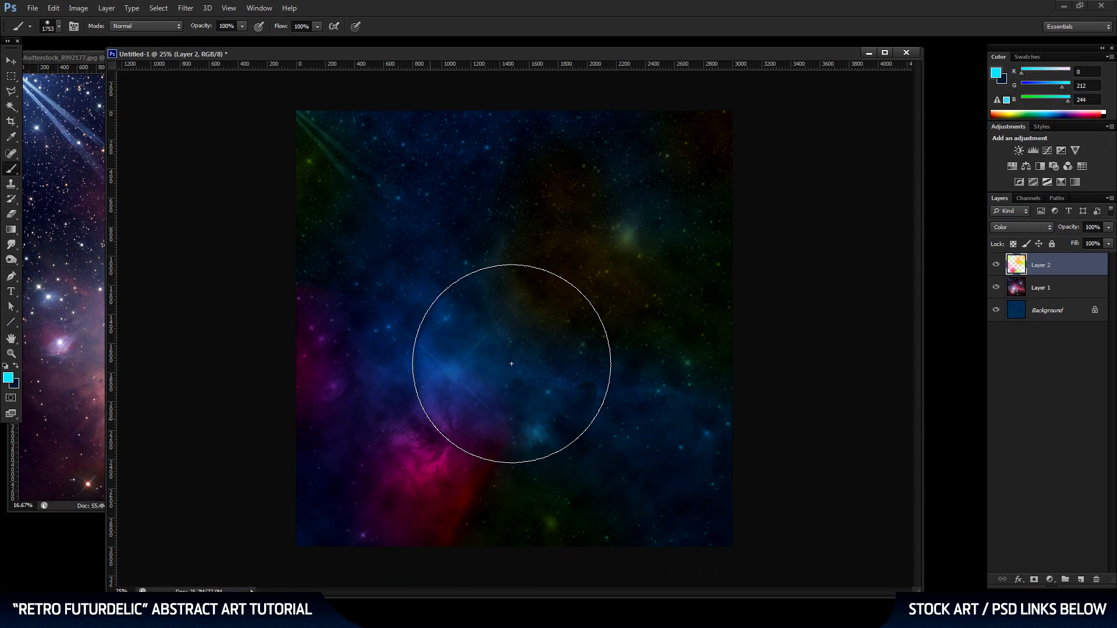
left_click(476, 386)
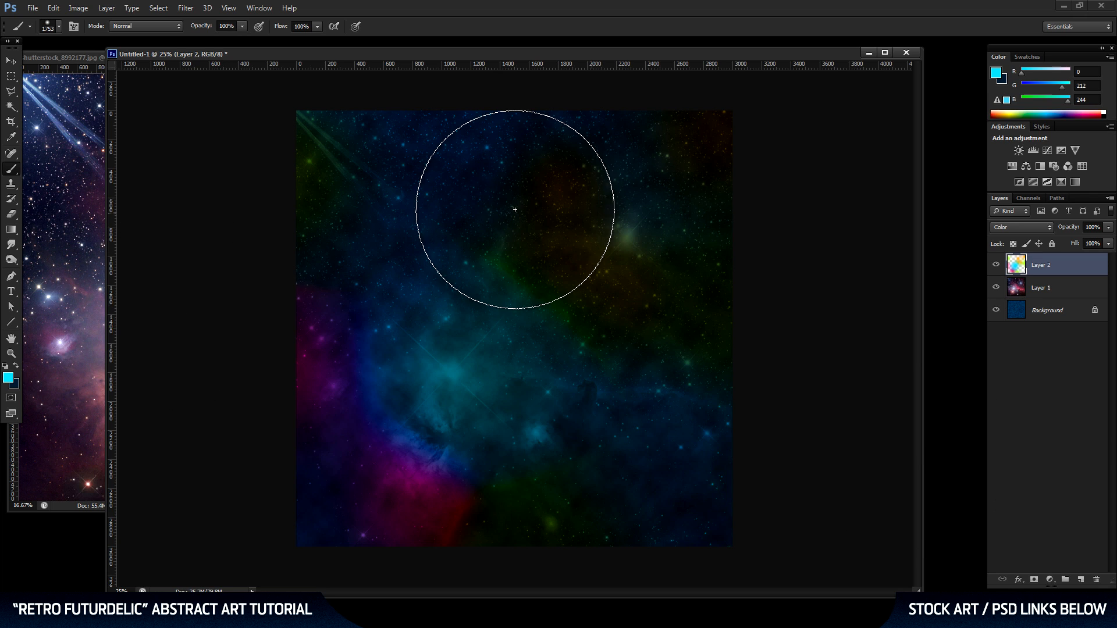
Save the document in Photoshop format as geo.psd in the geo-tutorial folder, replacing the existing file.
left_click(12, 62)
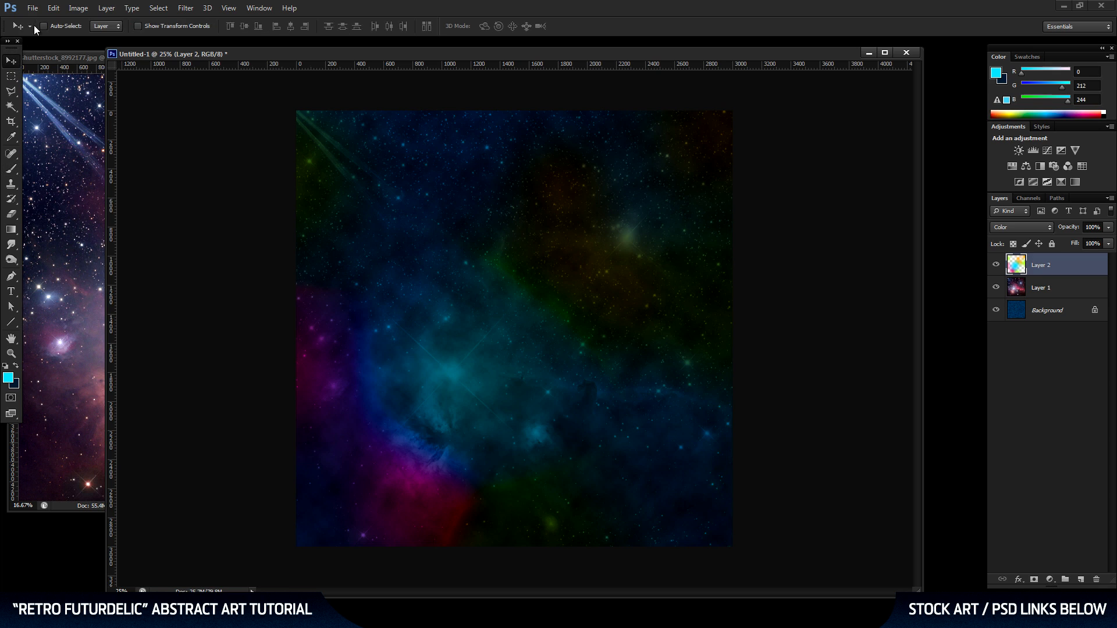
left_click(33, 8)
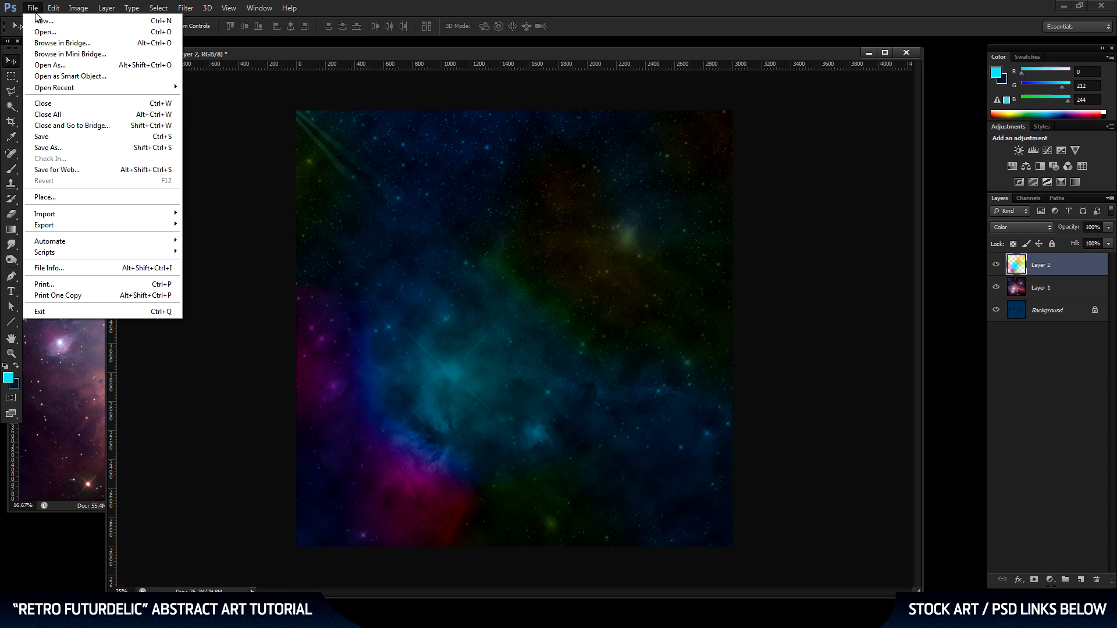
left_click(69, 147)
left_click(425, 160)
left_click(789, 310)
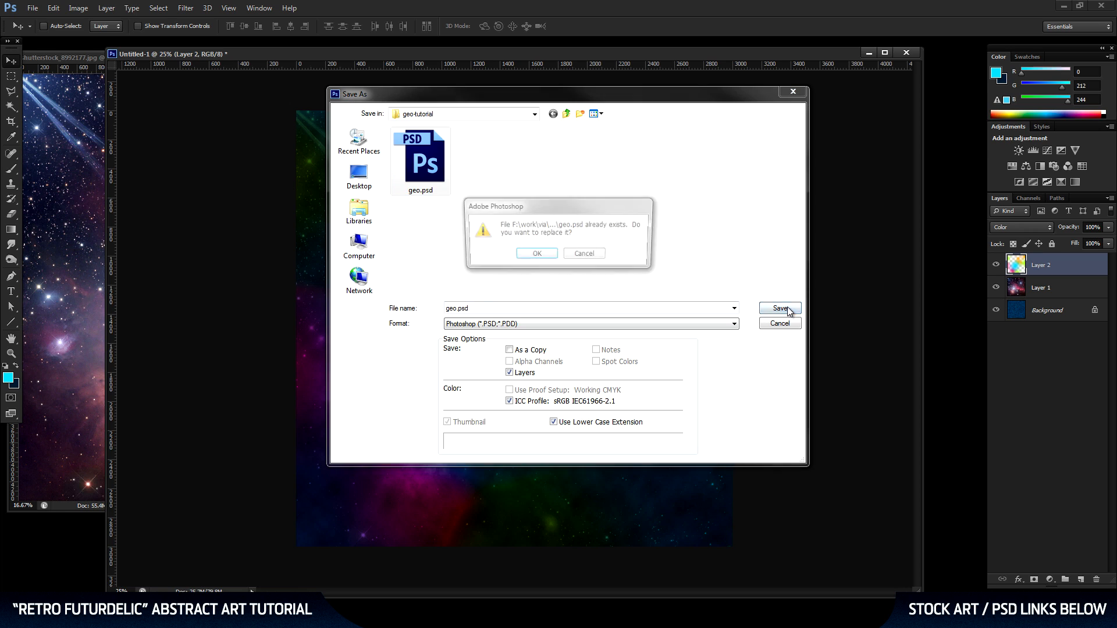
left_click(535, 256)
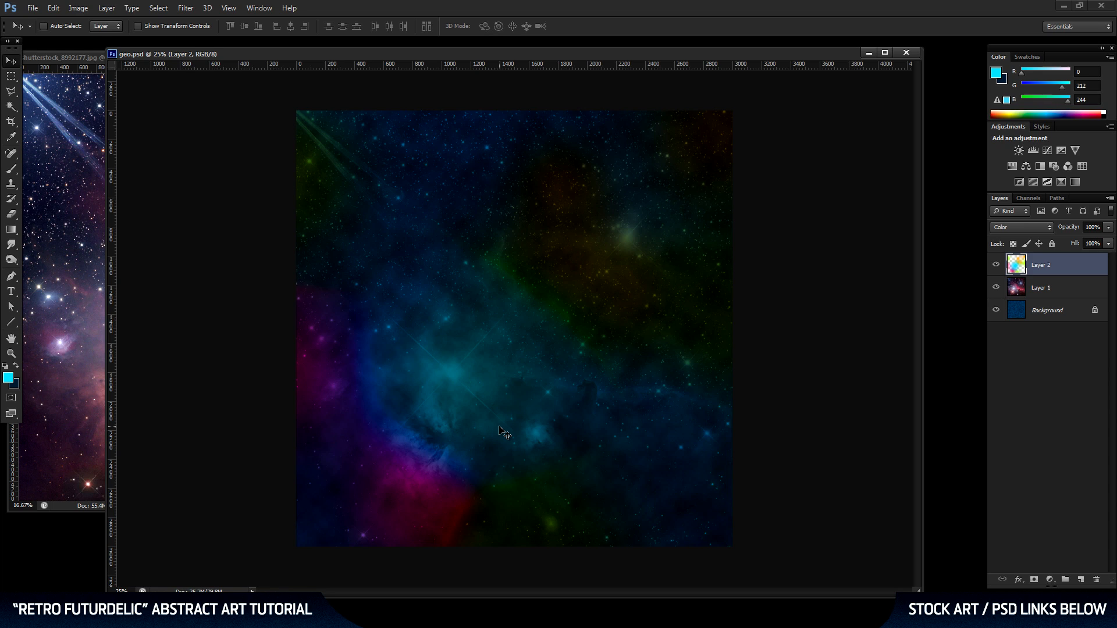
Show the center guides and set up the Polygon tool with 3 sides.
key("ctrl+semicolon")
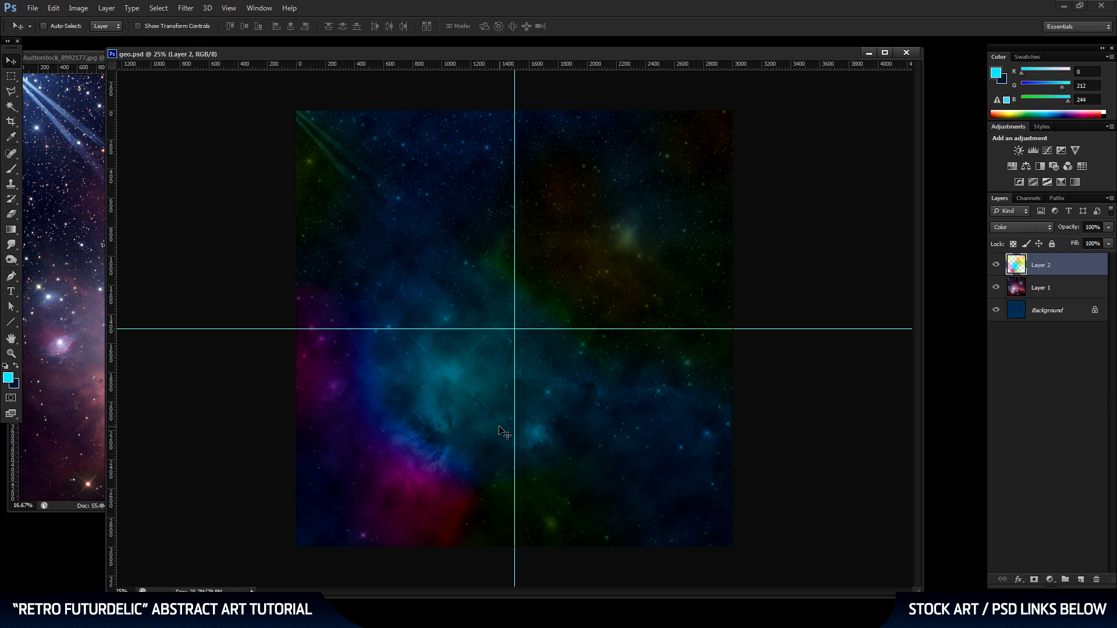
left_click(12, 322)
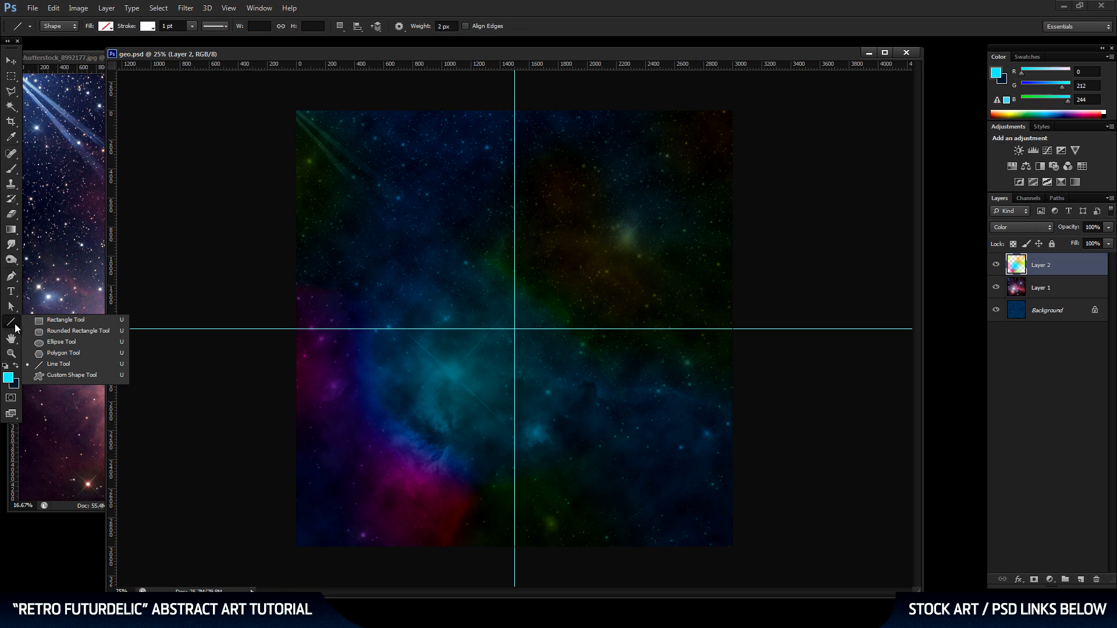
left_click(85, 353)
left_click(447, 27)
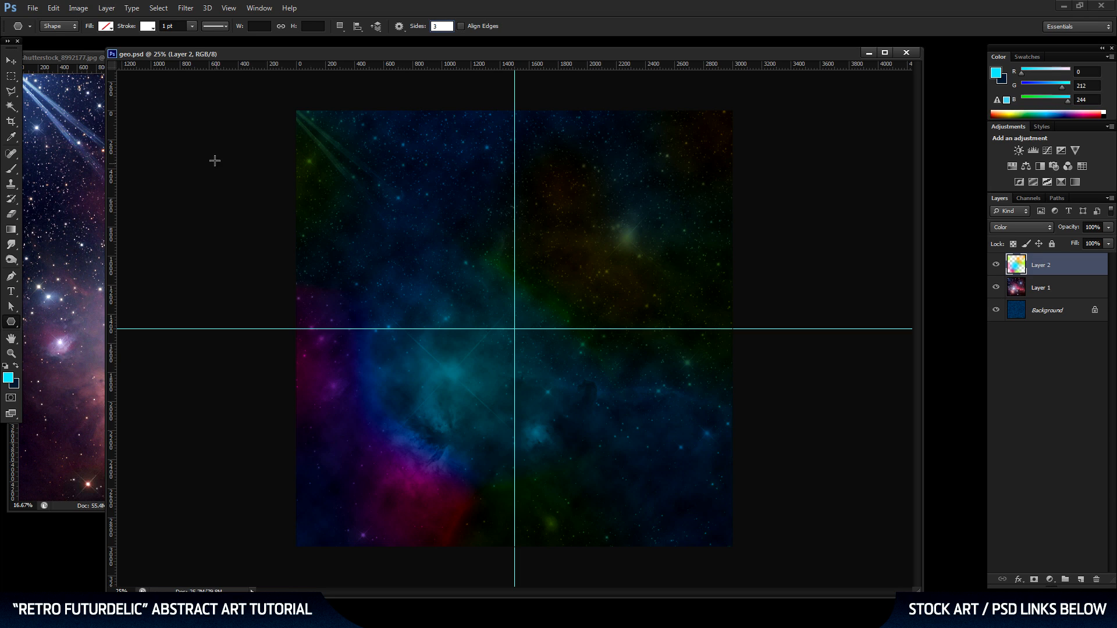
Set the polygon's stroke to none and its fill to a dark blue sampled from the canvas, hex 01344b.
left_click(149, 27)
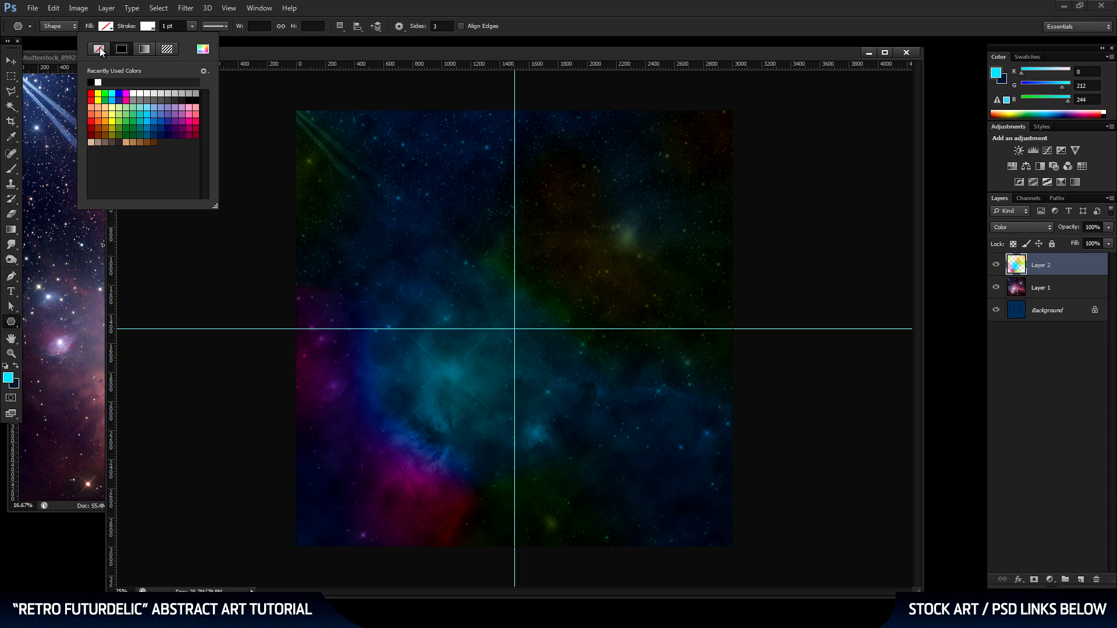
left_click(106, 27)
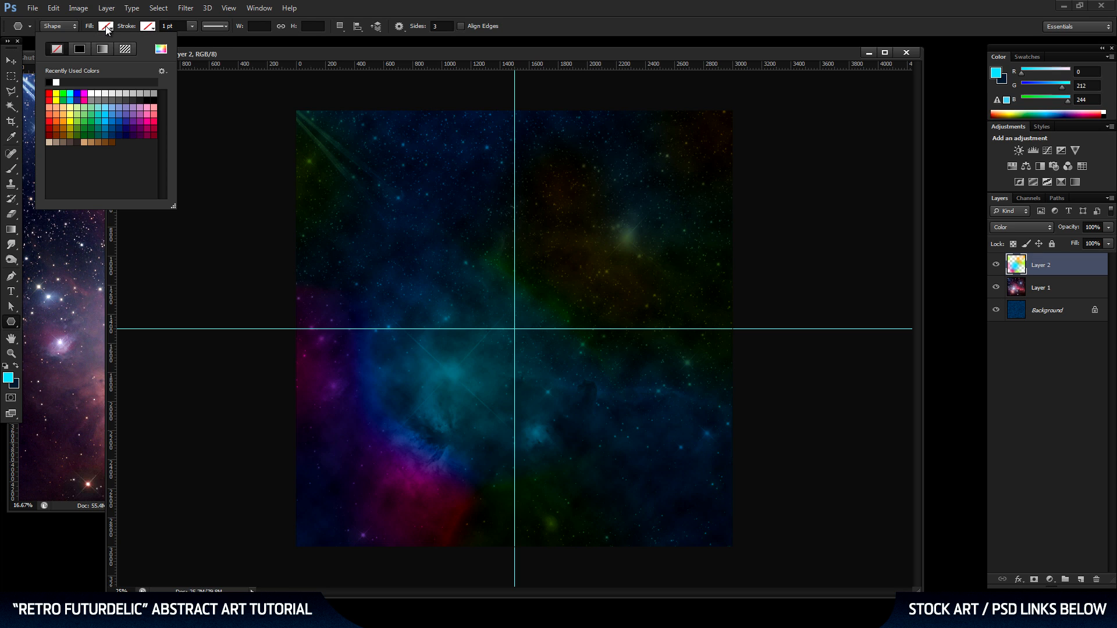
left_click(161, 49)
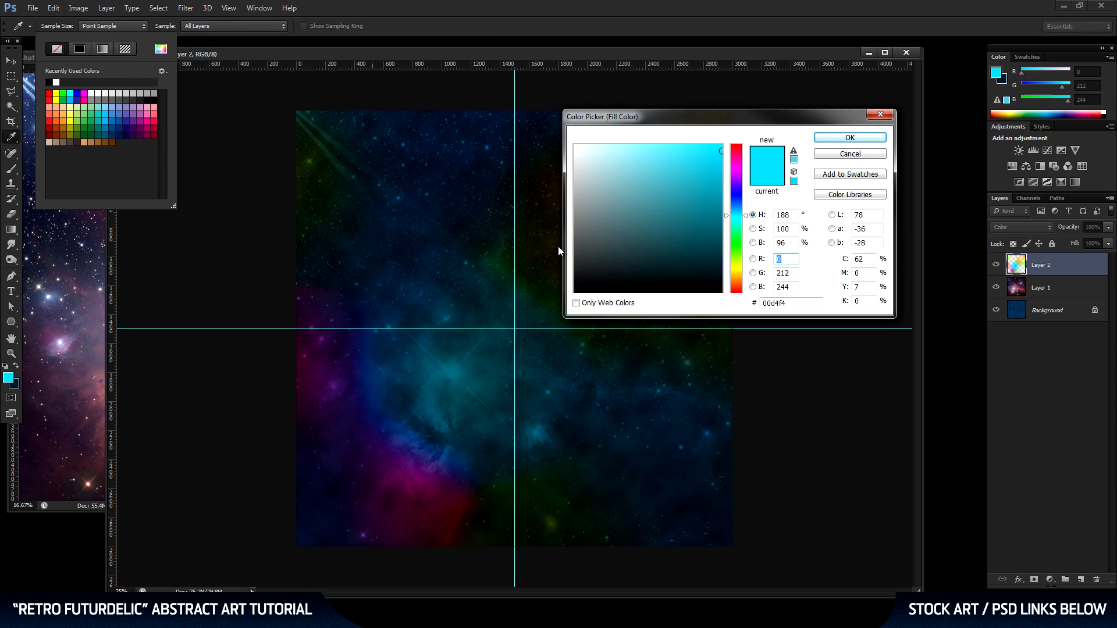
left_click_drag(706, 128, 627, 161)
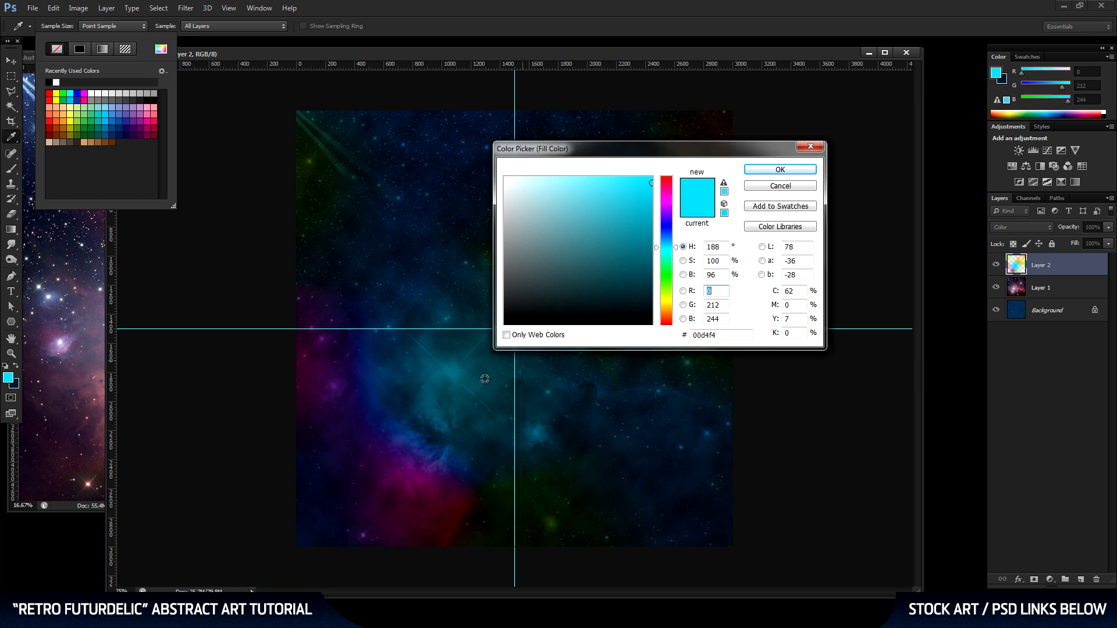
left_click(397, 400)
left_click(400, 380)
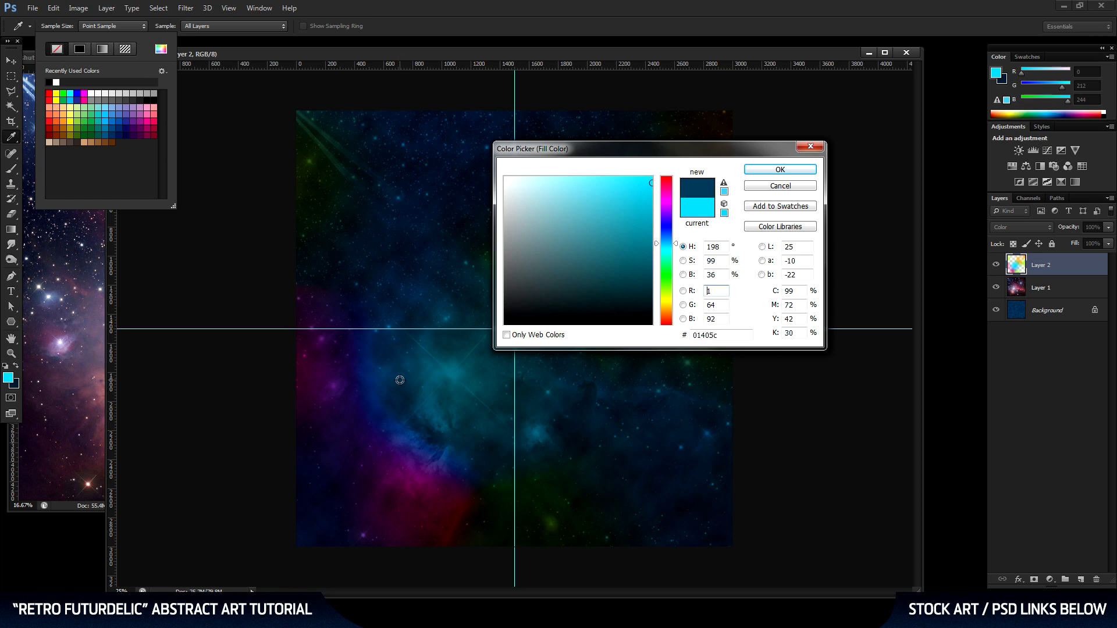
left_click_drag(400, 375, 404, 352)
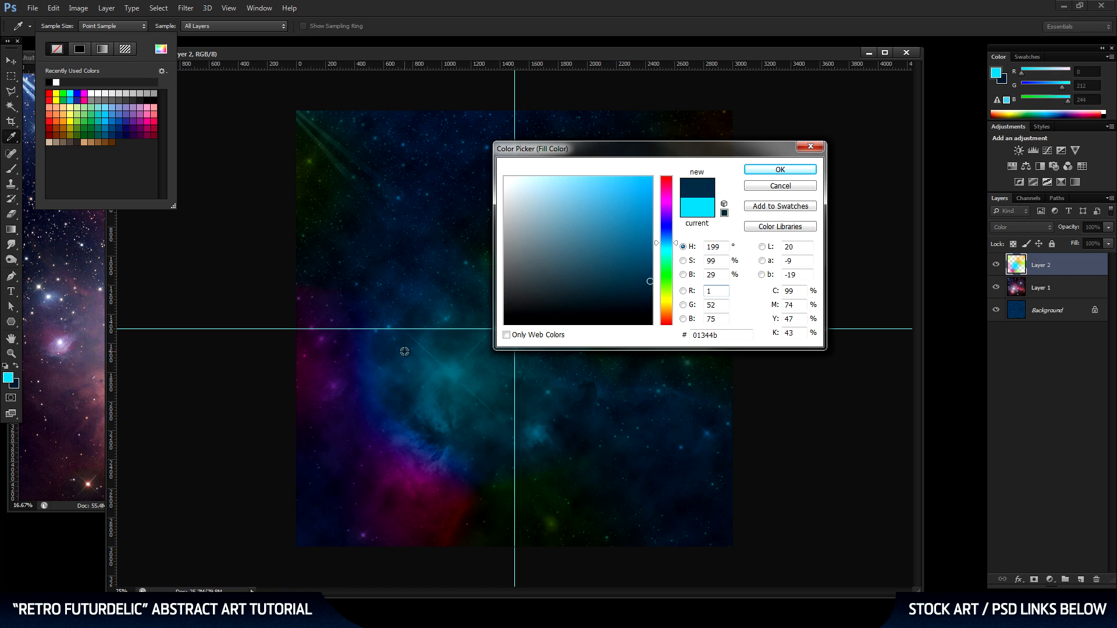
left_click(780, 170)
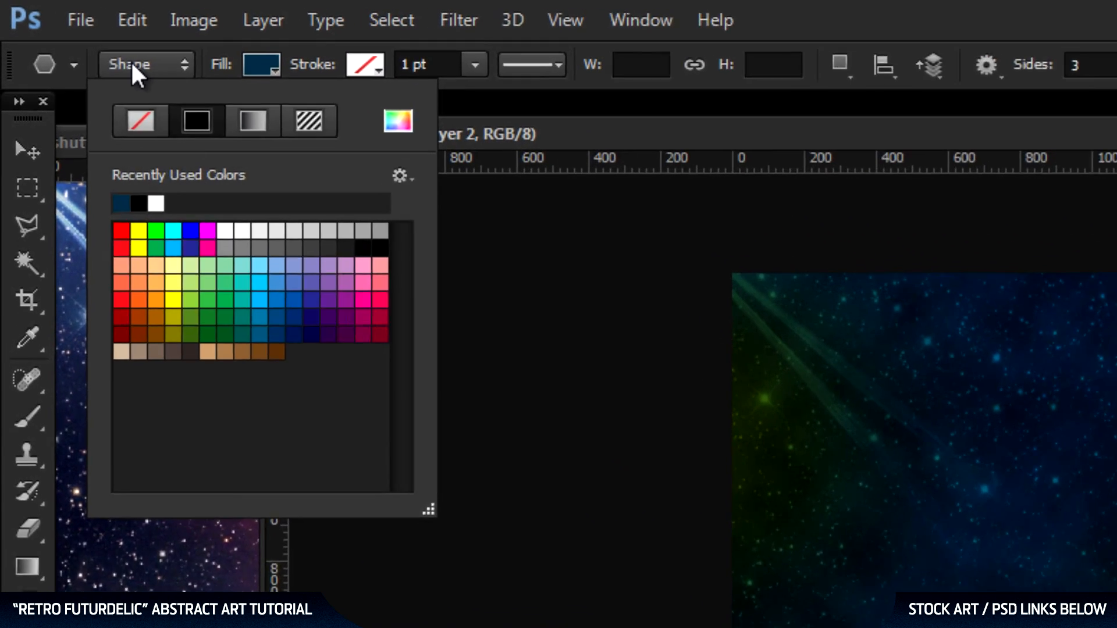
Draw an upright triangle in Shape mode, about 2799 by 2424 px, centered on the vertical guide, and hide the guides.
left_click(85, 43)
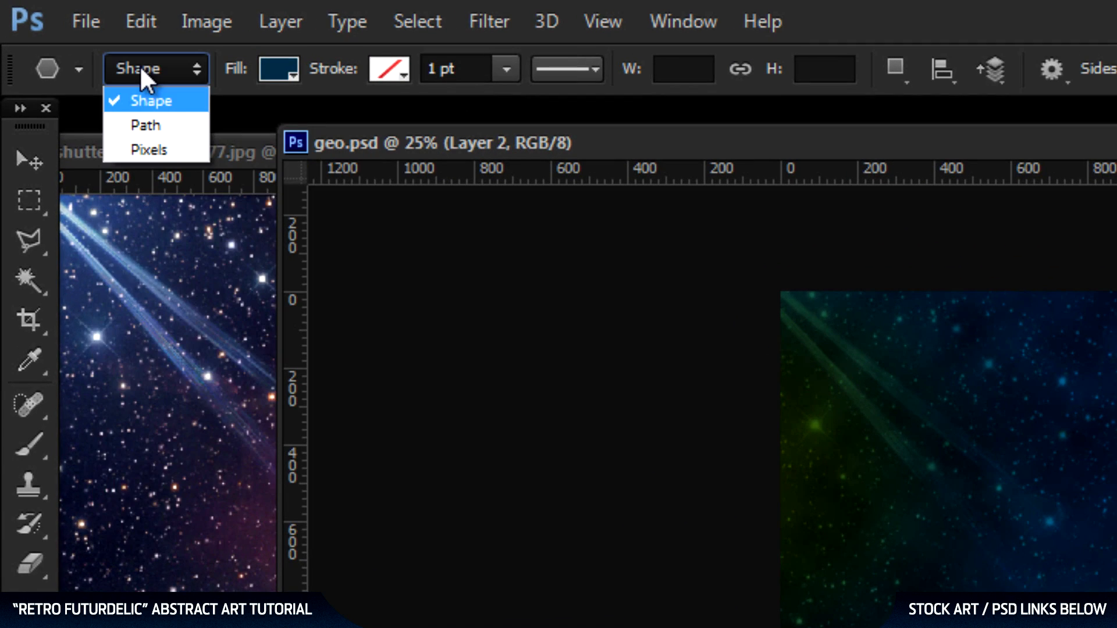
left_click(152, 99)
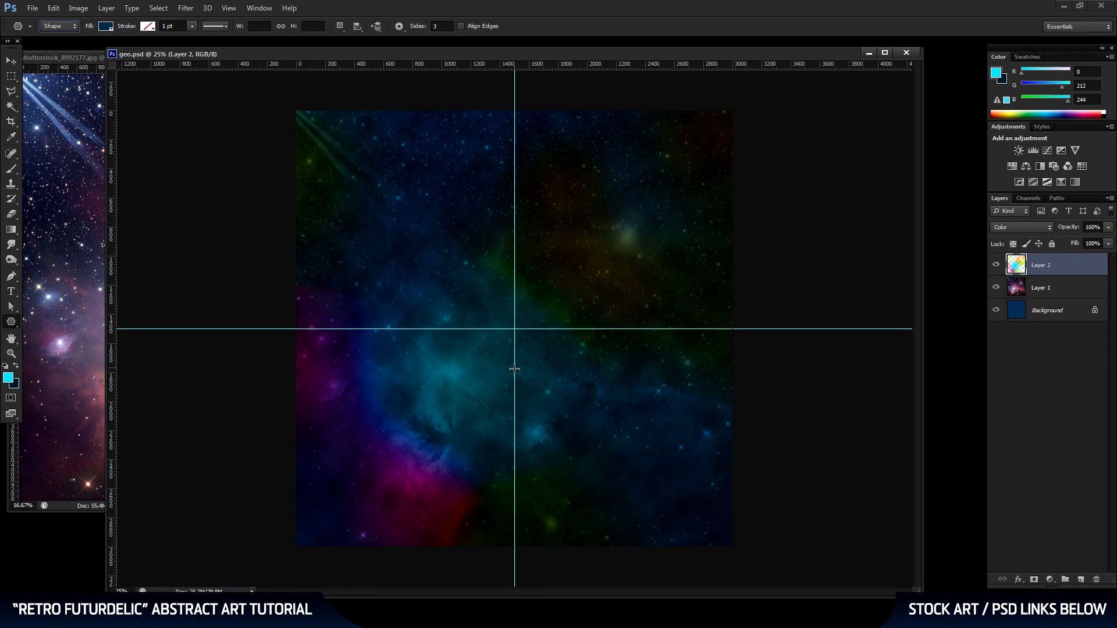
left_click_drag(515, 372, 575, 137)
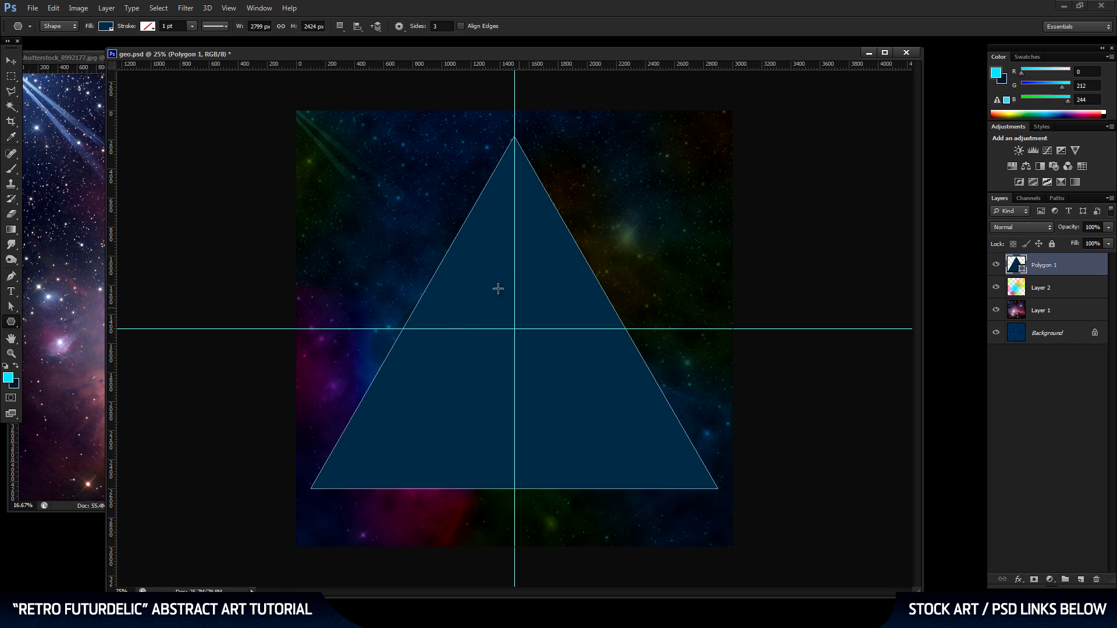
left_click(11, 61)
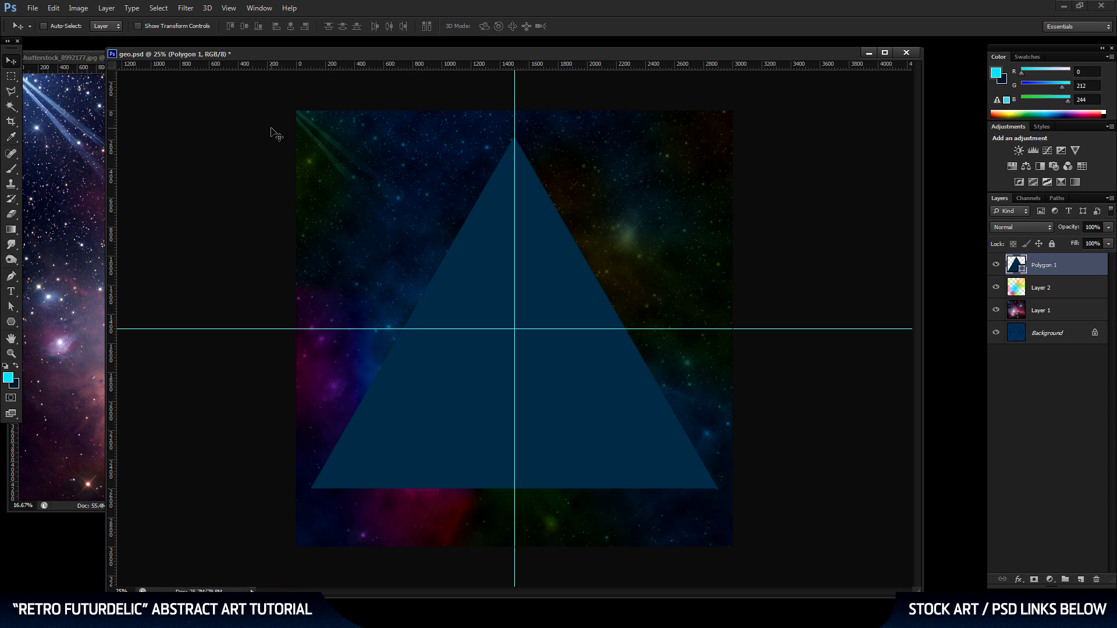
key("ctrl+semicolon")
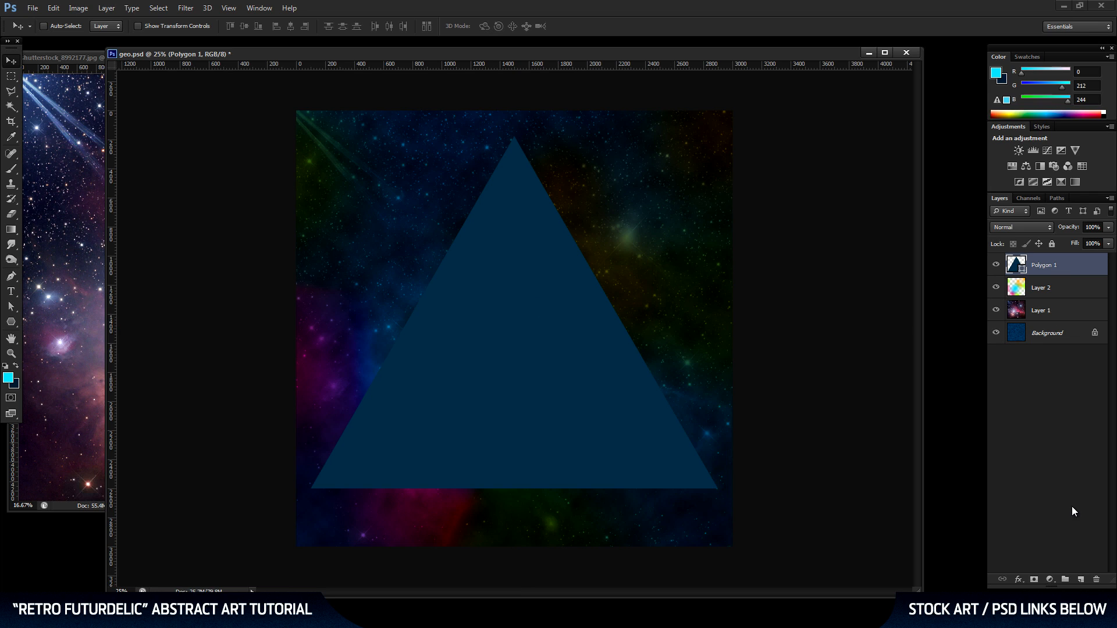
Add a new layer above Polygon 1, load the triangle's outline as a selection and hide the Polygon 1 layer.
left_click(1081, 580)
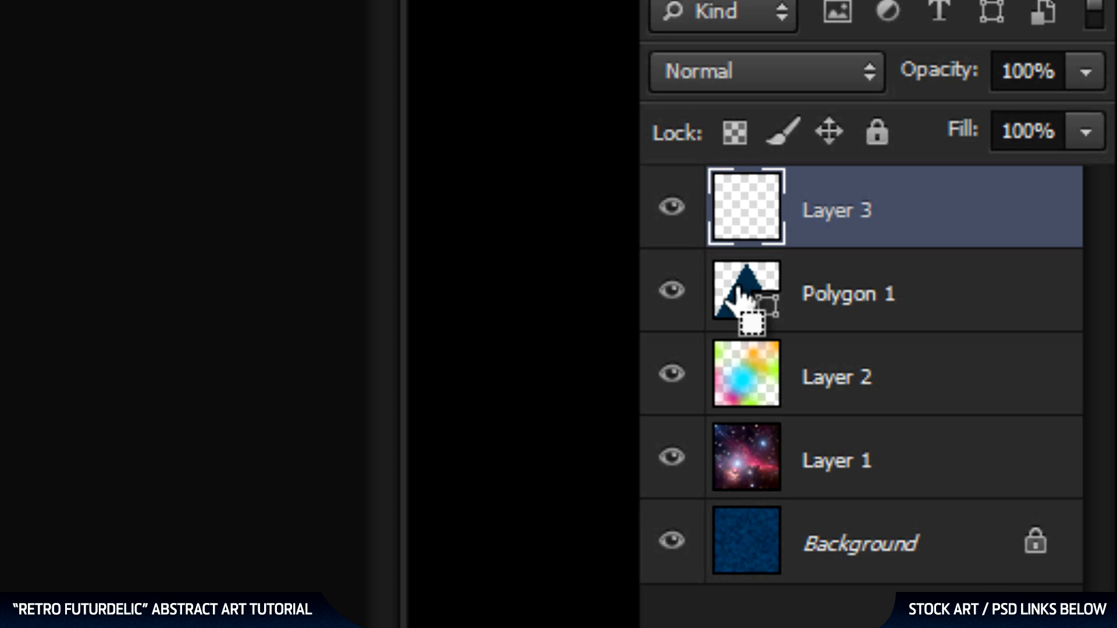
left_click(738, 297, "ctrl")
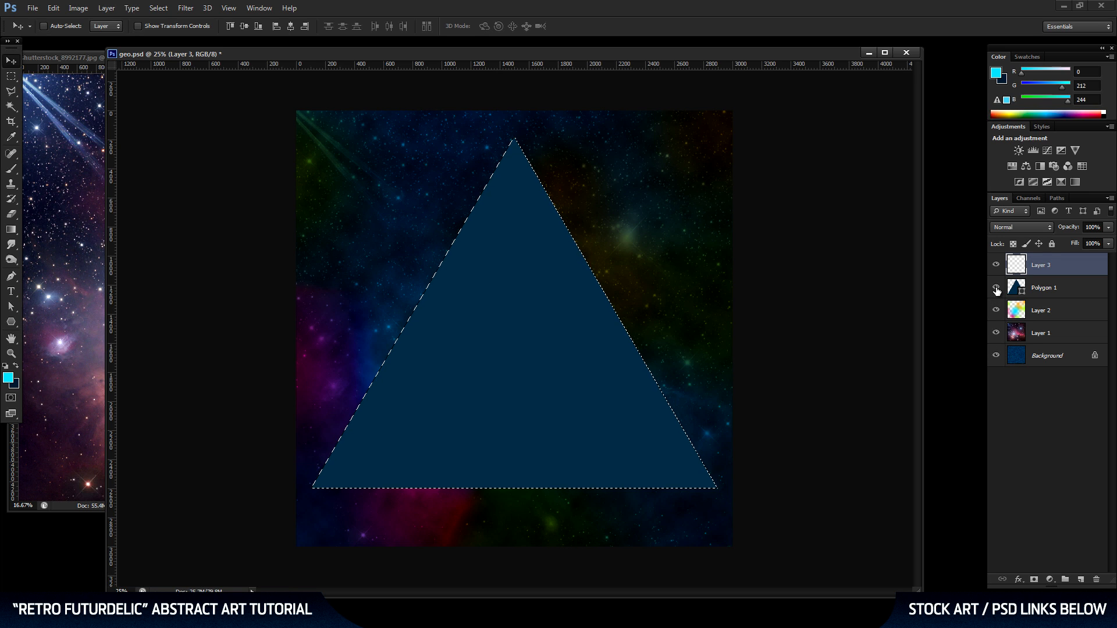
left_click(996, 289)
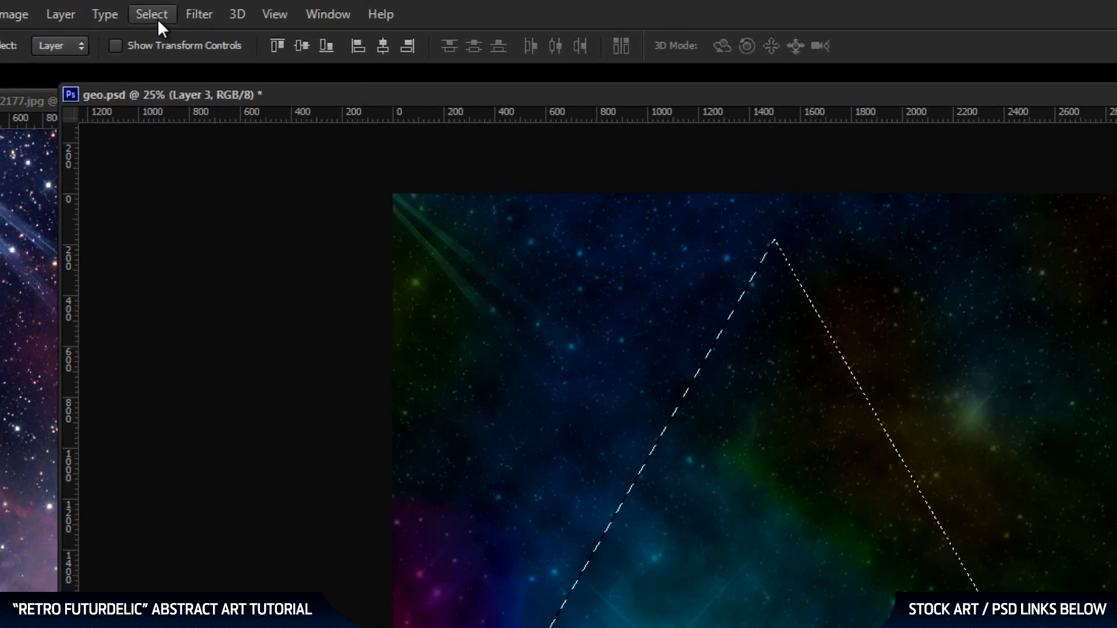
Invert the triangle selection and set the foreground color to black, hex 000000.
left_click(158, 7)
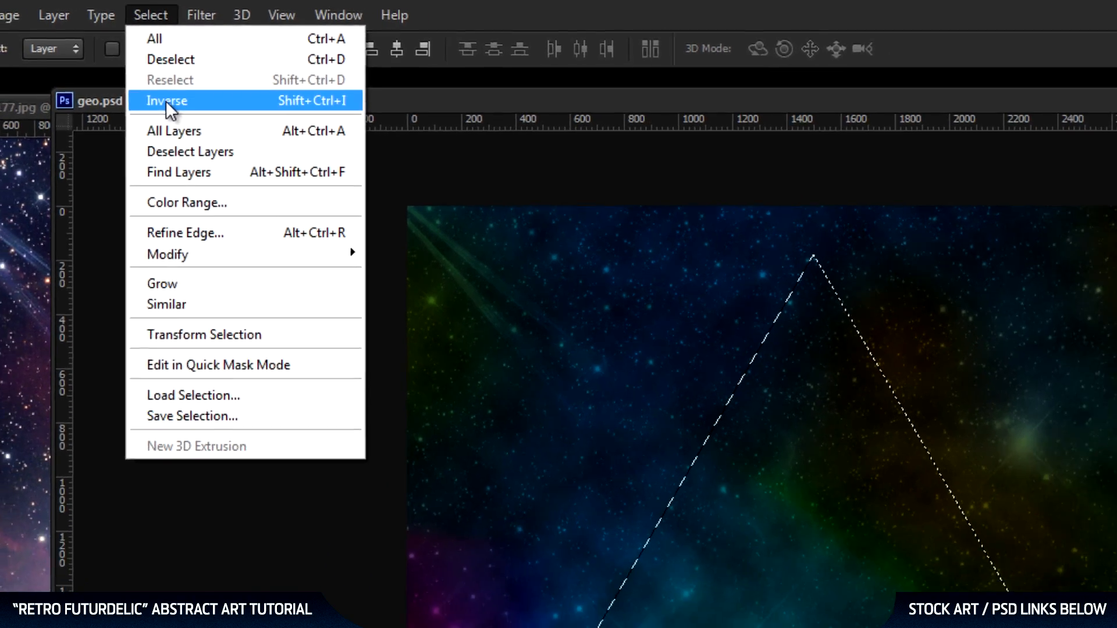
left_click(170, 114)
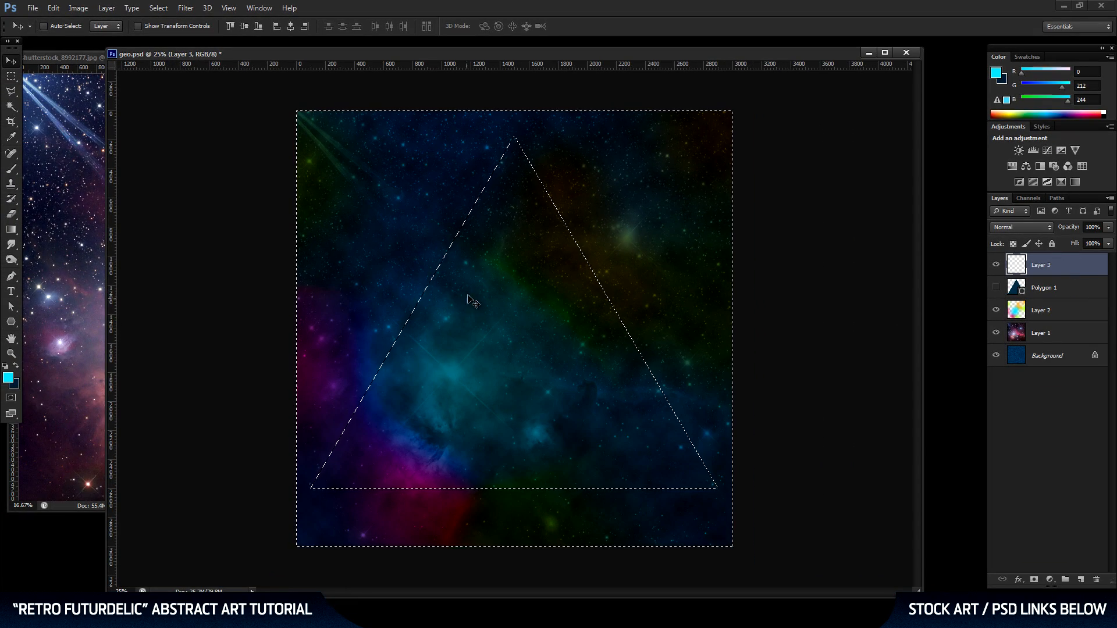
left_click(9, 380)
left_click_drag(521, 310, 446, 366)
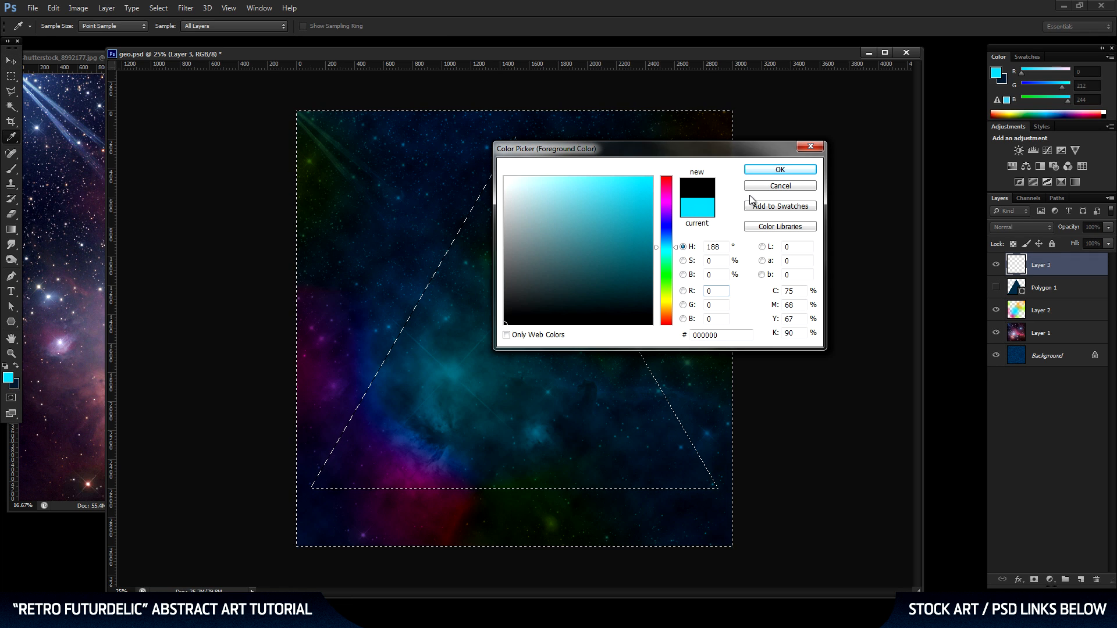
left_click(780, 170)
key("v")
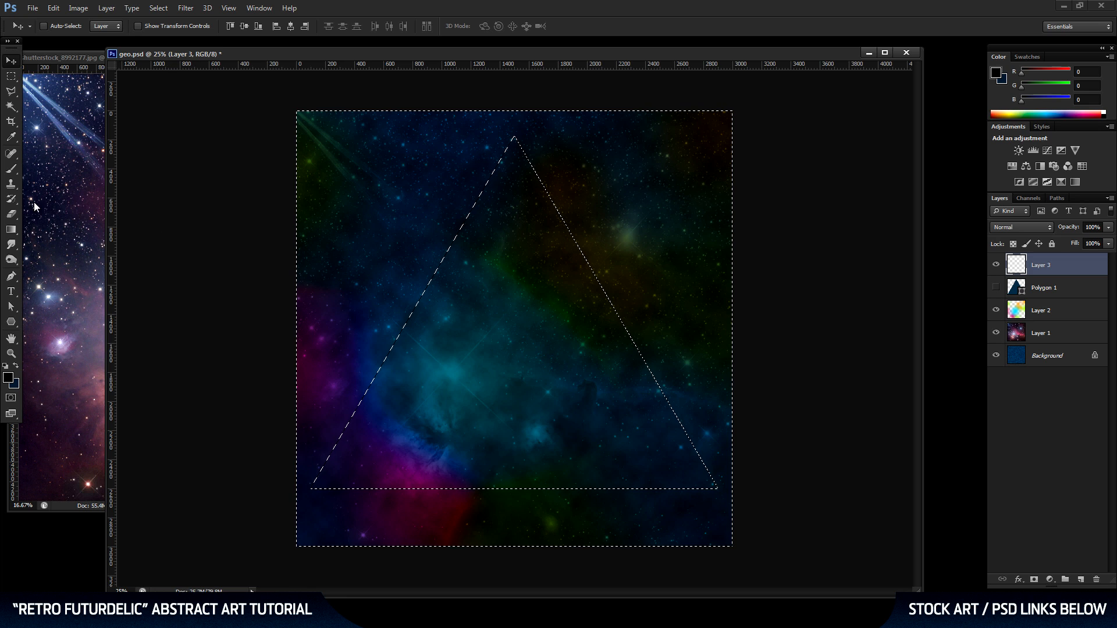
Paint black shadows along the outside of the triangle's edges on Layer 3 with a 1057 px brush at 0% hardness, and deselect.
key("b")
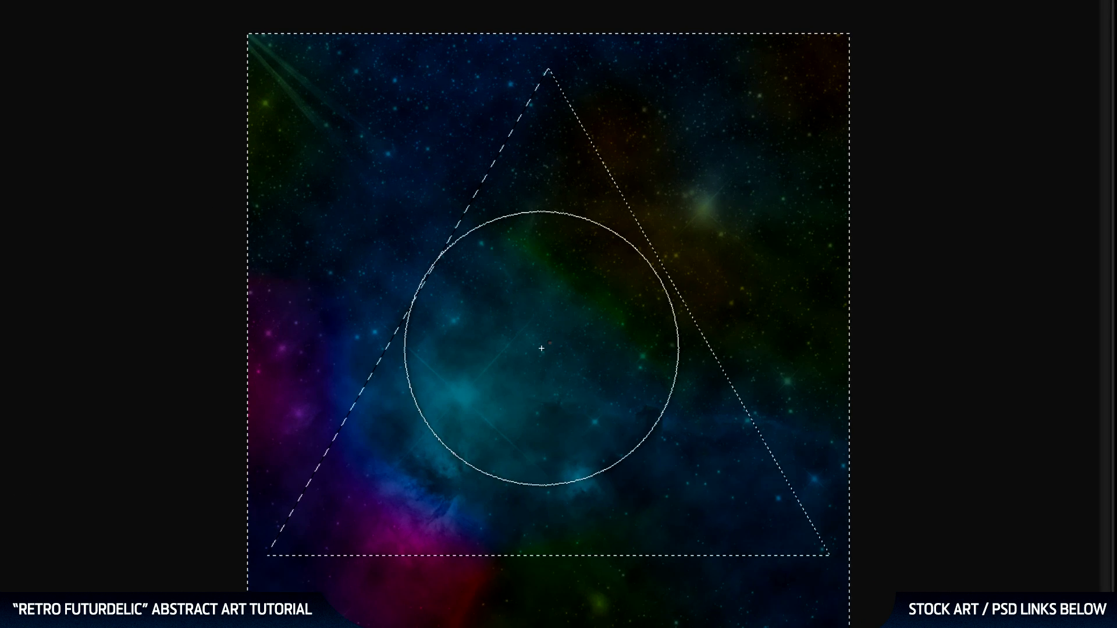
right_click(514, 336)
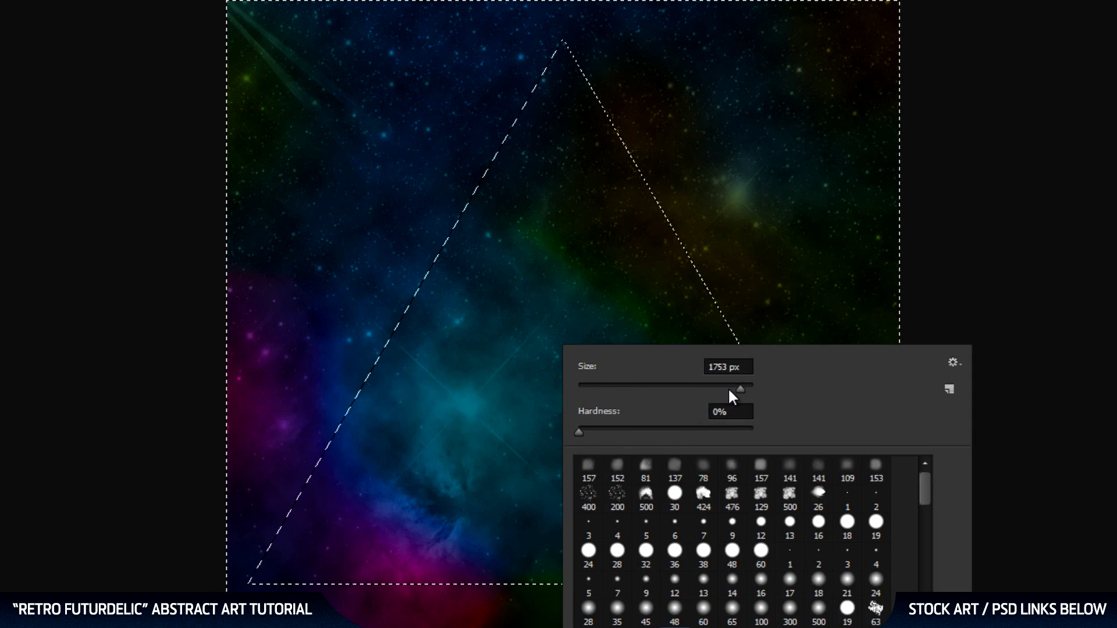
left_click_drag(729, 390, 736, 390)
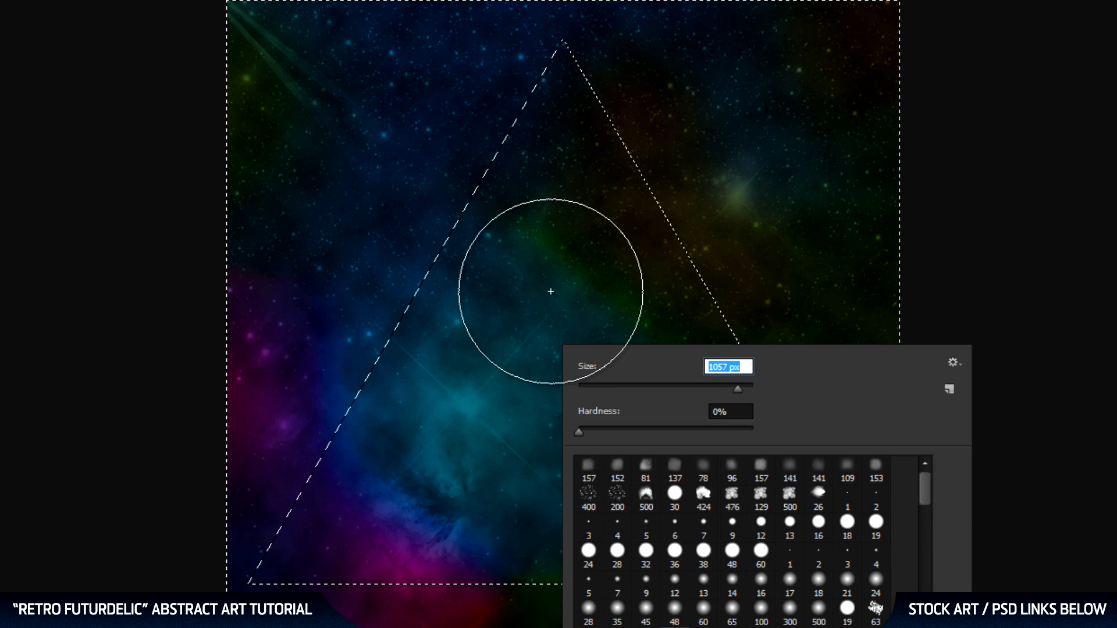
key("Return")
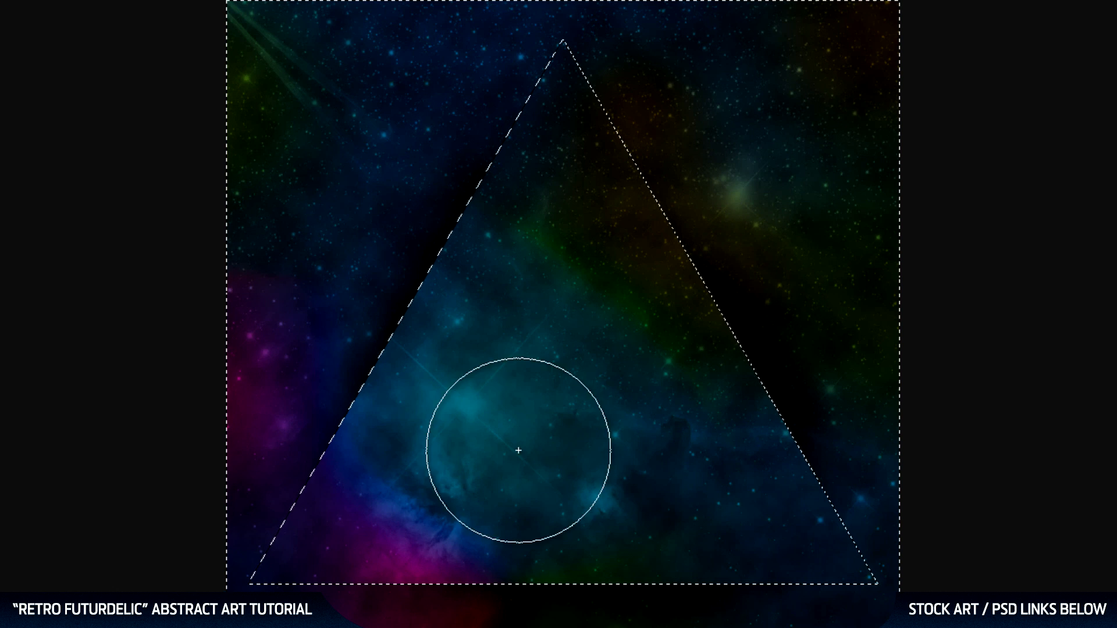
key("v")
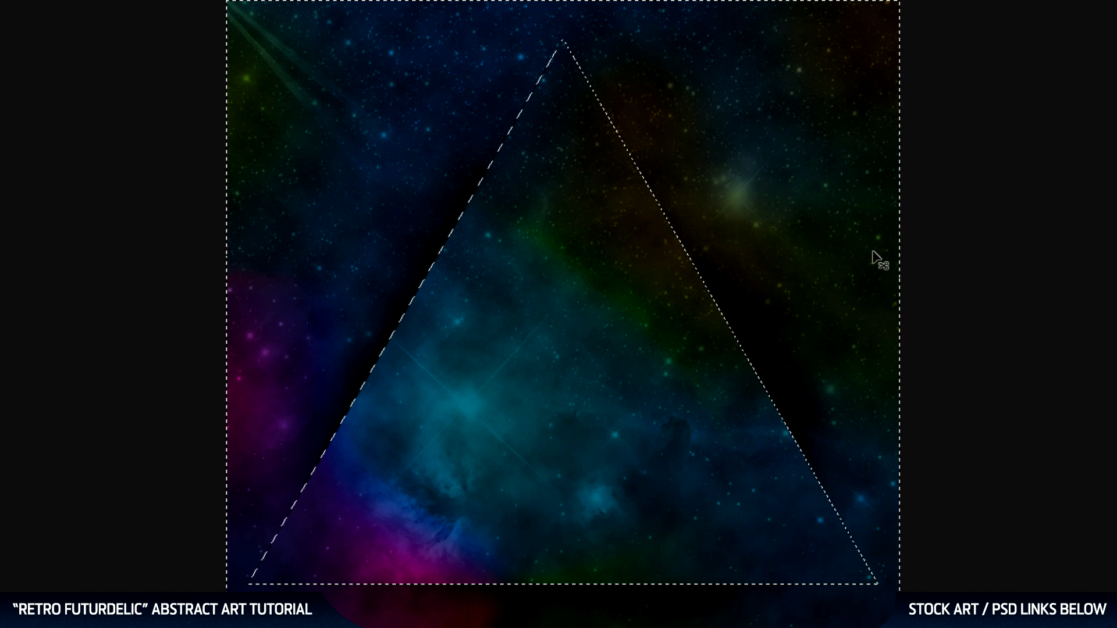
key("ctrl+d")
key("b")
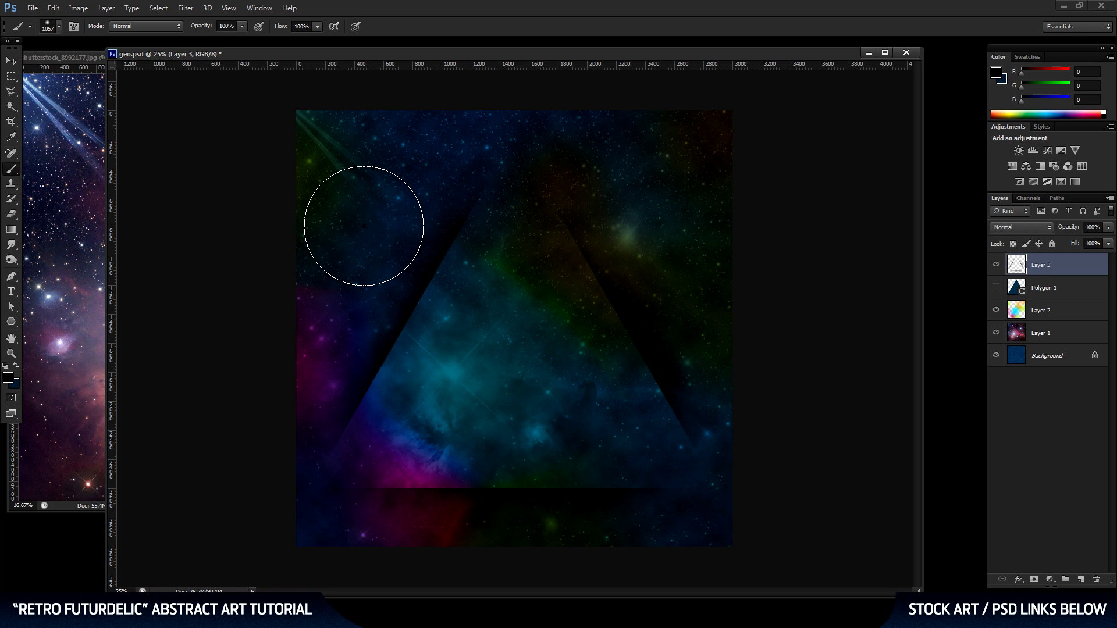
left_click(11, 61)
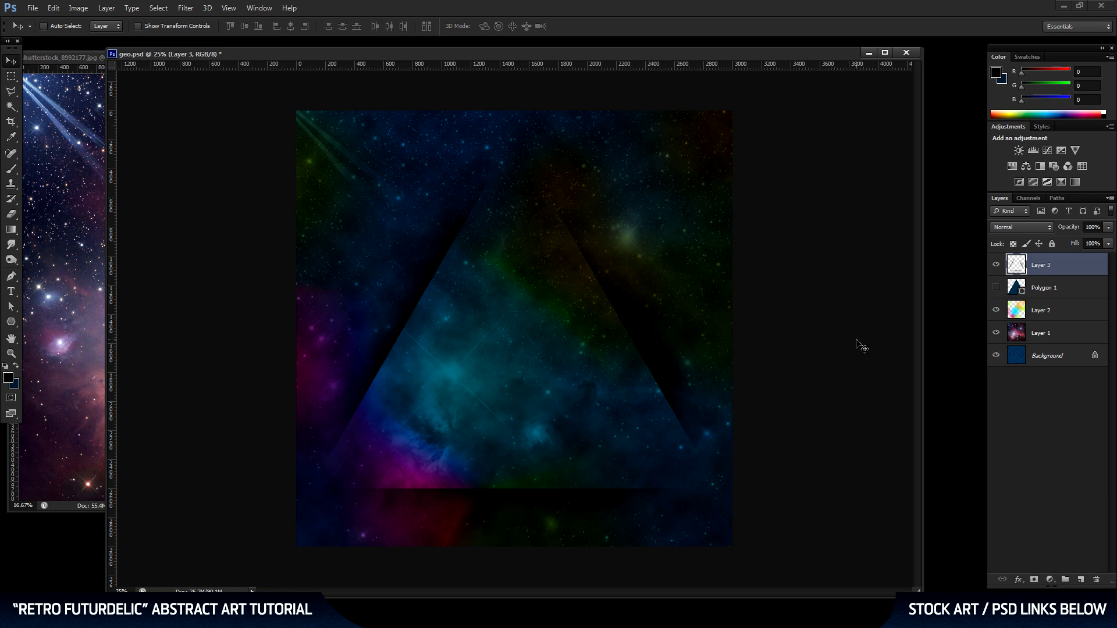
Duplicate the Polygon 1 layer, keeping the copy visible and the original hidden.
left_click(1065, 294)
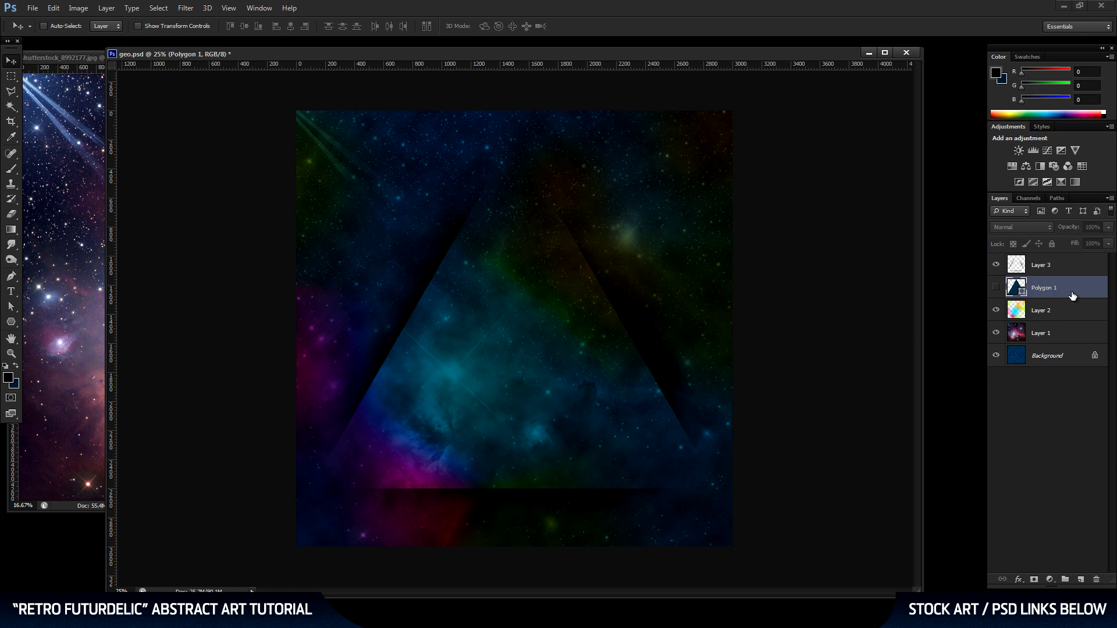
left_click(998, 288)
left_click_drag(1057, 289, 1059, 585)
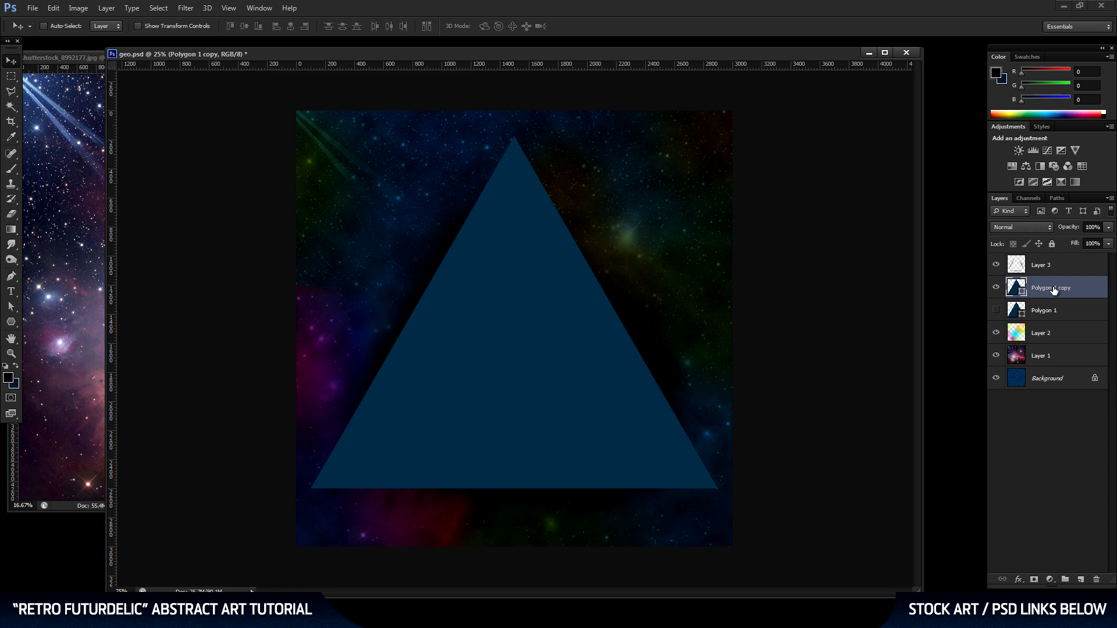
Scale the copied triangle proportionally about its center to about 69.7% and move it down 130 px.
key("ctrl+t")
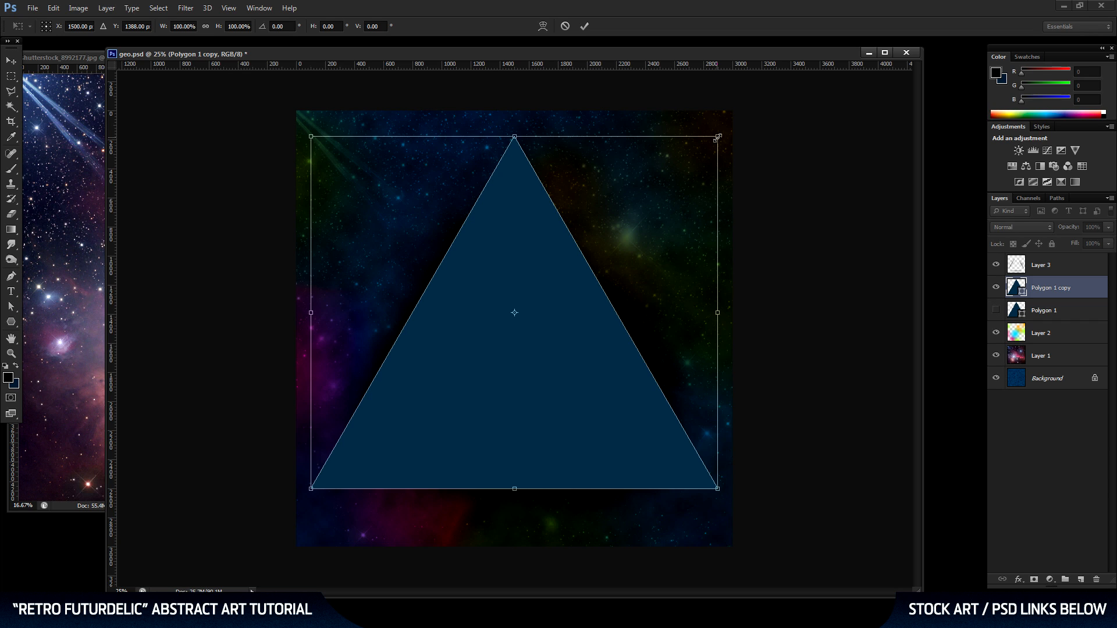
left_click_drag(718, 137, 649, 184)
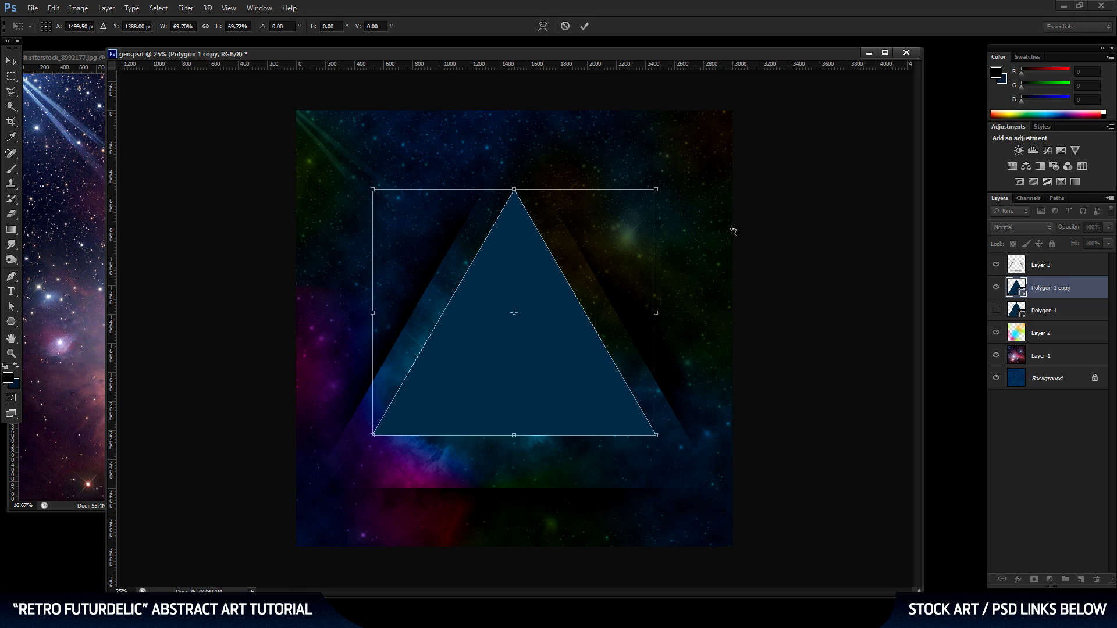
key("shift+Down")
key("shift+Down")
key("shift+Down")
key("shift+Down")
key("shift+Down")
key("shift+Down")
key("shift+Down")
key("shift+Down")
key("shift+Down")
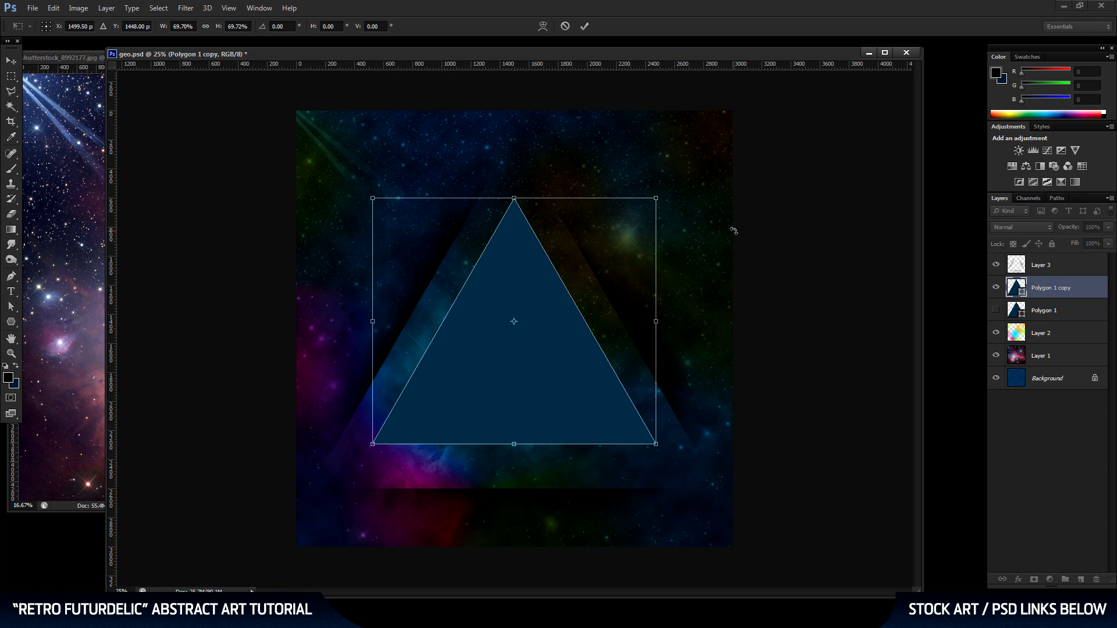
key("shift+Down")
key("shift+Down")
key("shift+Down")
key("shift+Down")
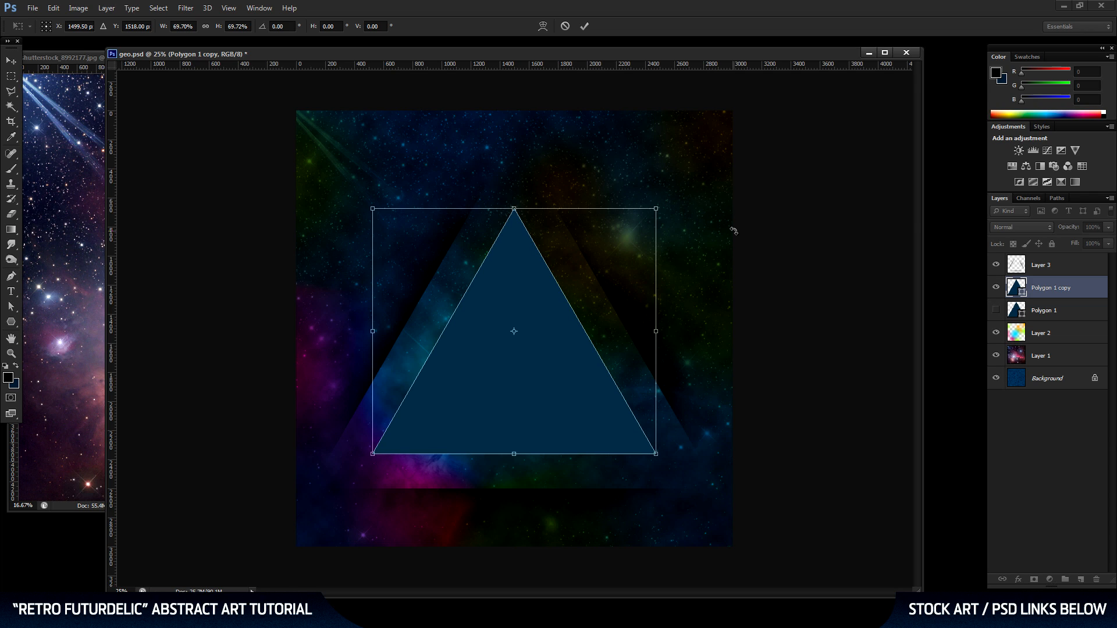
key("Return")
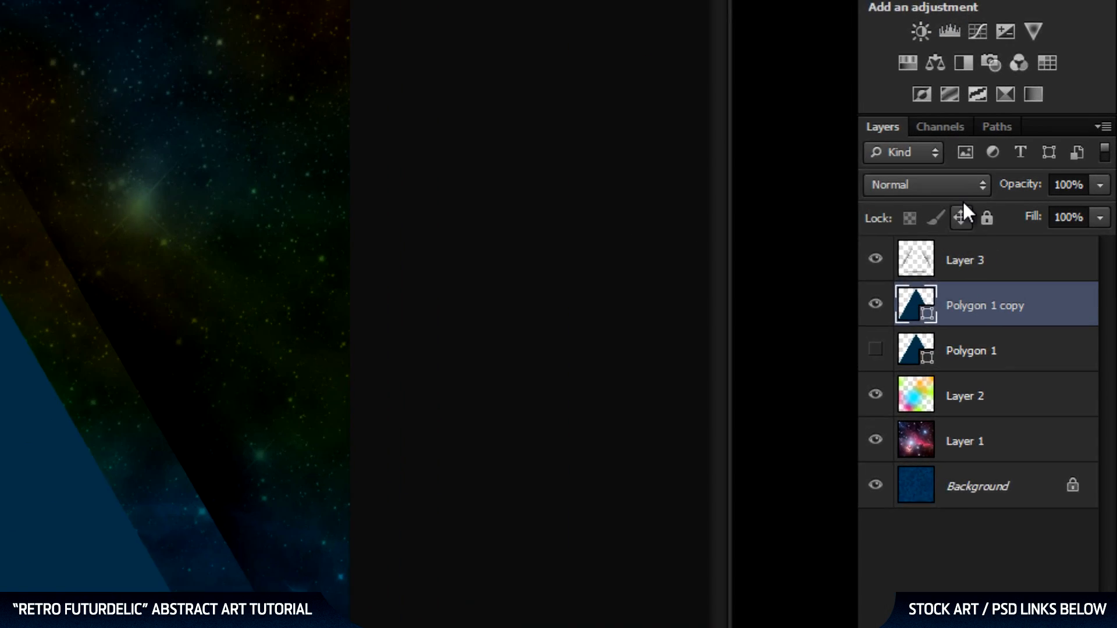
Set the Polygon 1 copy layer's blend mode to Screen and its opacity to 70%.
left_click(1039, 228)
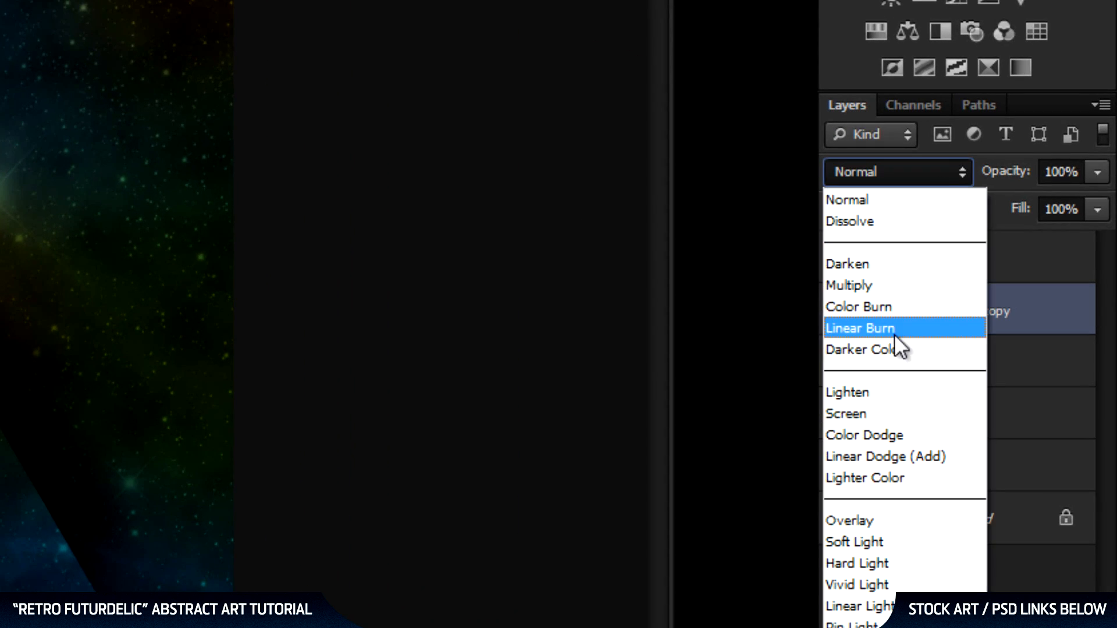
left_click(881, 414)
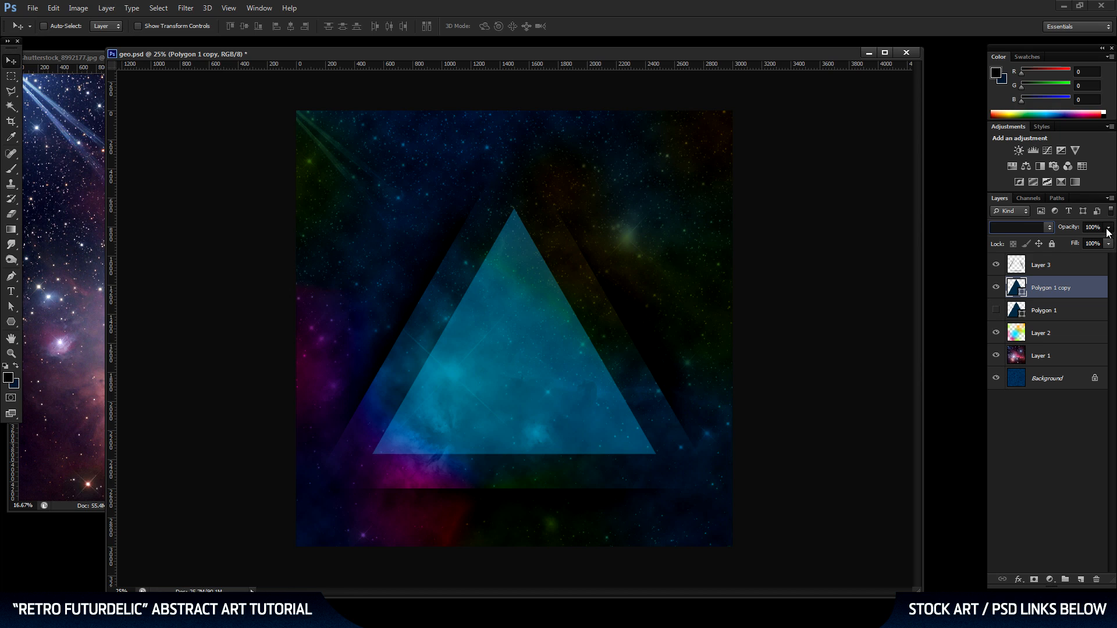
left_click(1103, 231)
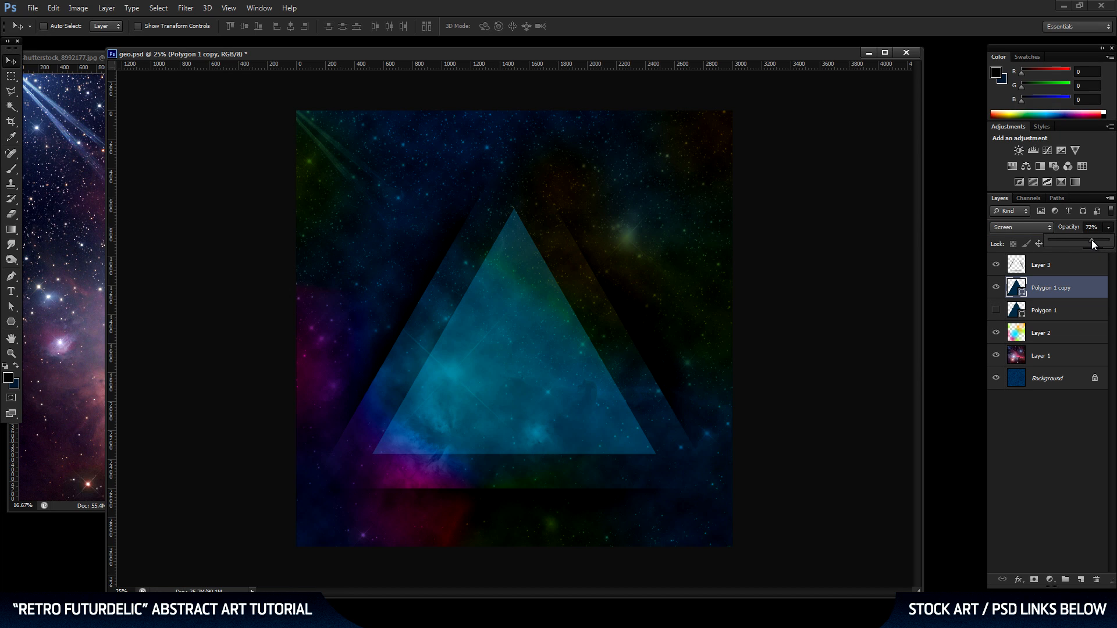
left_click(1090, 240)
type("70")
key("Return")
Duplicate the Polygon 1 copy layer, scale the new triangle about its center to about 63.9%, and nudge it down slightly.
left_click_drag(1081, 289, 1081, 579)
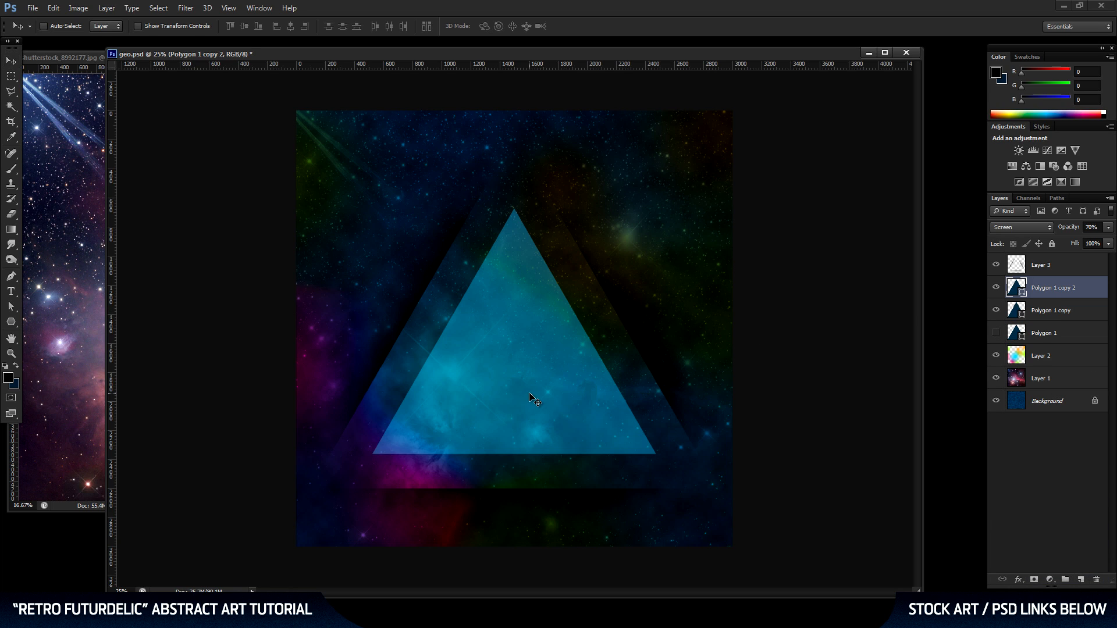
key("ctrl+t")
left_click_drag(655, 457, 594, 420)
key("Return")
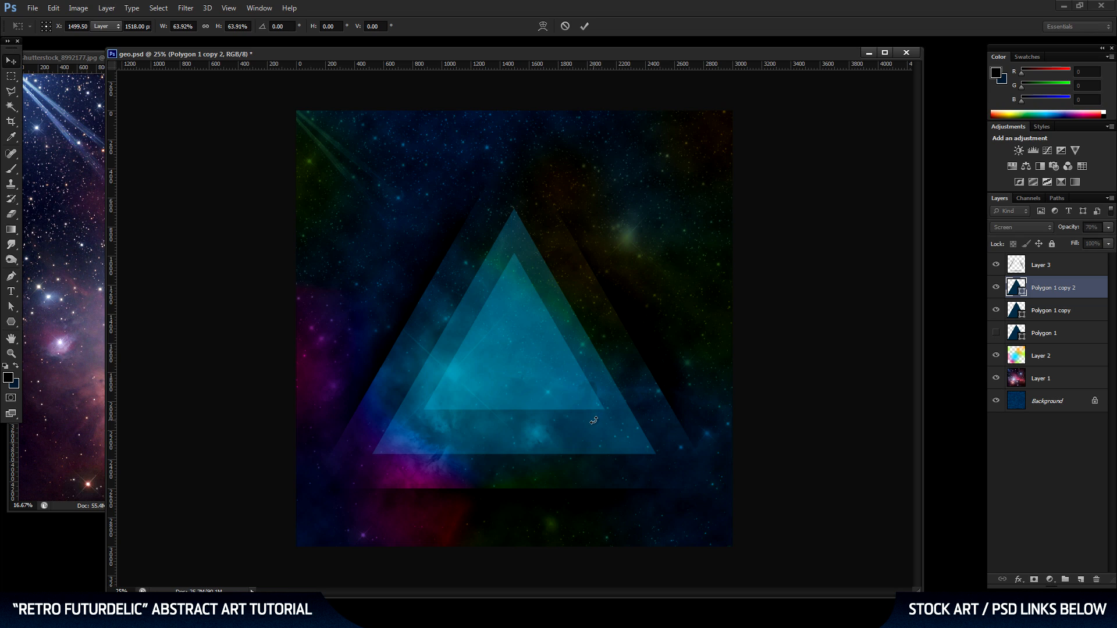
key("shift+Down")
key("shift+Down")
key("shift+Down")
key("shift+Down")
key("shift+Down")
key("shift+Down")
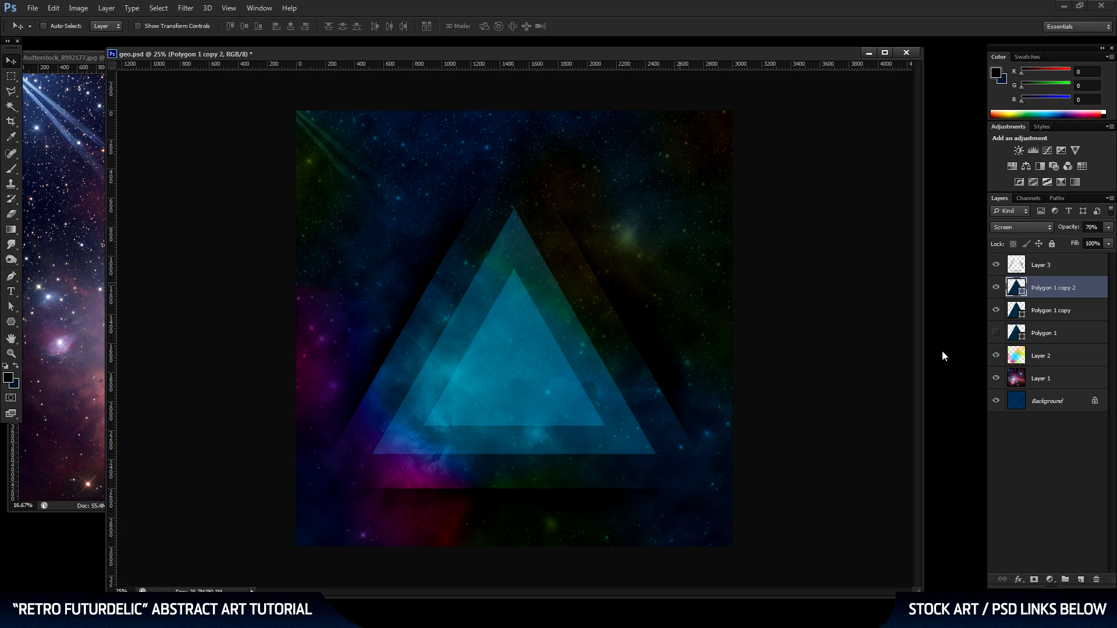
Change the smallest triangle's fill to hot pink, hex ed0097, and set its blend mode to Normal.
double_click(1015, 287)
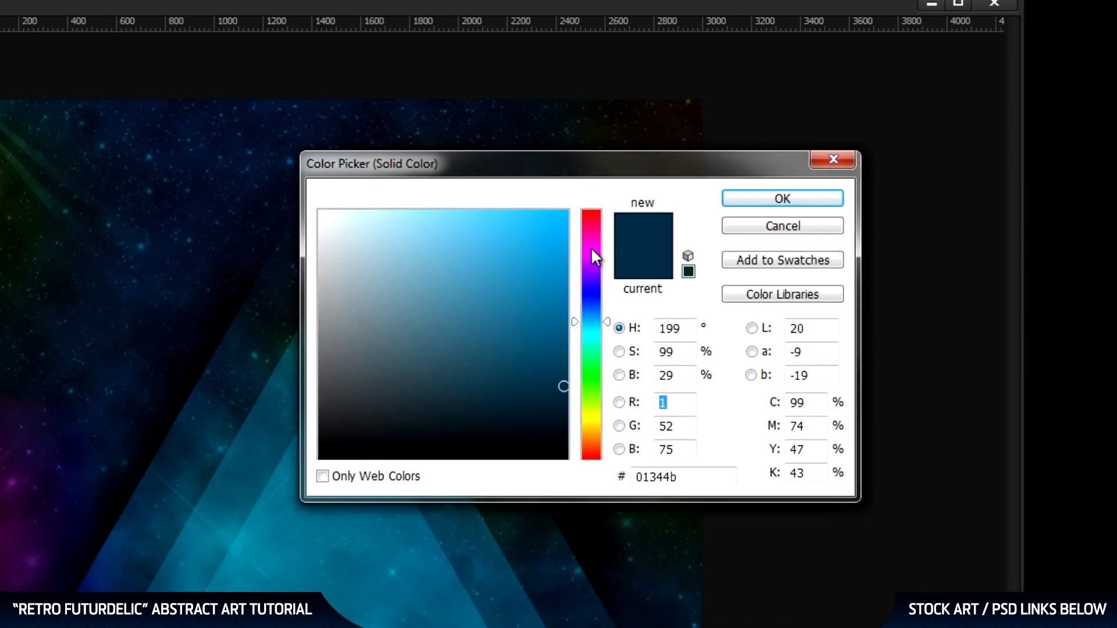
left_click_drag(668, 203, 668, 195)
left_click_drag(564, 256, 547, 242)
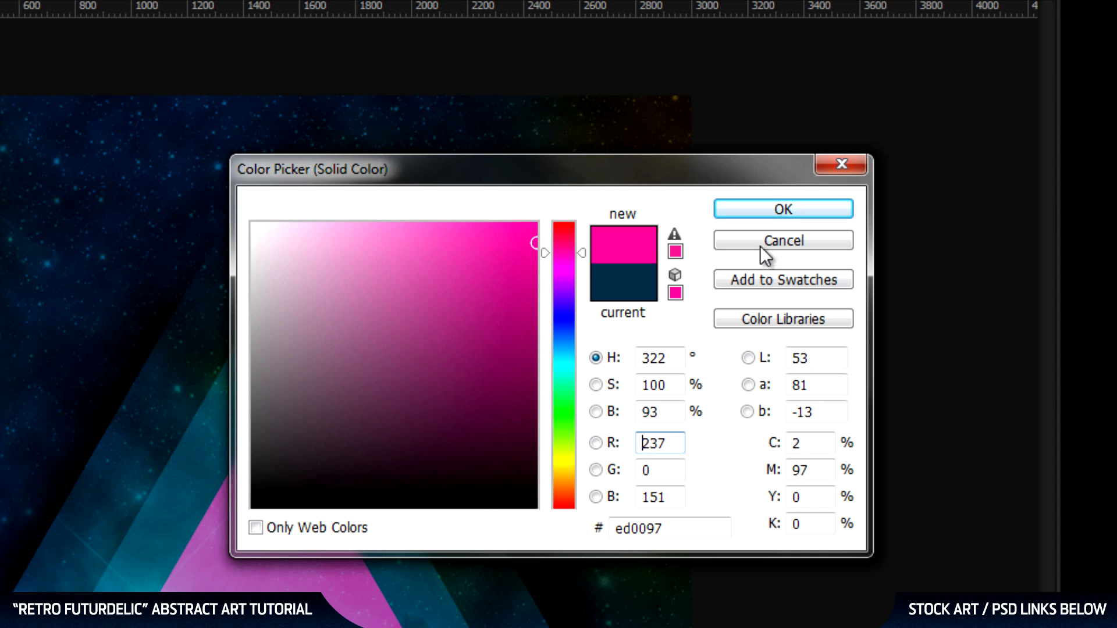
left_click(758, 210)
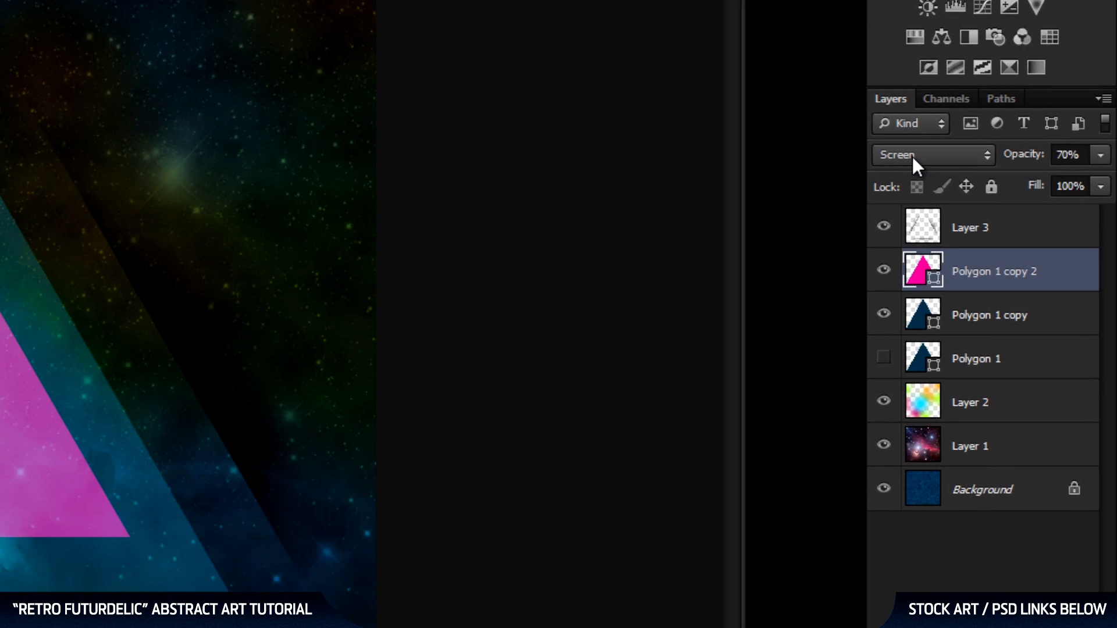
left_click(910, 155)
left_click(909, 182)
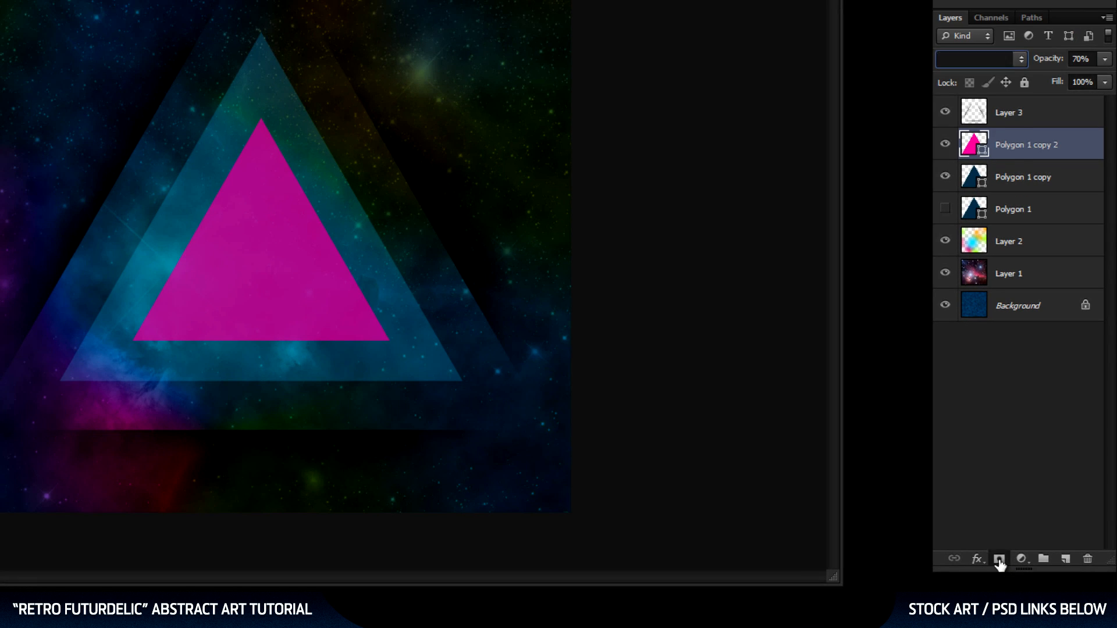
Add a layer mask to the pink triangle's layer and get the Brush tool ready with black as foreground.
left_click(855, 474)
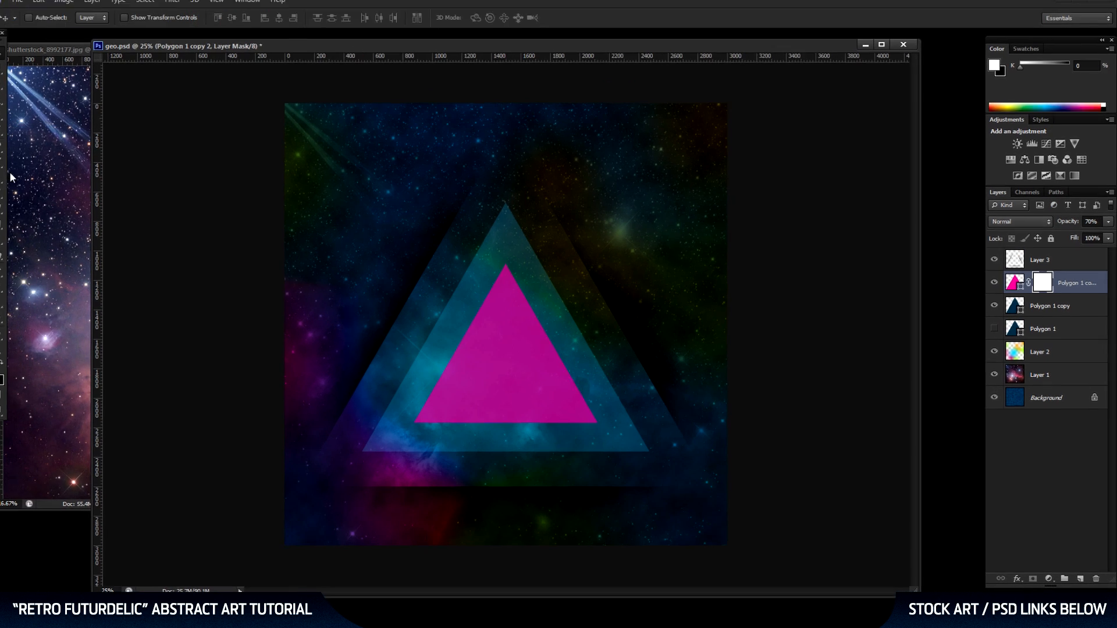
left_click(13, 169)
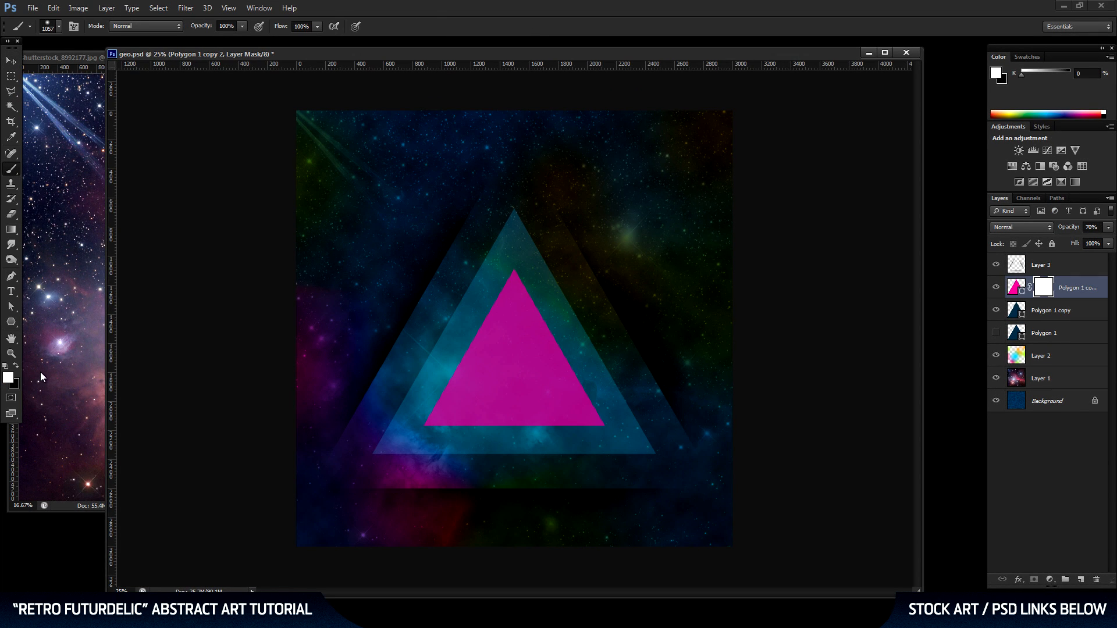
left_click(17, 368)
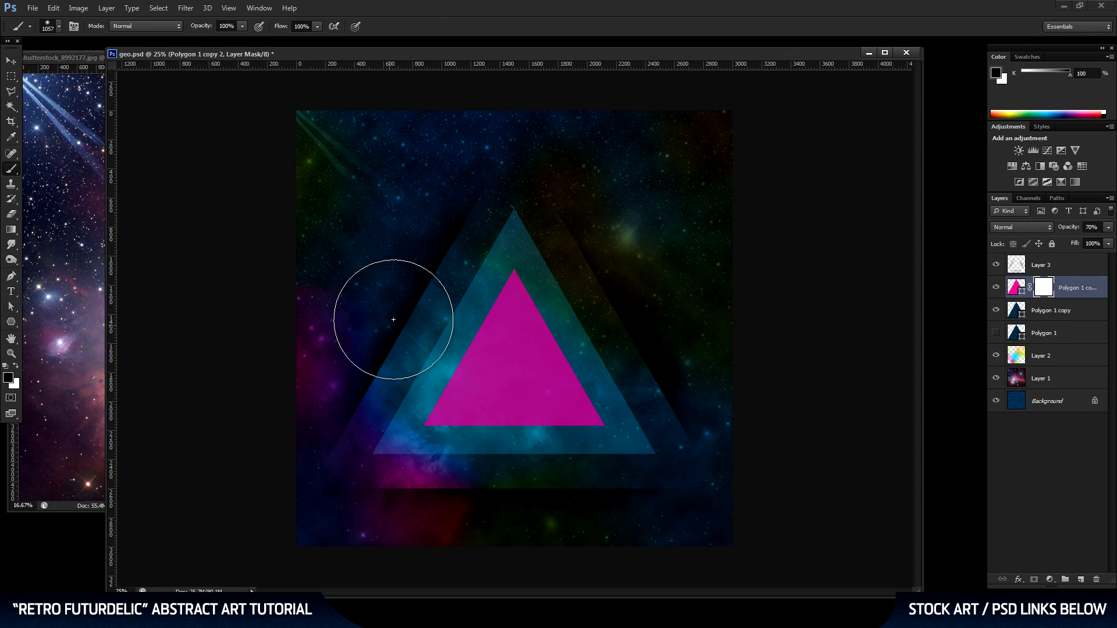
Softly fade the pink triangle's upper-left and lower-right sides on its mask with a 1753 px brush at 0% hardness.
right_click(409, 211)
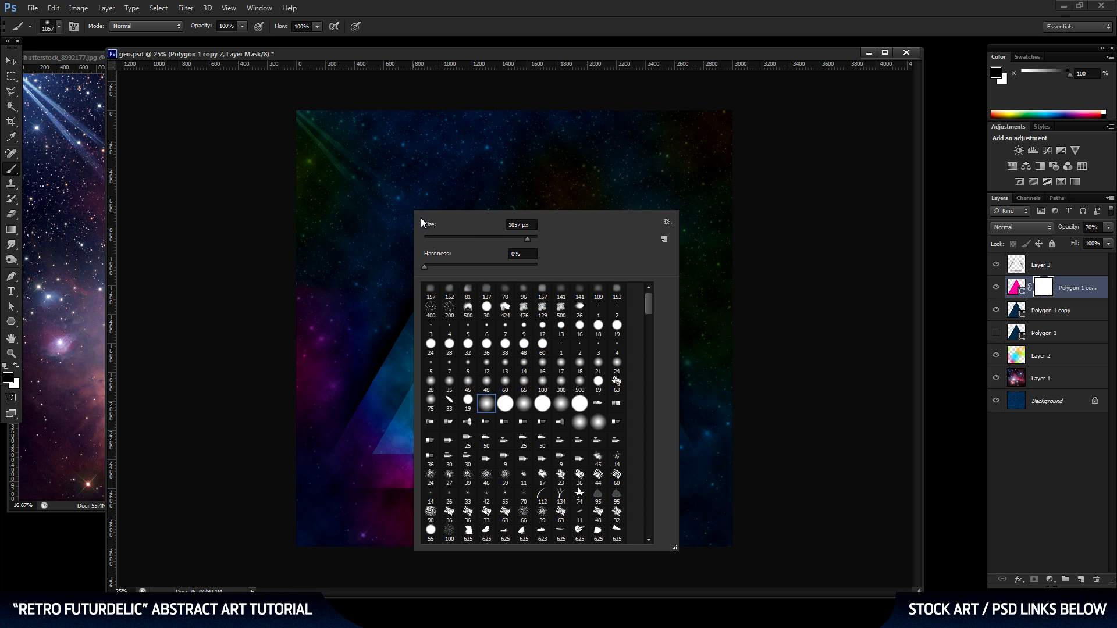
left_click(395, 201)
right_click(395, 201)
left_click_drag(512, 226, 514, 229)
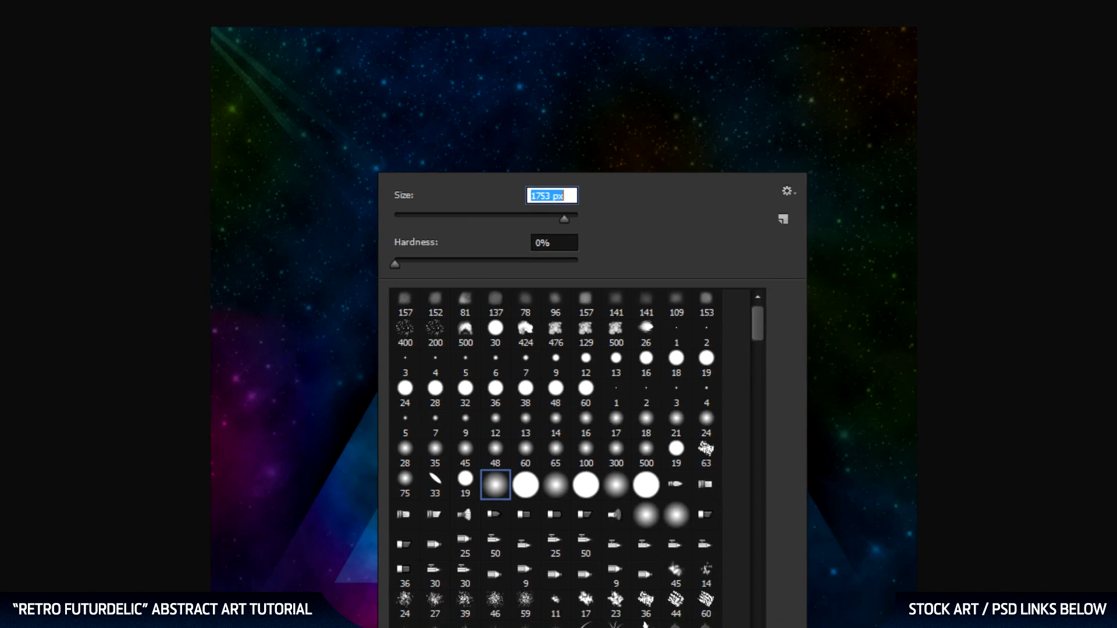
key("Return")
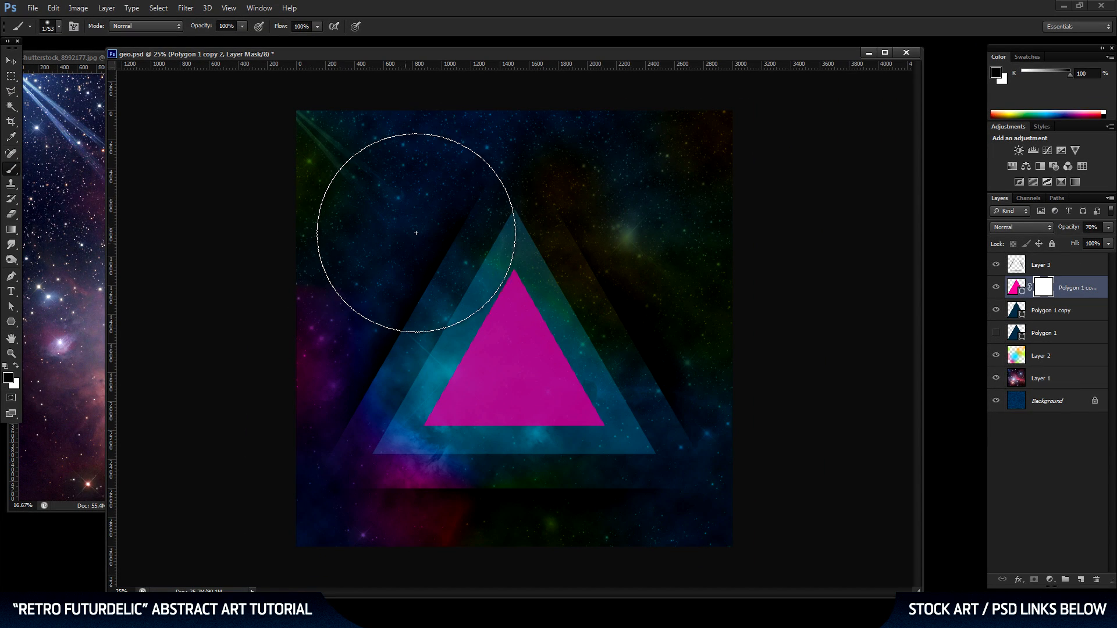
left_click_drag(354, 292, 426, 204)
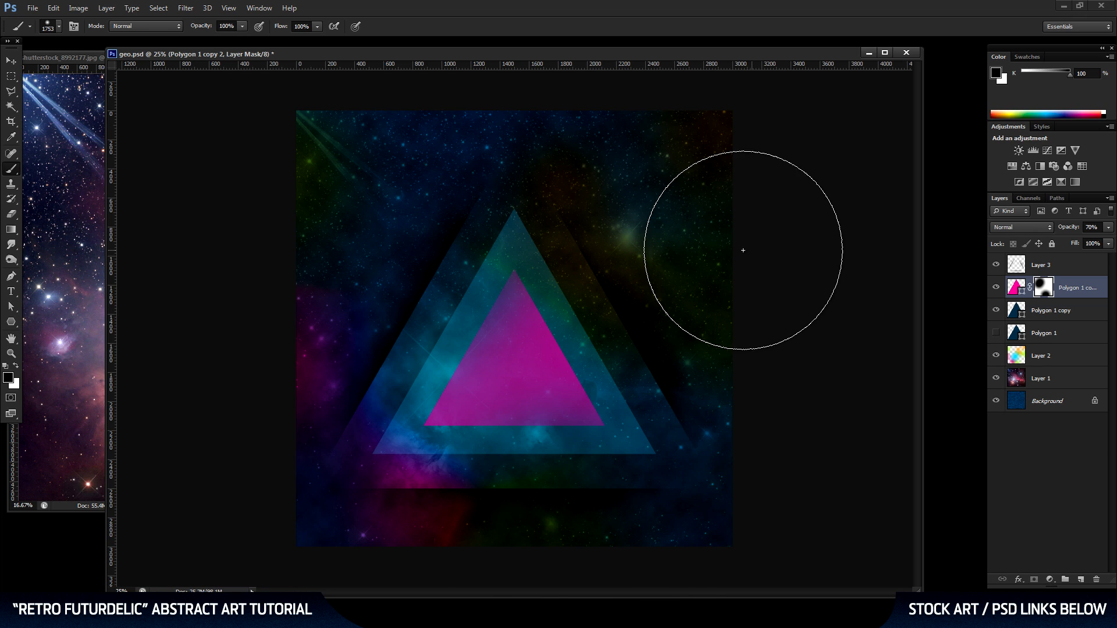
Load the pink triangle's outline as a selection, invert it, and add a new layer directly above Polygon 1 copy.
left_click(11, 60)
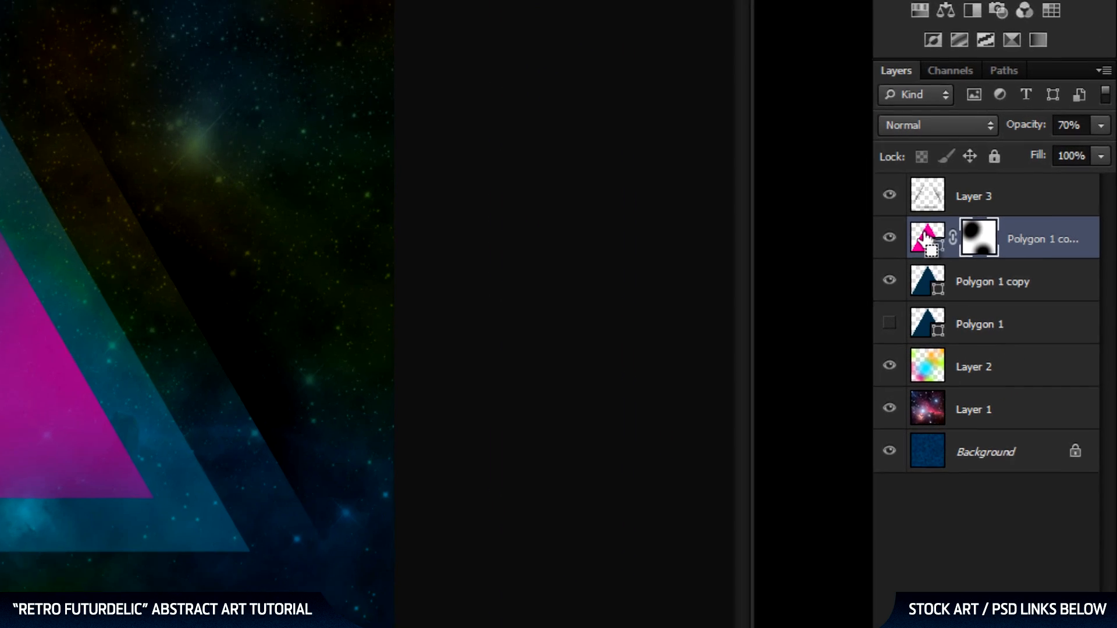
left_click(924, 235, "ctrl")
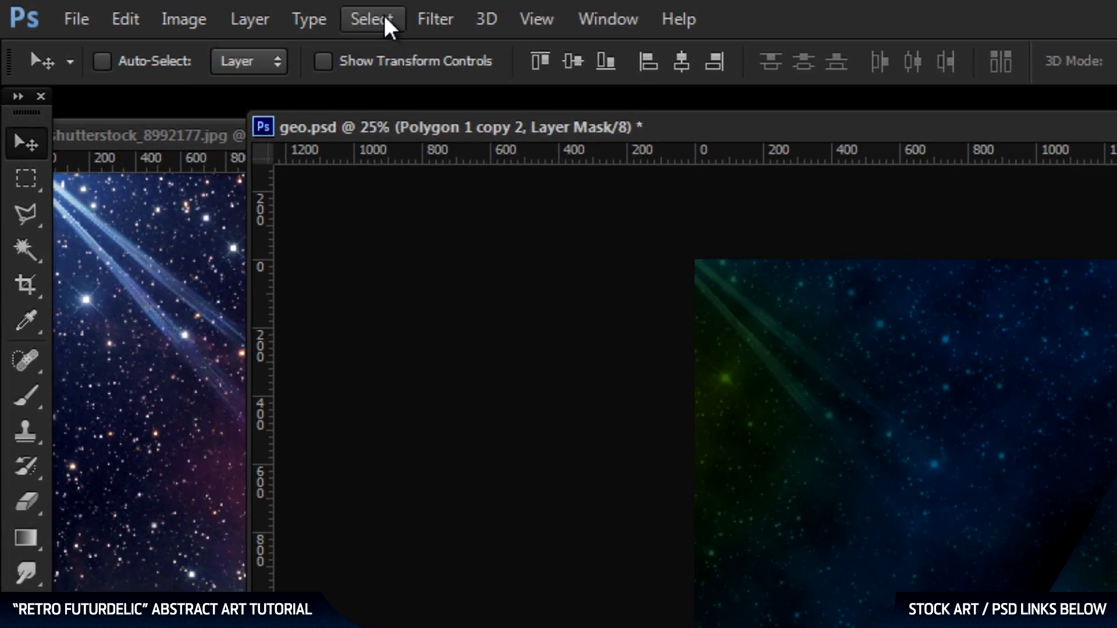
left_click(215, 11)
left_click(224, 74)
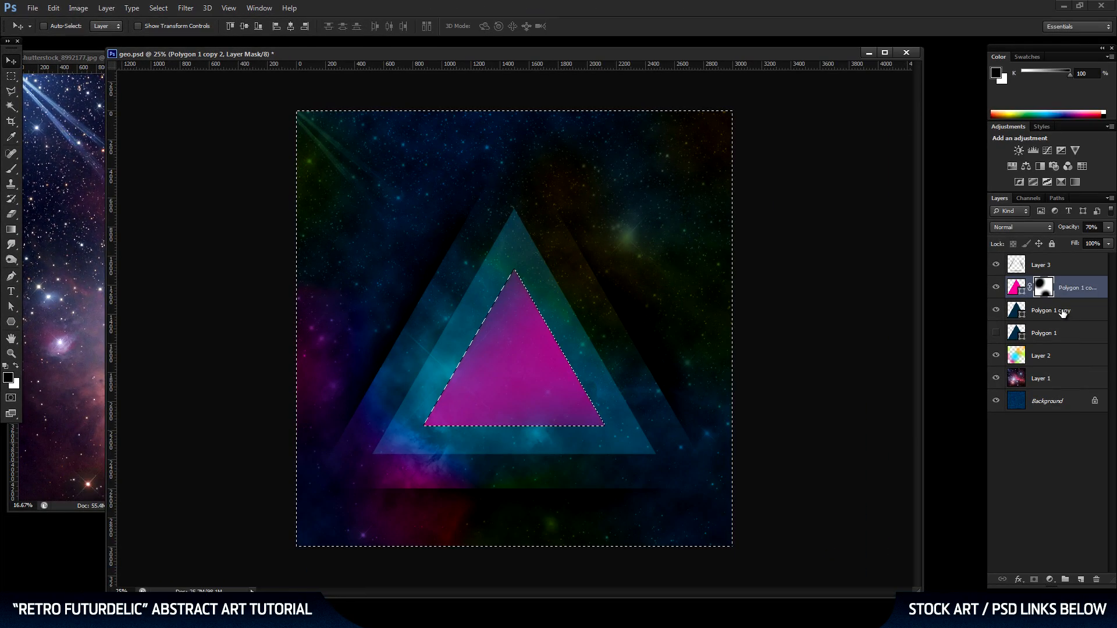
left_click(1066, 315)
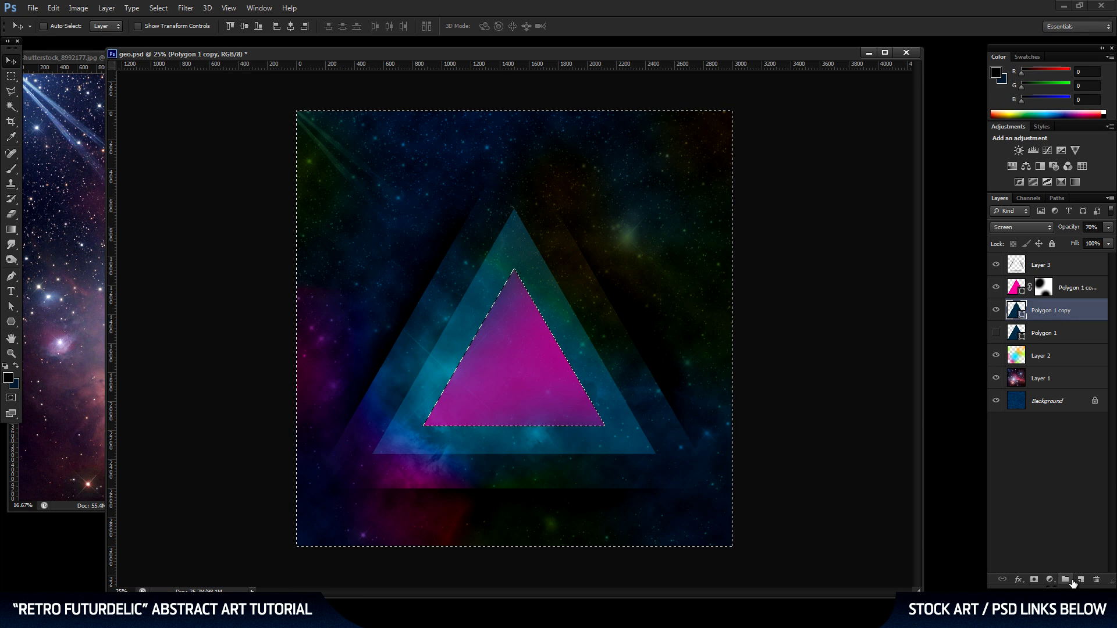
left_click(1081, 579)
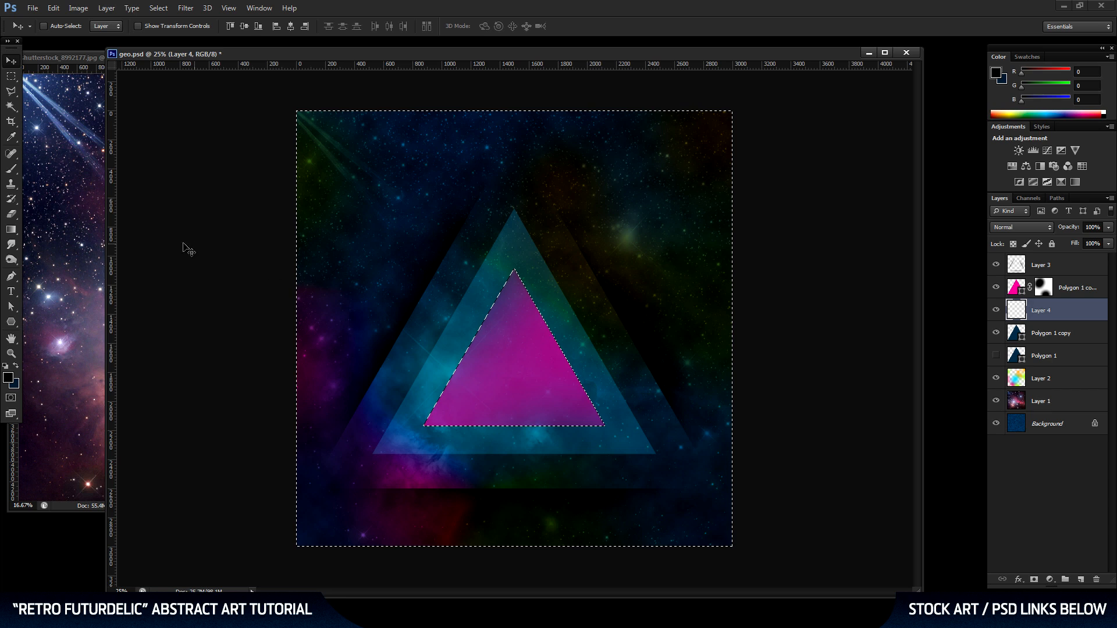
Ready the Brush tool and set the foreground color to bright pink, RGB 234, 16, 175, starting from the triangle's sampled color.
key("b")
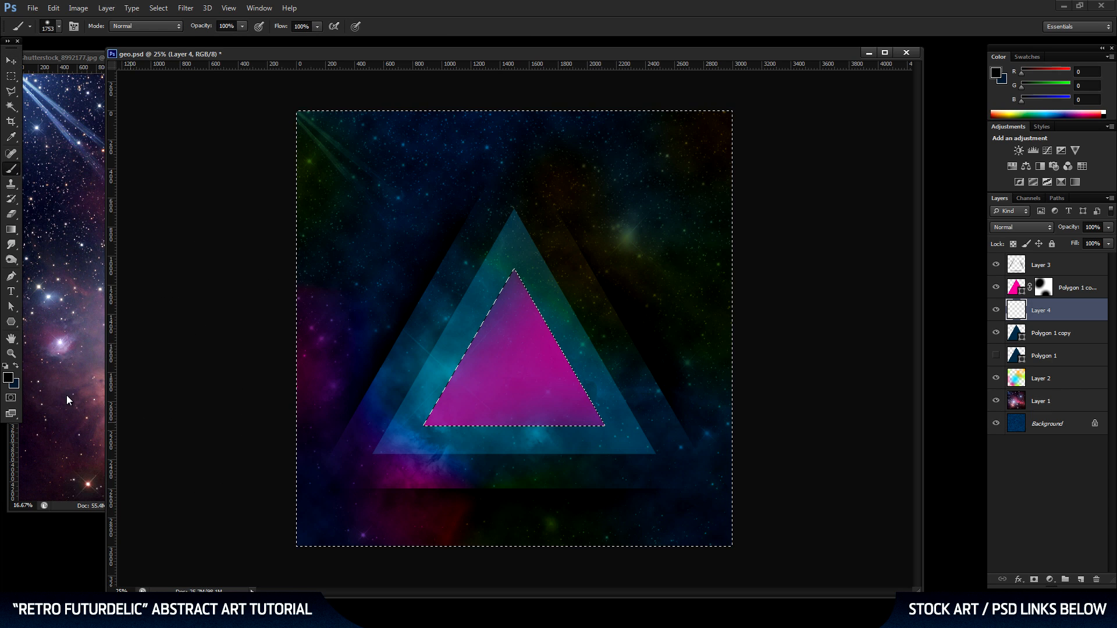
left_click(8, 378)
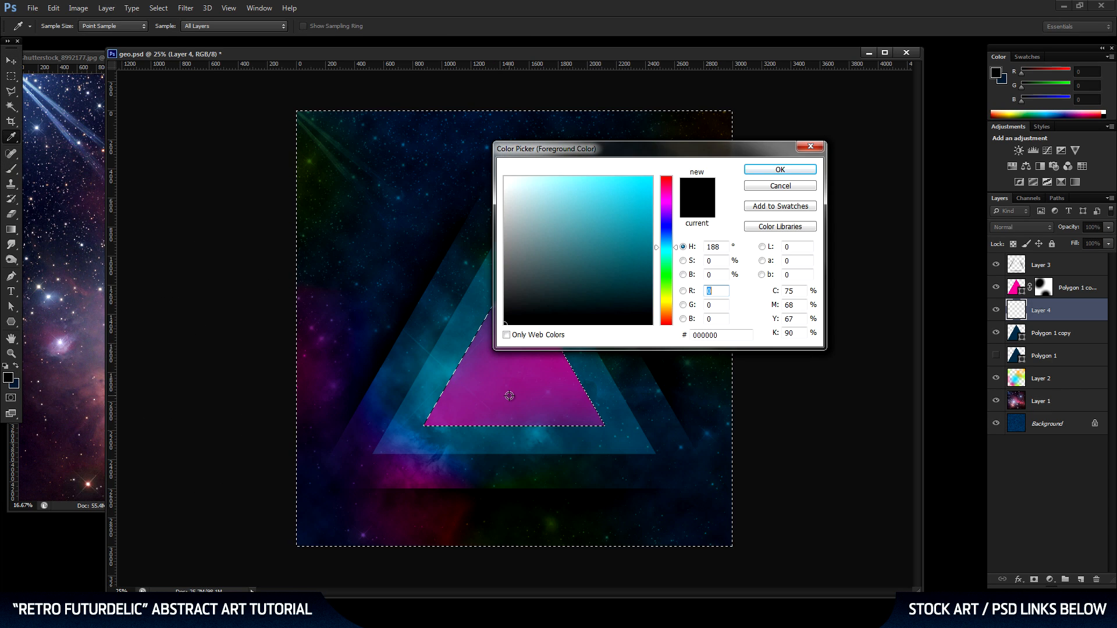
left_click(514, 375)
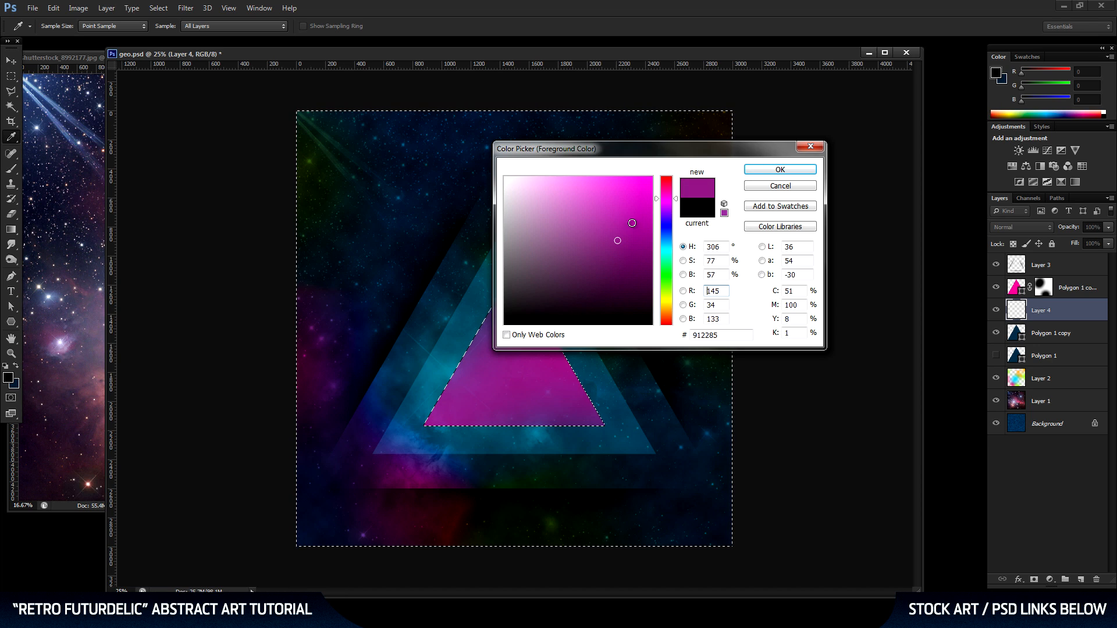
left_click(644, 200)
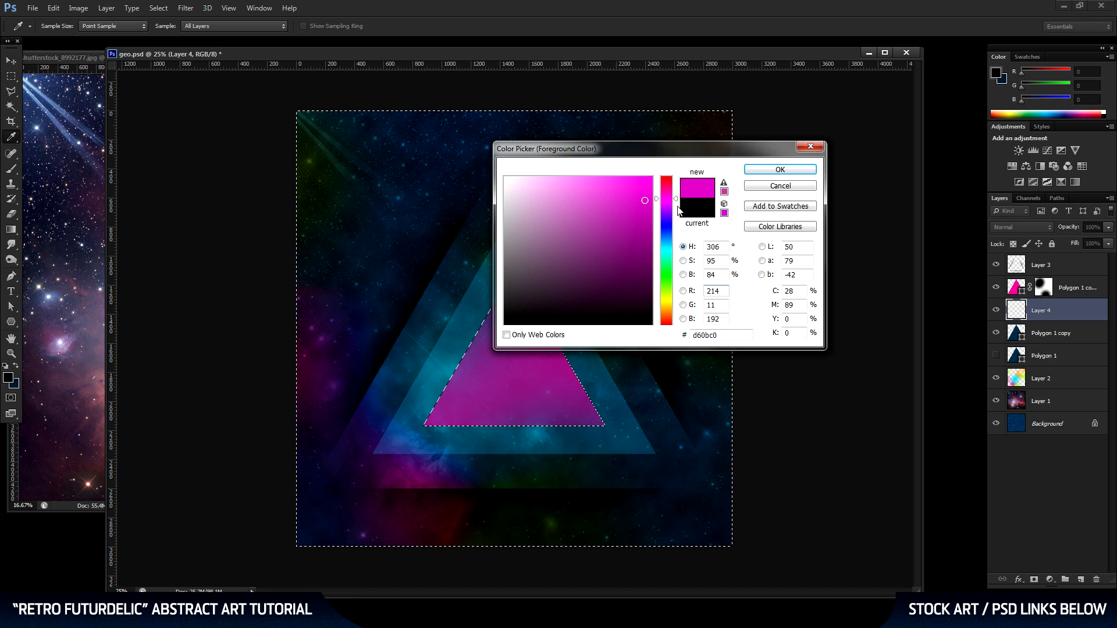
left_click_drag(673, 198, 672, 195)
left_click(642, 189)
left_click(775, 170)
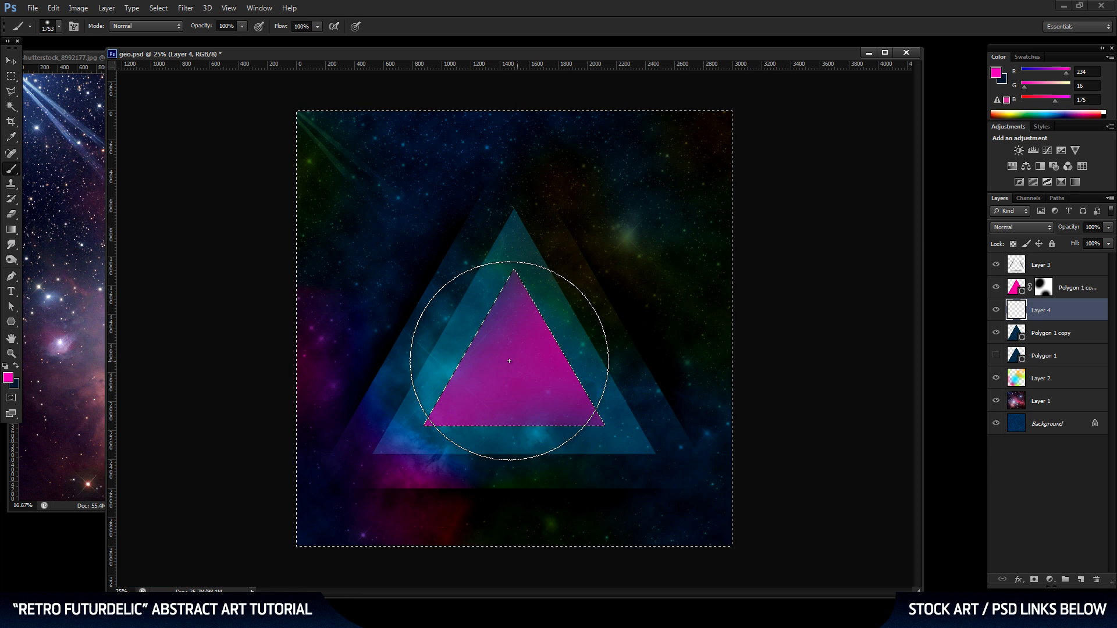
Paint a soft pink glow around the pink triangle with a 1521 px brush at 0% hardness, deselect, and save the document.
right_click(573, 339)
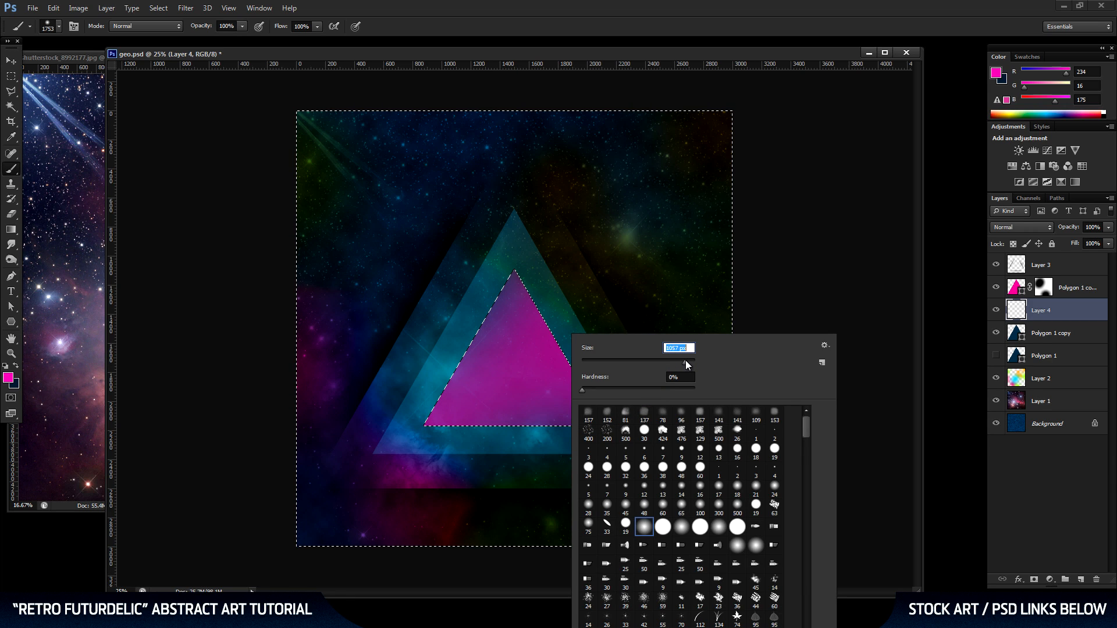
left_click(516, 357)
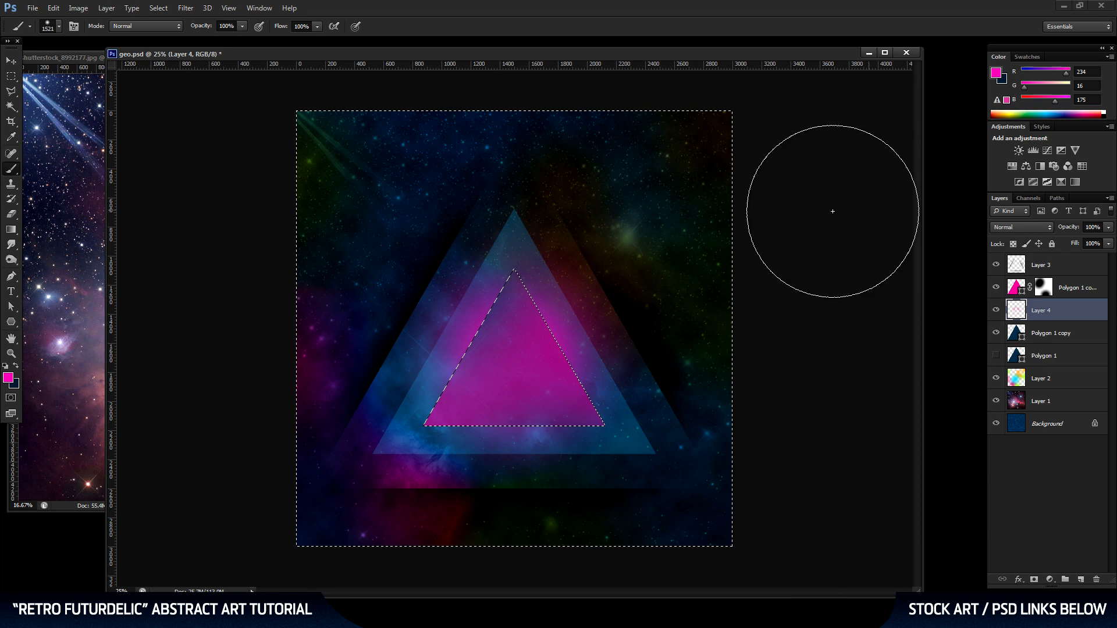
key("ctrl+d")
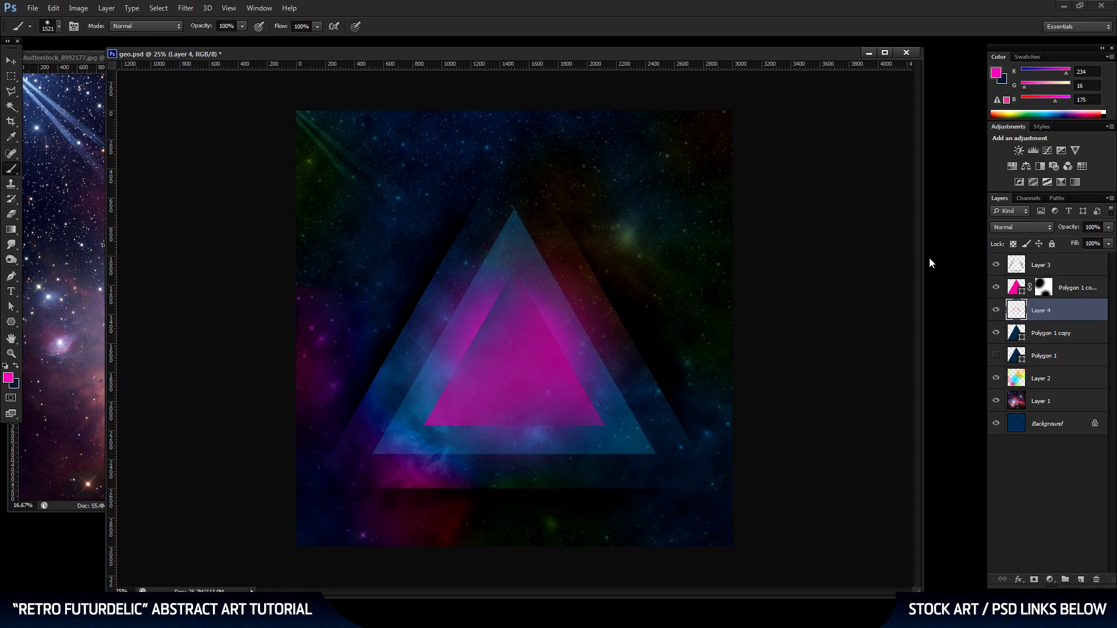
key("ctrl+s")
Add a new layer above Layer 3 and show the center guides.
left_click(10, 60)
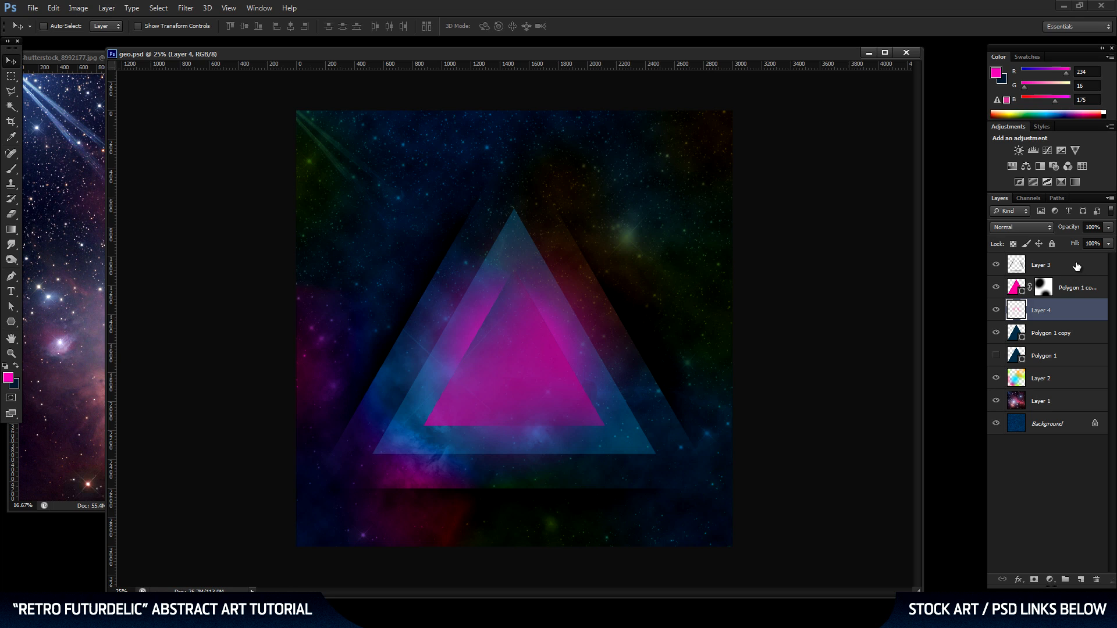
left_click(1077, 266)
left_click(1083, 579)
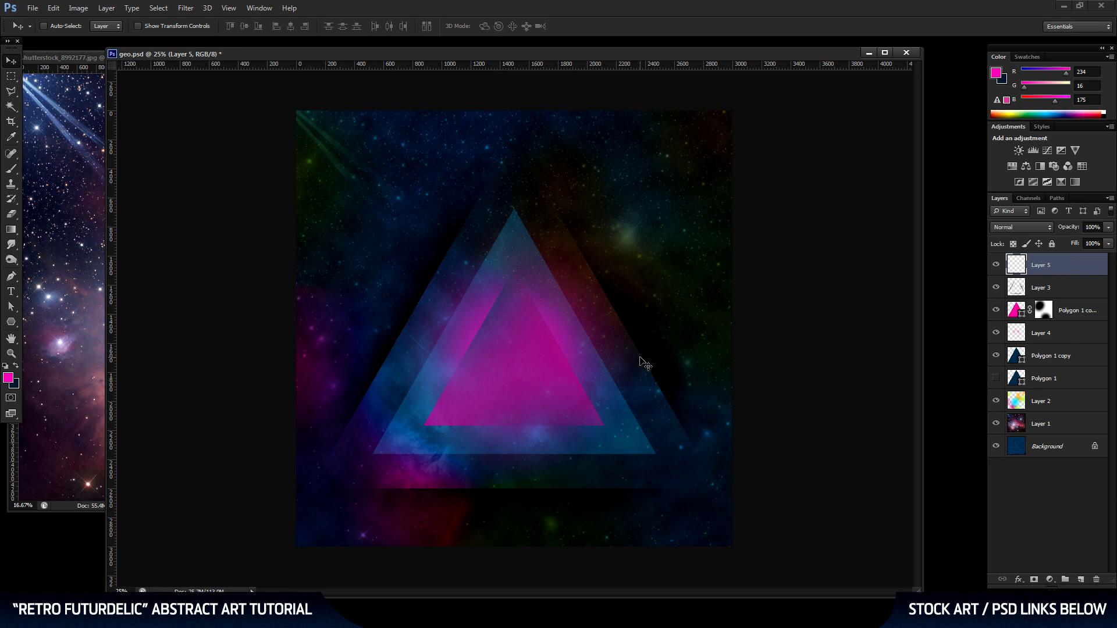
key("ctrl+semicolon")
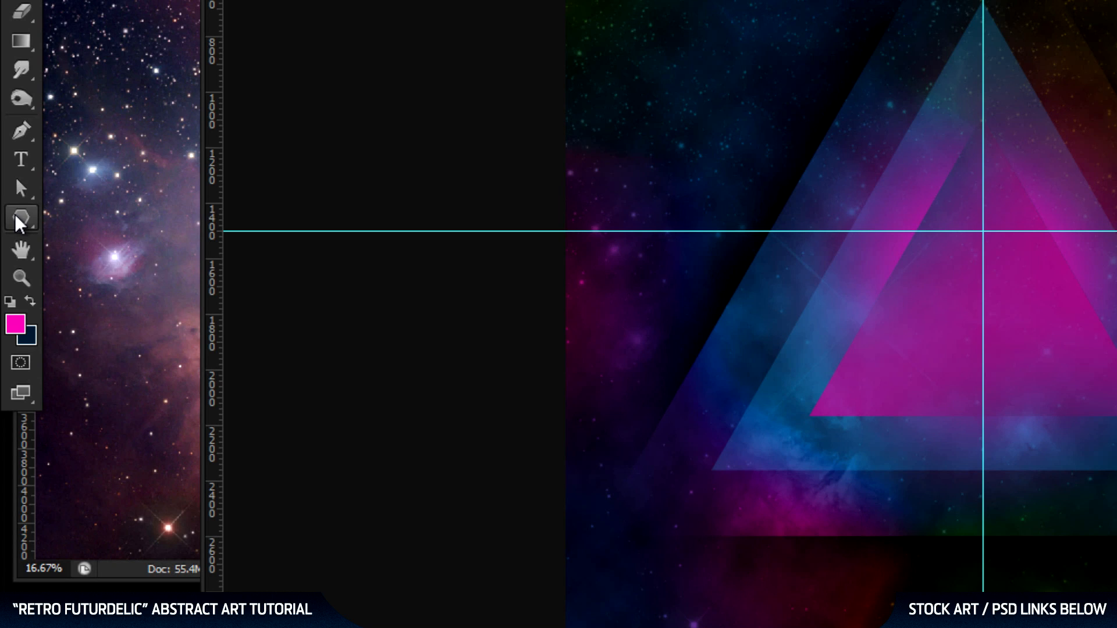
Choose the Polygon tool and set it to 11 sides.
left_click(17, 214)
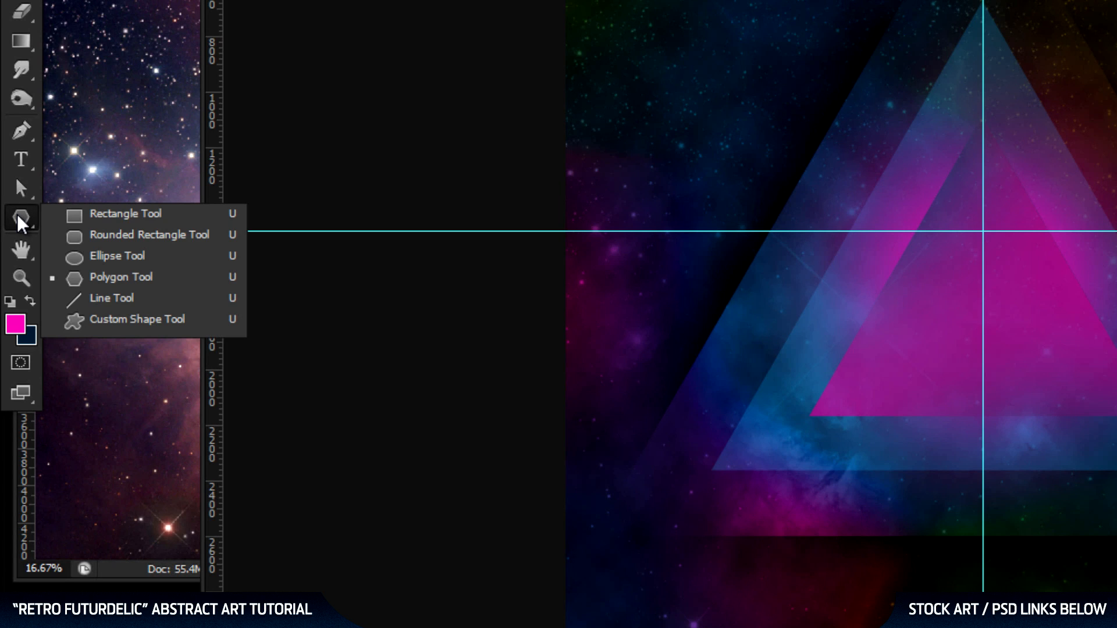
left_click(111, 273)
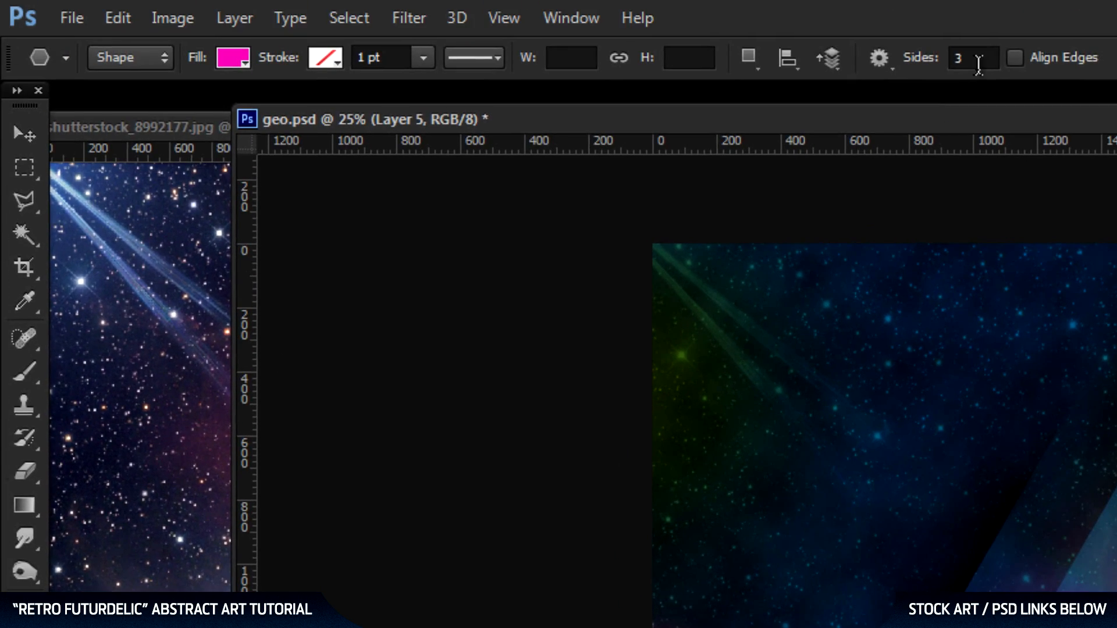
left_click(972, 58)
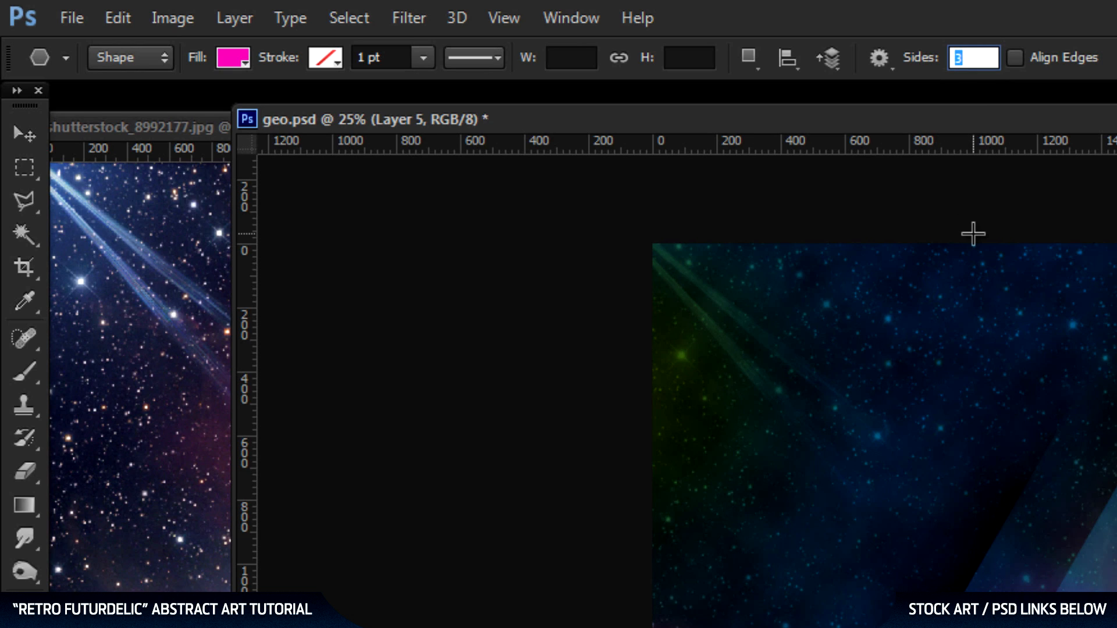
type("11")
Set the polygon shape to no fill with a white 1.5 pt stroke.
left_click(235, 58)
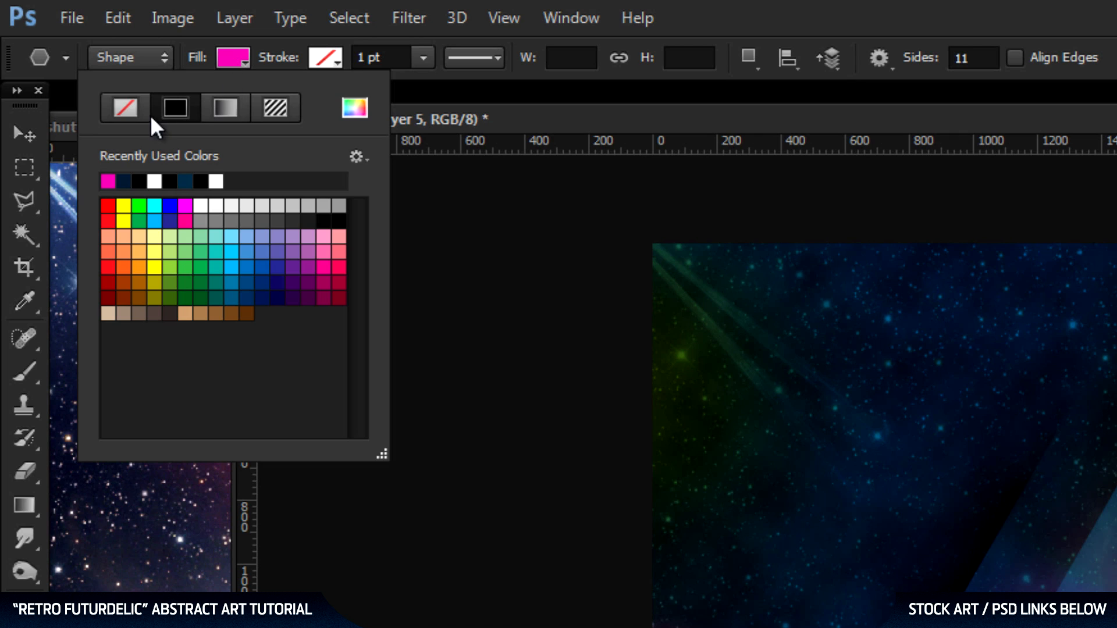
left_click(126, 108)
left_click(331, 51)
left_click(331, 51)
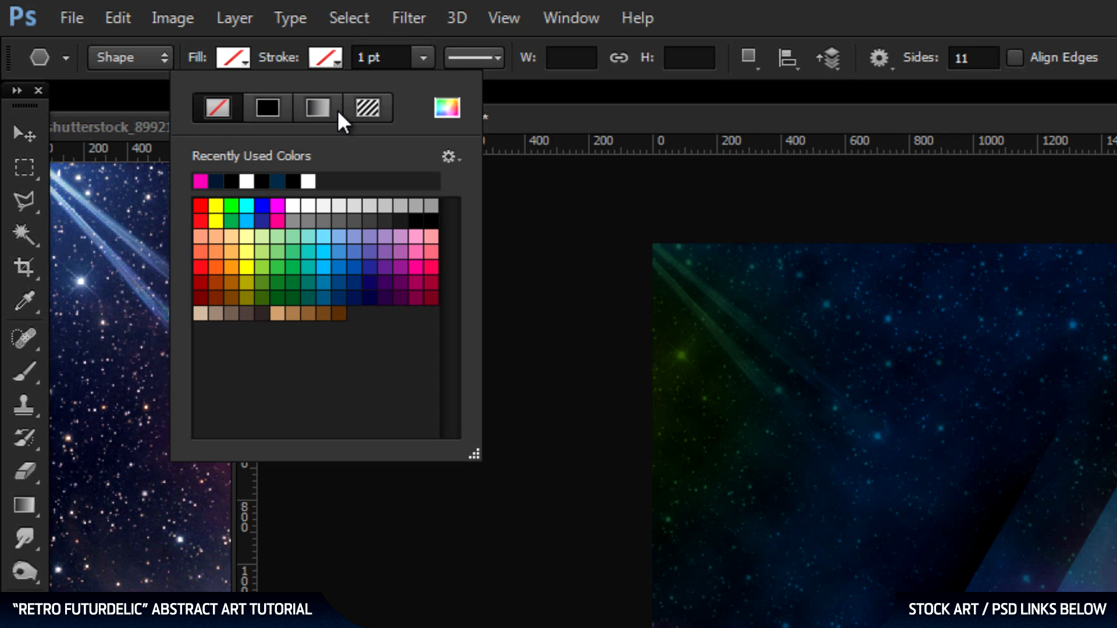
left_click(248, 180)
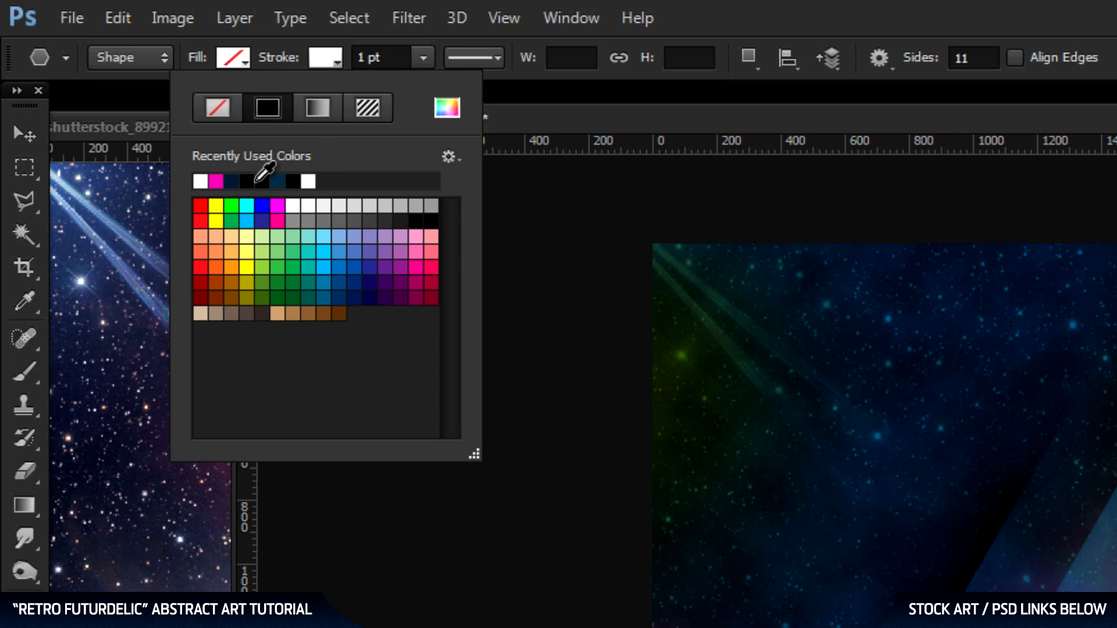
left_click(394, 55)
double_click(375, 57)
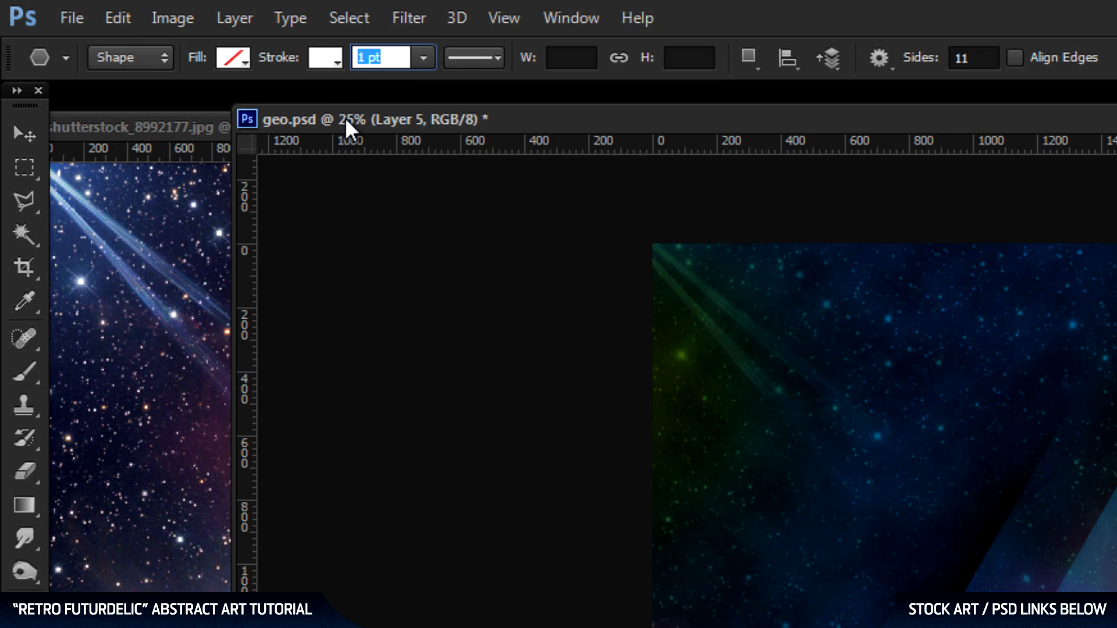
left_click(424, 56)
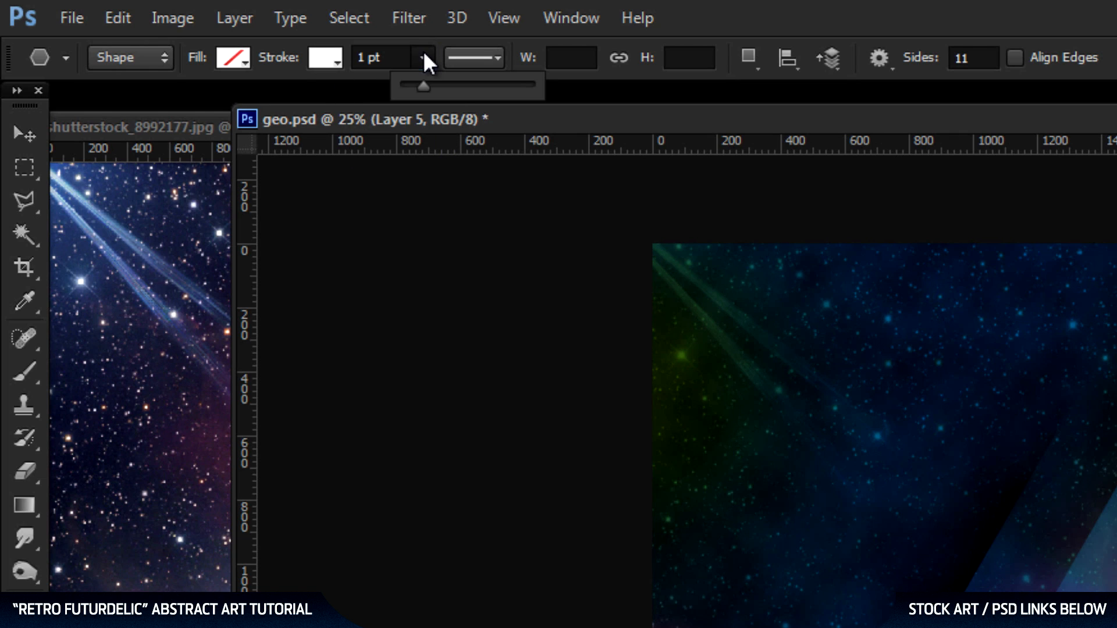
left_click(389, 57)
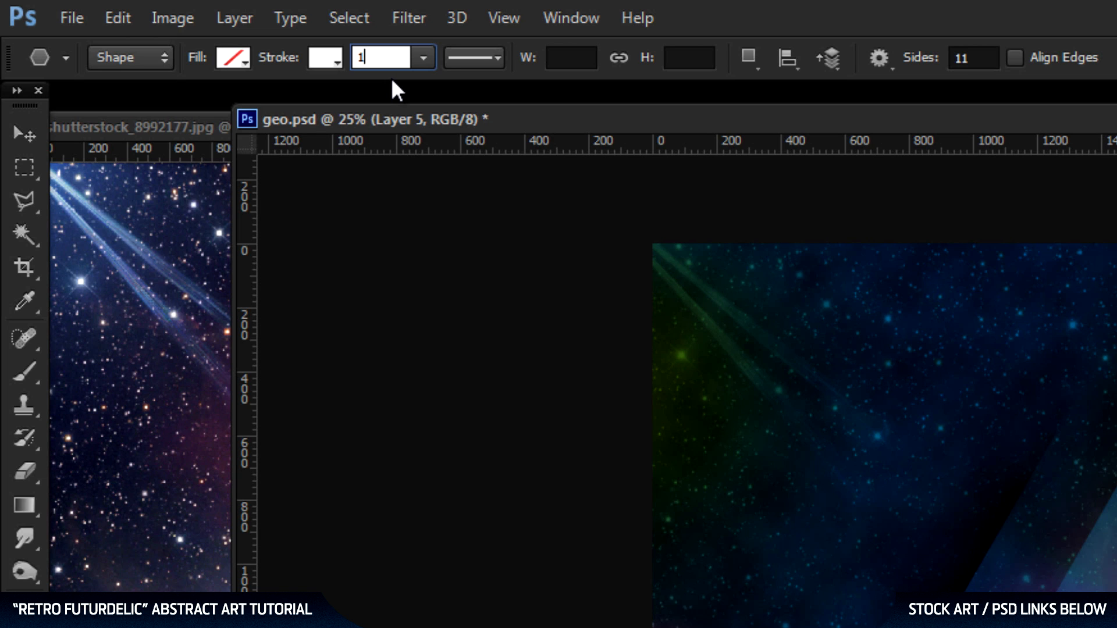
key("Return")
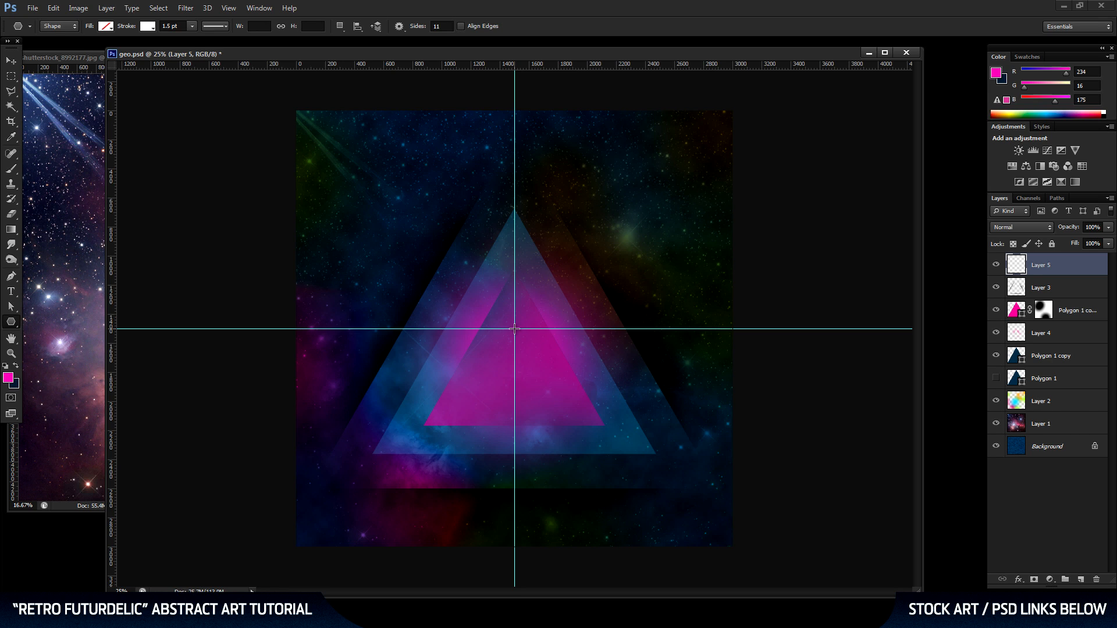
Draw a large upright 11-sided polygon outward from the guide intersection so it surrounds the blue triangle, and rasterize its layer.
left_click(515, 329)
left_click(524, 309)
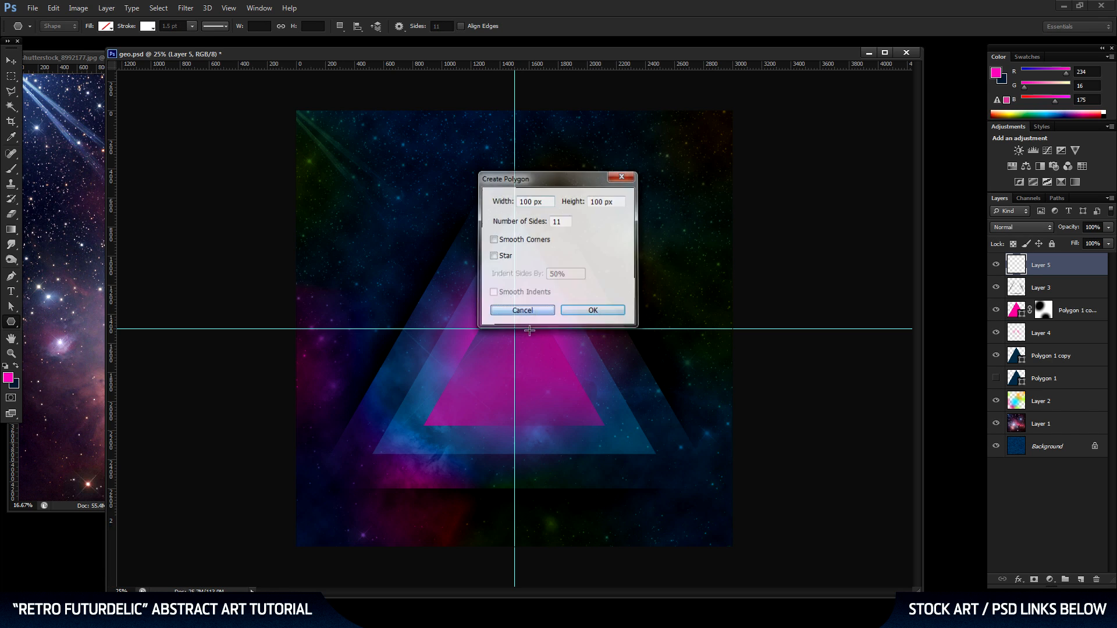
left_click_drag(515, 328, 552, 142)
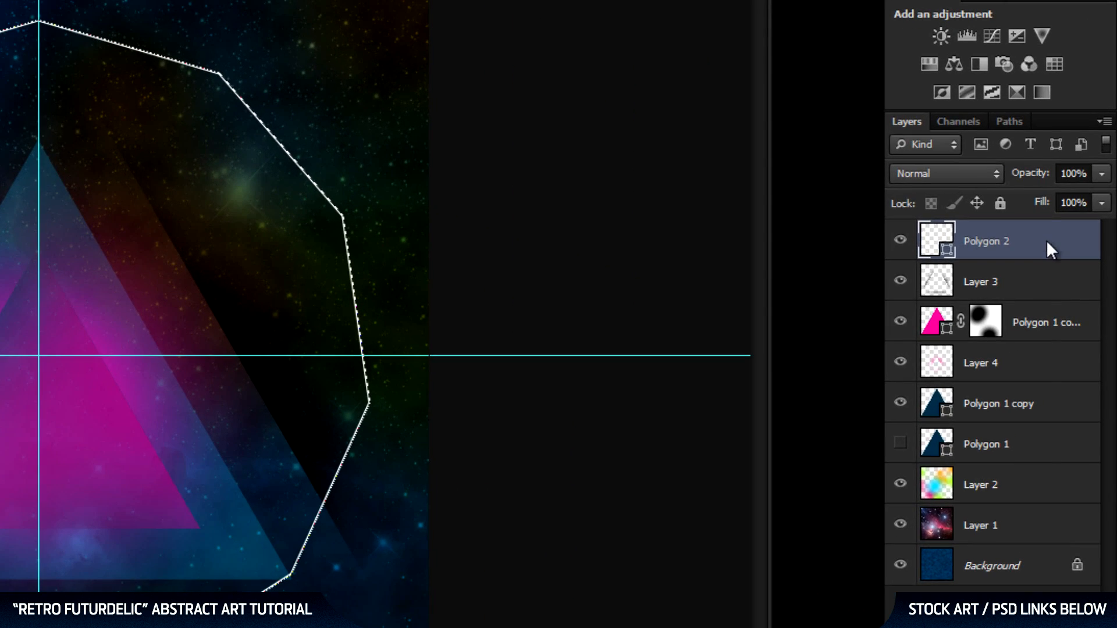
right_click(1046, 240)
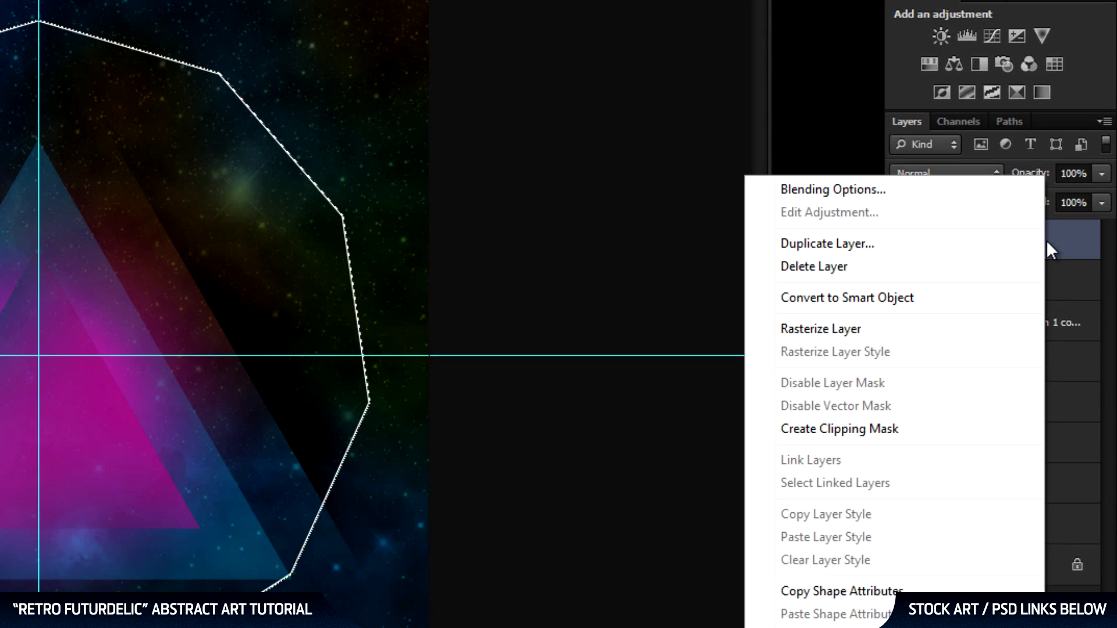
left_click(938, 333)
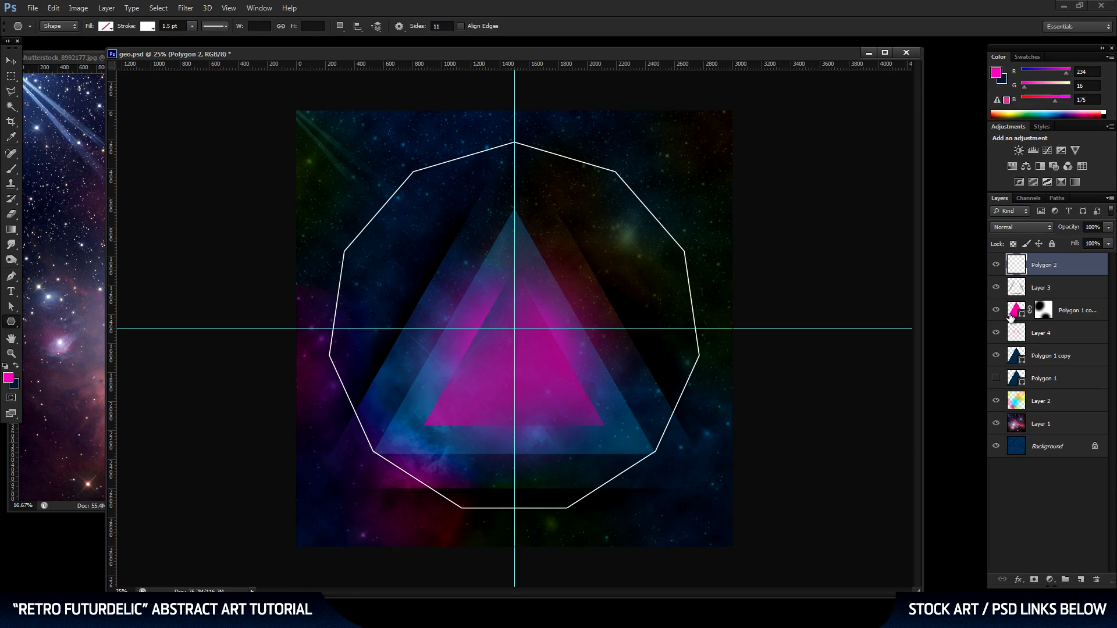
On a new top layer, draw a second 11-sided outline from the guide intersection with a 1 pt stroke, about 2542 × 2516 px.
left_click(1081, 580)
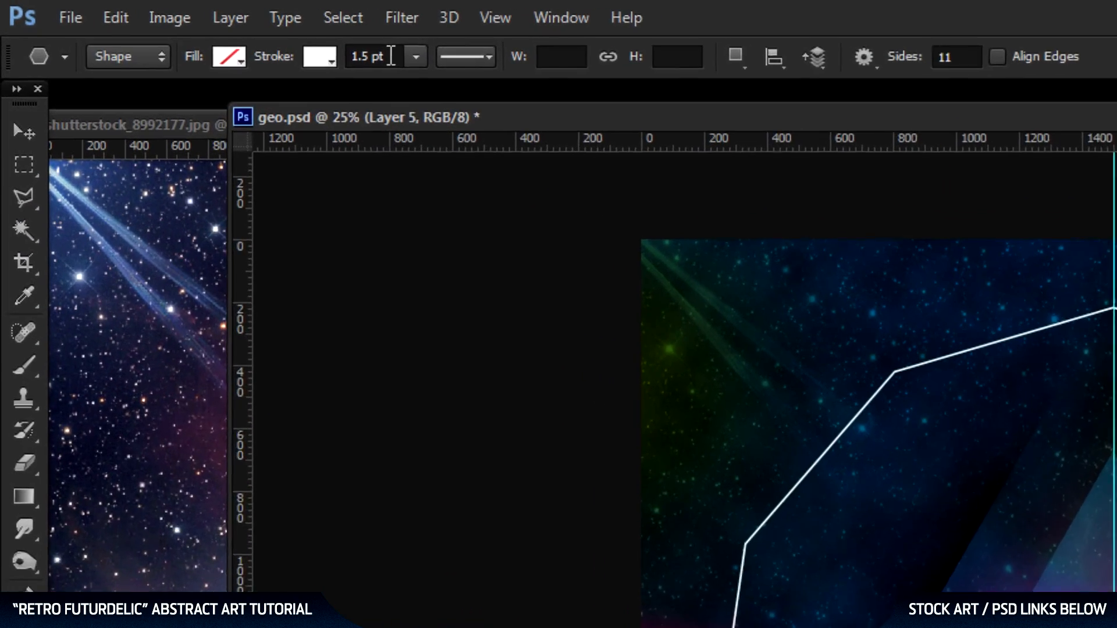
left_click(156, 25)
type("1")
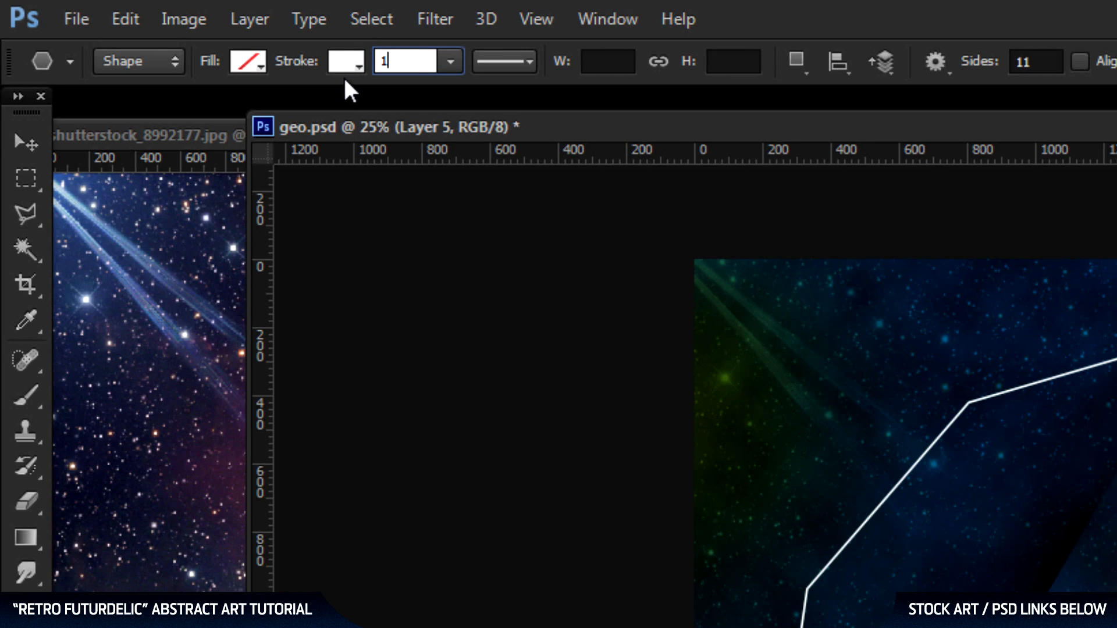
key("Return")
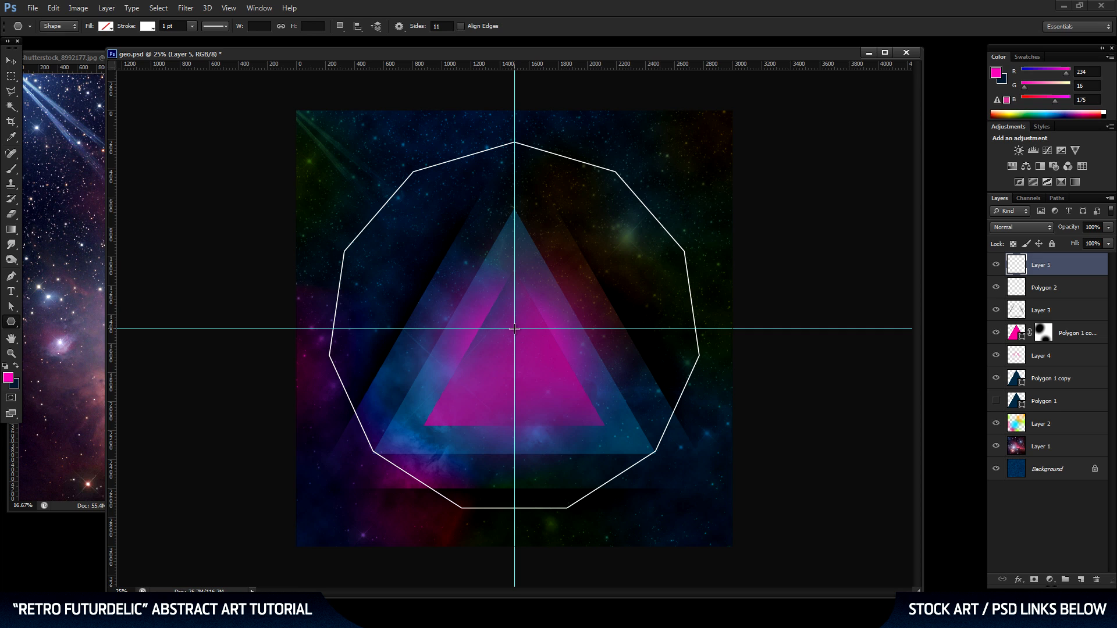
left_click_drag(514, 328, 514, 142)
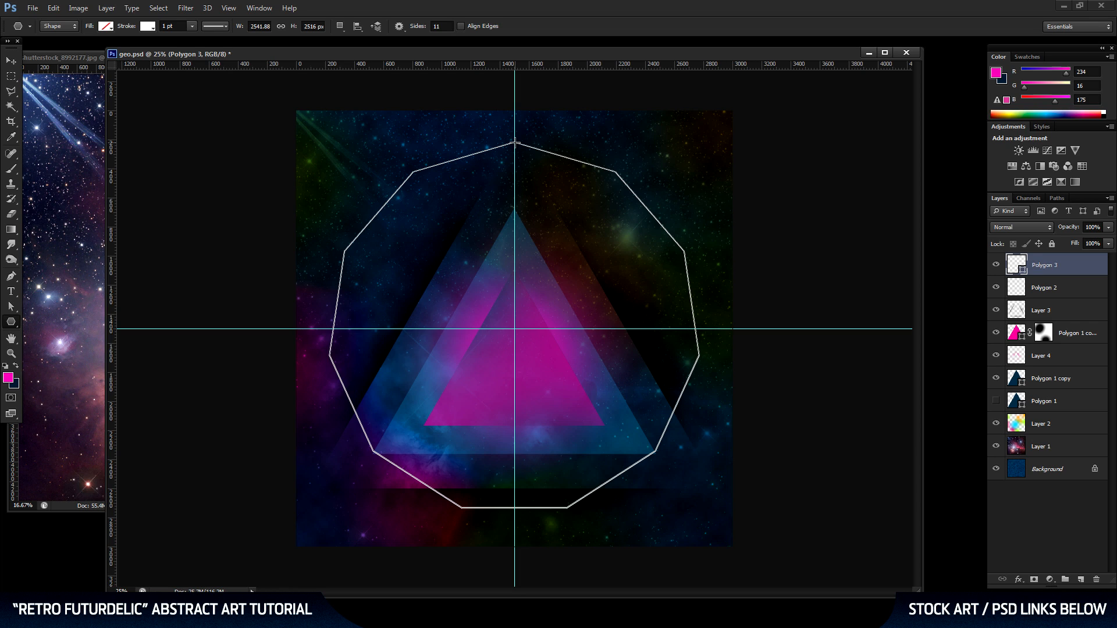
Rotate the second 11-sided outline clockwise by about 7.9° and rasterize its layer.
key("ctrl+t")
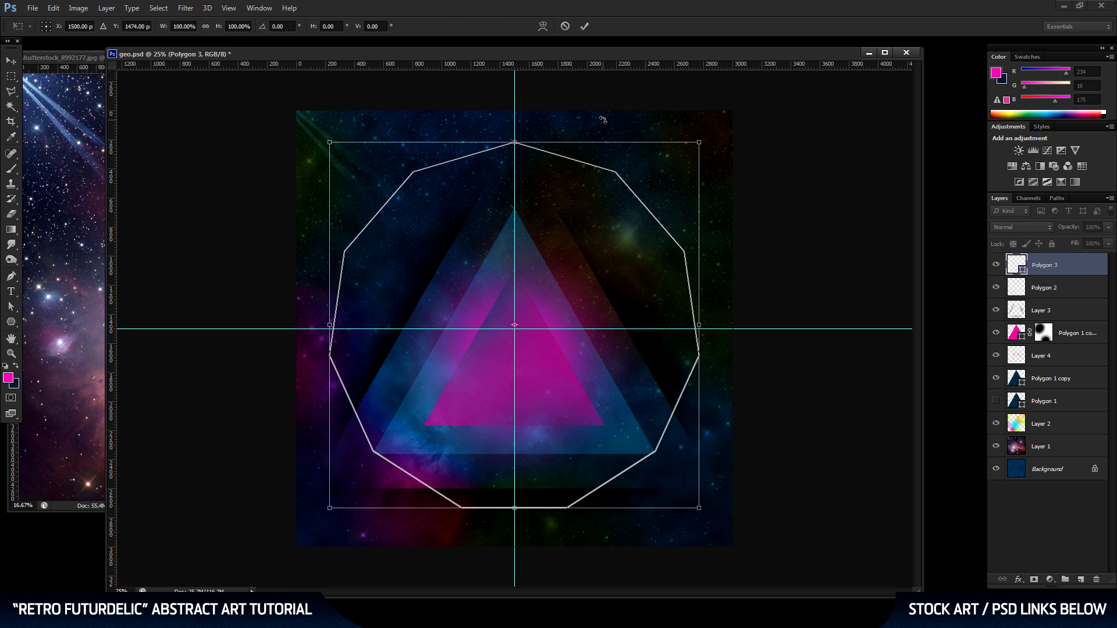
left_click_drag(605, 122, 633, 129)
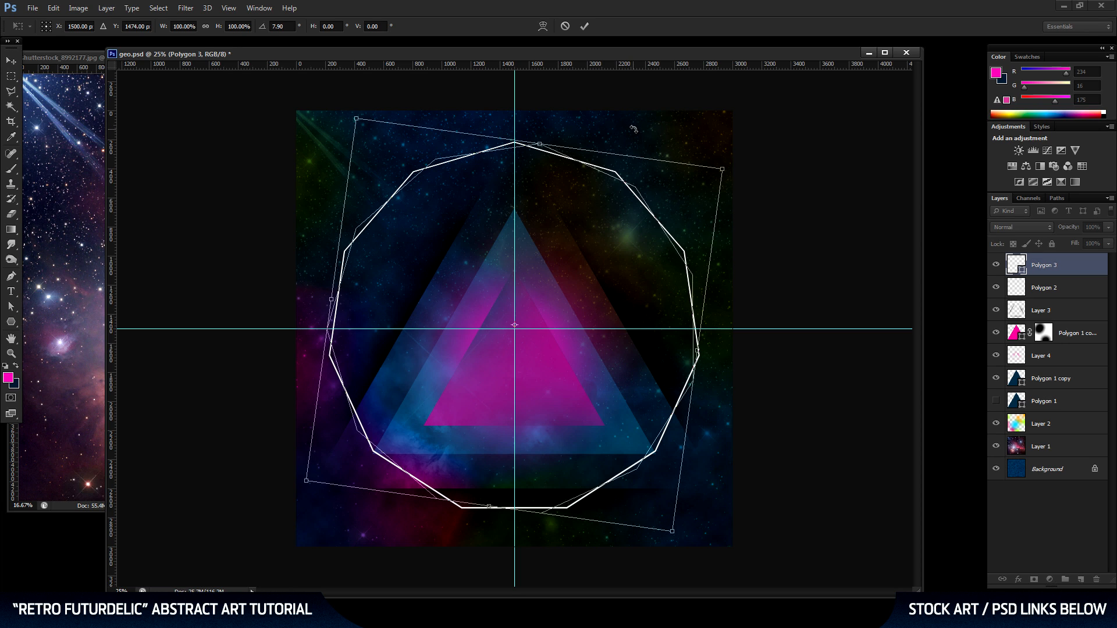
key("Return")
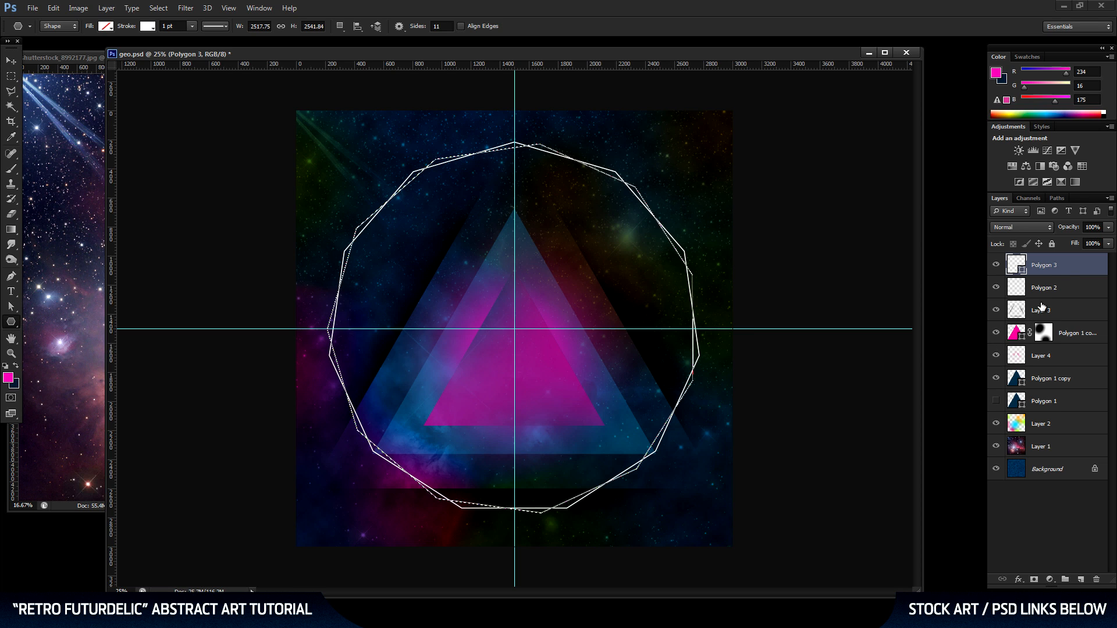
right_click(1061, 265)
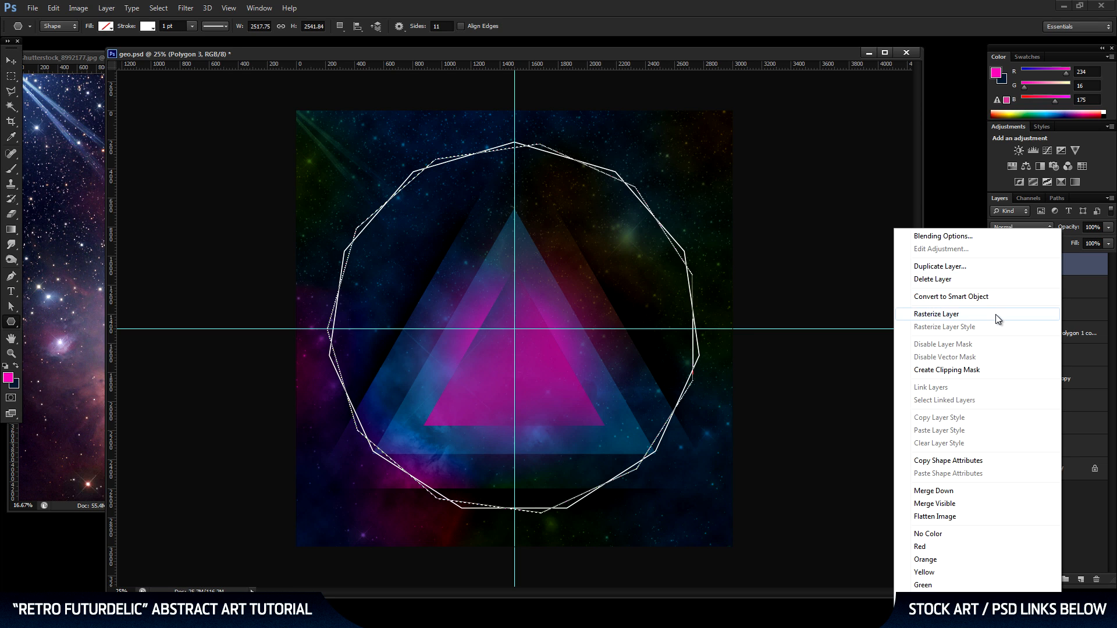
left_click(937, 314)
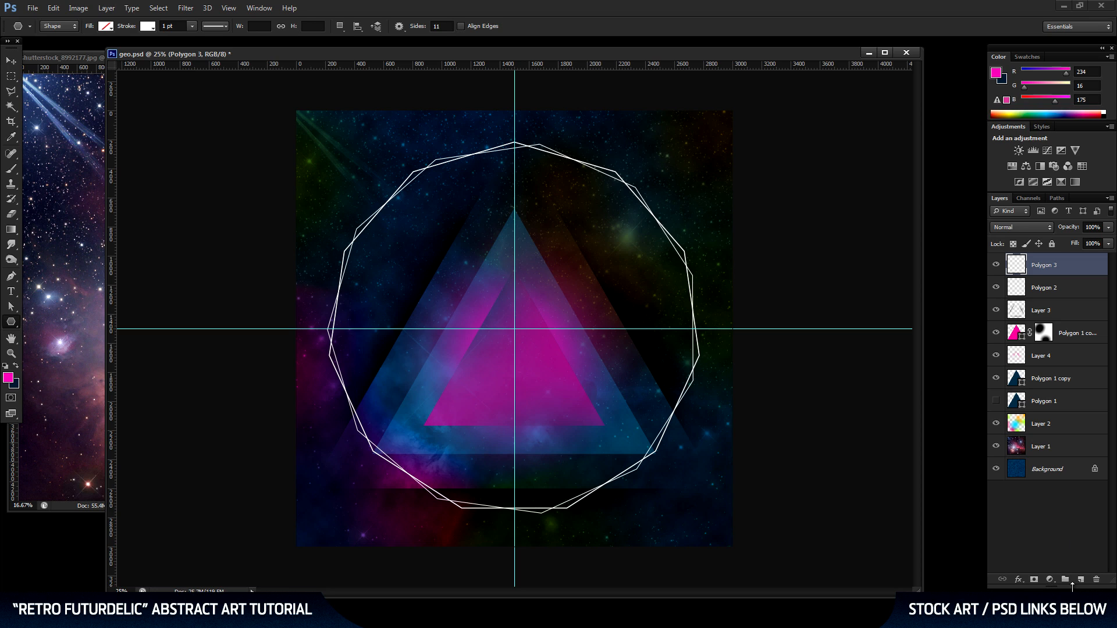
On a new top layer, draw a third 11-sided outline from the guide intersection and rotate it clockwise so its corners fall between the others.
left_click(1081, 580)
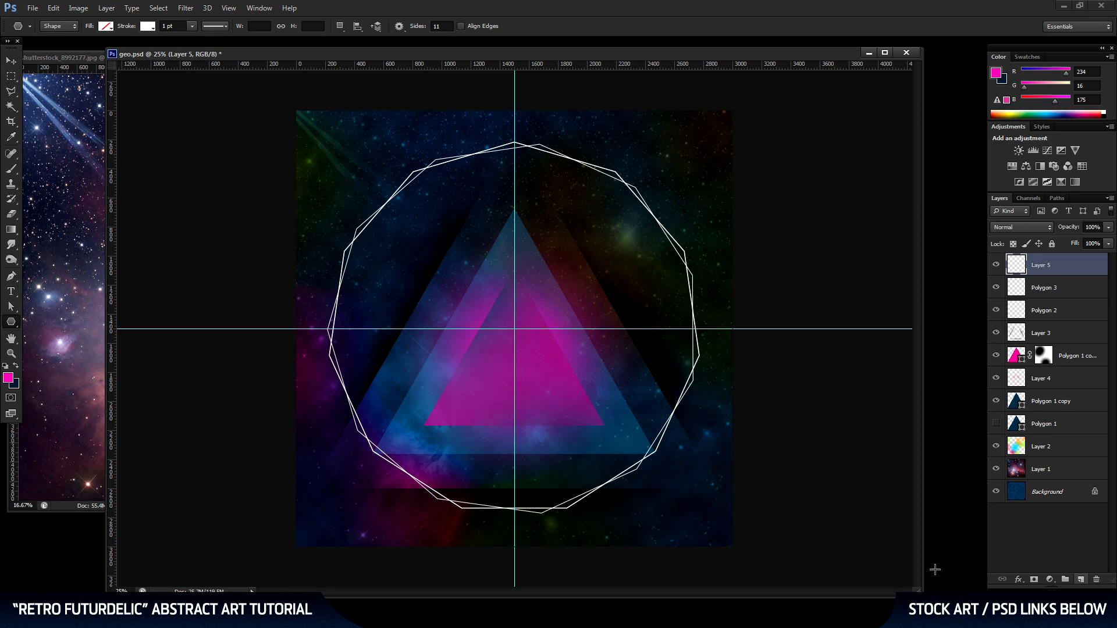
left_click(515, 329)
left_click(528, 312)
left_click_drag(515, 329, 528, 143)
key("ctrl+t")
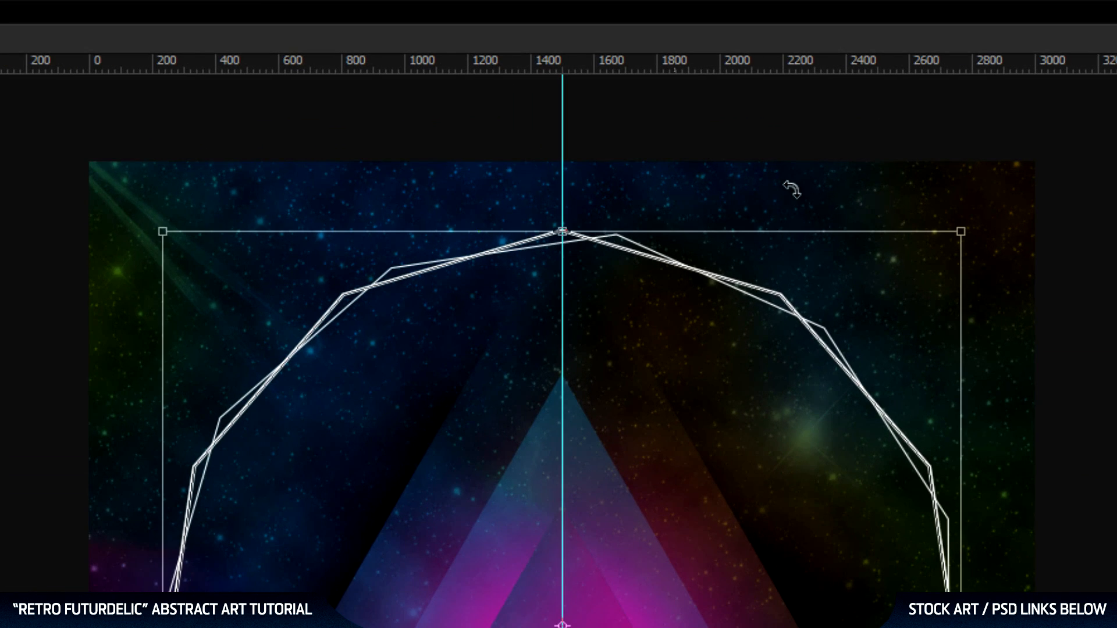
left_click_drag(782, 185, 945, 308)
key("Return")
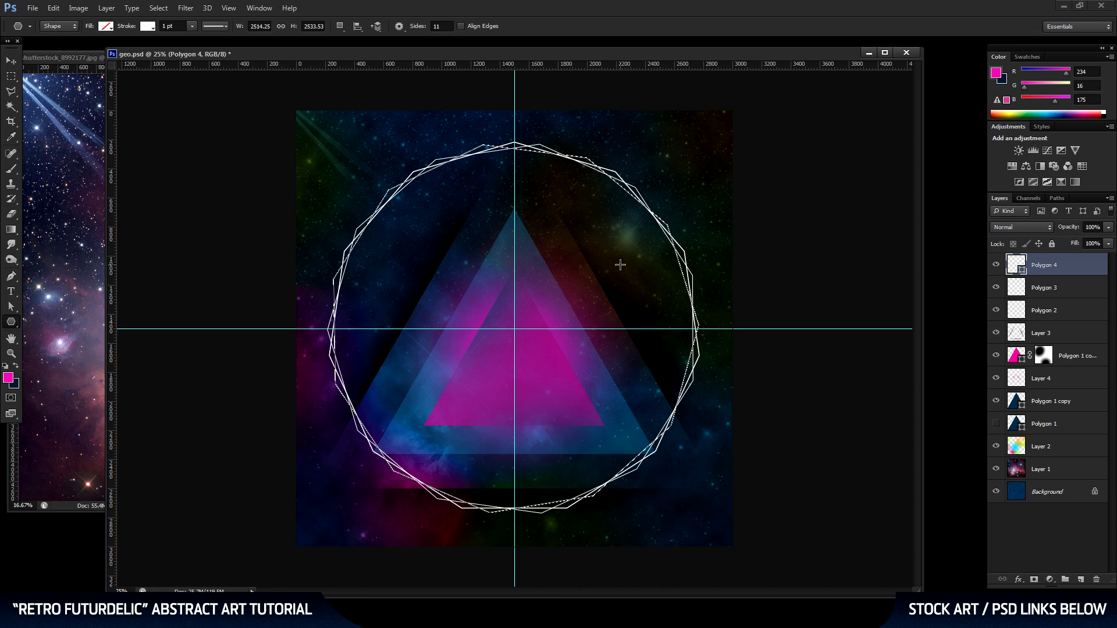
Rasterize the third outline and merge the three 11-sided polygon layers into one.
right_click(1084, 268)
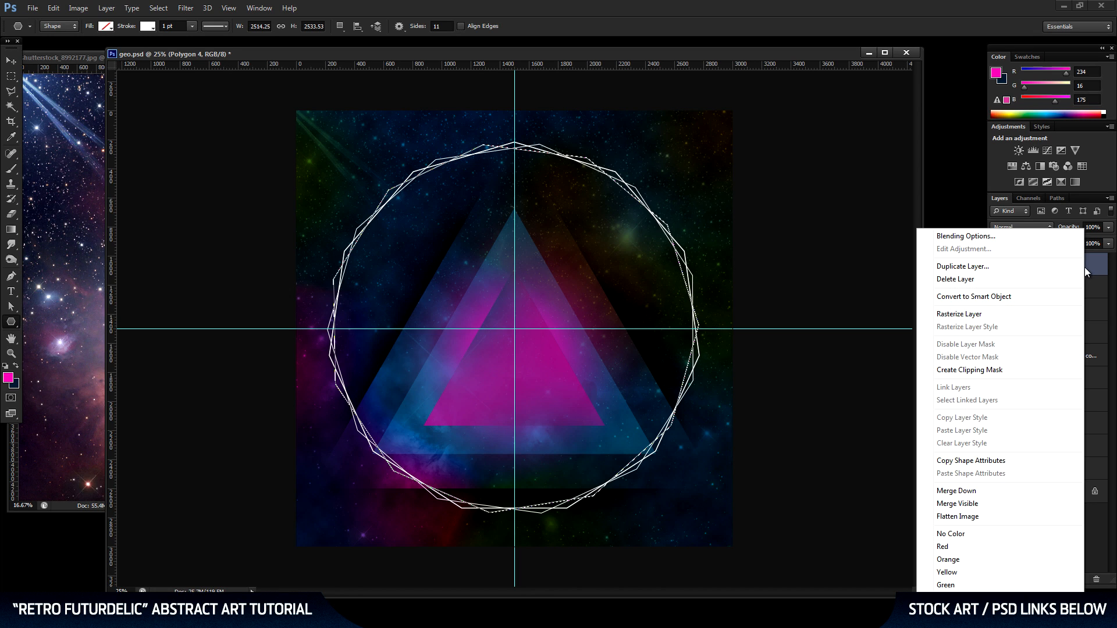
left_click(1014, 316)
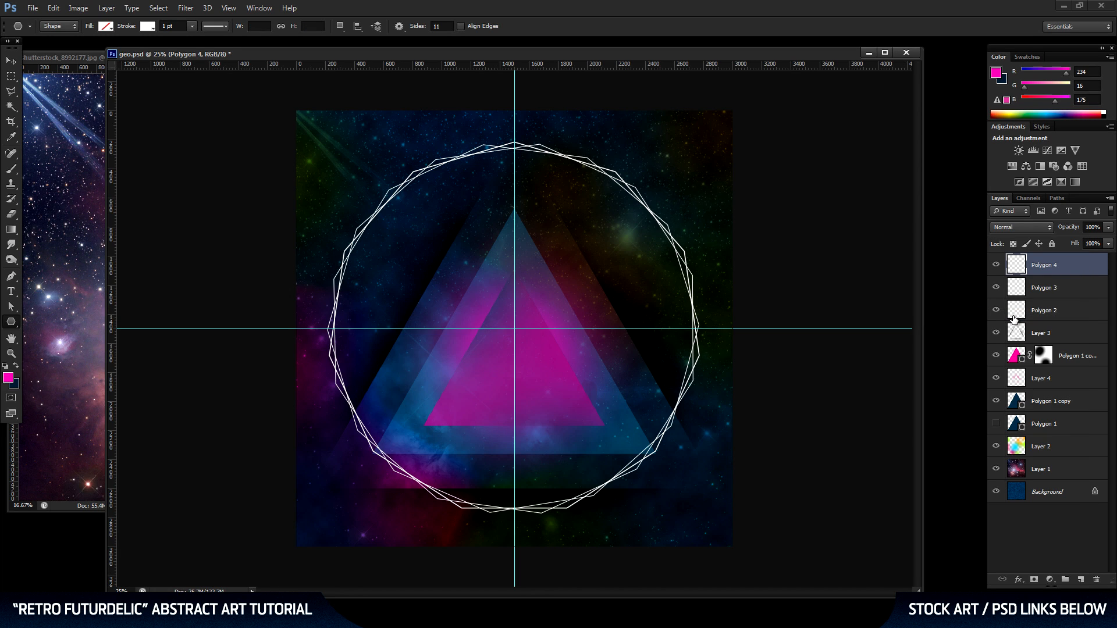
left_click(1060, 314, "shift")
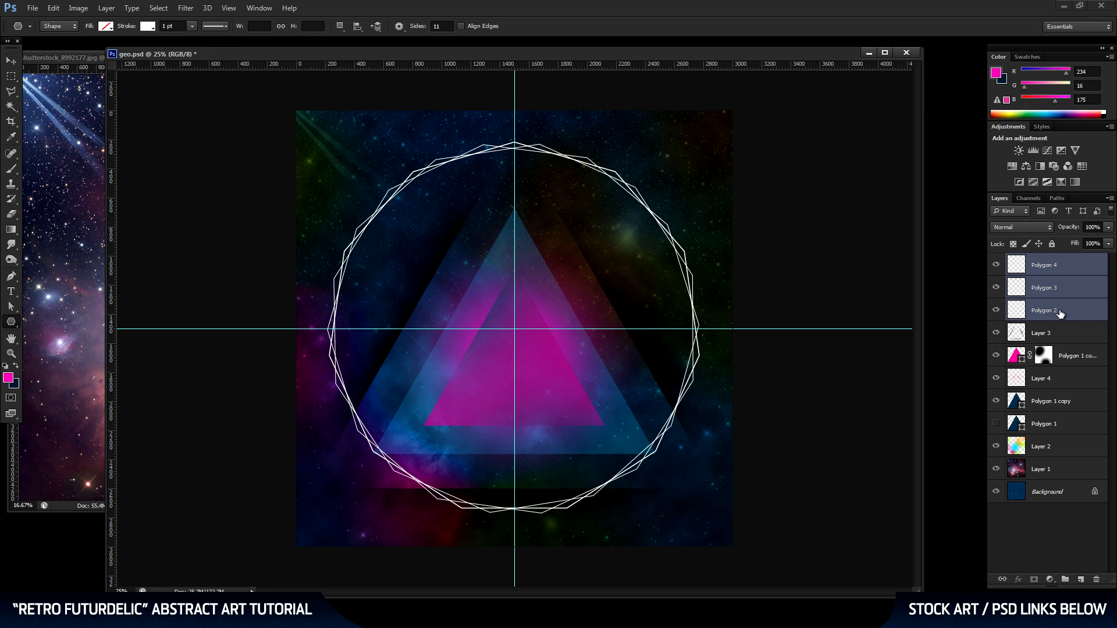
key("ctrl+e")
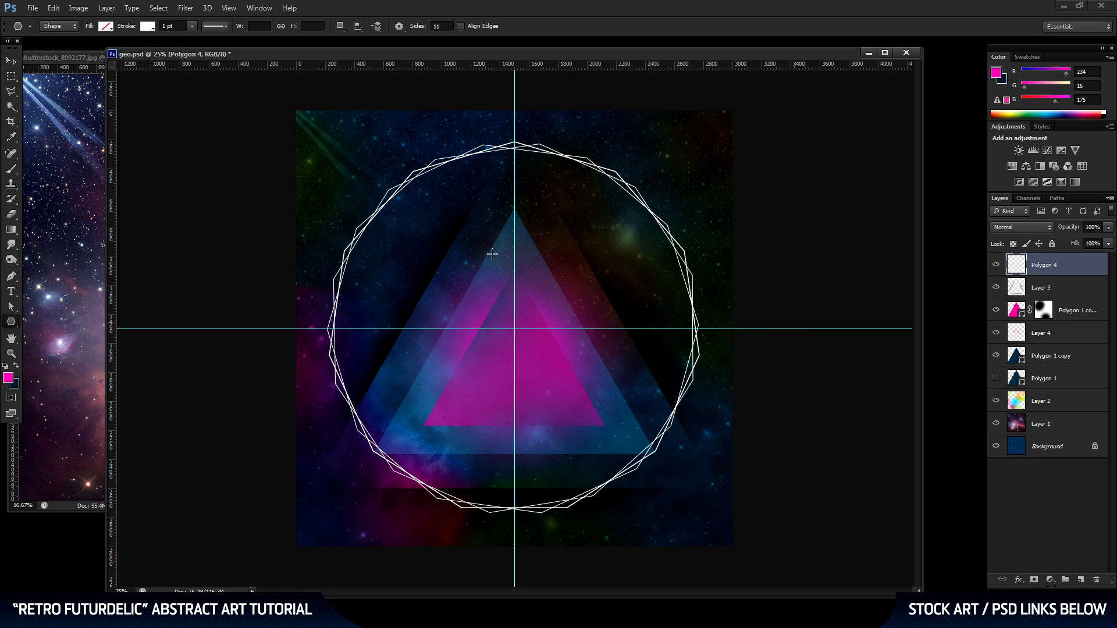
Duplicate the merged polygon outline layer and hide the original beneath it.
left_click(11, 60)
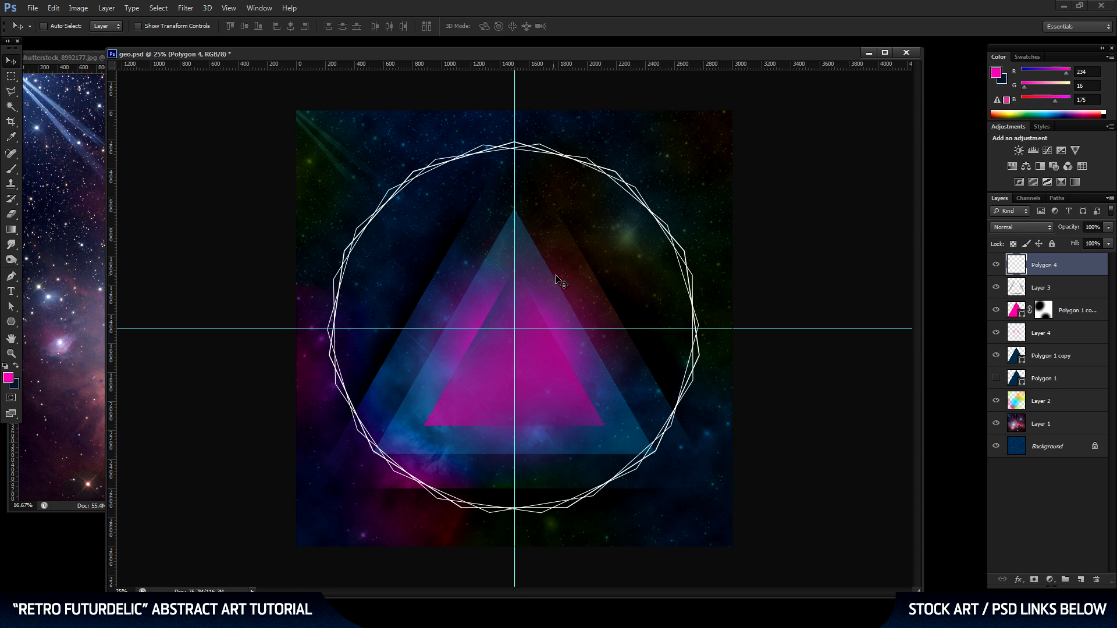
left_click_drag(1052, 269, 1080, 579)
left_click(996, 288)
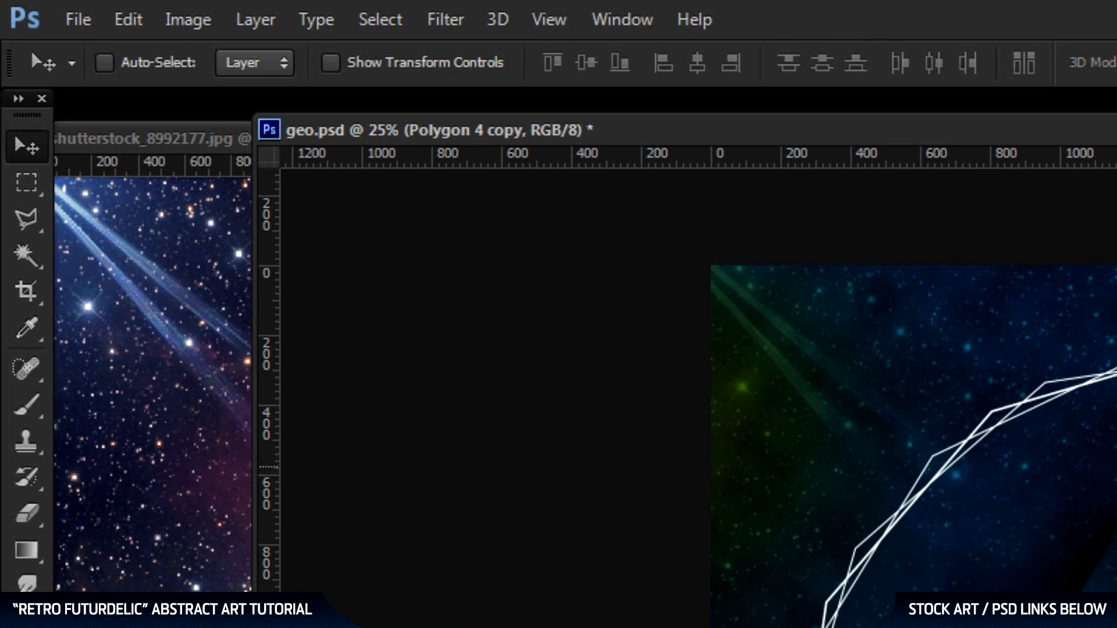
Apply a Tilt-Shift blur of 15 px with 2% distortion to the copy, with the focus band running diagonally from upper left to lower right.
left_click(459, 23)
mouse_move(477, 305)
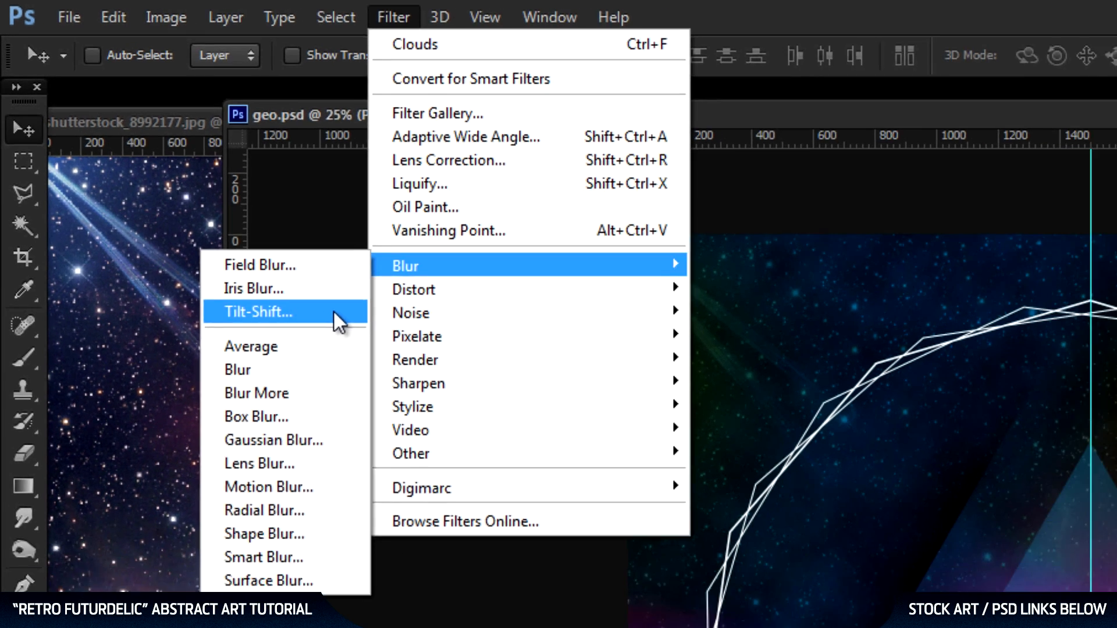
left_click(379, 350)
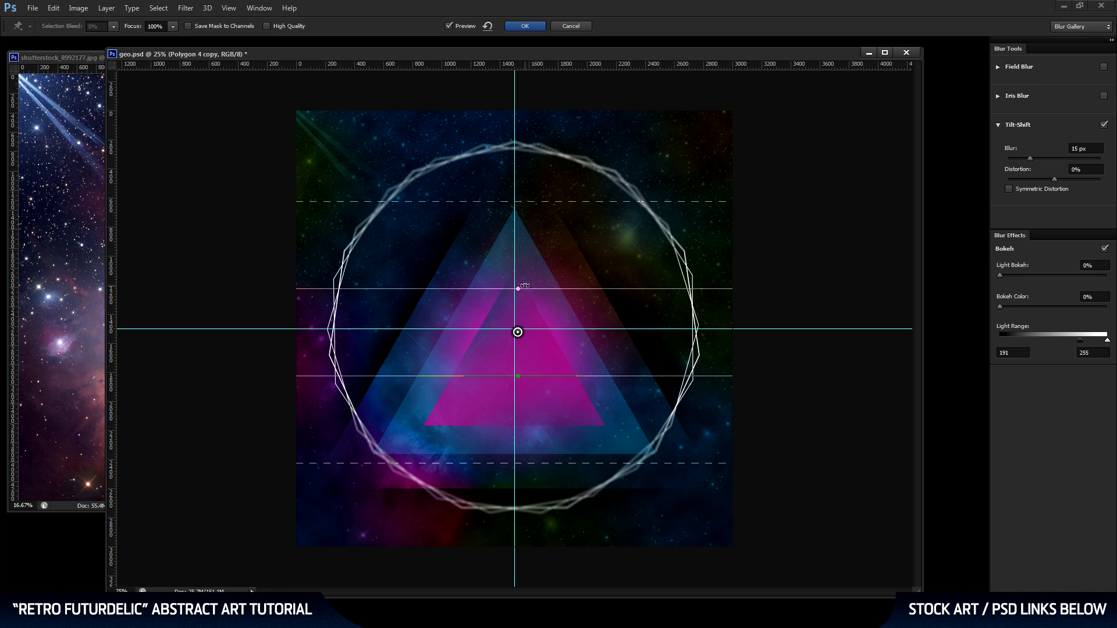
left_click_drag(528, 285, 546, 304)
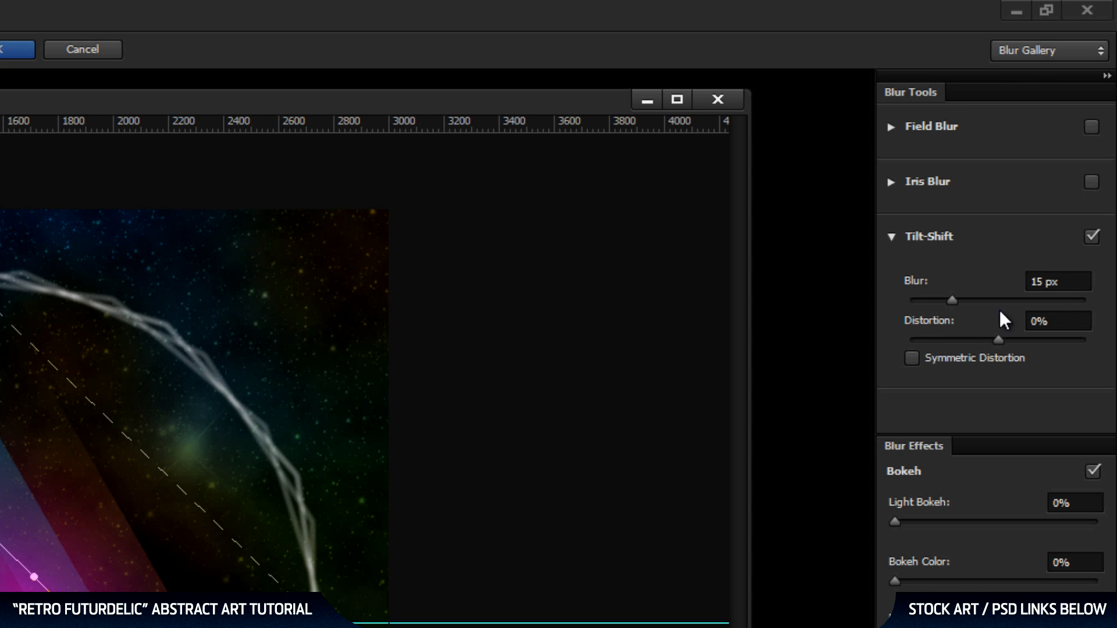
left_click(1055, 322)
type("2")
key("Return")
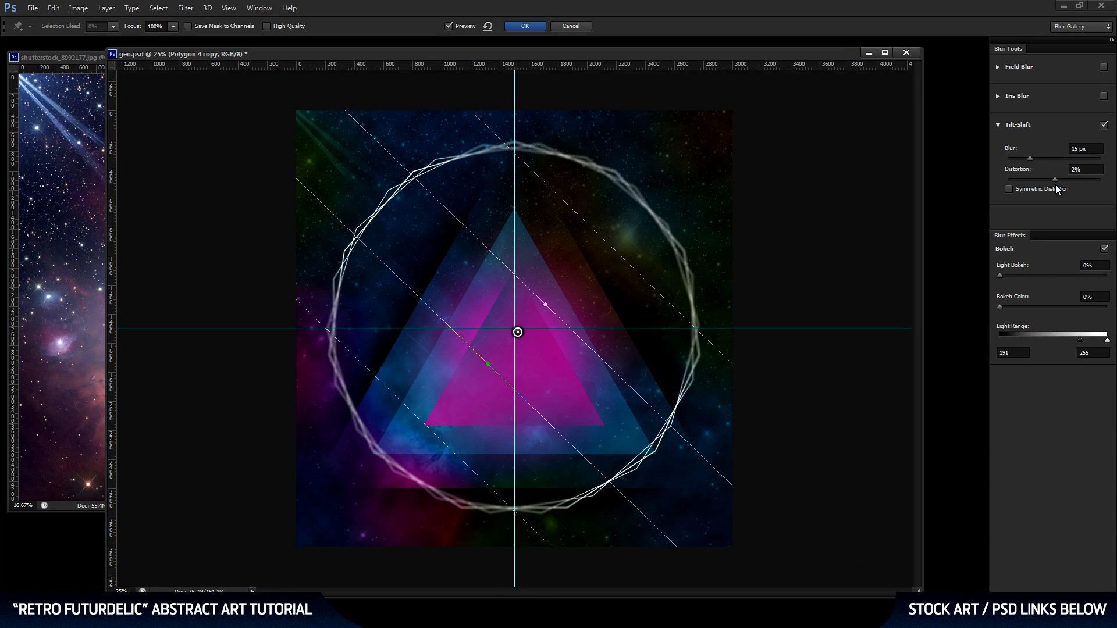
key("Return")
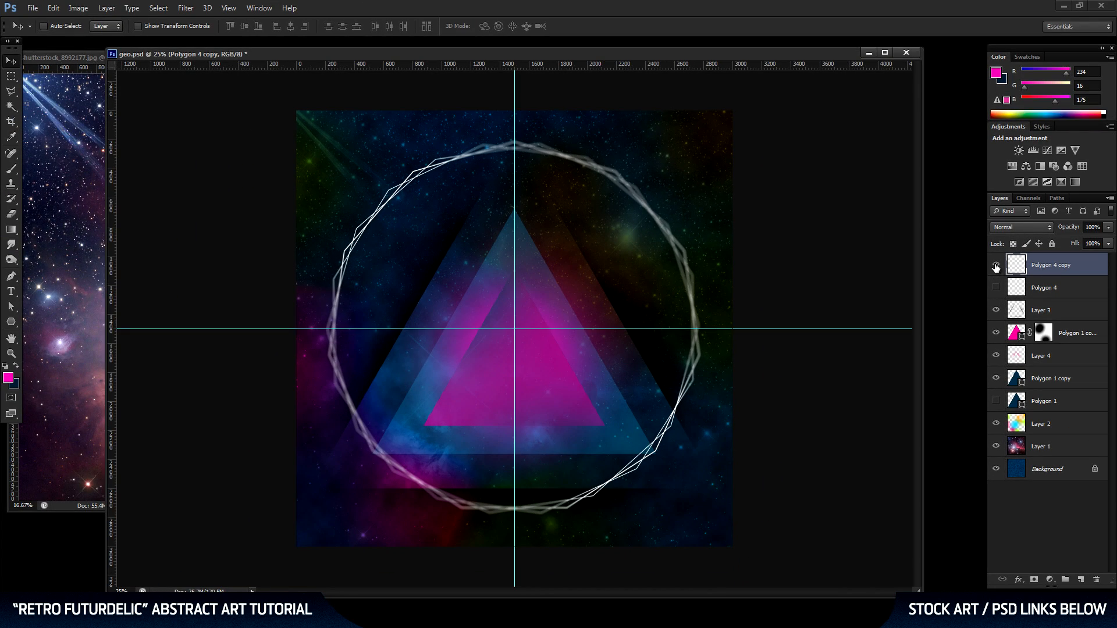
Hide the tilt-shifted copy and make another duplicate of the sharp Polygon 4 outline layer.
left_click(996, 264)
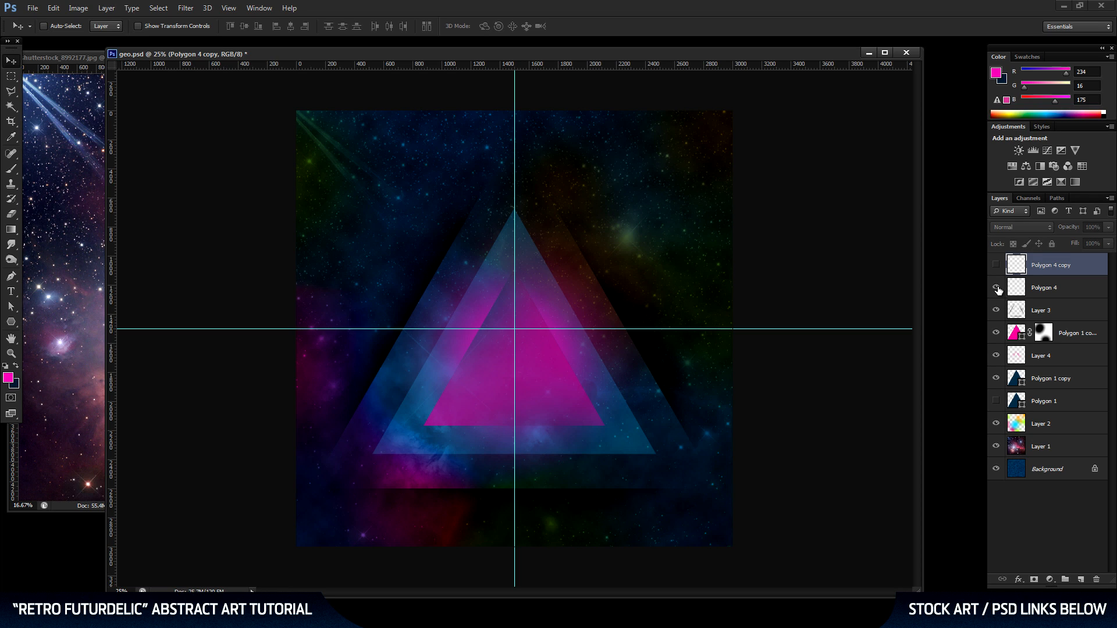
left_click(997, 287)
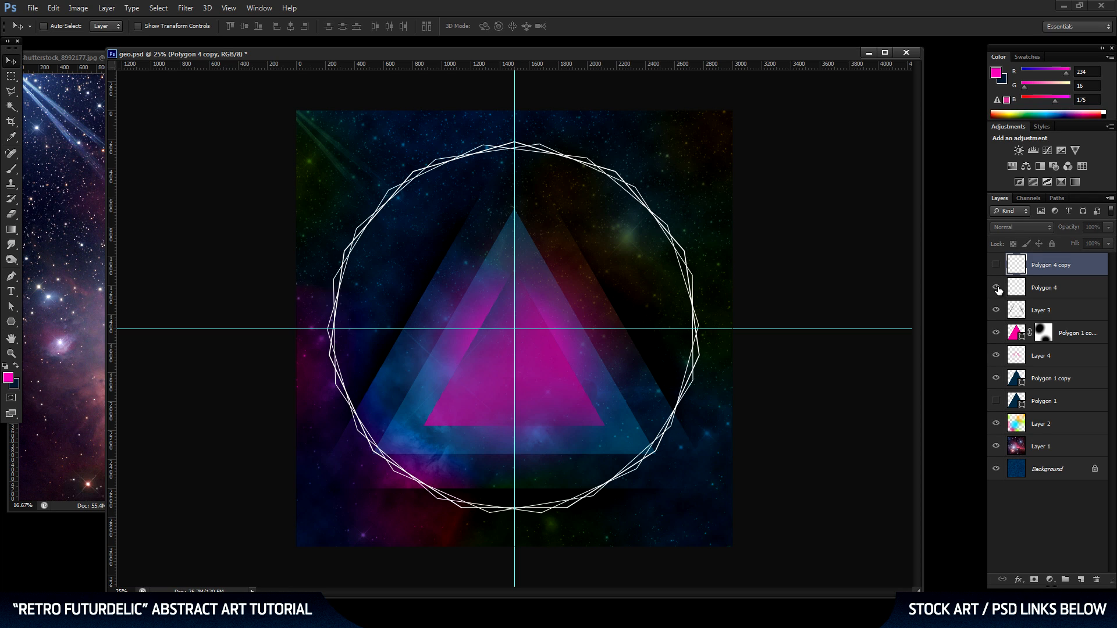
left_click(1060, 291)
left_click_drag(1071, 290, 1081, 580)
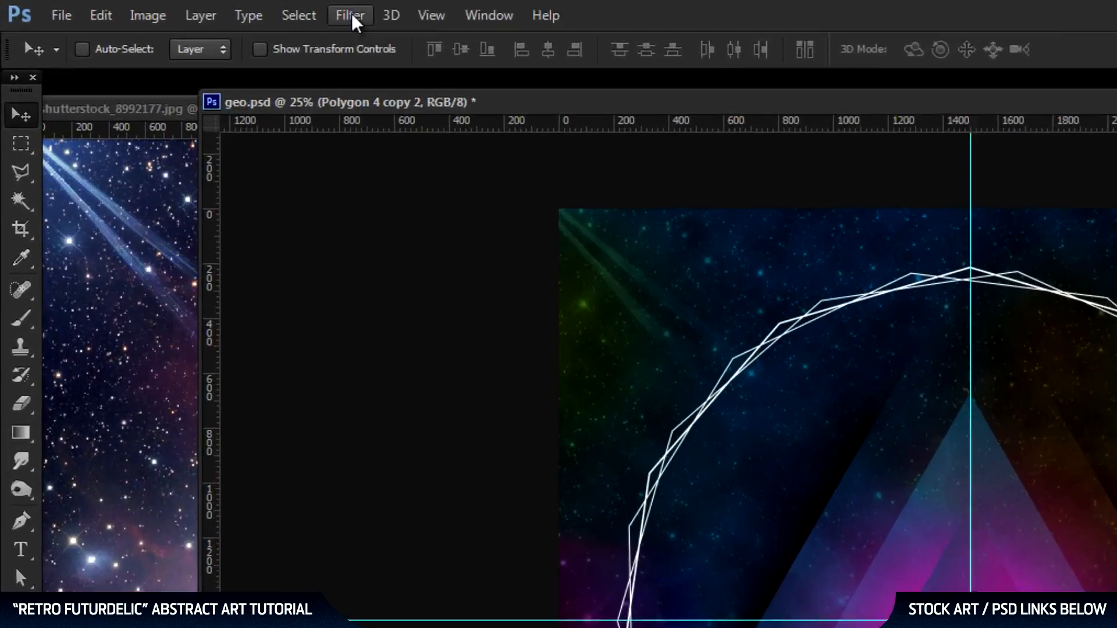
Apply a Gaussian Blur with a 9-pixel radius to the new outline copy.
left_click(186, 7)
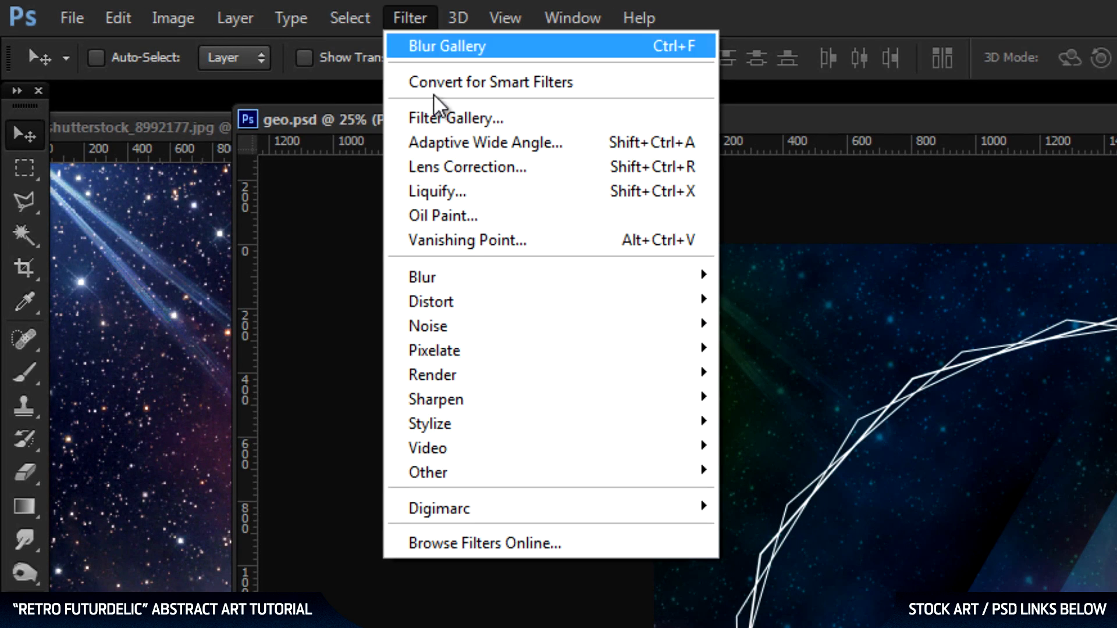
mouse_move(466, 276)
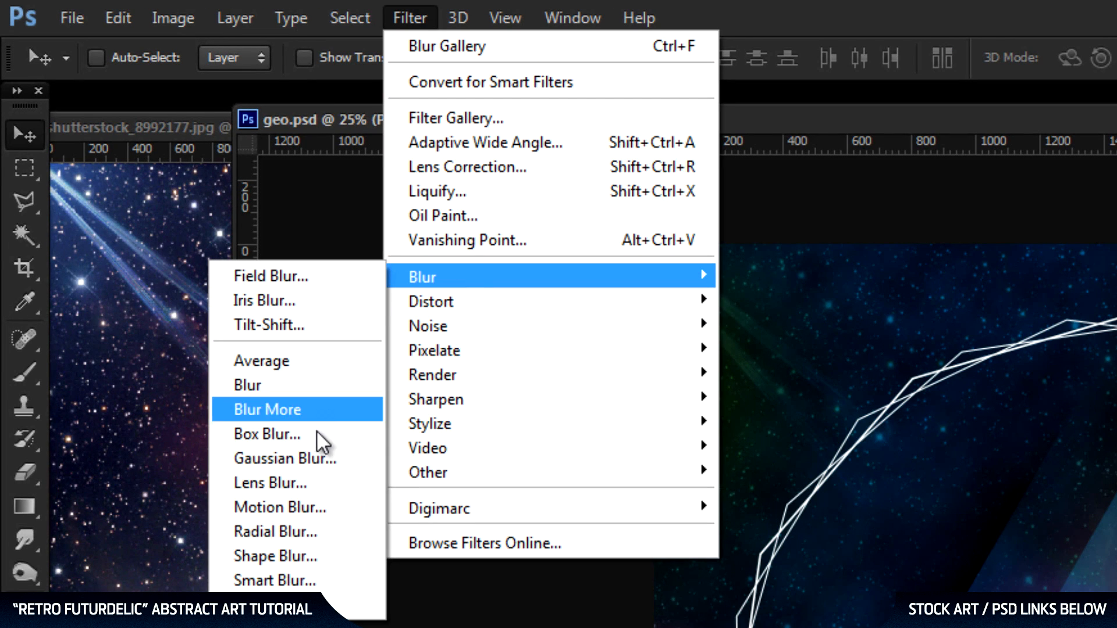
left_click(314, 457)
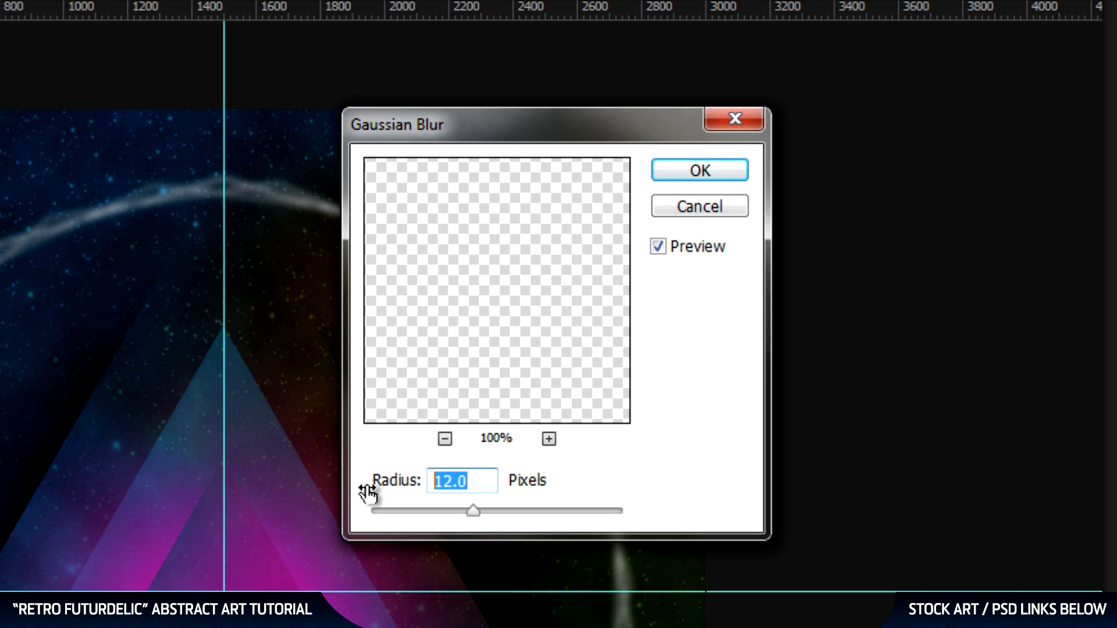
type("9")
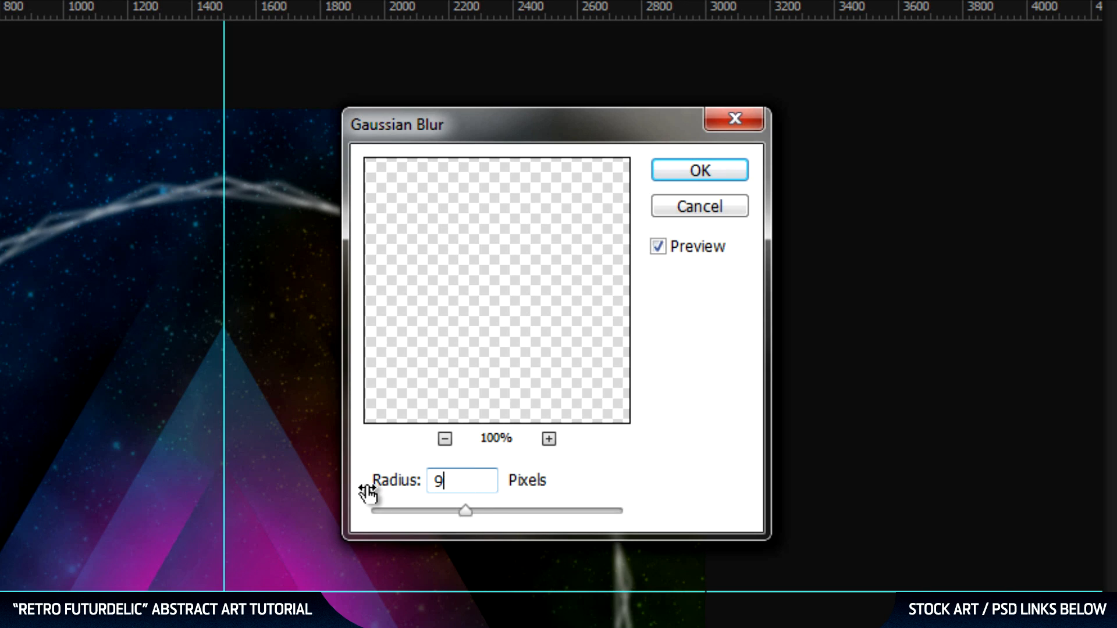
key("Return")
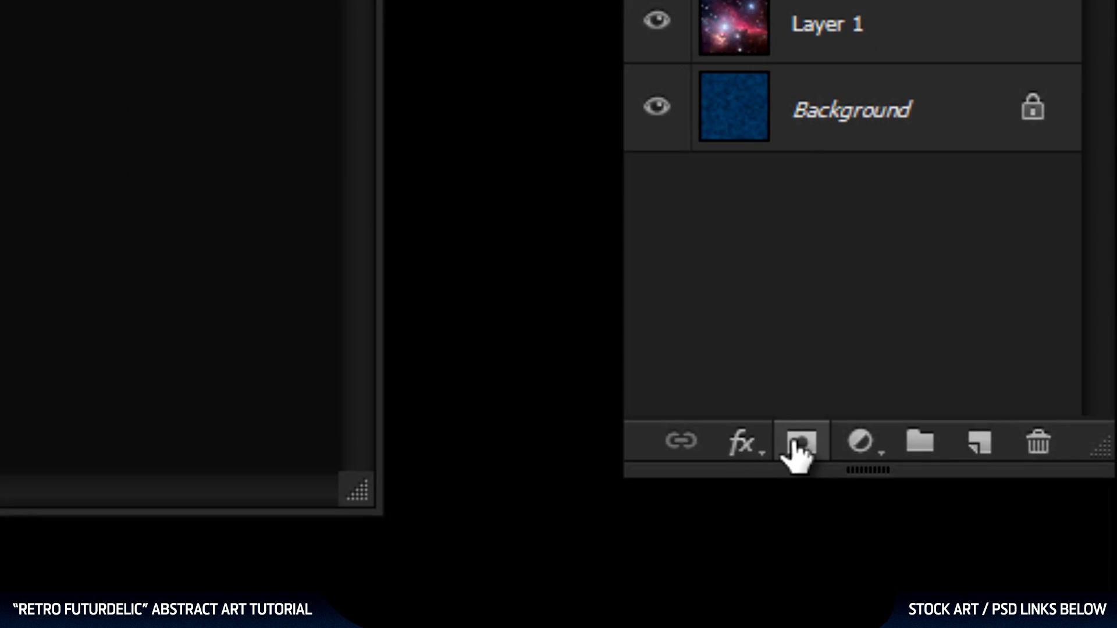
Add a layer mask to the blurred copy and brush black over the upper-left and lower-right parts of the ring.
left_click(797, 449)
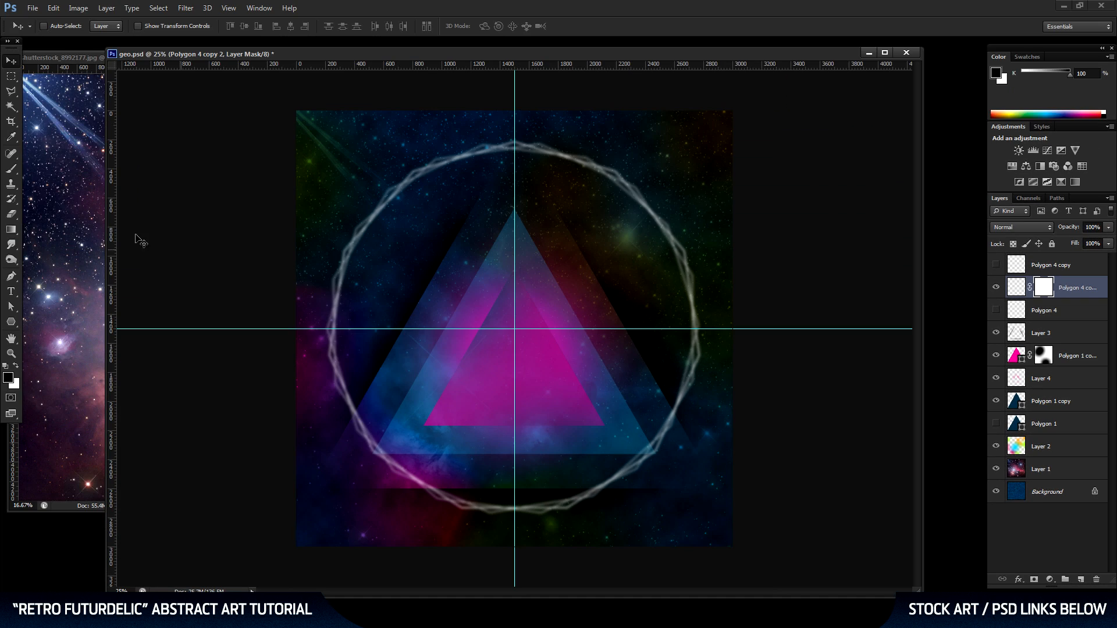
left_click(11, 171)
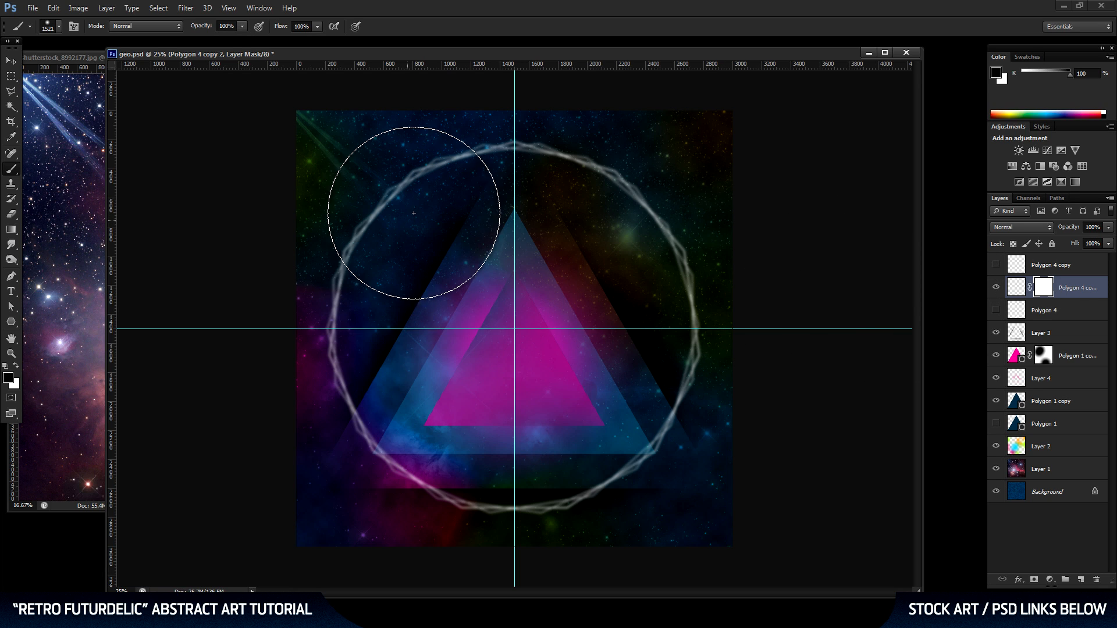
mouse_move(408, 216)
left_mouse_down()
mouse_move(386, 217)
mouse_move(404, 211)
mouse_move(418, 238)
left_mouse_up()
mouse_move(643, 424)
left_mouse_down()
mouse_move(634, 466)
mouse_move(629, 444)
mouse_move(599, 476)
left_mouse_up()
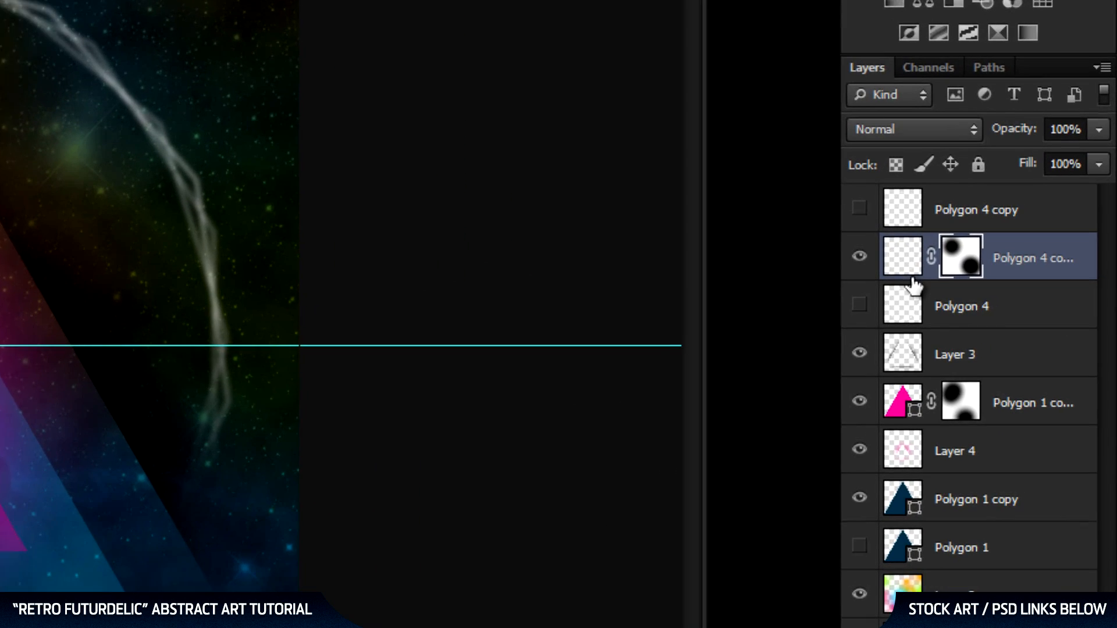
Load the blurred copy's mask as an inverted selection and show the sharp Polygon 4 layer.
left_click_drag(964, 271, 959, 255)
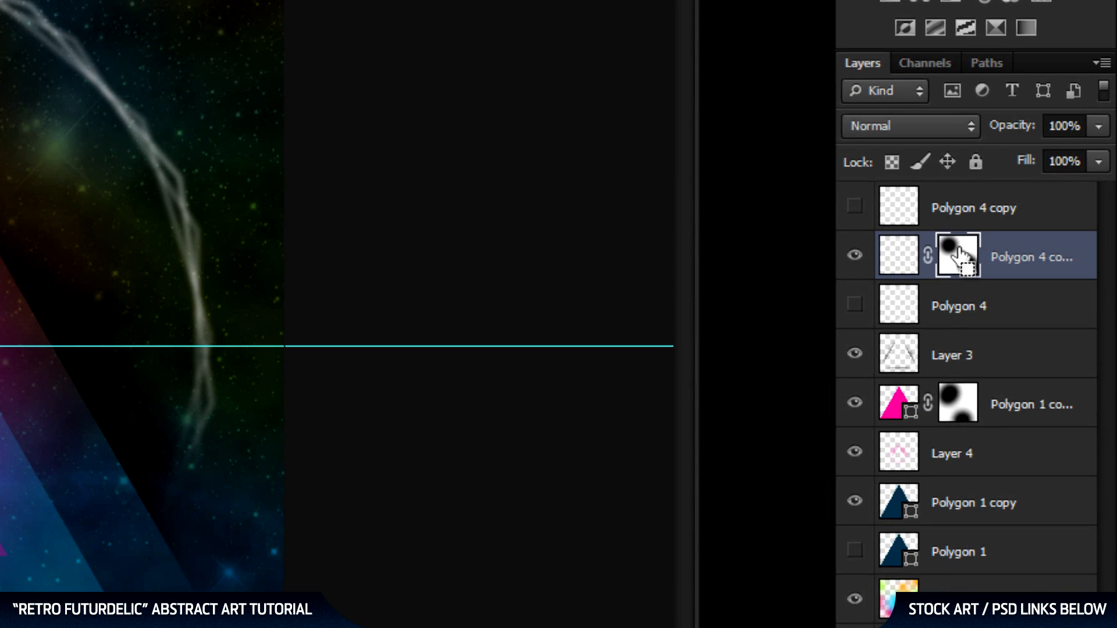
left_click(960, 251, "ctrl")
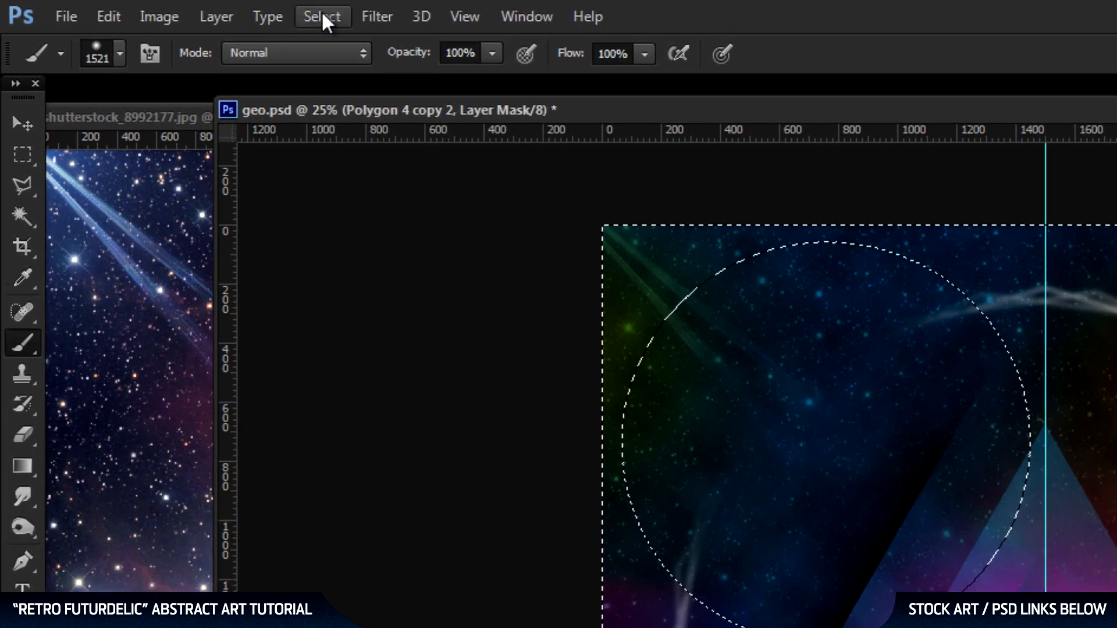
left_click(158, 8)
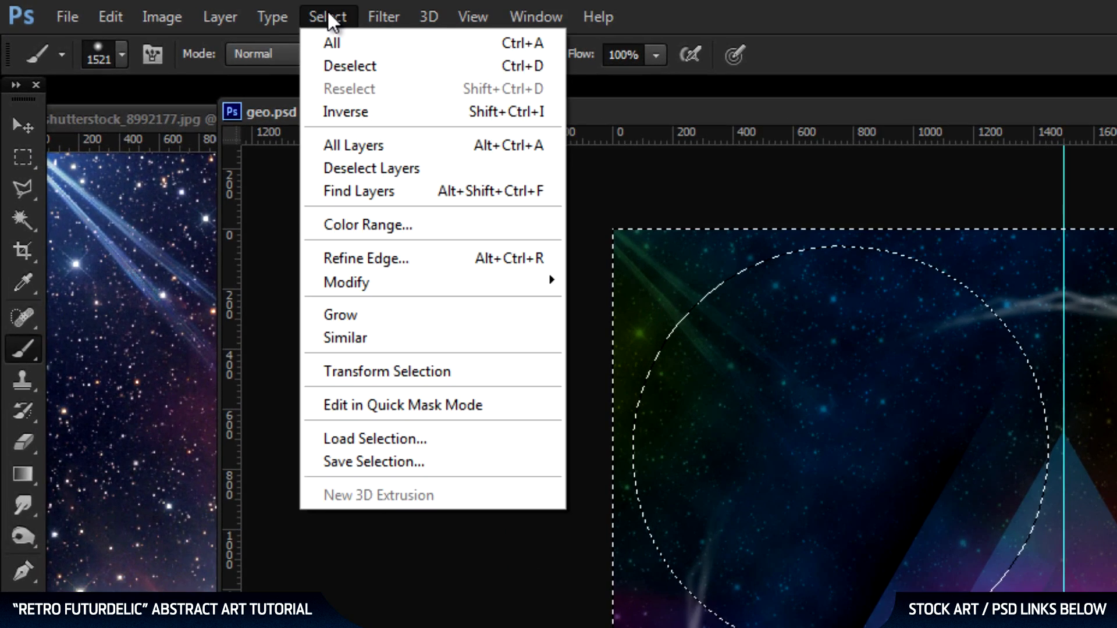
left_click(344, 110)
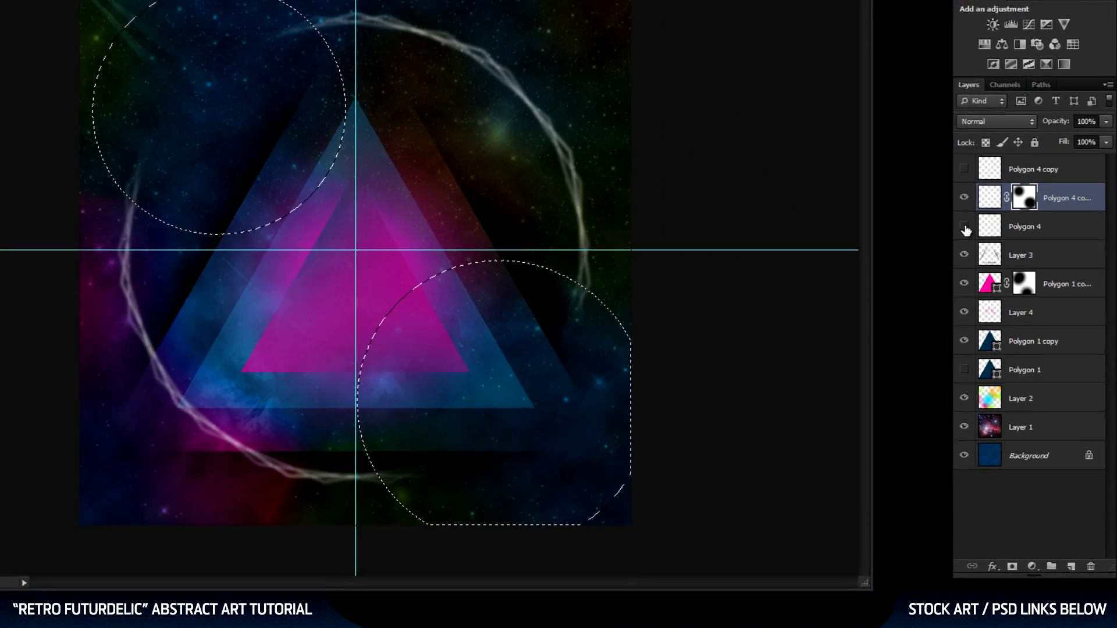
left_click(996, 310)
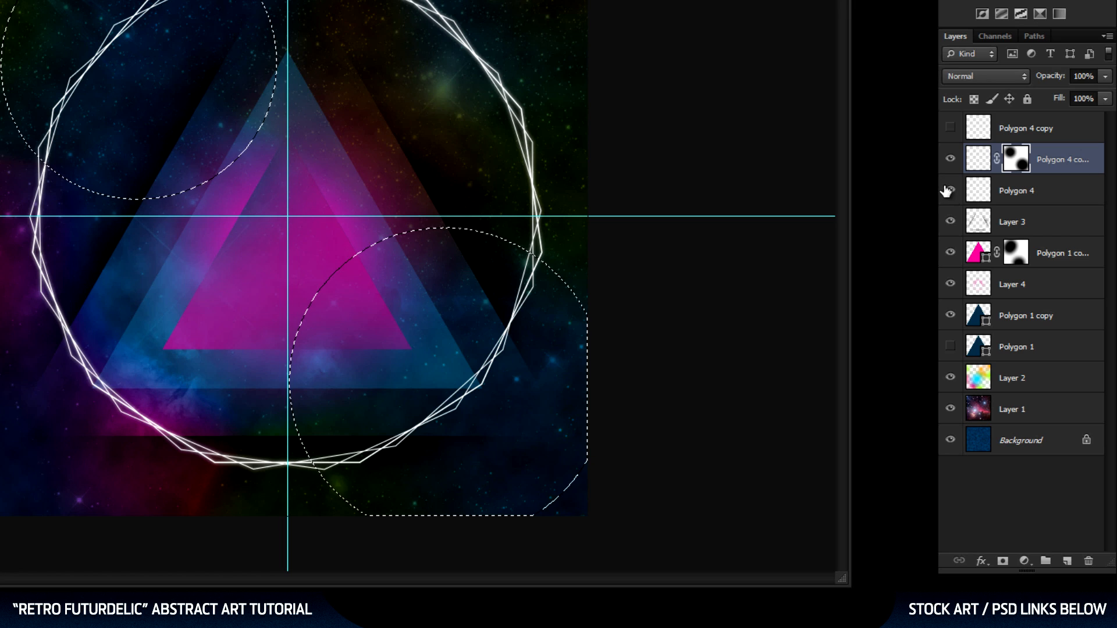
Mask the sharp Polygon 4 layer with the active selection and merge it with the blurred copy above.
left_click(1040, 192)
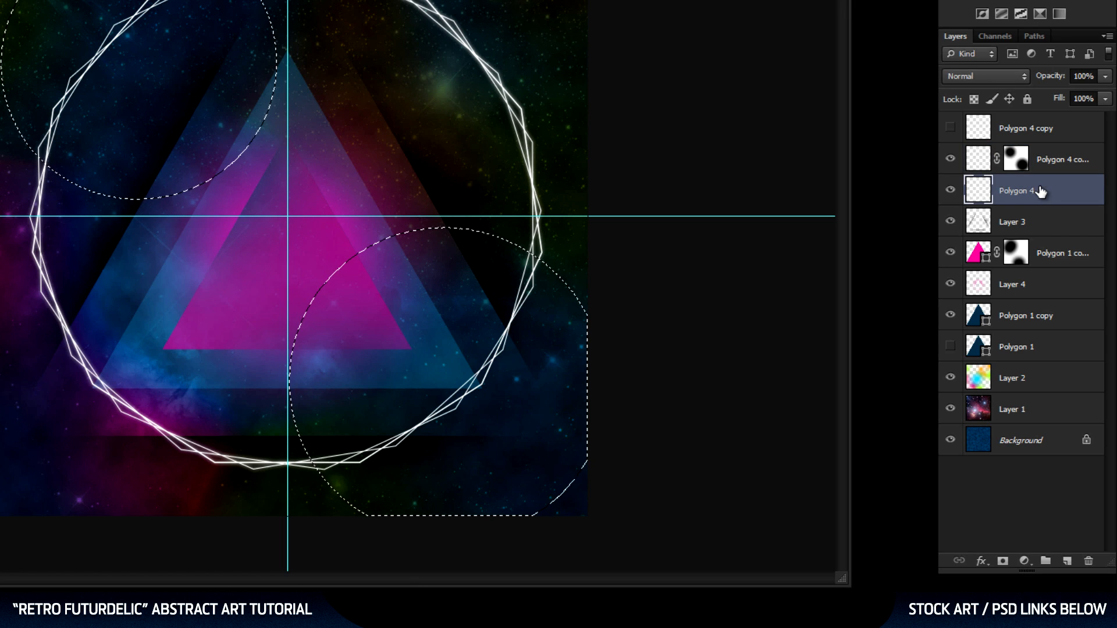
left_click(1002, 562)
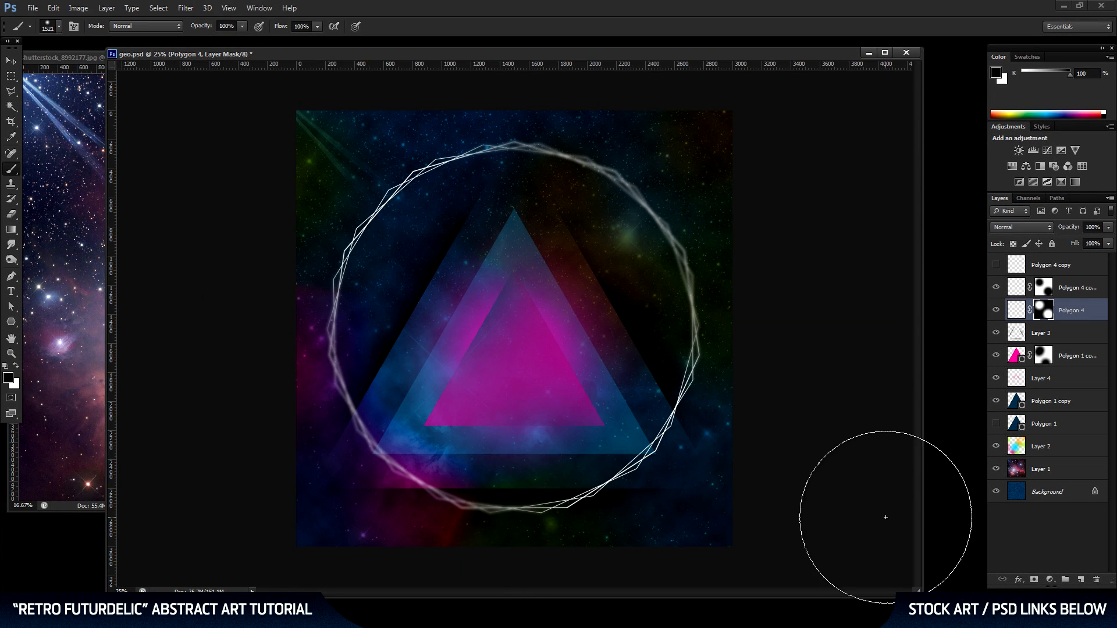
left_click(11, 60)
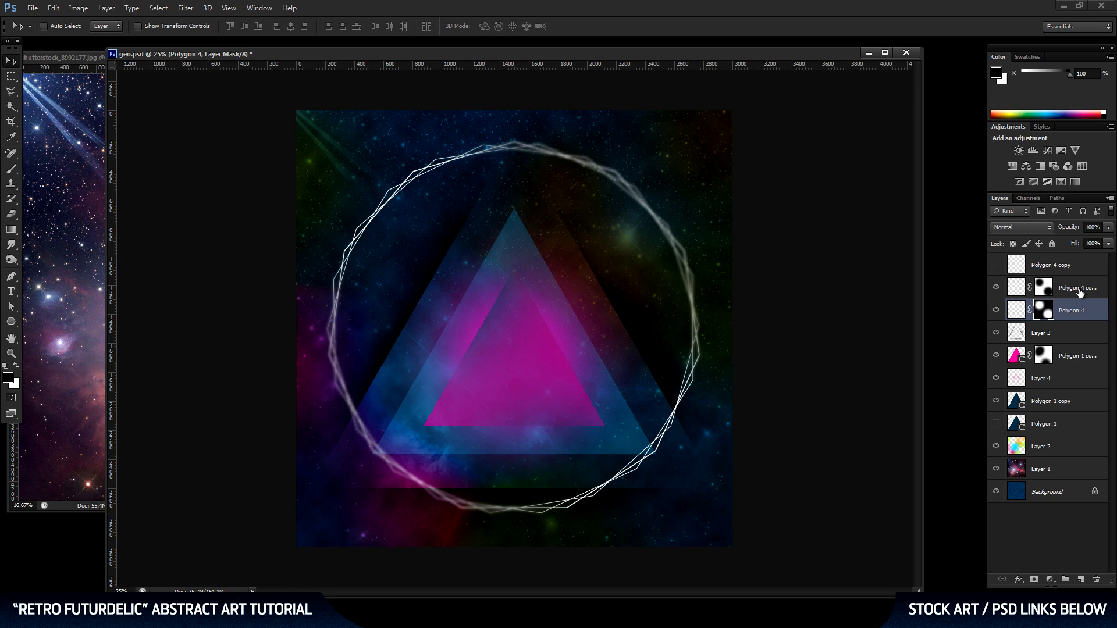
left_click(1077, 289, "shift")
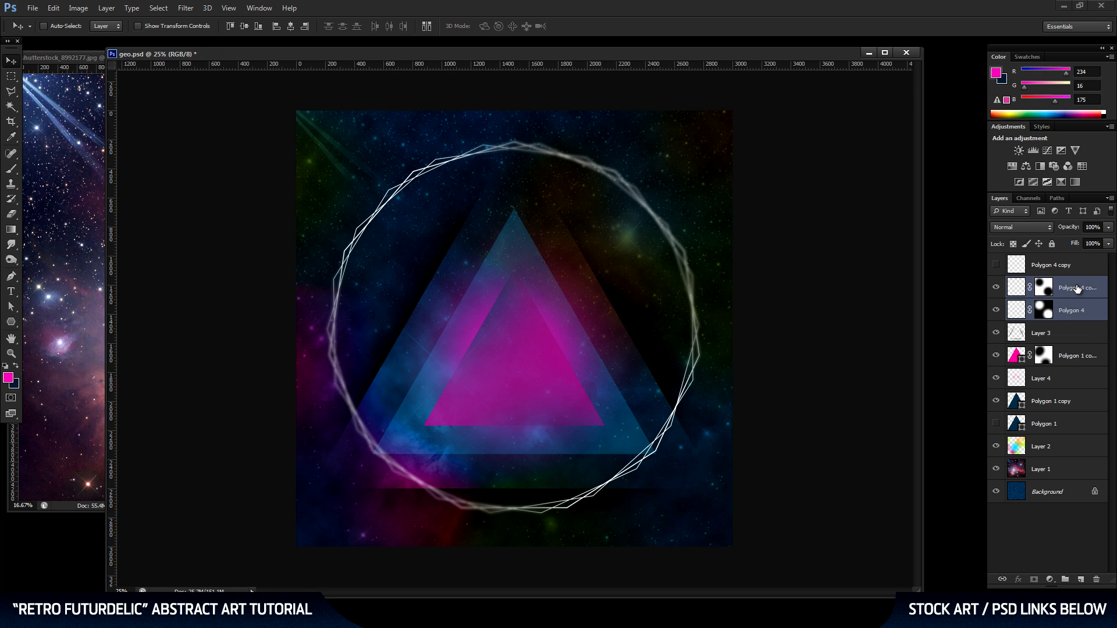
key("ctrl+e")
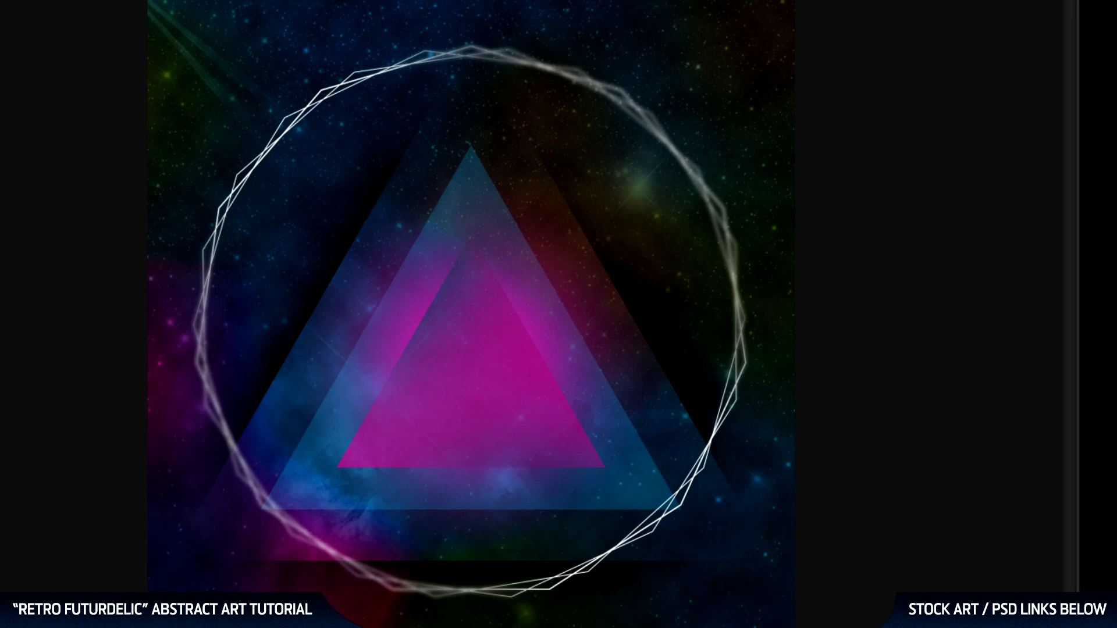
Show the tilt-shifted Polygon 4 copy instead of the merged ring and add a smaller concentric duplicate inside it.
left_click(998, 289)
left_click(998, 288)
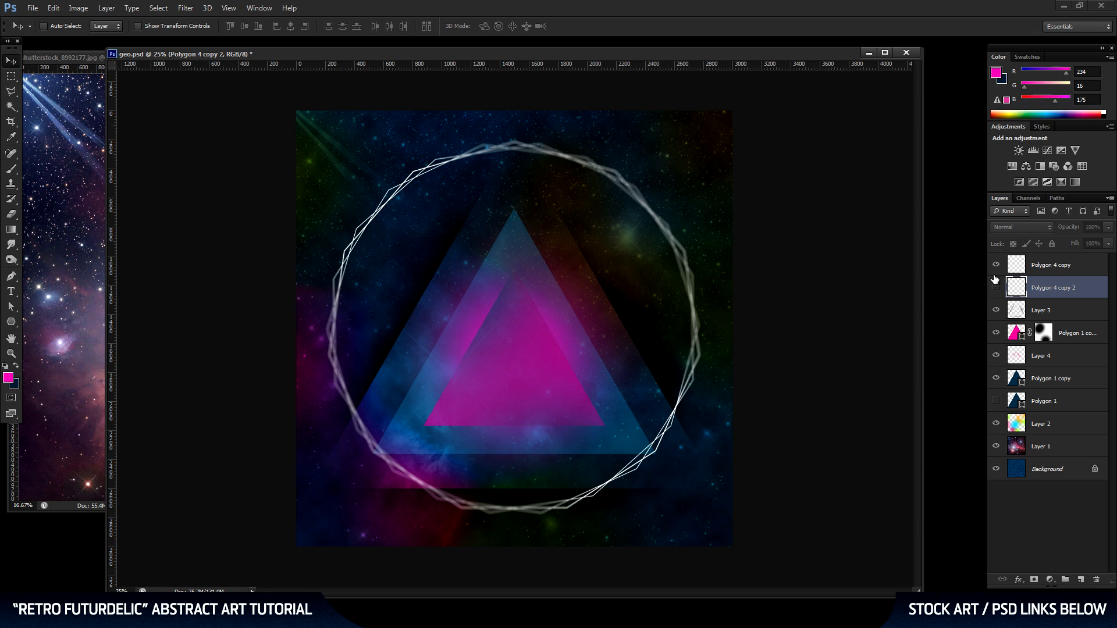
left_click_drag(1064, 267, 1081, 579)
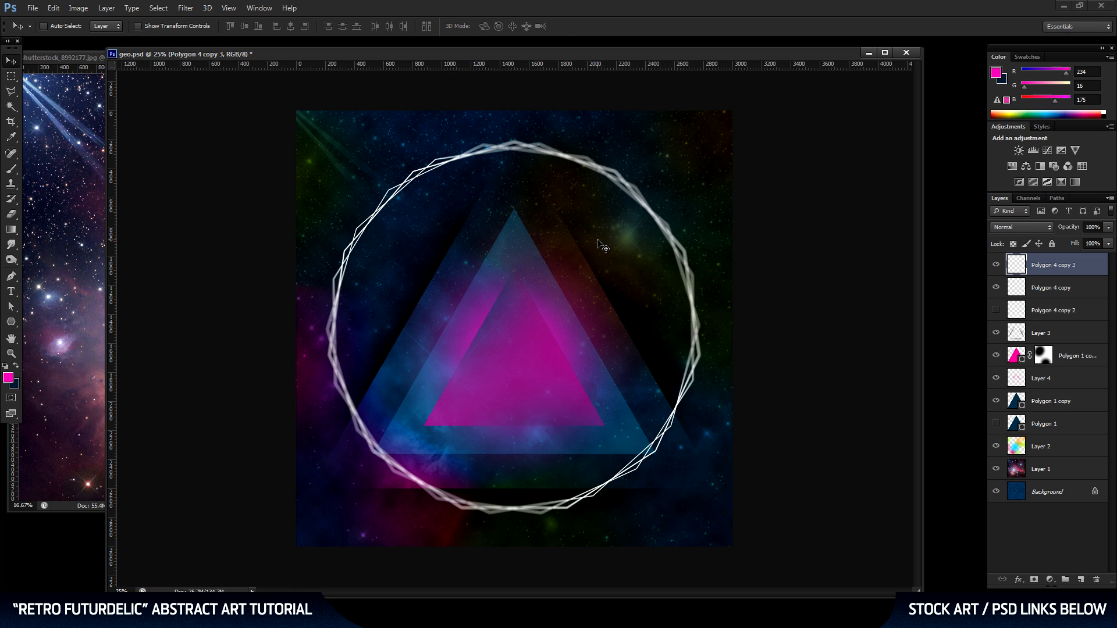
key("ctrl+t")
left_click_drag(700, 142, 628, 164)
key("Return")
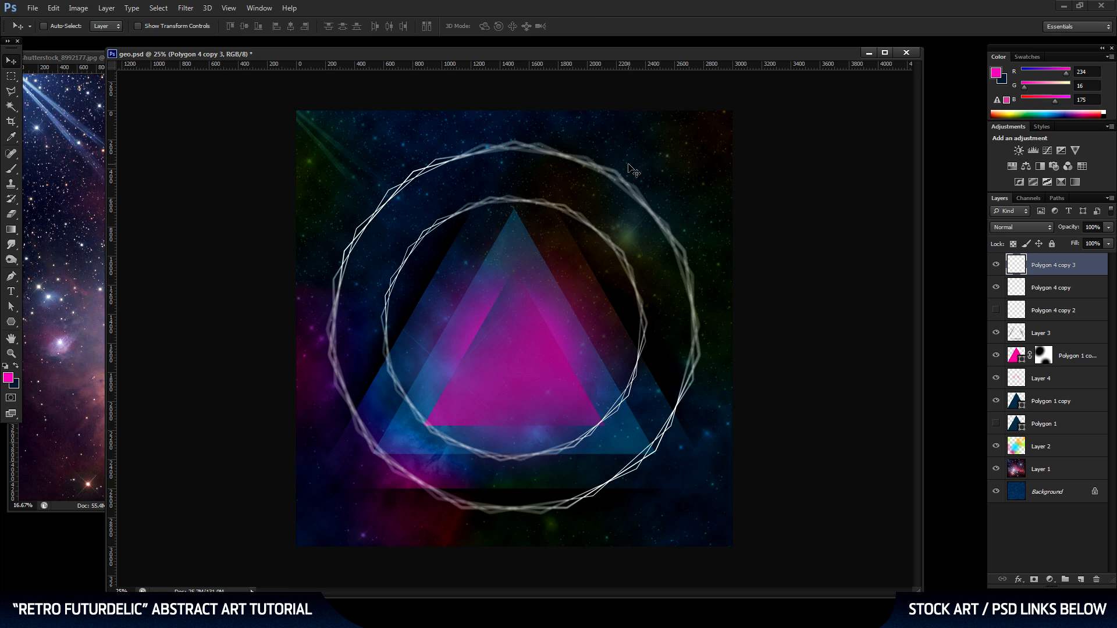
Merge the outer and inner rings into one layer and nudge it slightly down the canvas.
left_click(1071, 291, "shift")
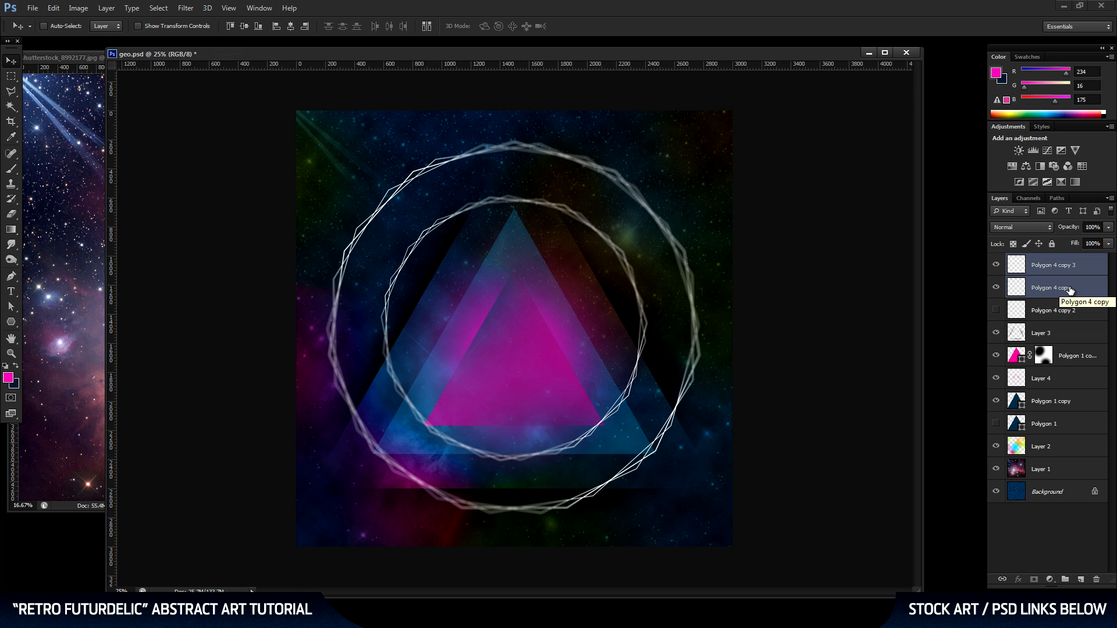
key("ctrl+e")
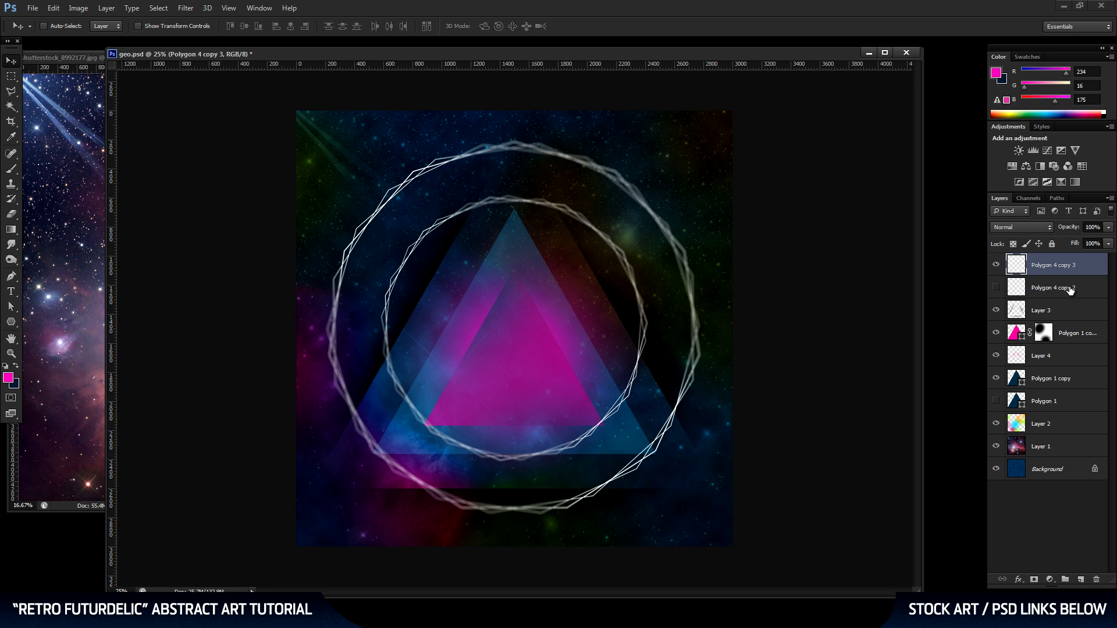
key("shift+Down")
key("shift+Down")
key("shift+Down")
key("shift+Down")
key("shift+Down")
key("shift+Down")
key("shift+Down")
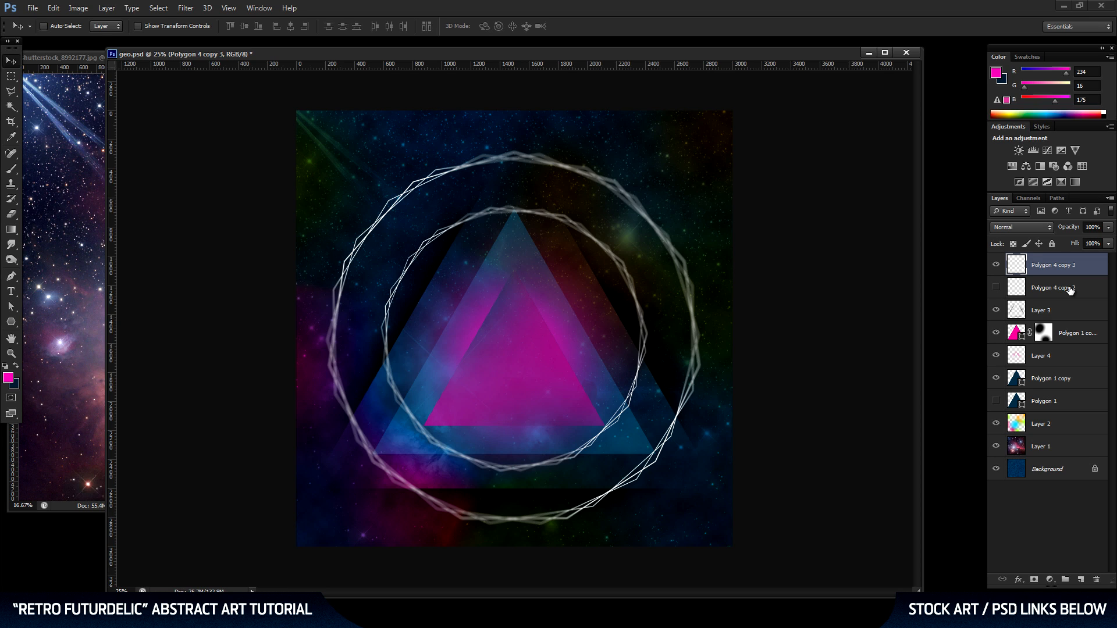
key("shift+Down")
key("shift+Down")
key("shift+Down")
key("shift+Down")
key("shift+Down")
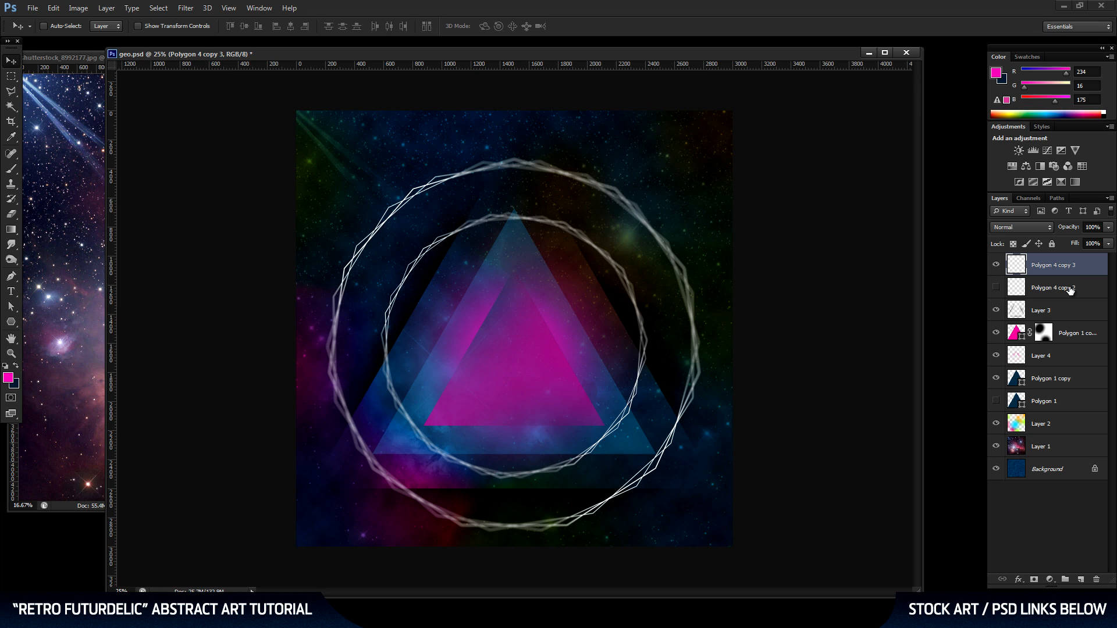
key("shift+Down")
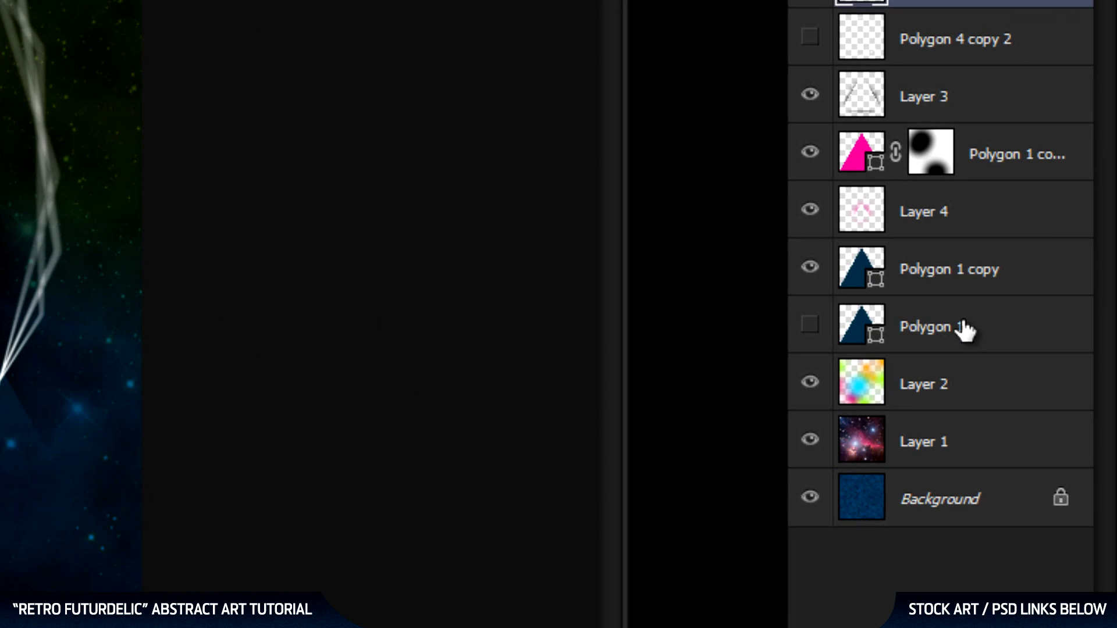
Mask the merged rings layer with an inverted selection of the large Polygon 1 triangle, keeping that triangle hidden.
left_click(984, 347)
left_click(866, 348)
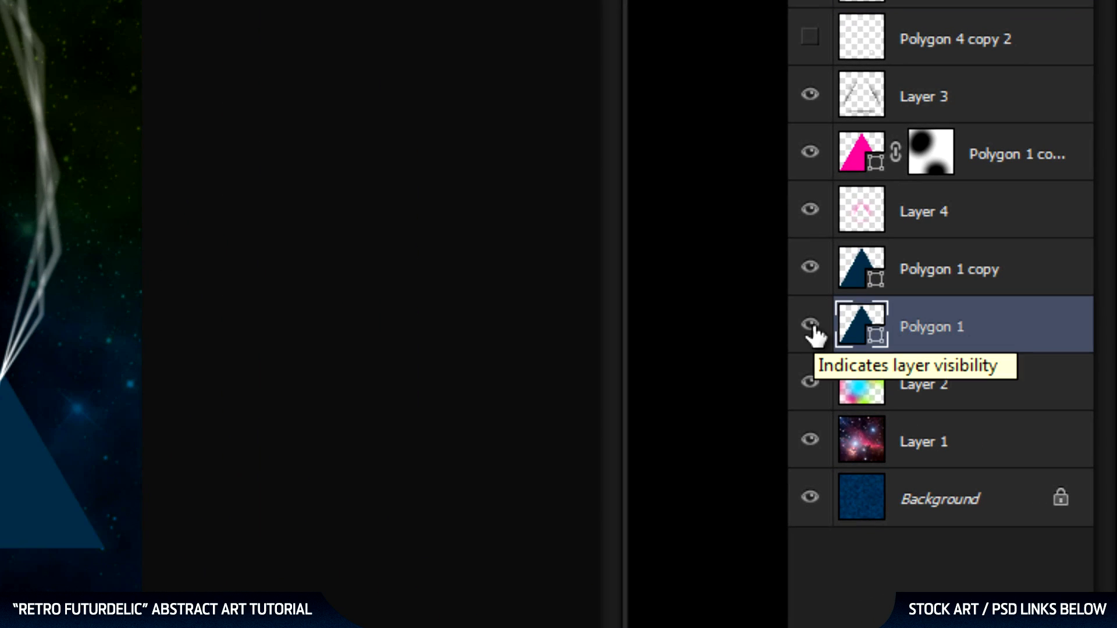
left_click(851, 332, "ctrl")
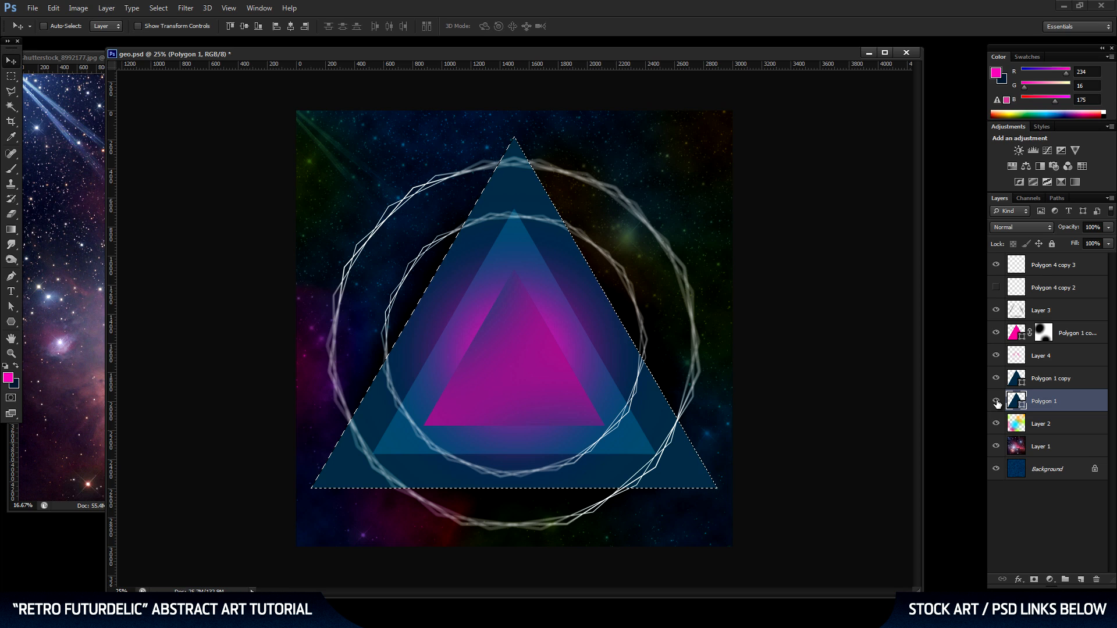
left_click(996, 402)
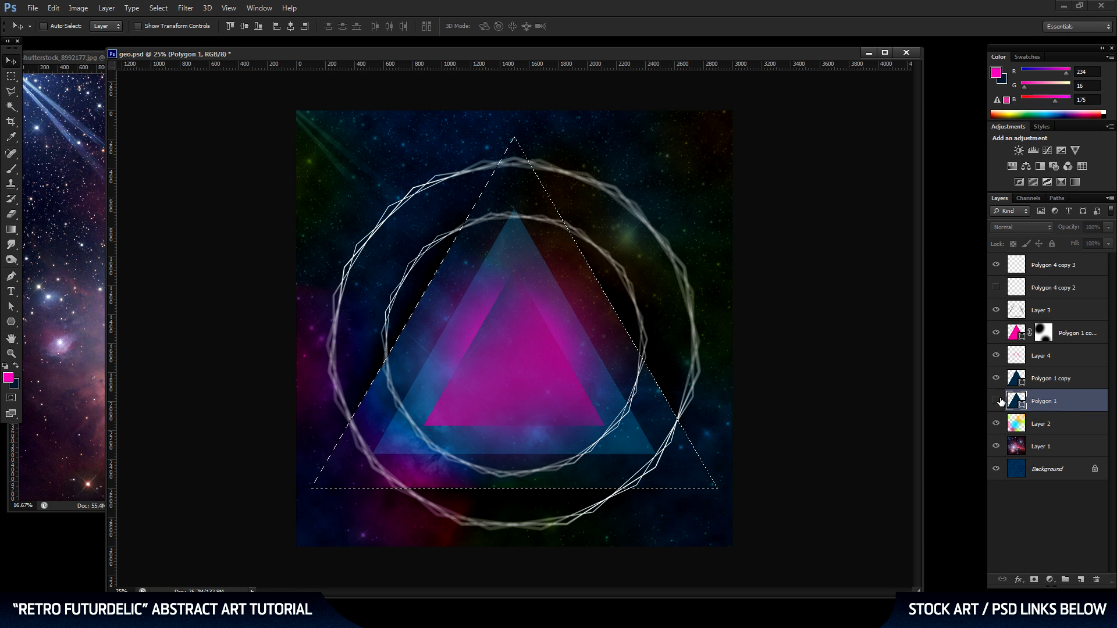
left_click(163, 10)
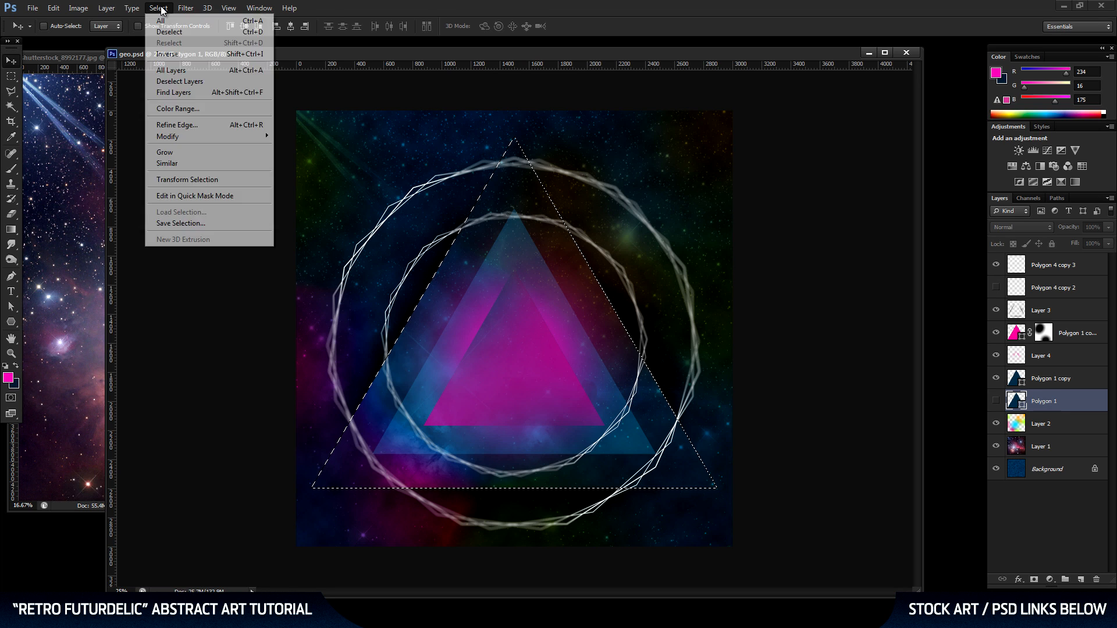
left_click(164, 51)
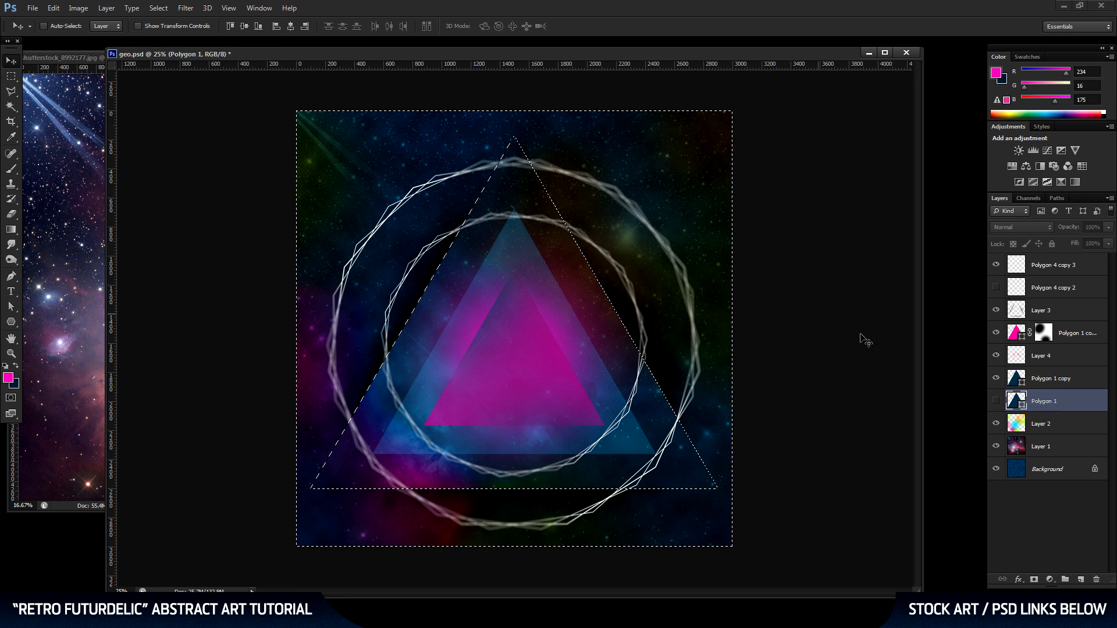
left_click(1063, 267)
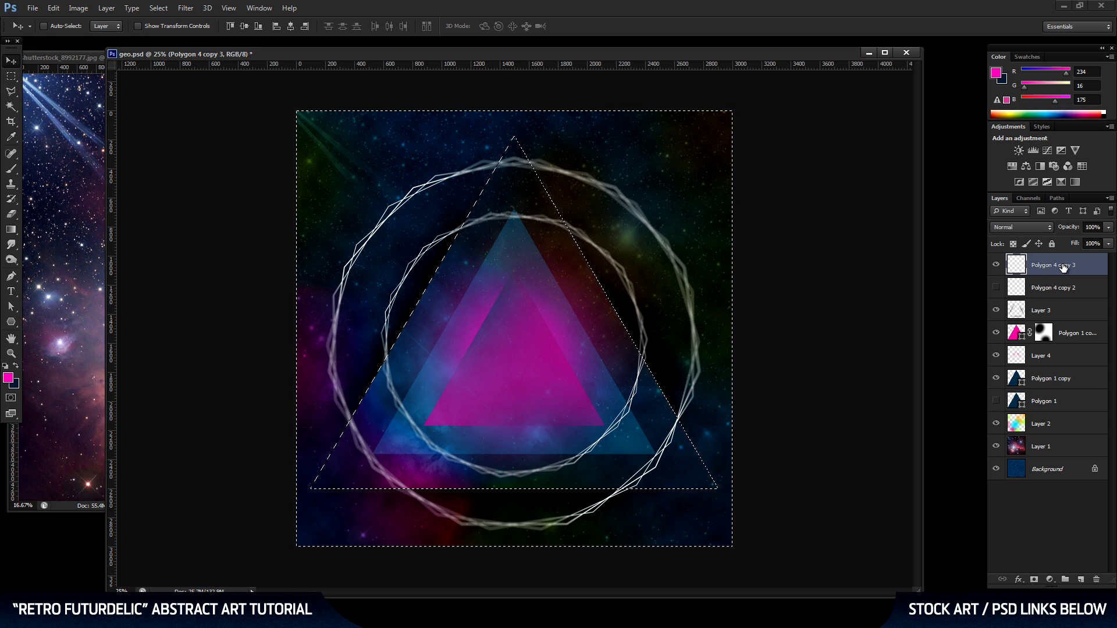
left_click(1034, 581)
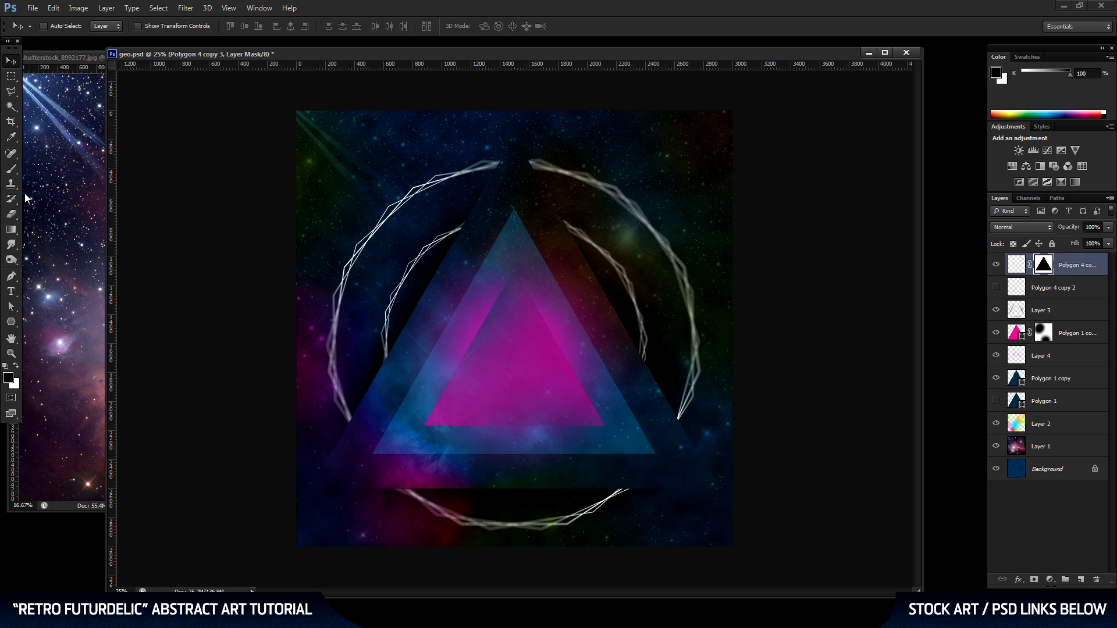
Set up a soft Brush with white as the foreground color and a size of 422 px.
left_click(10, 168)
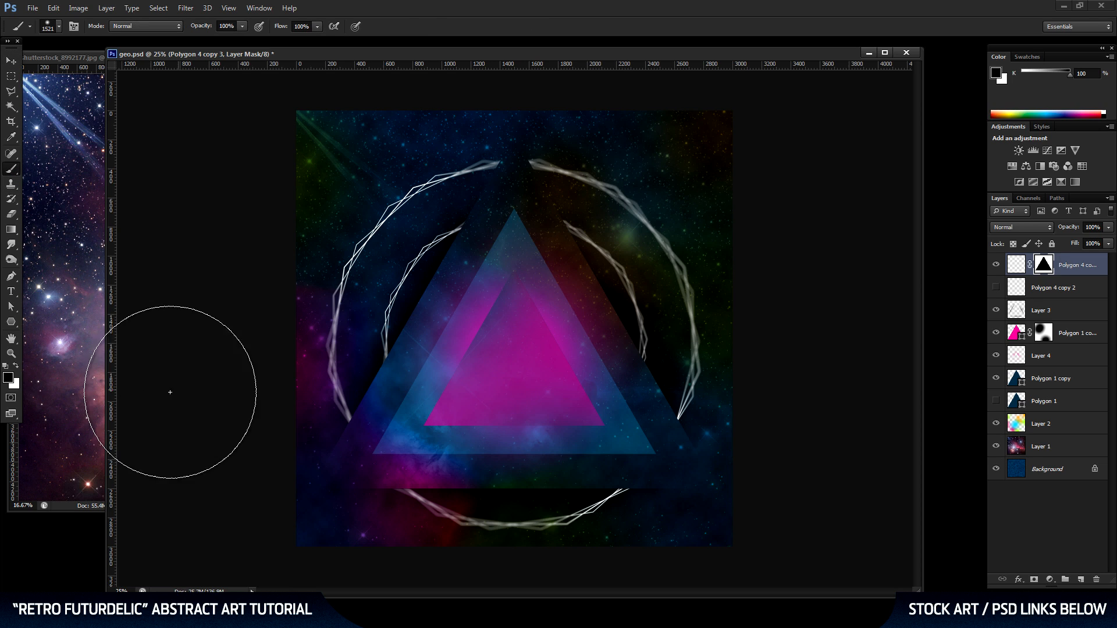
left_click(8, 378)
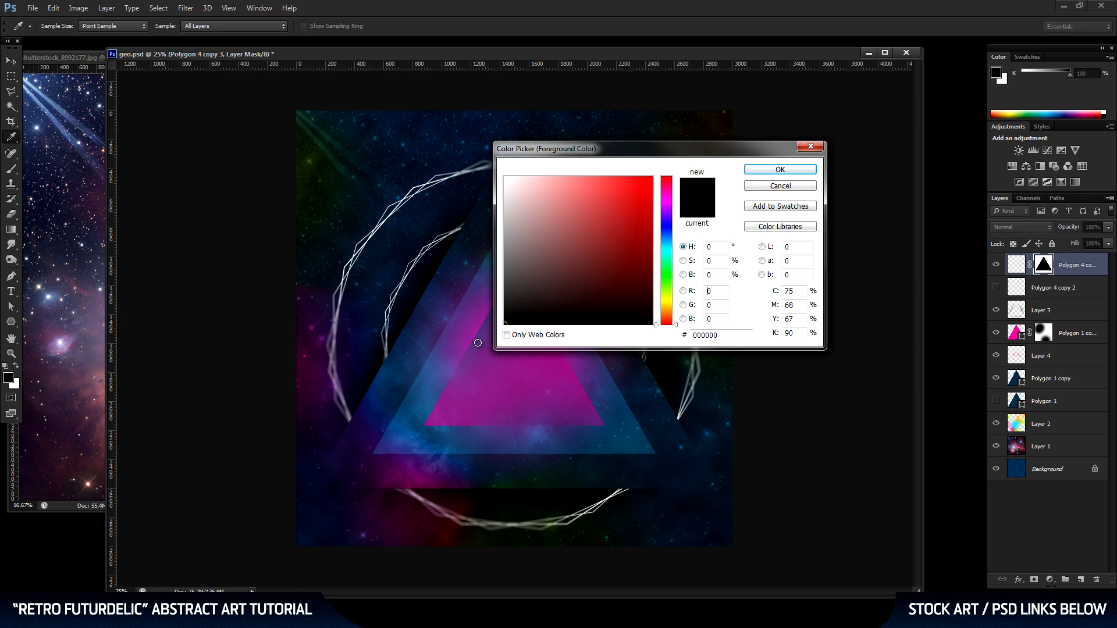
left_click(780, 169)
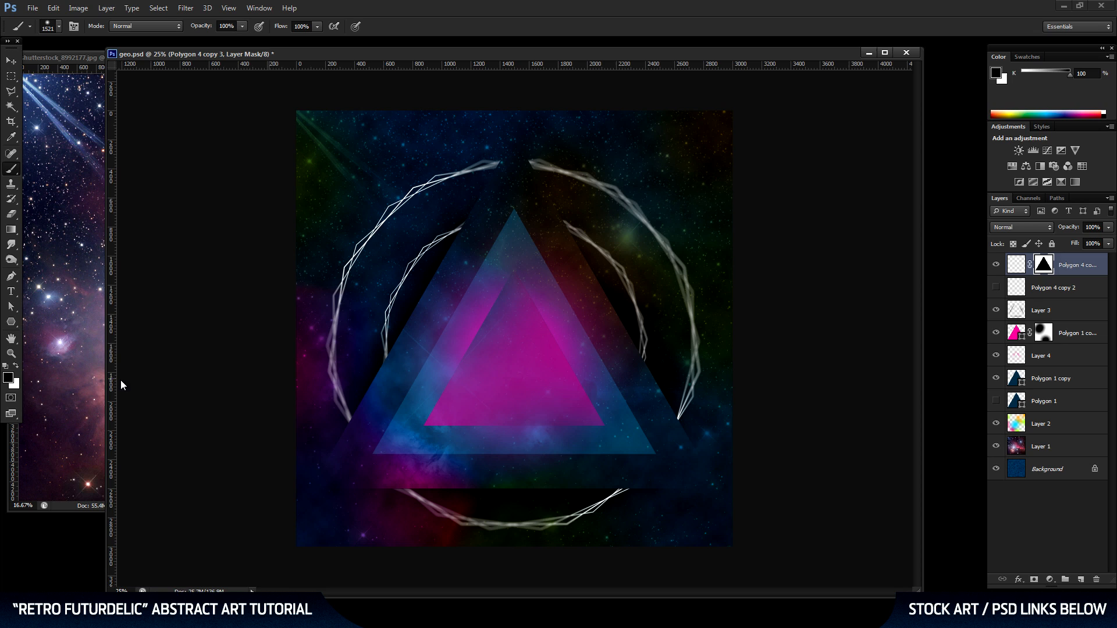
left_click(16, 367)
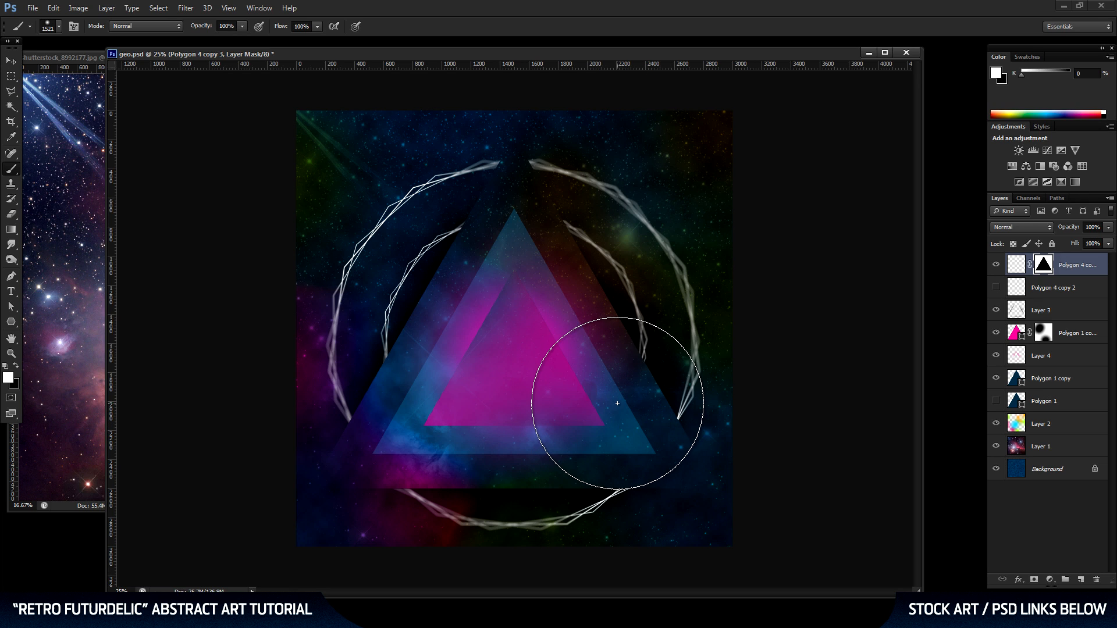
right_click(599, 411)
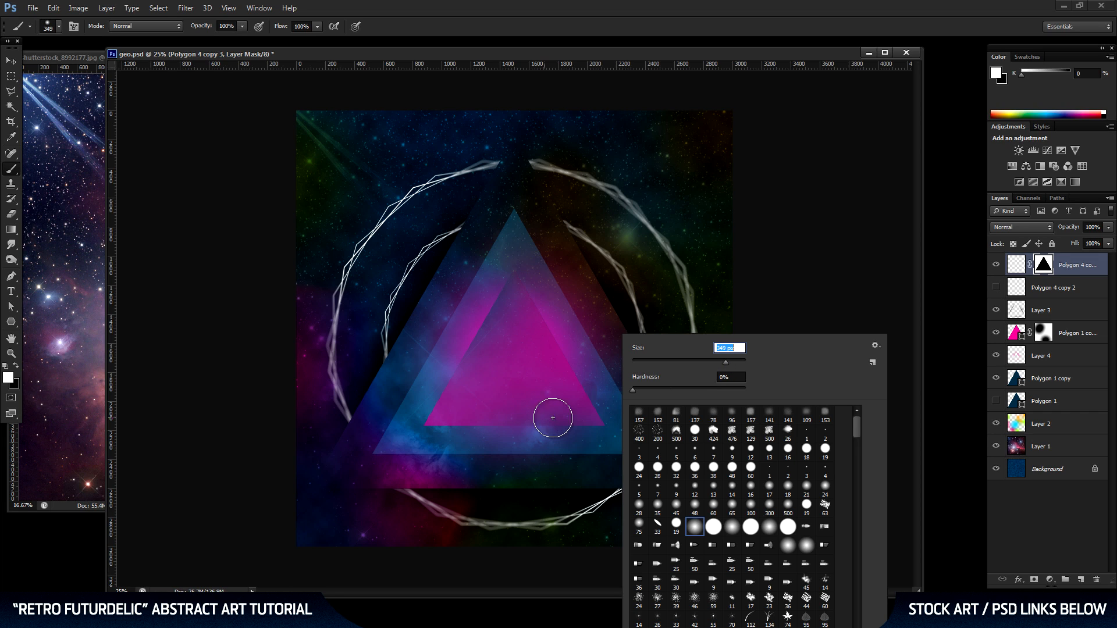
left_click_drag(727, 362, 730, 362)
left_click(662, 302)
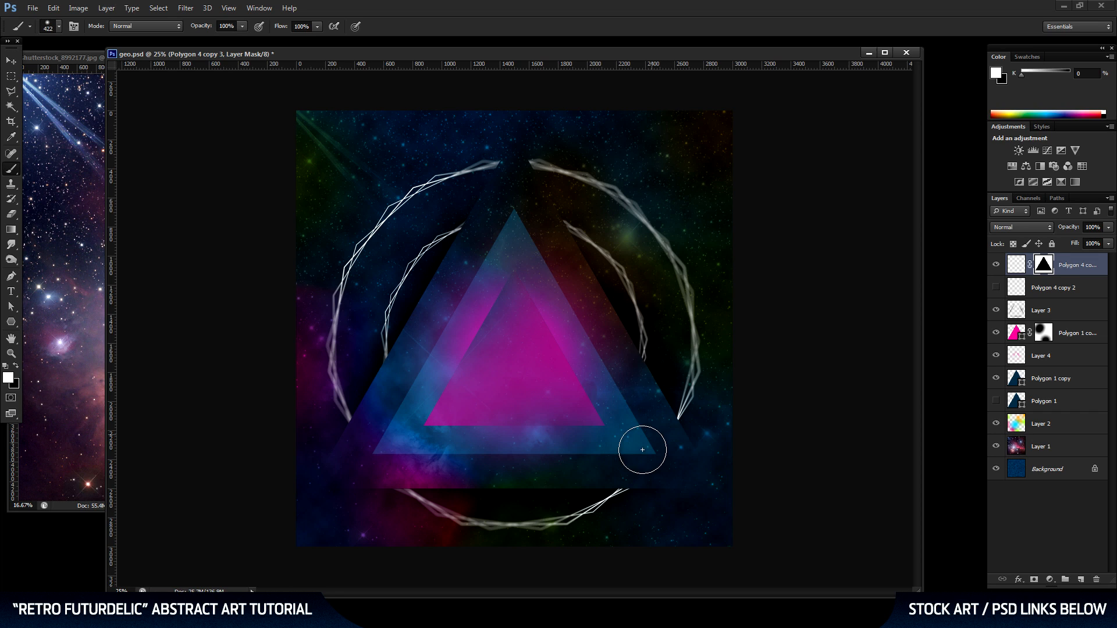
mouse_move(641, 348)
left_mouse_down()
mouse_move(572, 455)
mouse_move(496, 473)
left_mouse_up()
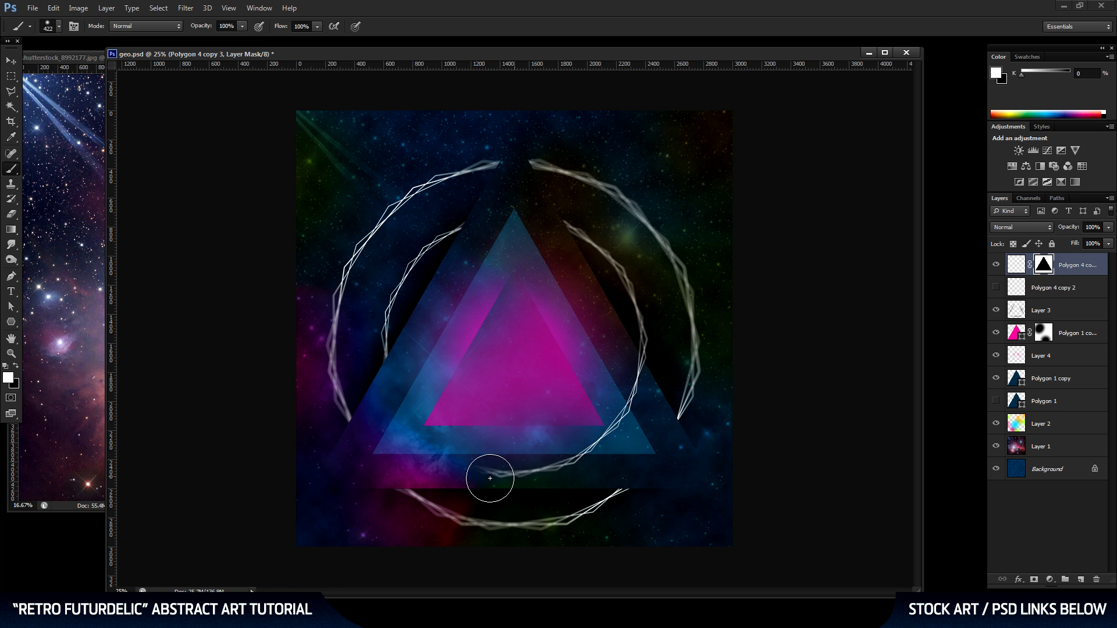
left_click_drag(698, 387, 621, 484)
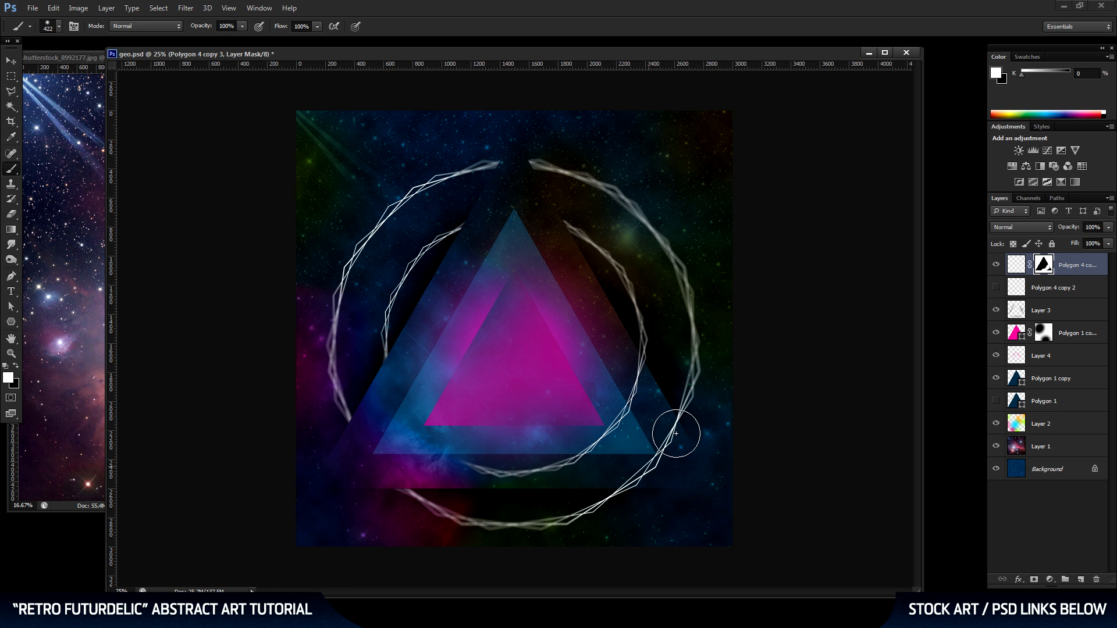
left_click_drag(556, 227, 551, 225)
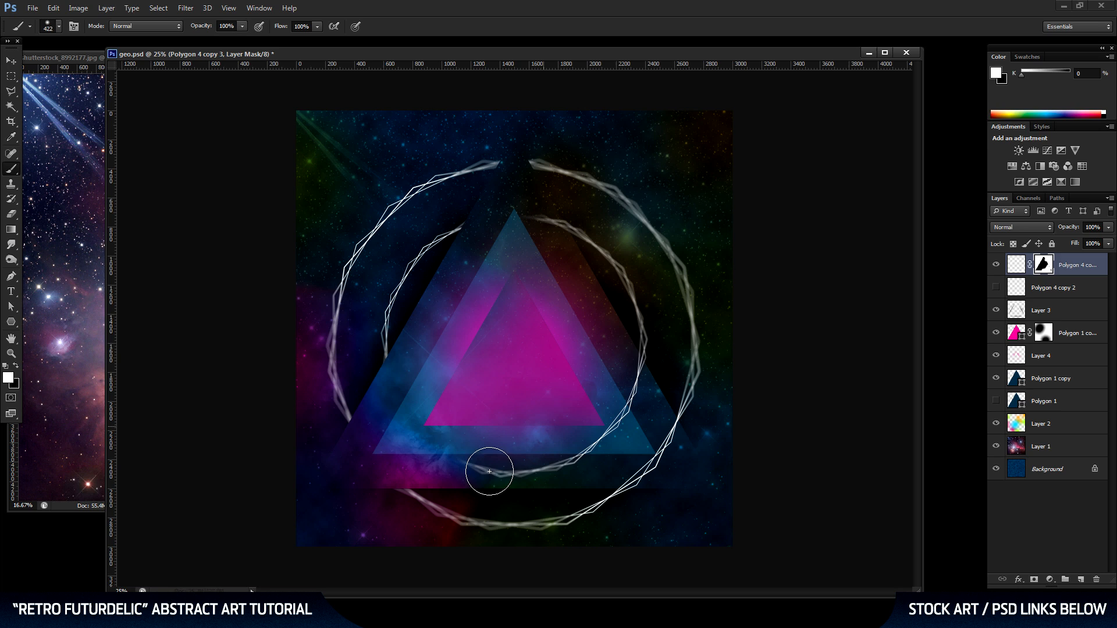
left_click_drag(387, 363, 388, 373)
left_click_drag(481, 182, 491, 174)
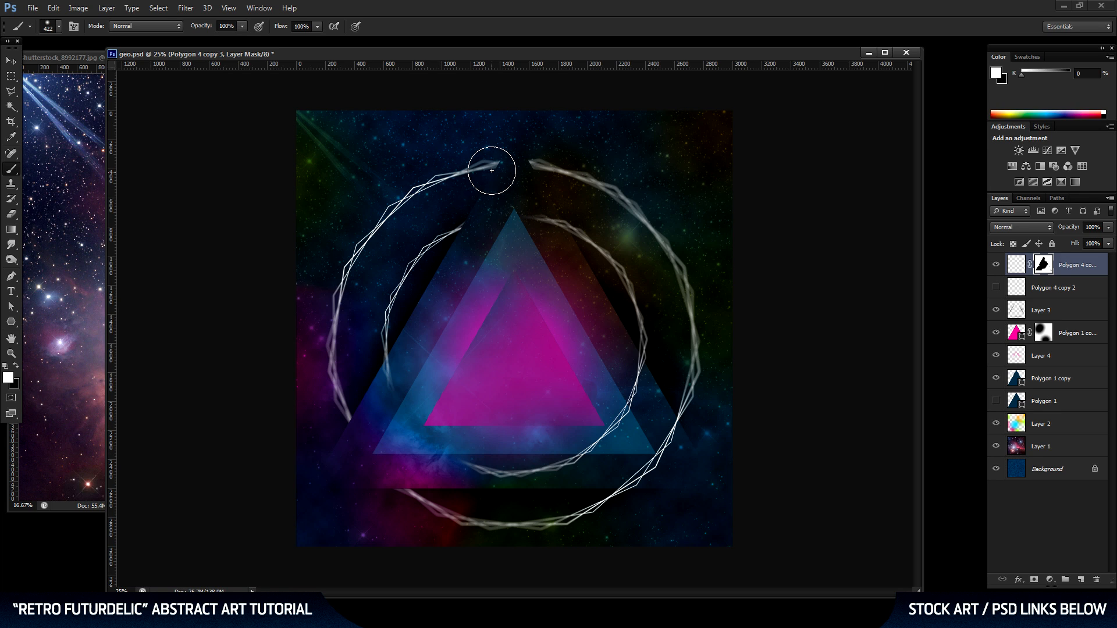
left_click_drag(409, 499, 403, 493)
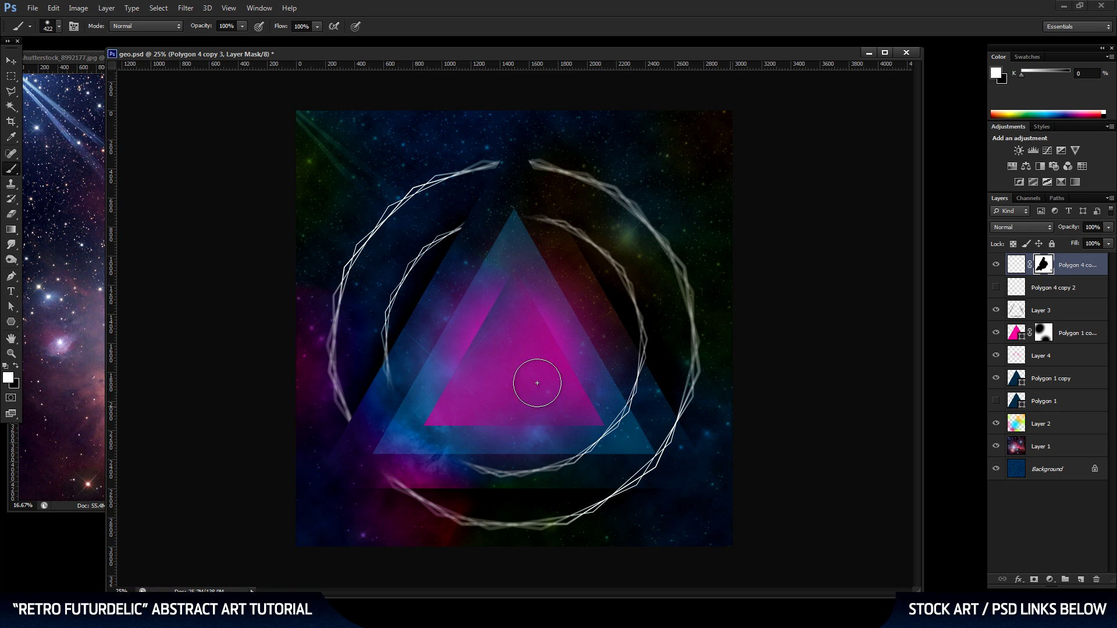
key("space")
key("ctrl+alt+z")
key("ctrl+alt+z")
key("ctrl+alt+z")
key("ctrl+alt+z")
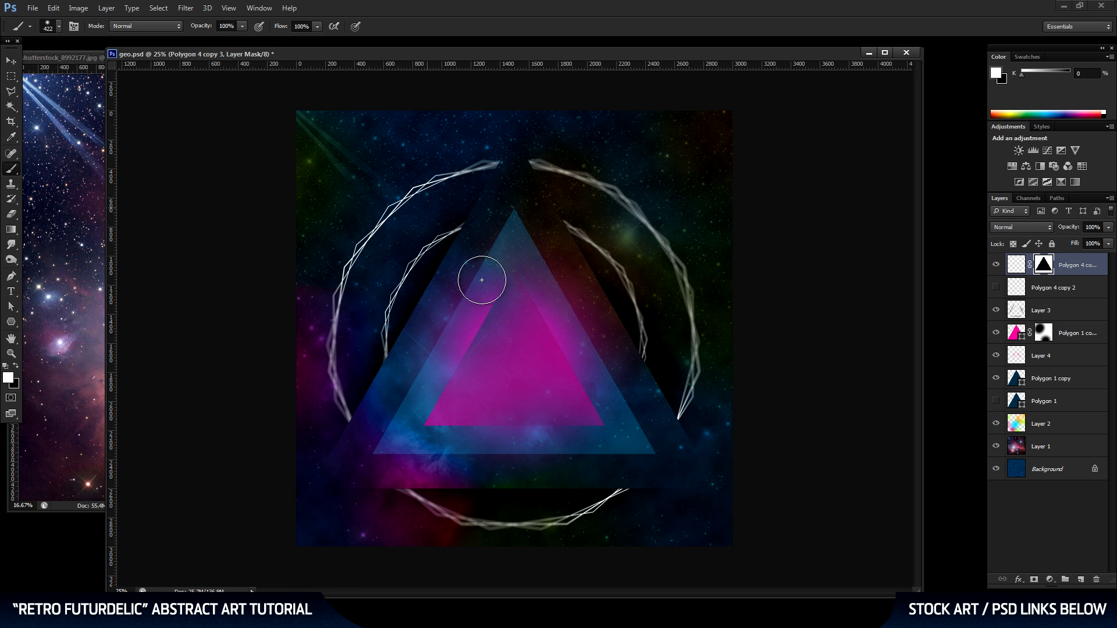
Paint white on the rings' mask to restore the outer ring's lower arc and extend the right inner arc, and save the document.
mouse_move(662, 438)
left_mouse_down()
mouse_move(641, 468)
mouse_move(600, 494)
mouse_move(669, 412)
left_mouse_up()
mouse_move(506, 469)
left_mouse_down()
mouse_move(399, 481)
mouse_move(471, 498)
left_mouse_up()
left_click_drag(565, 237, 553, 229)
left_click_drag(618, 314, 635, 375)
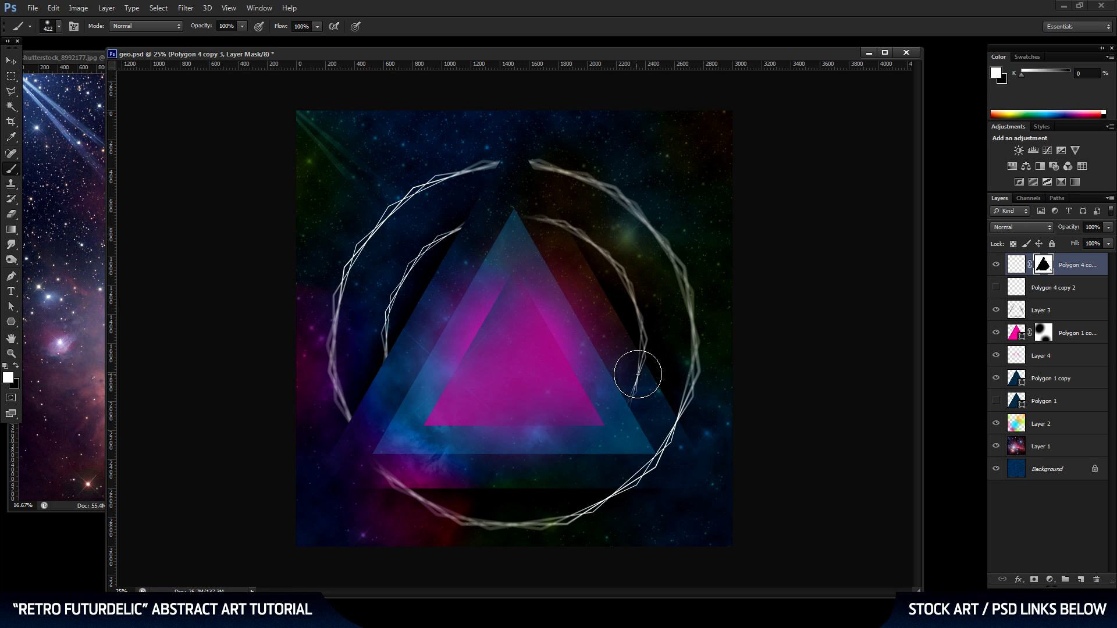
key("ctrl+s")
Move all the ring and triangle layers, from the masked rings down to Polygon 1, slightly up the canvas together and save the document.
key("v")
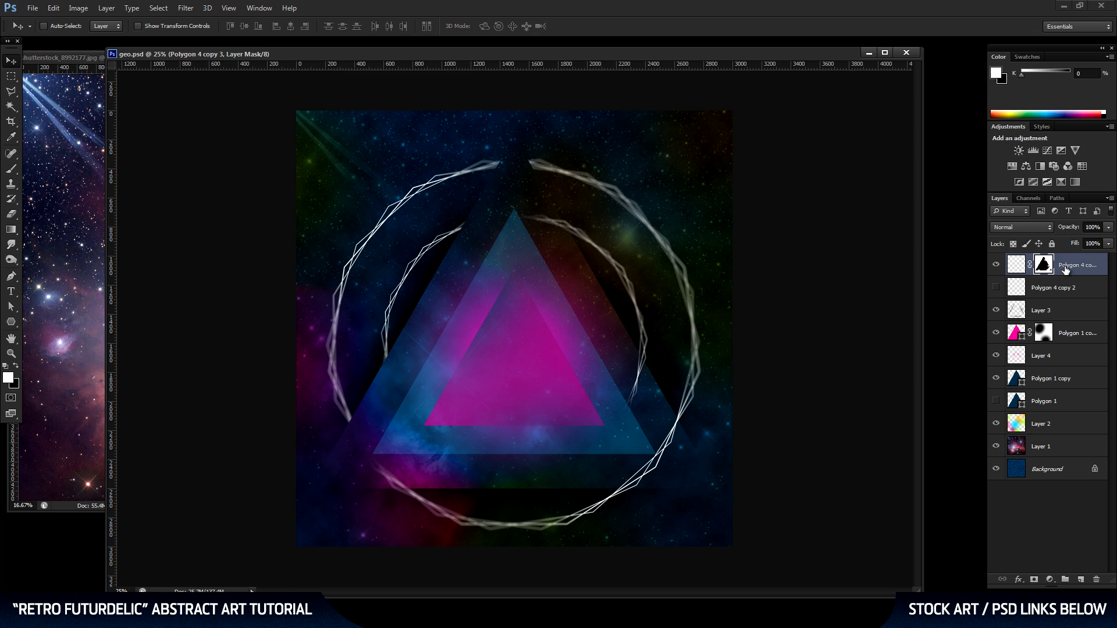
left_click(1082, 400, "shift")
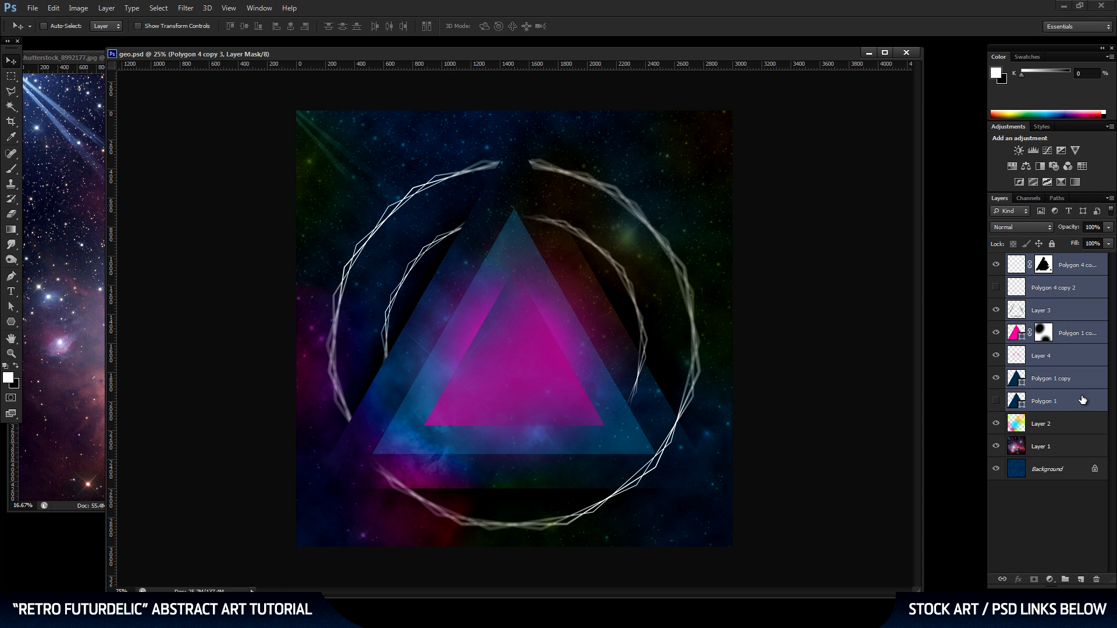
key("shift+Up")
key("shift+Up")
key("shift+Up")
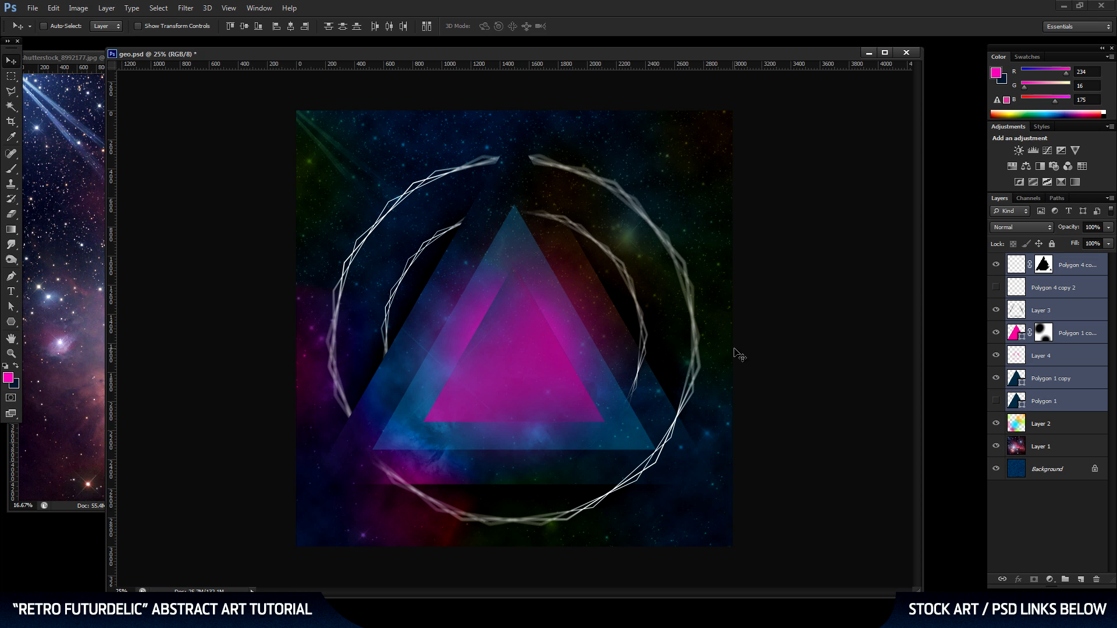
key("shift+Up")
key("shift+Up")
key("shift+Up")
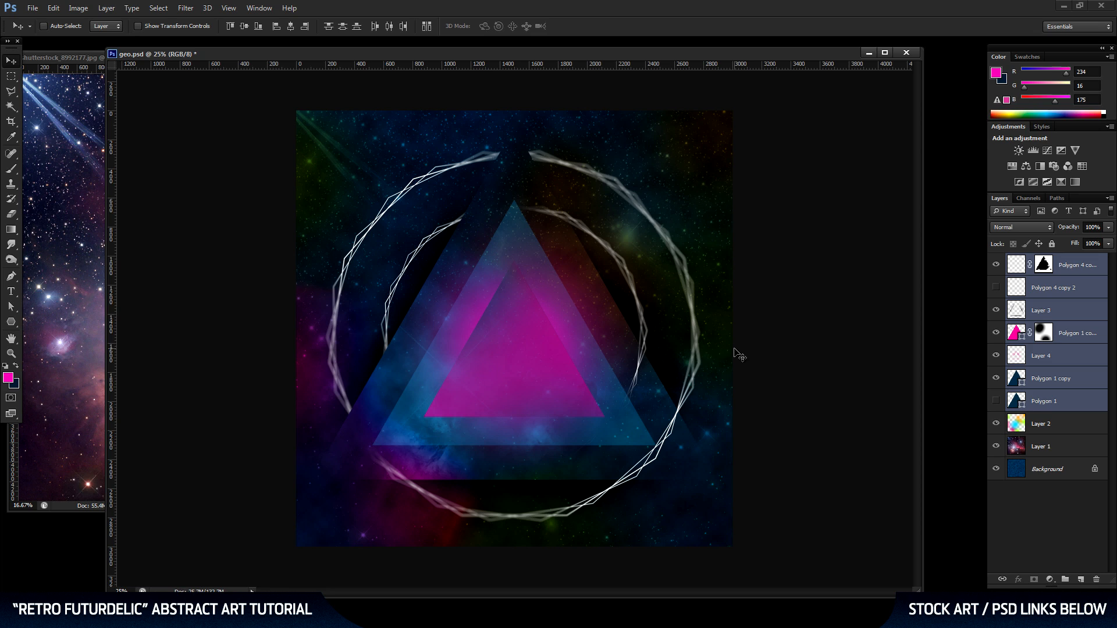
key("shift+Up")
key("shift+Up")
key("shift+Up")
key("shift+Up")
key("shift+Up")
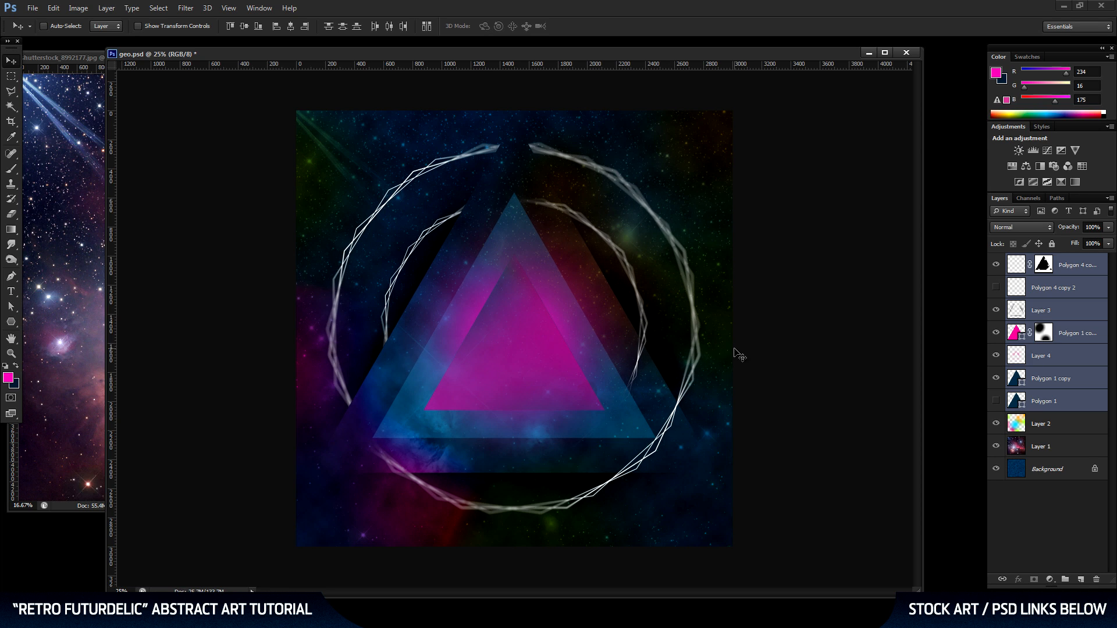
key("ctrl+s")
Duplicate the large Polygon 1 triangle and show only the duplicate, keeping the original hidden.
left_click(1024, 407)
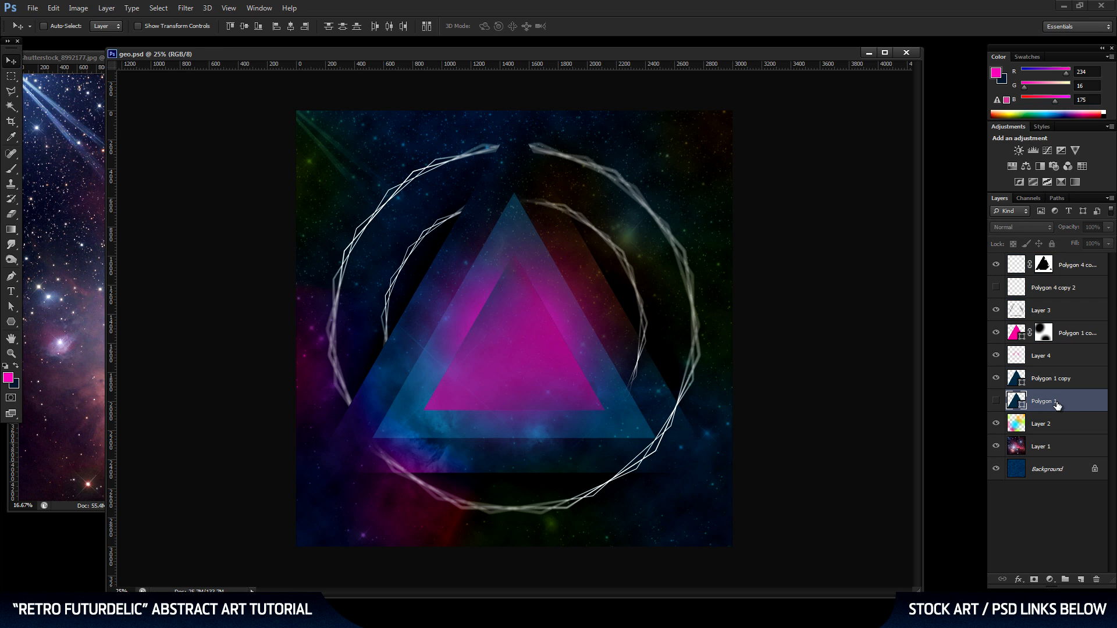
left_click(996, 401)
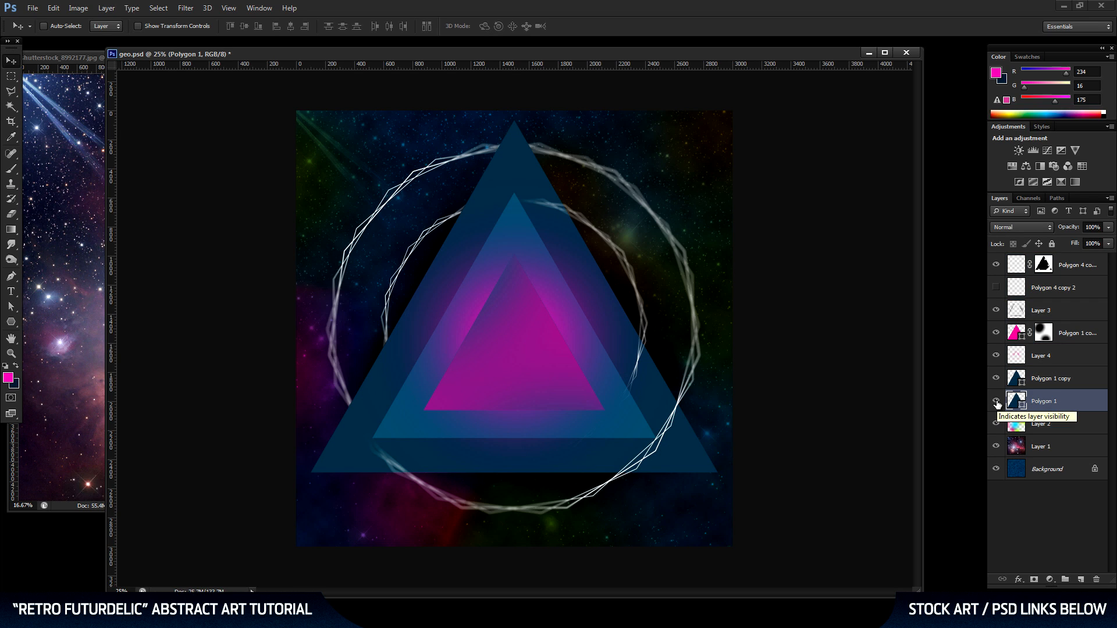
left_click(996, 402)
left_click_drag(1068, 403, 1081, 577)
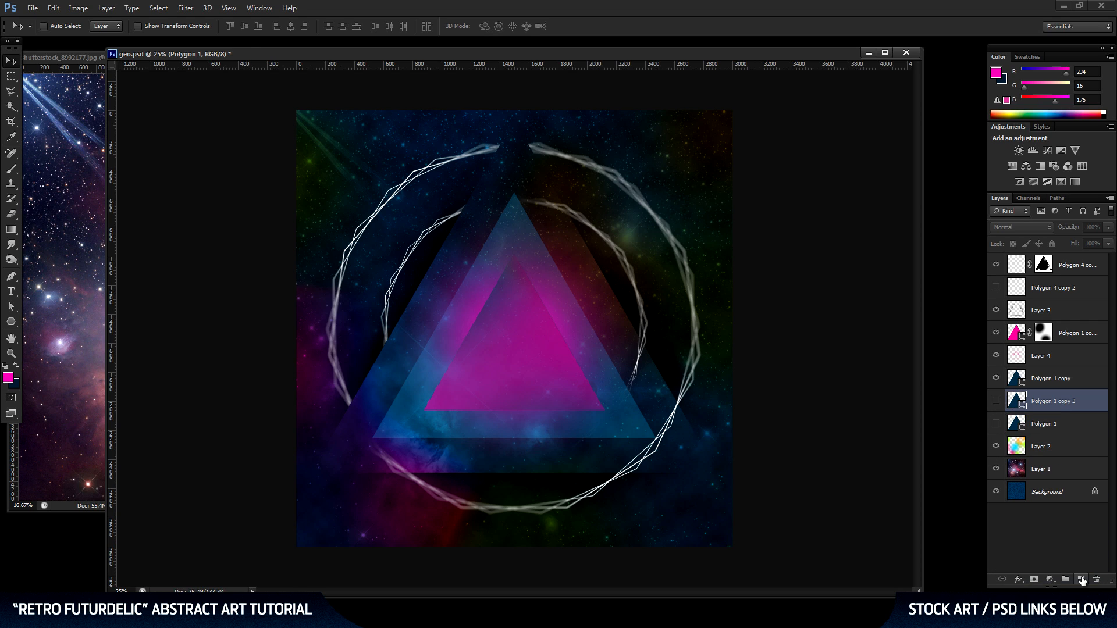
left_click(996, 402)
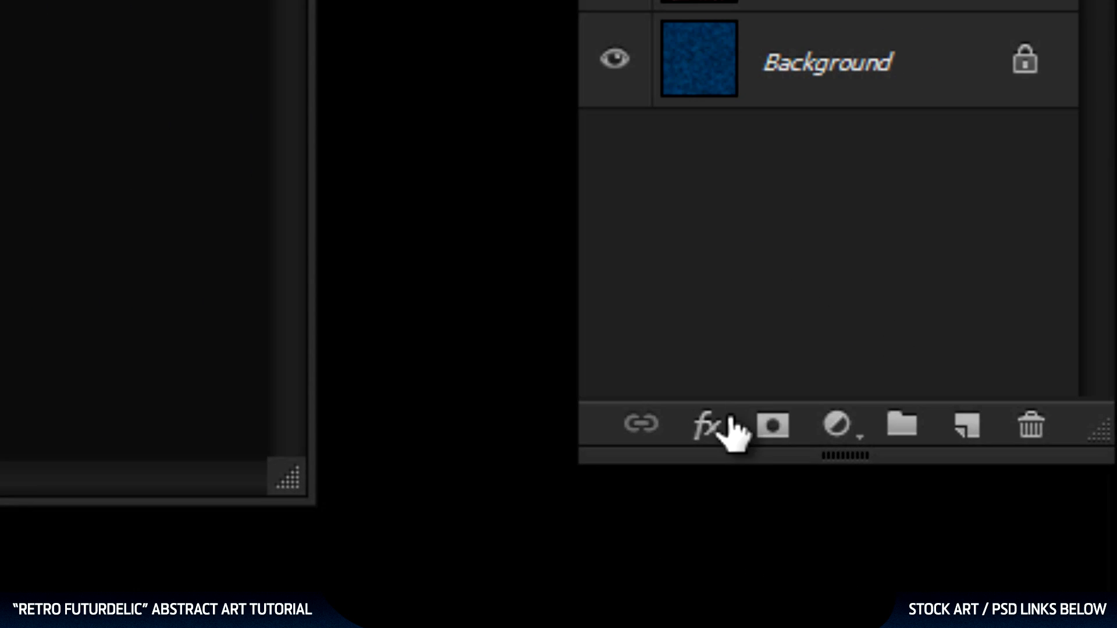
Add a white 2 px Stroke positioned Inside to the duplicated large triangle.
left_click(1018, 580)
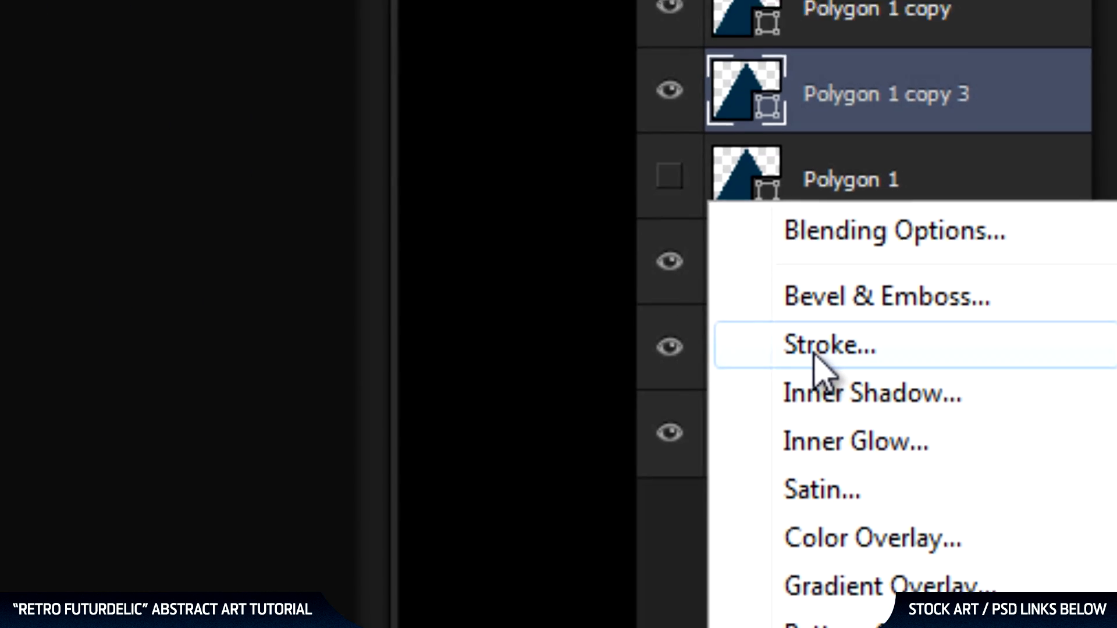
left_click(814, 356)
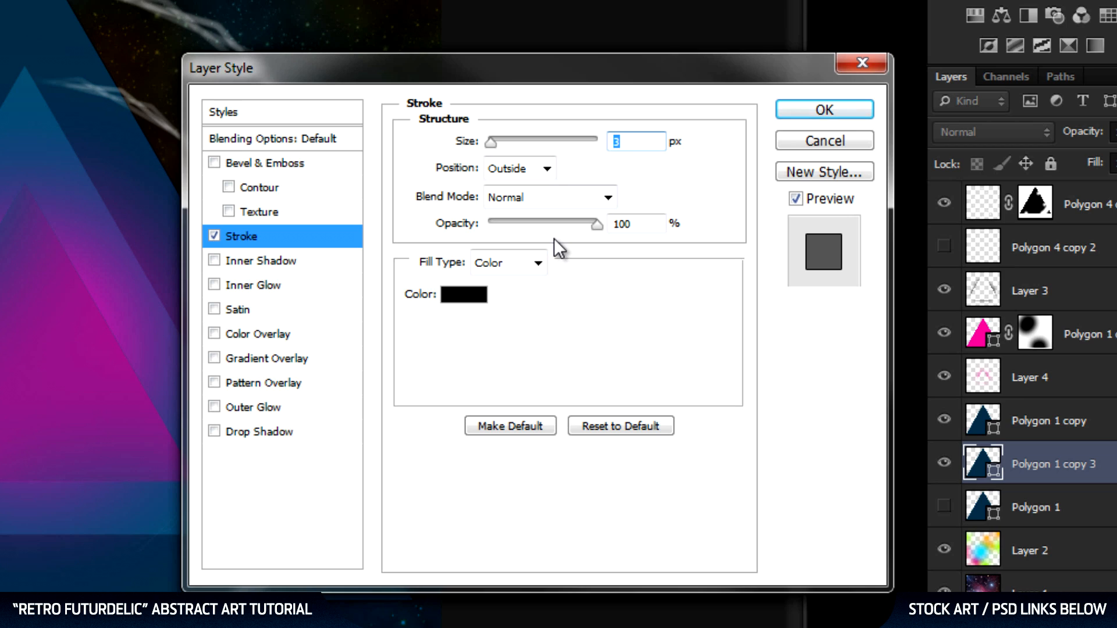
left_click(547, 169)
left_click(539, 207)
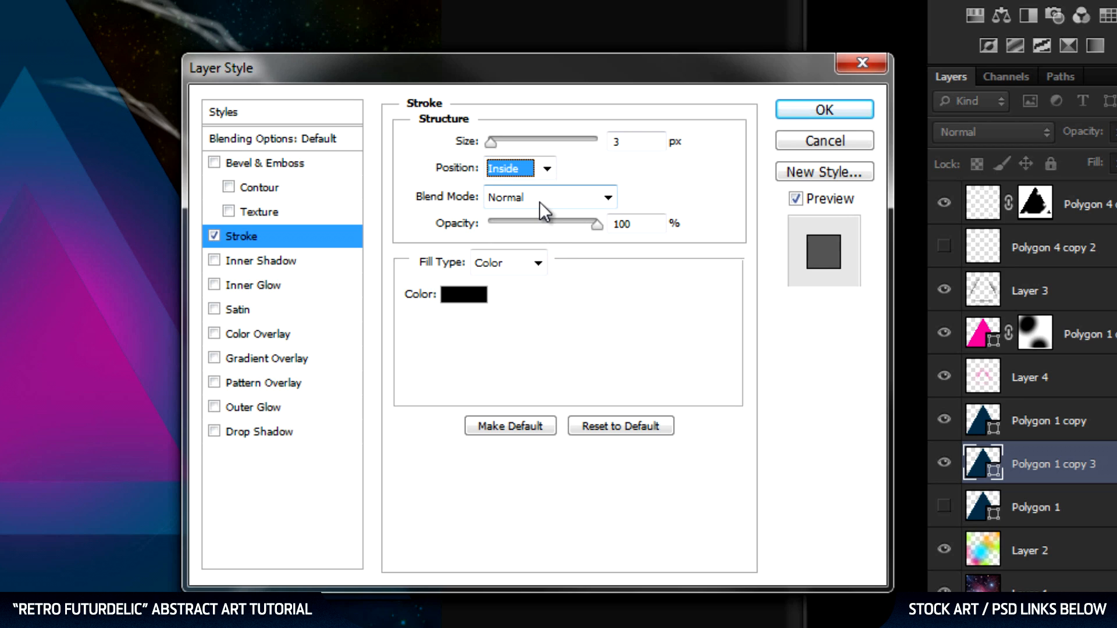
double_click(640, 142)
type("2")
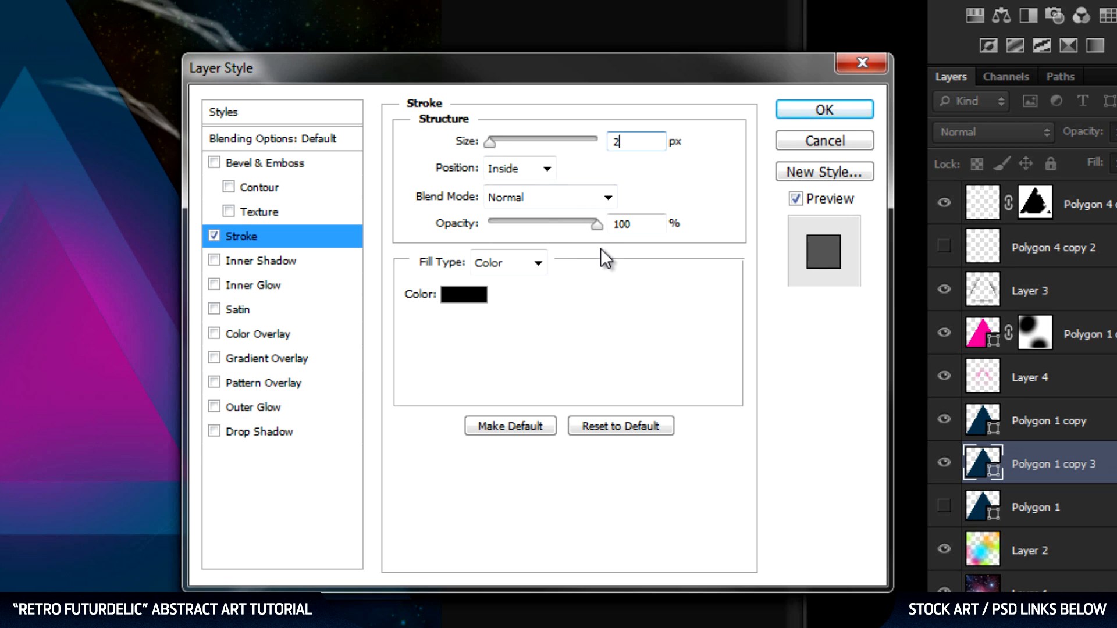
left_click(455, 295)
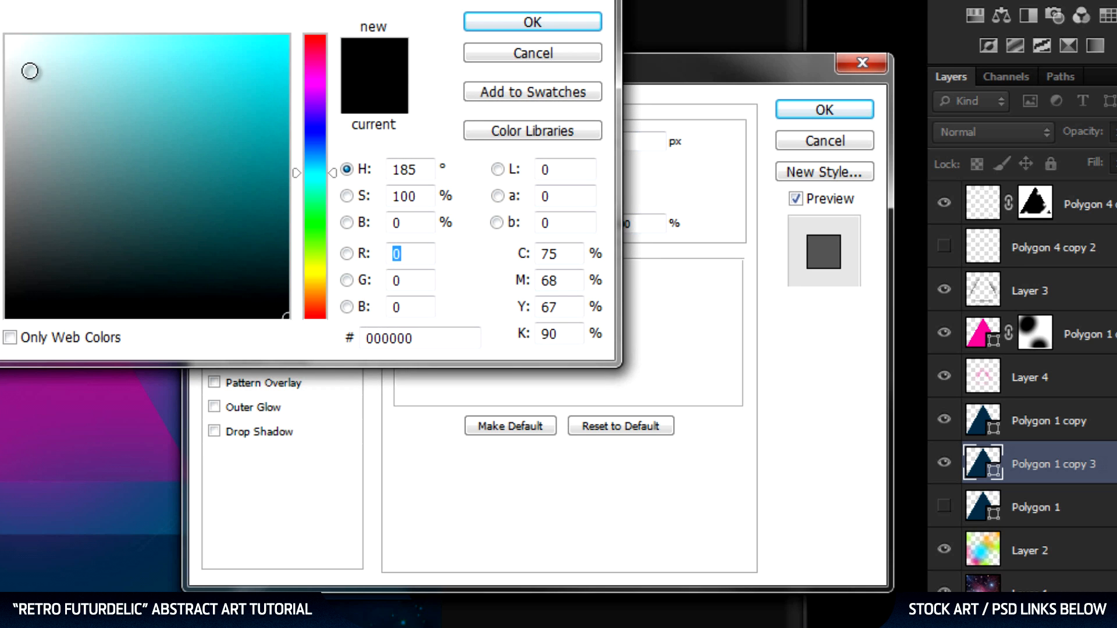
left_click(8, 37)
left_click(535, 22)
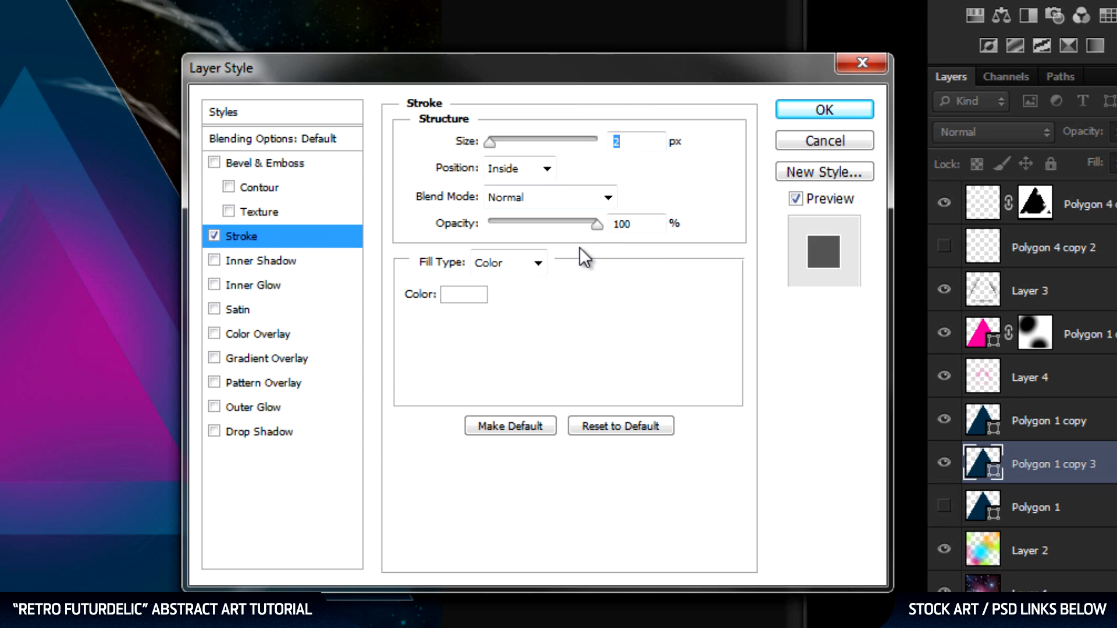
Set the duplicated triangle's fill opacity to 0% and rasterize its layer style, leaving only the outline.
left_click(275, 142)
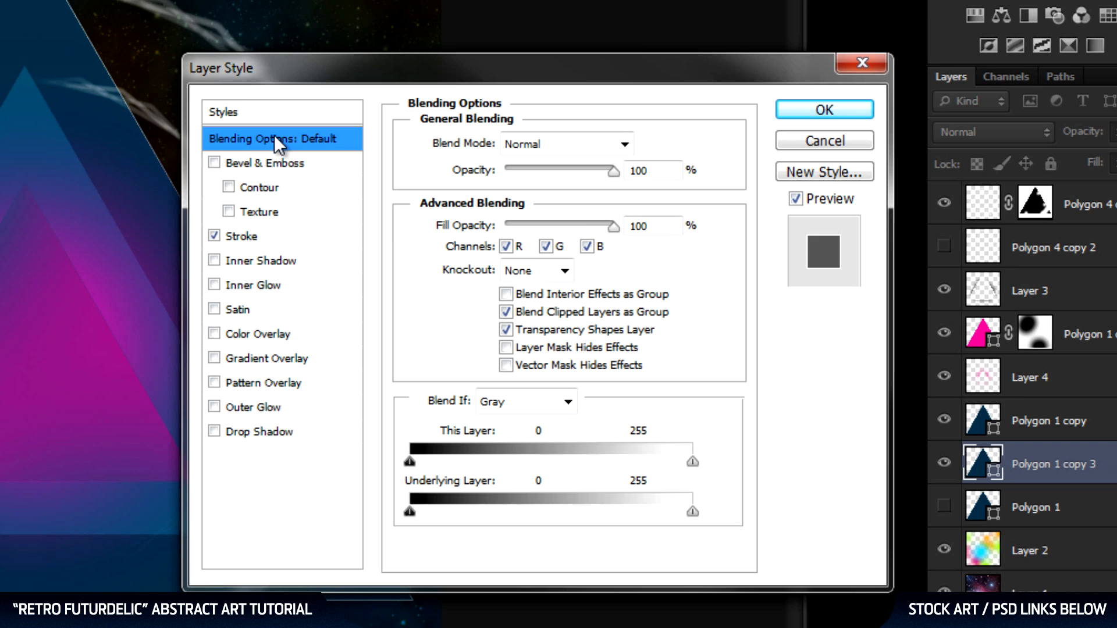
left_click_drag(613, 226, 457, 235)
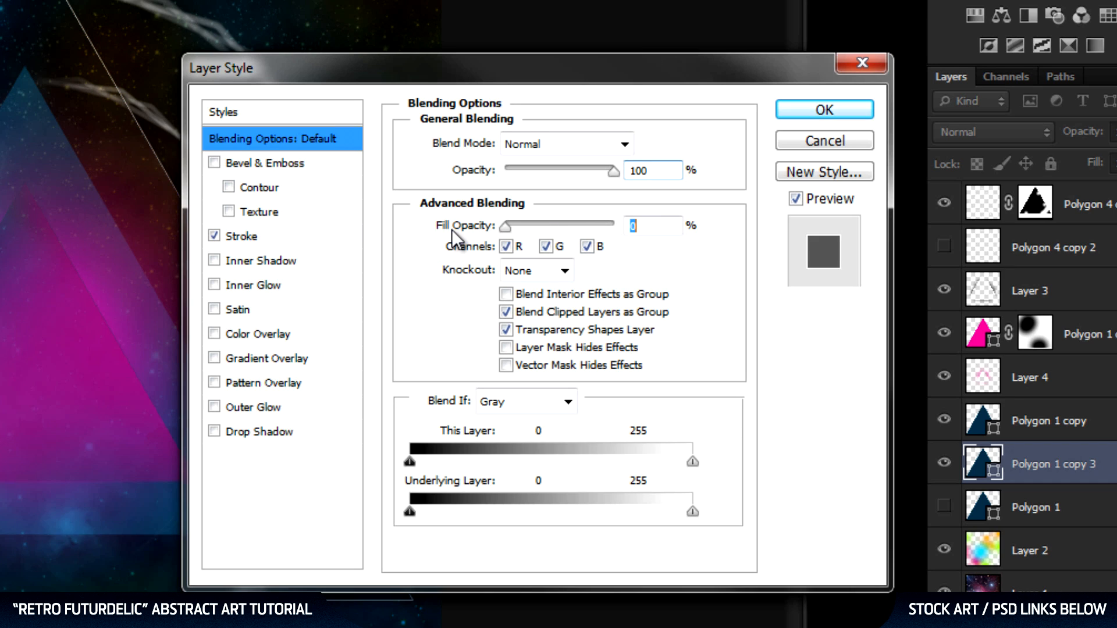
left_click(811, 120)
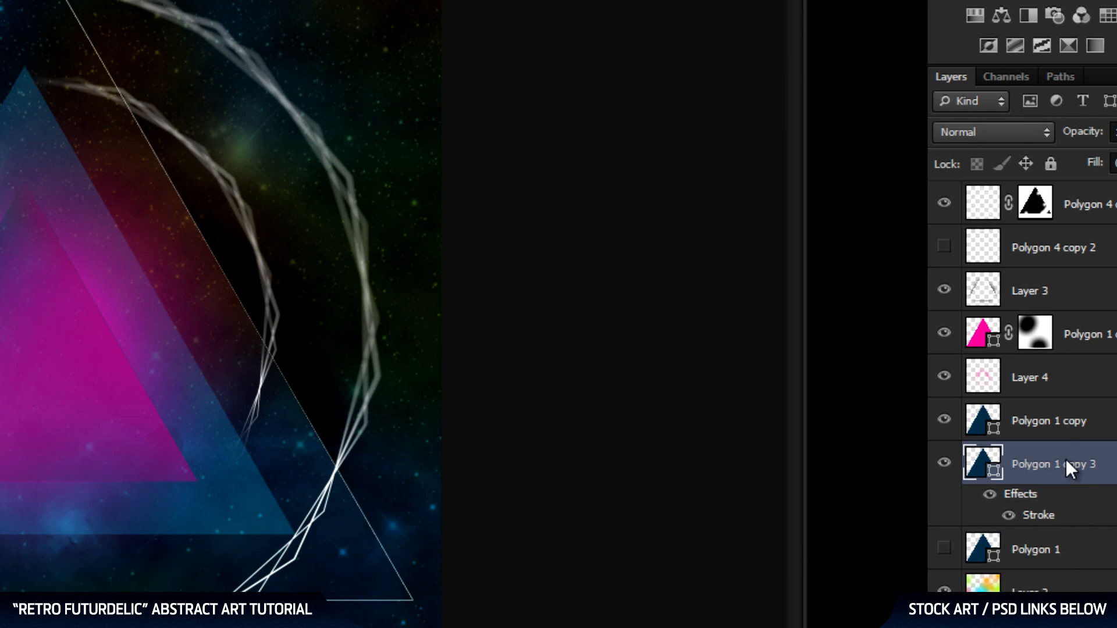
right_click(1066, 459)
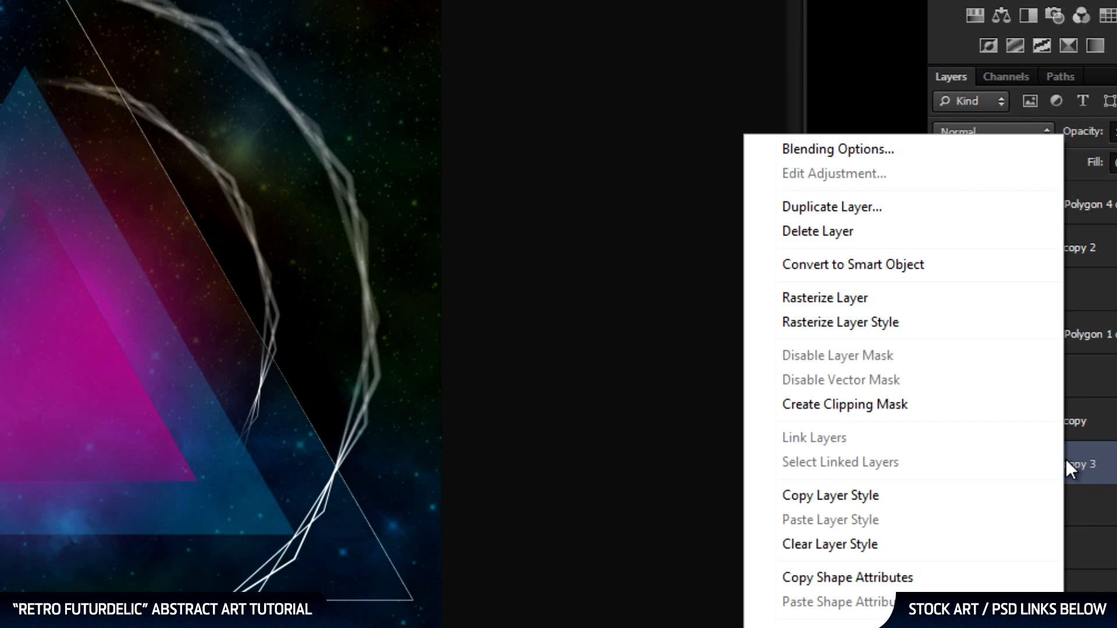
left_click(934, 323)
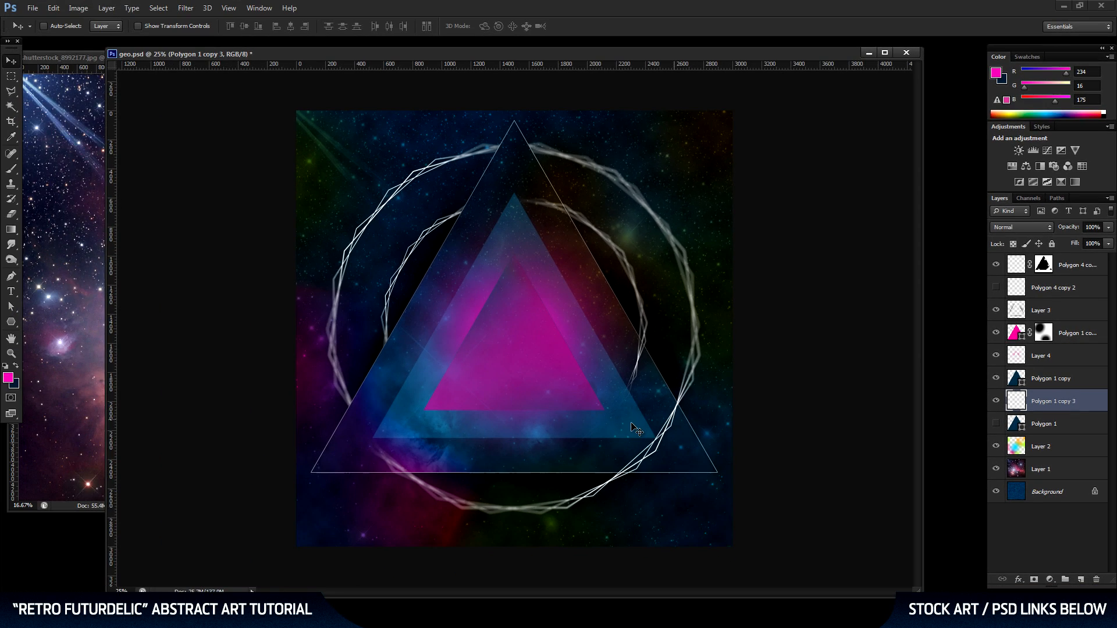
Duplicate the triangle outline and rotate the copy clockwise by about 1.33°.
left_click_drag(1064, 403, 1080, 580)
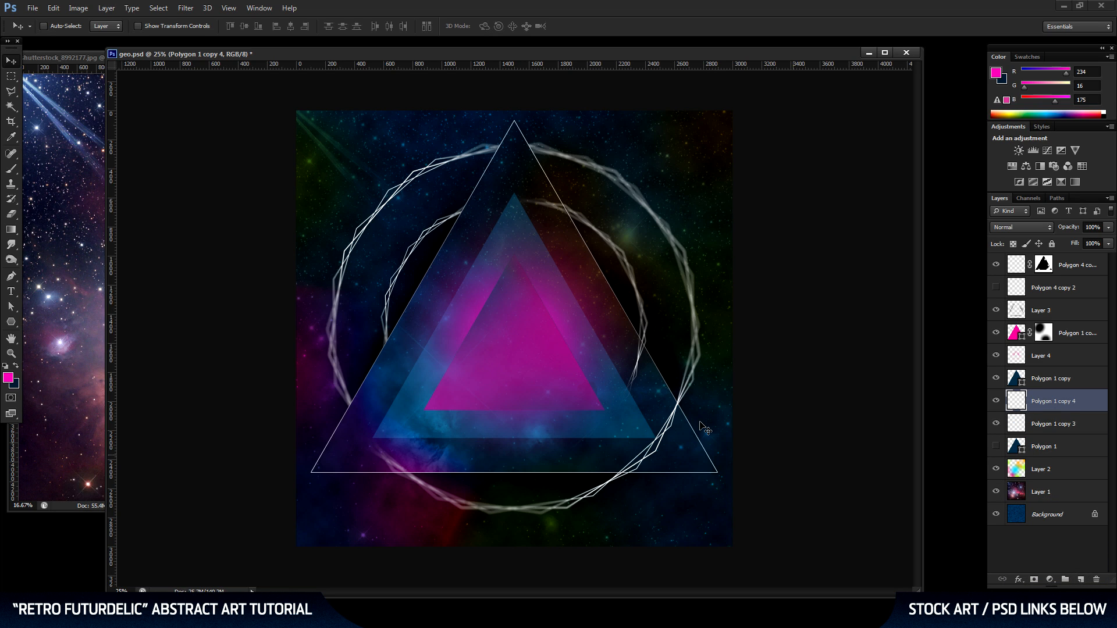
key("ctrl+t")
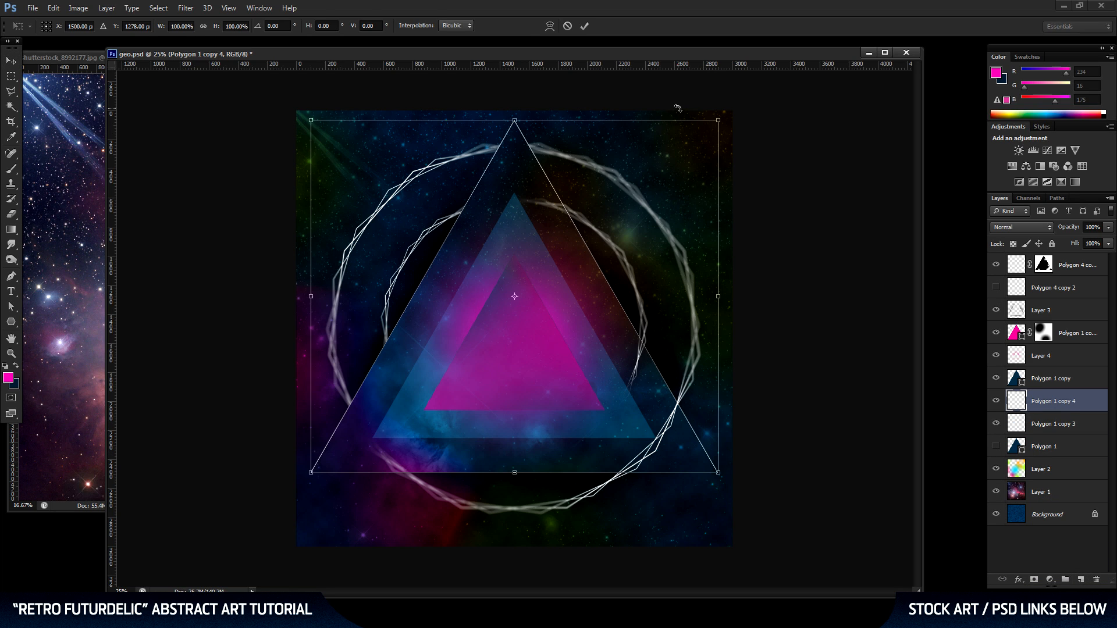
left_click_drag(680, 109, 683, 112)
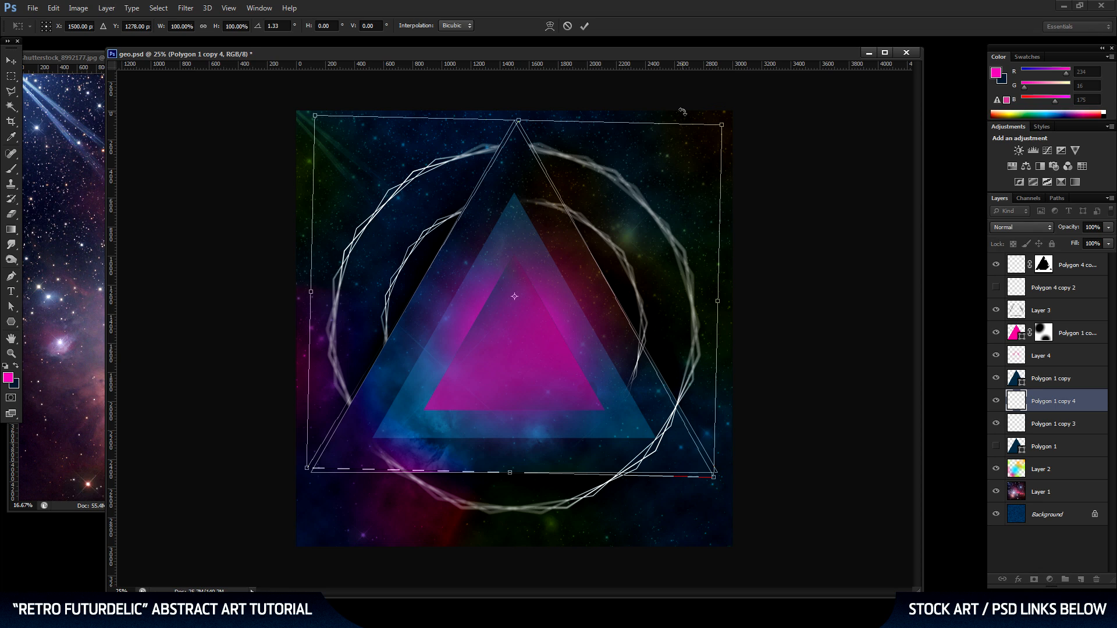
key("Return")
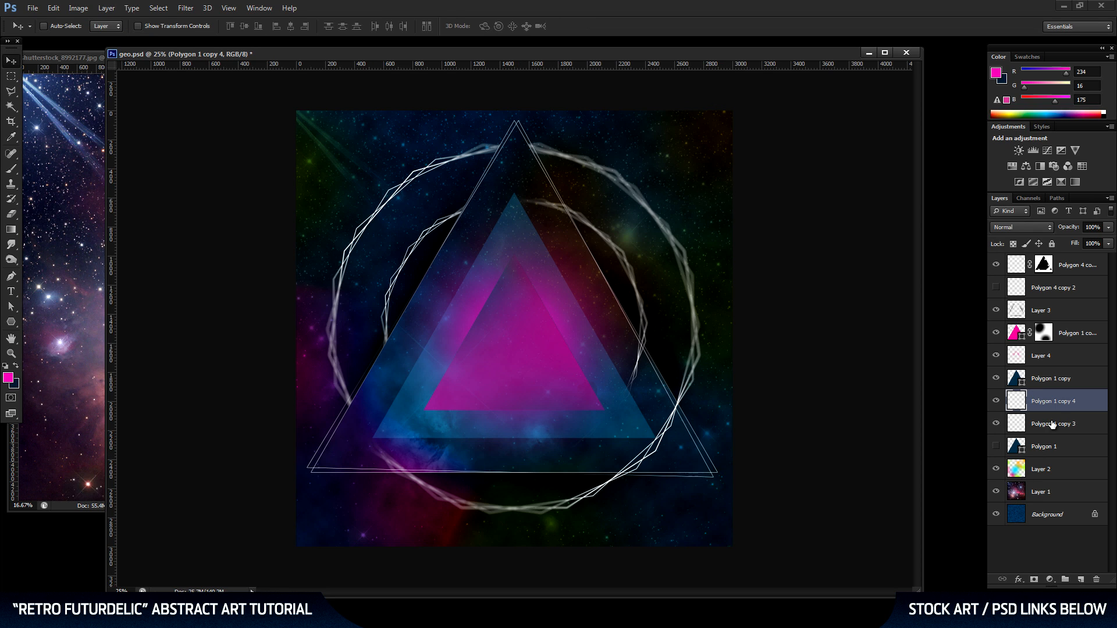
Duplicate the rotated outline, scale this copy to about 97.64% and rotate it clockwise by about 1.41°.
left_click_drag(1070, 403, 1081, 579)
key("ctrl+t")
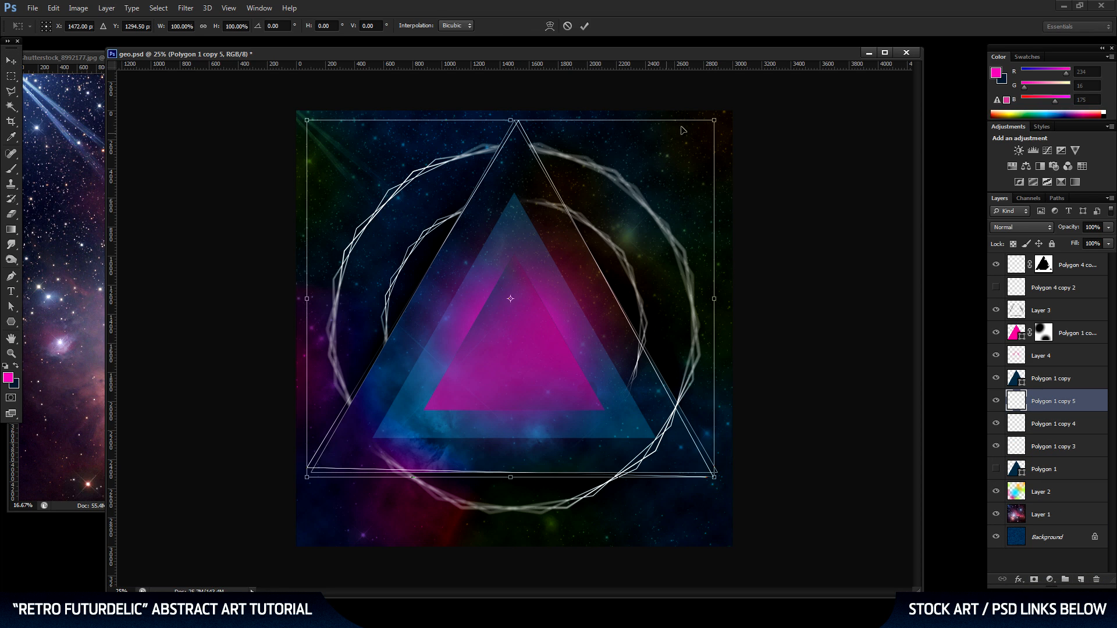
mouse_move(711, 121)
left_mouse_down()
mouse_move(720, 104)
mouse_move(708, 116)
left_mouse_up()
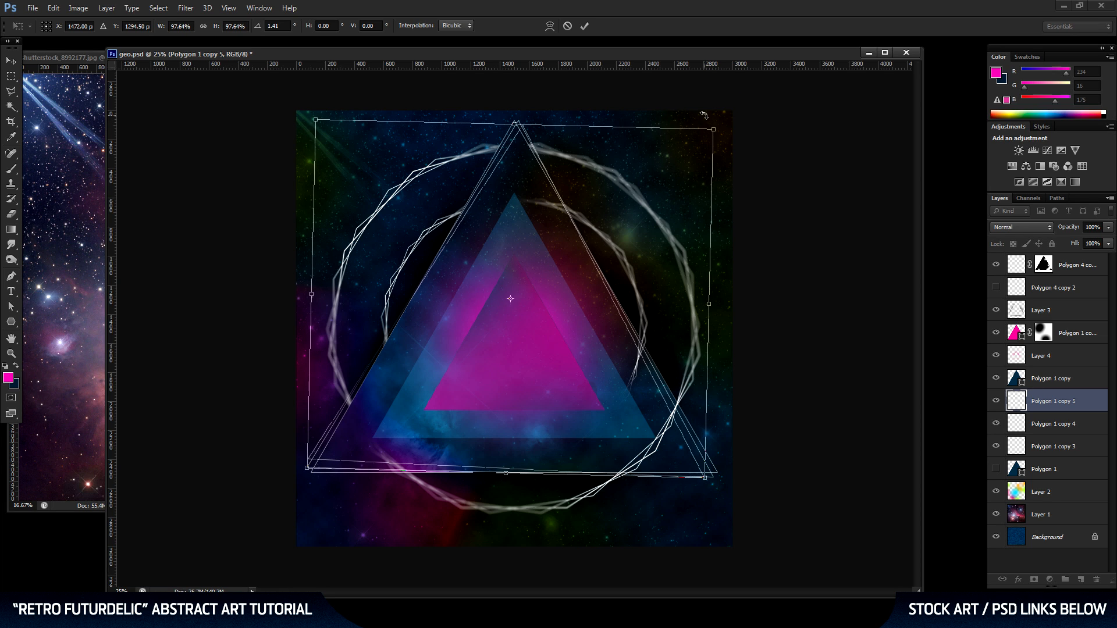
key("Return")
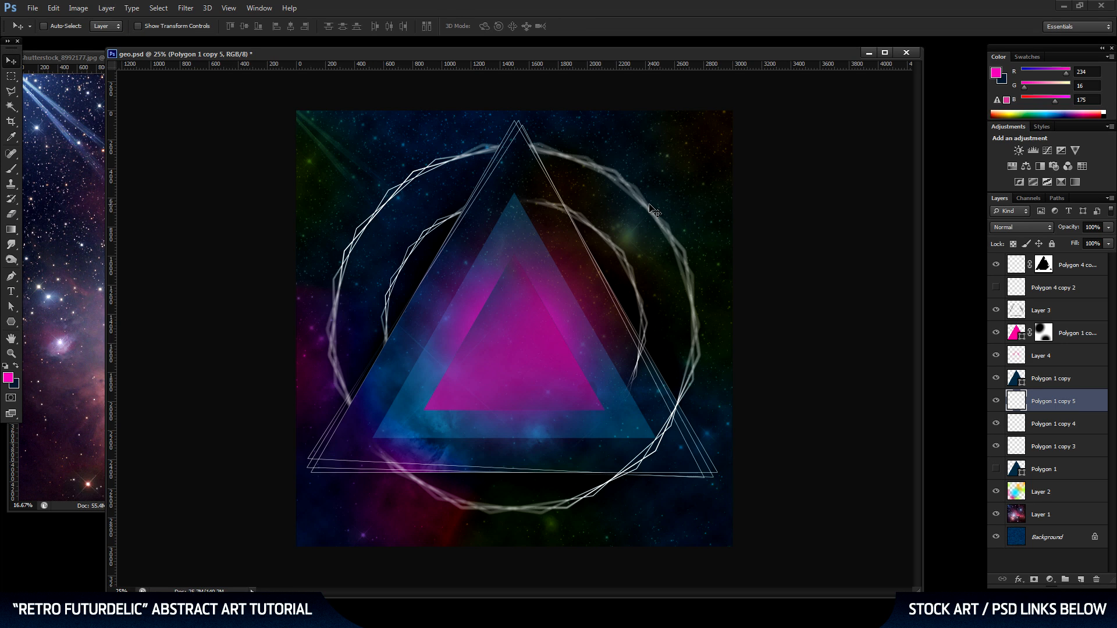
Merge the three triangle outlines into one layer and apply a 15 px Tilt-Shift blur with its focus band angled diagonally down to the right.
left_click(1047, 448, "shift")
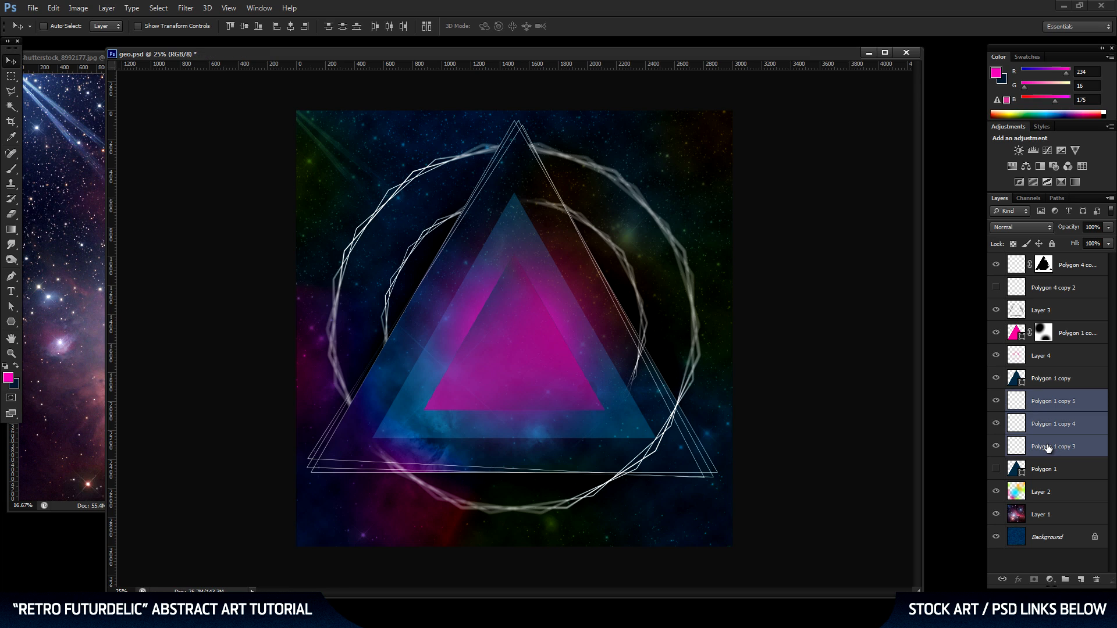
key("ctrl+e")
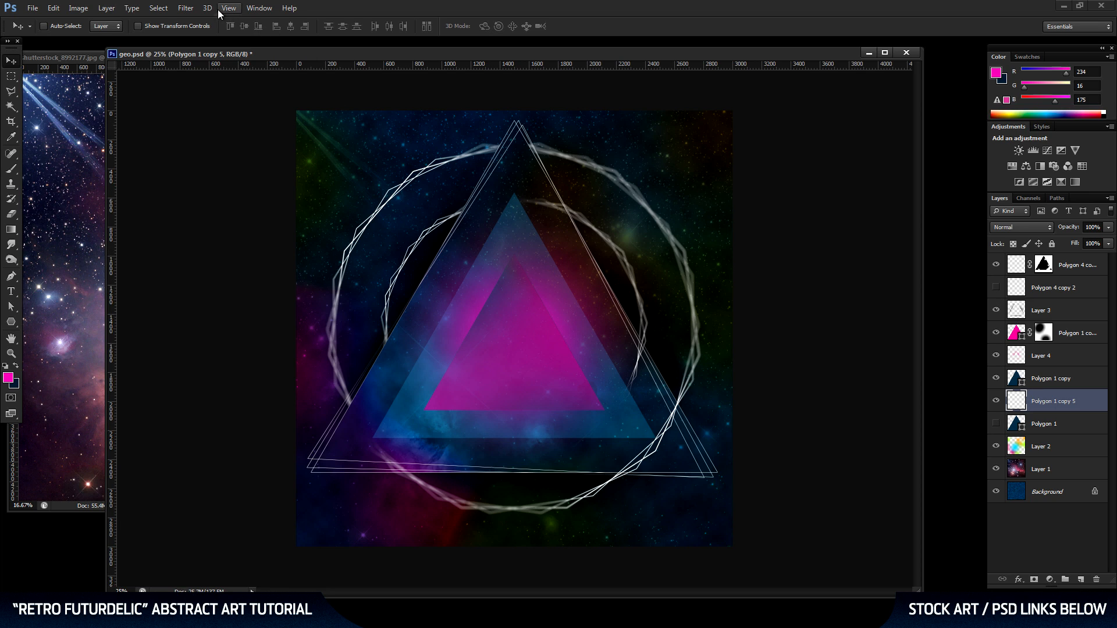
left_click(191, 8)
mouse_move(214, 127)
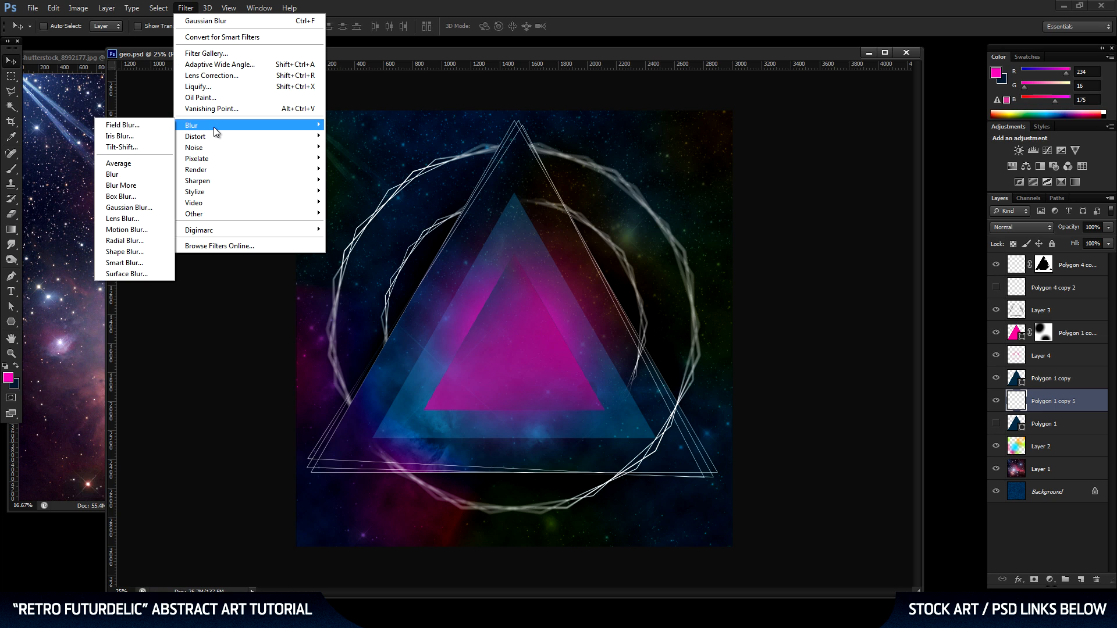
left_click(140, 146)
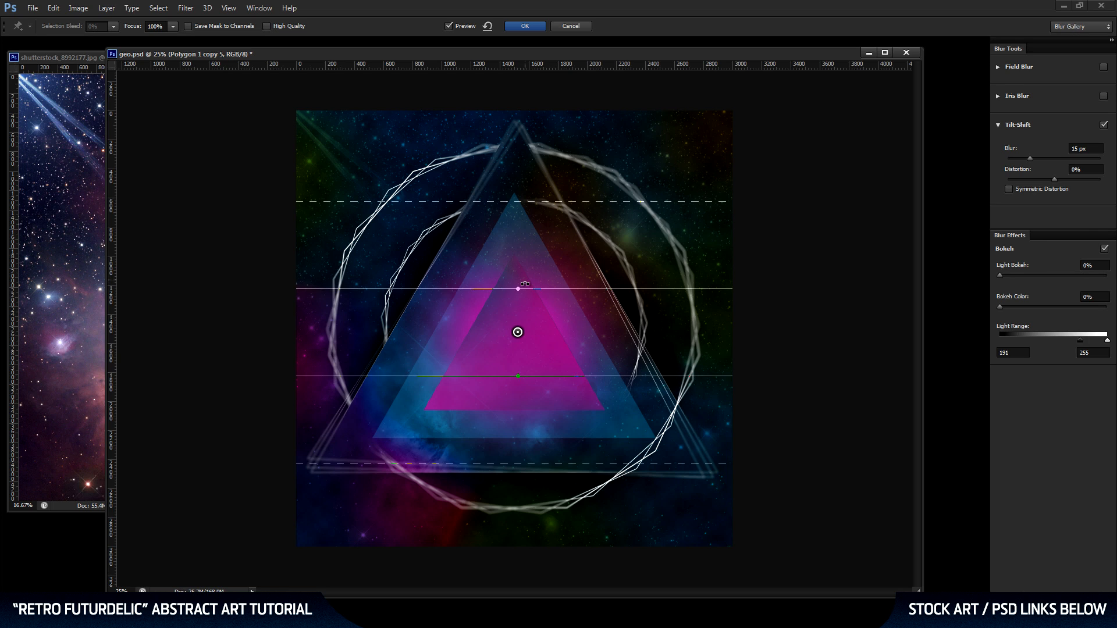
left_click_drag(524, 284, 549, 291)
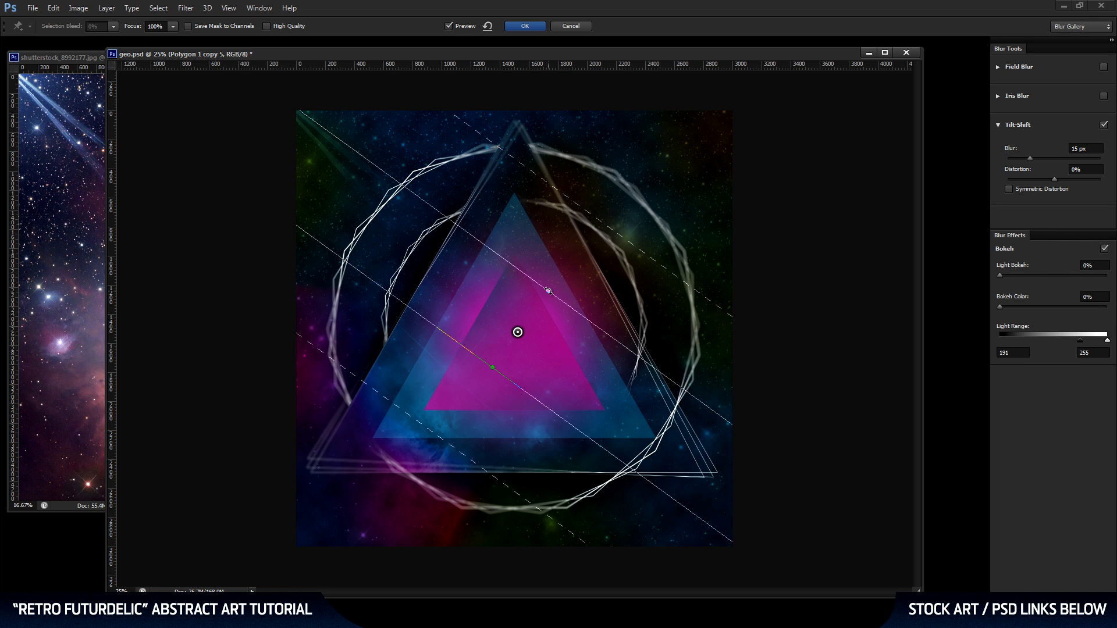
key("Return")
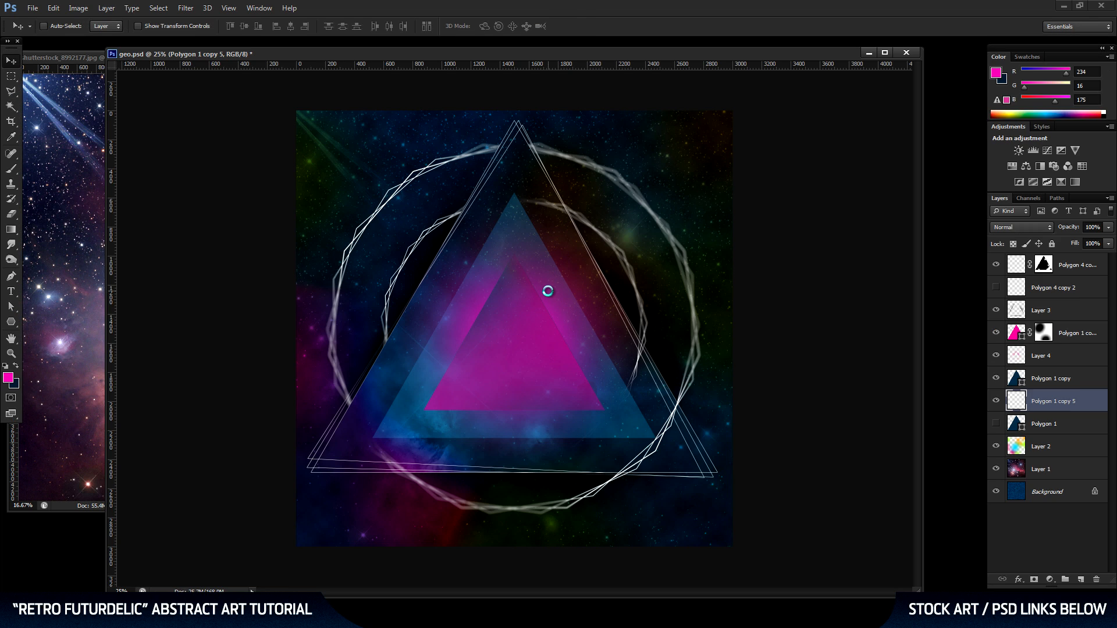
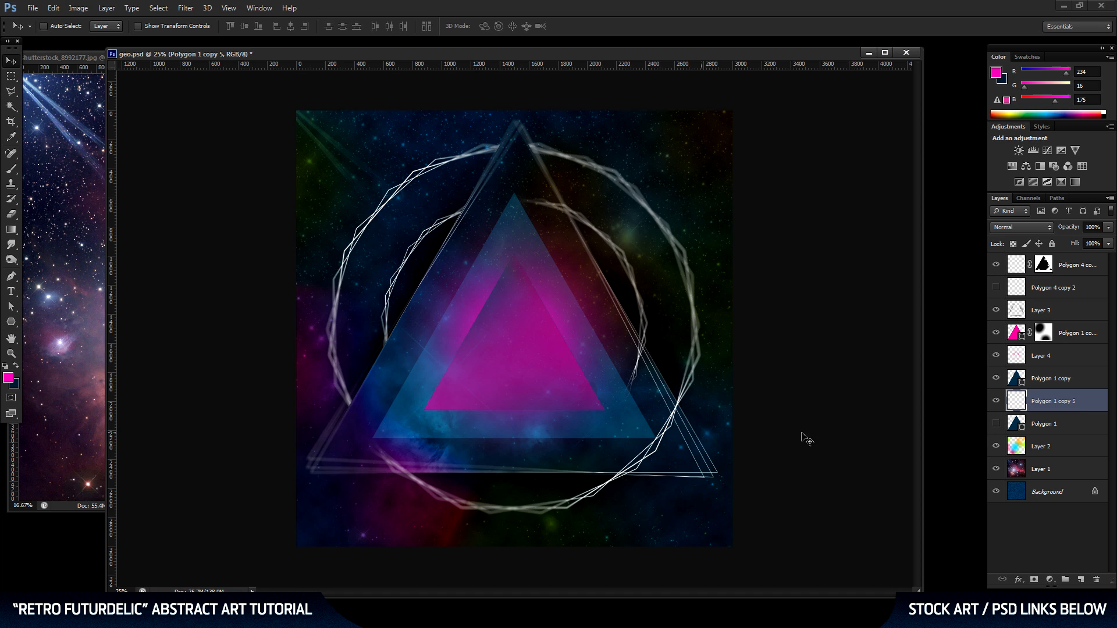
Lower the opacity of the merged triangle outline layer until the outlines are faint.
left_click(1109, 228)
left_click_drag(1077, 242, 1076, 242)
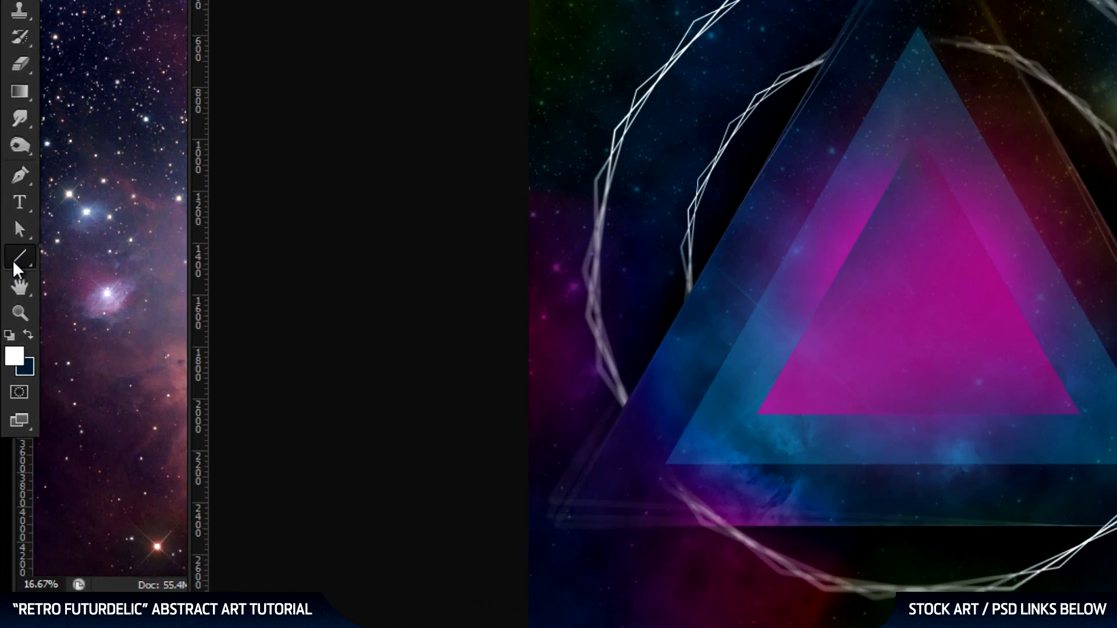
Set up the Line tool with a white fill and a 2 px weight.
right_click(11, 319)
left_click(68, 360)
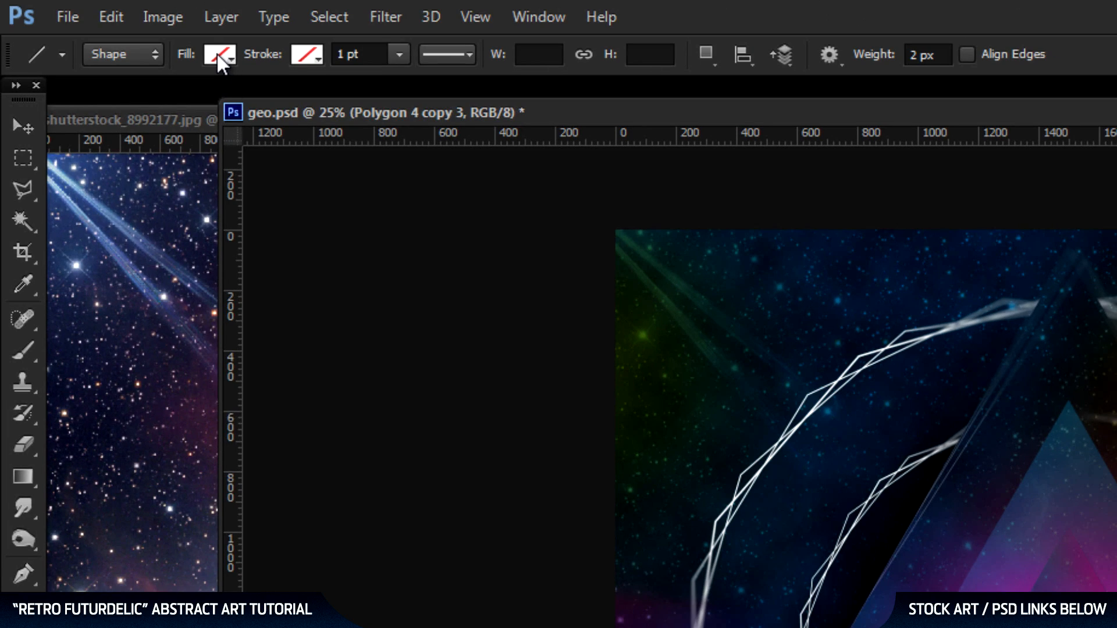
left_click(218, 54)
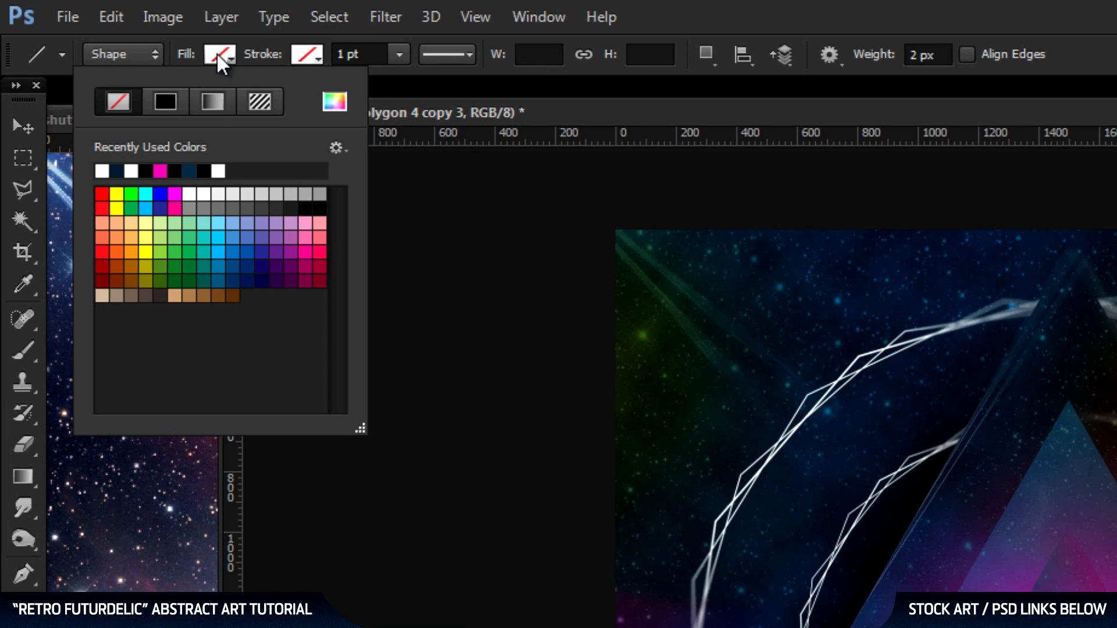
left_click(223, 169)
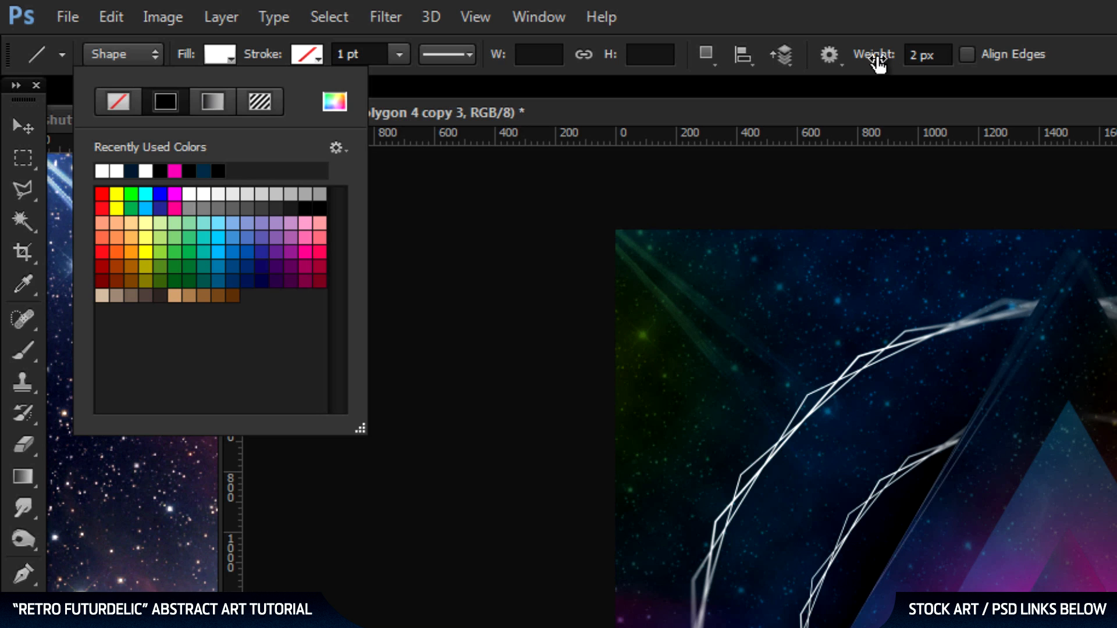
left_click(925, 54)
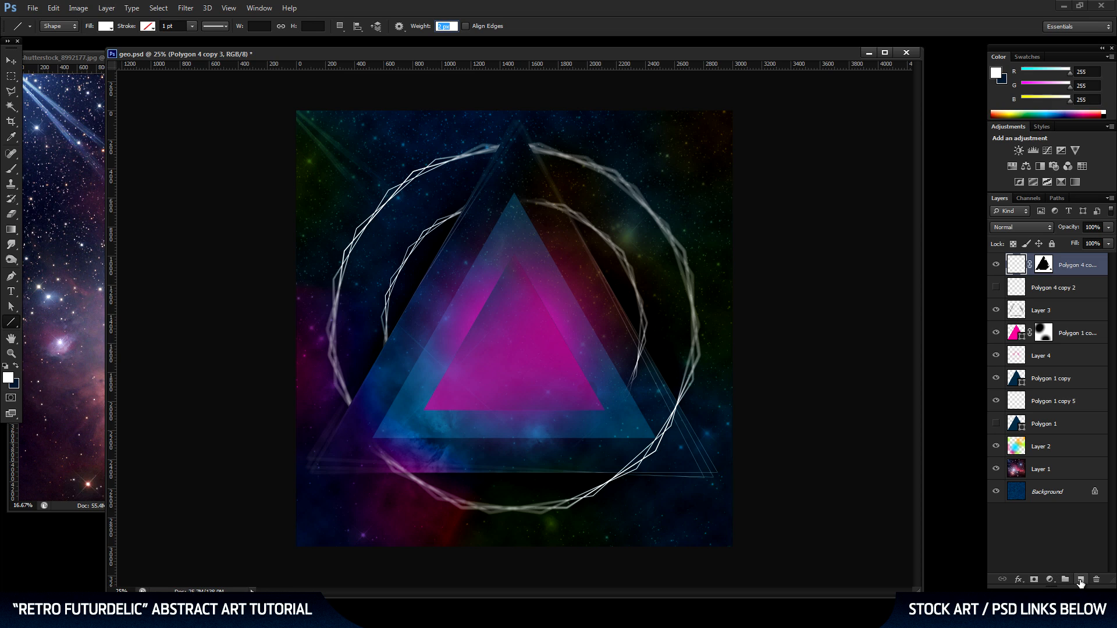
On a new layer, draw an angular line from beyond the artwork's upper-left edge: diagonal, horizontal, diagonal and vertical segments, about 853 by 878 px overall.
left_click(1080, 580)
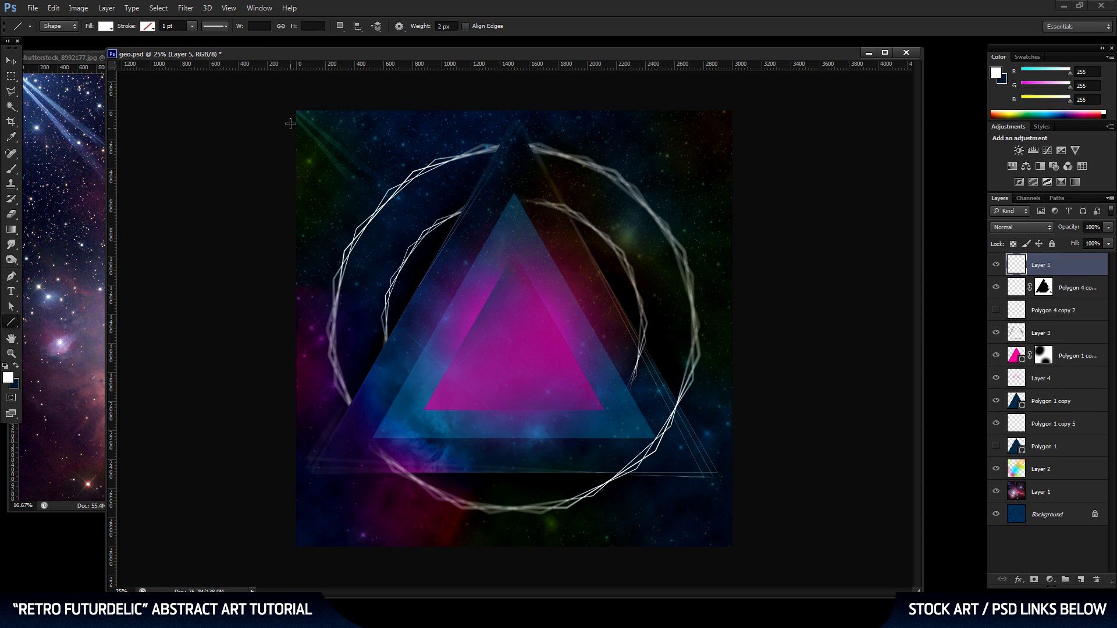
left_click_drag(284, 141, 348, 205)
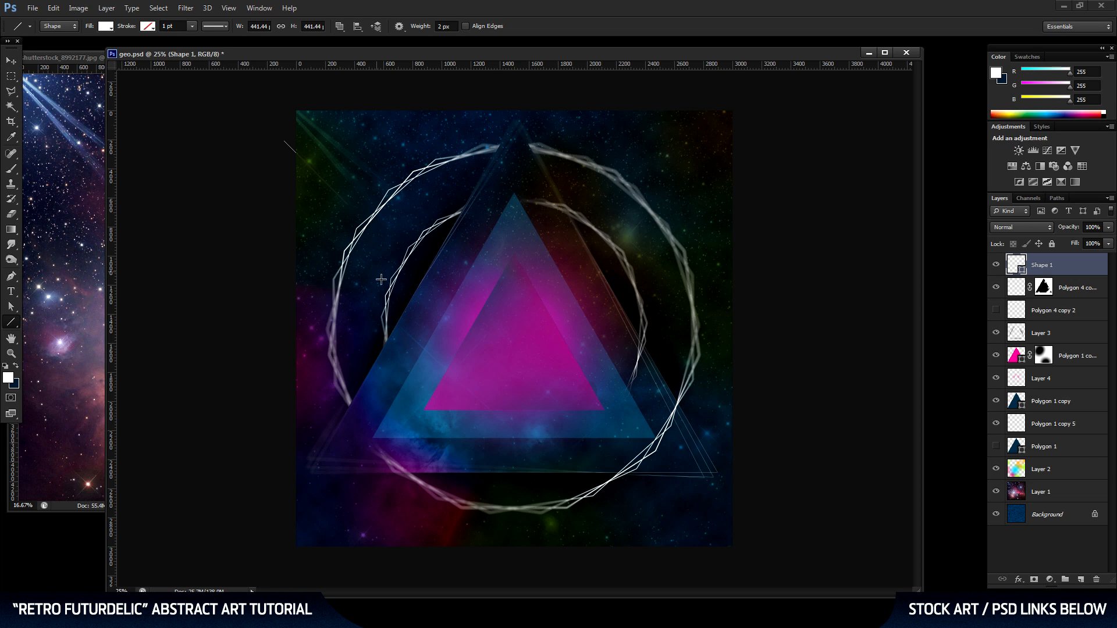
left_click(11, 353)
left_click(395, 207)
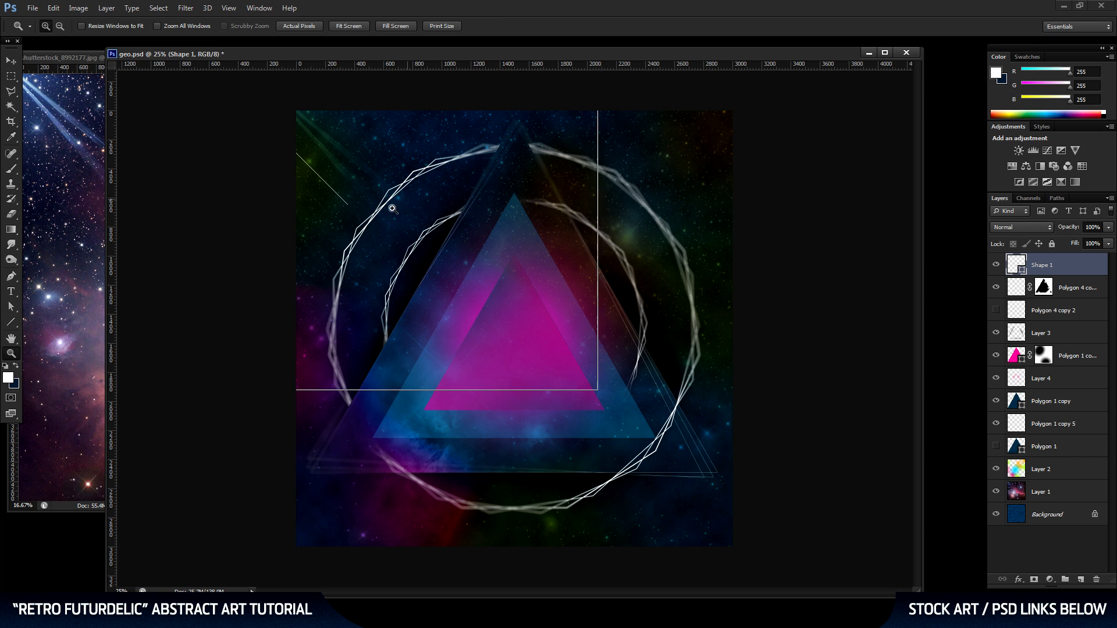
left_click(333, 211)
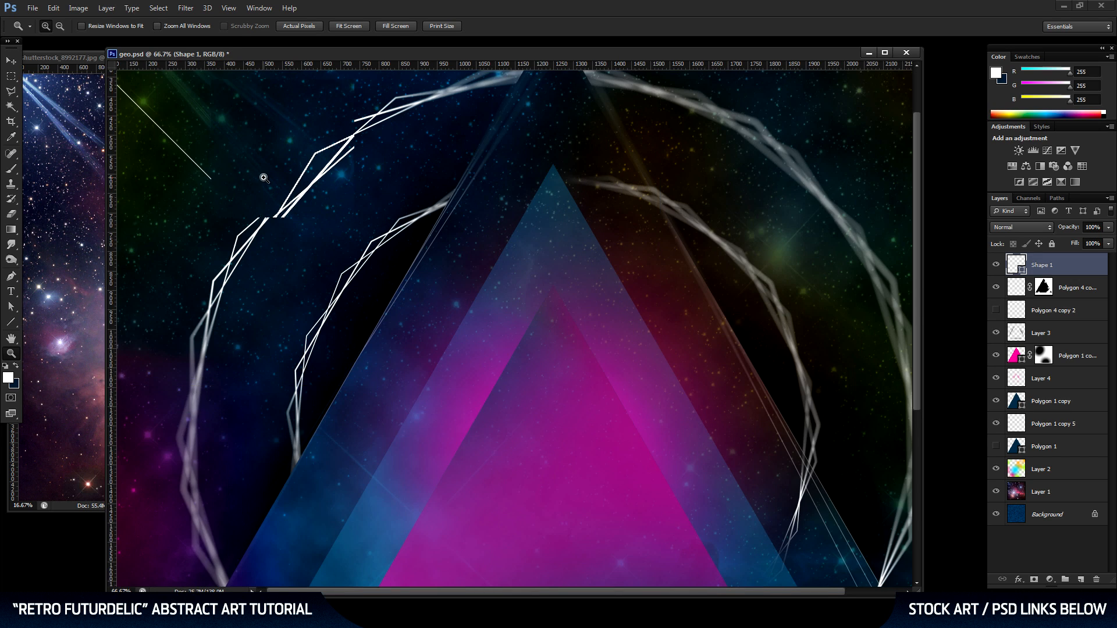
left_click(264, 180)
left_click_drag(205, 166, 466, 220)
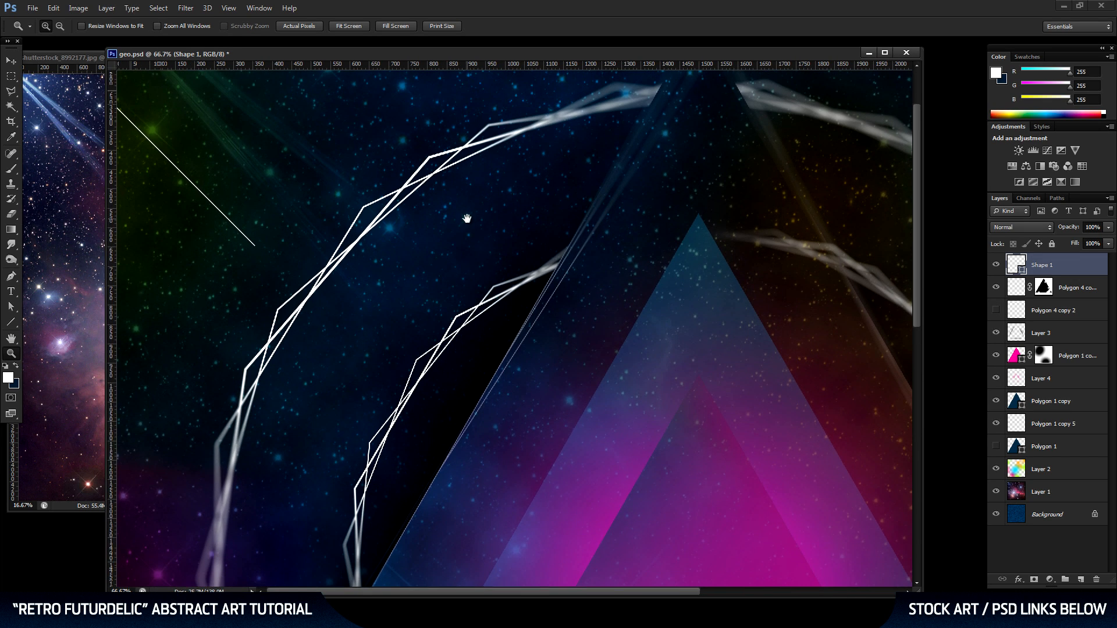
left_click(281, 222)
left_click_drag(281, 221, 429, 169)
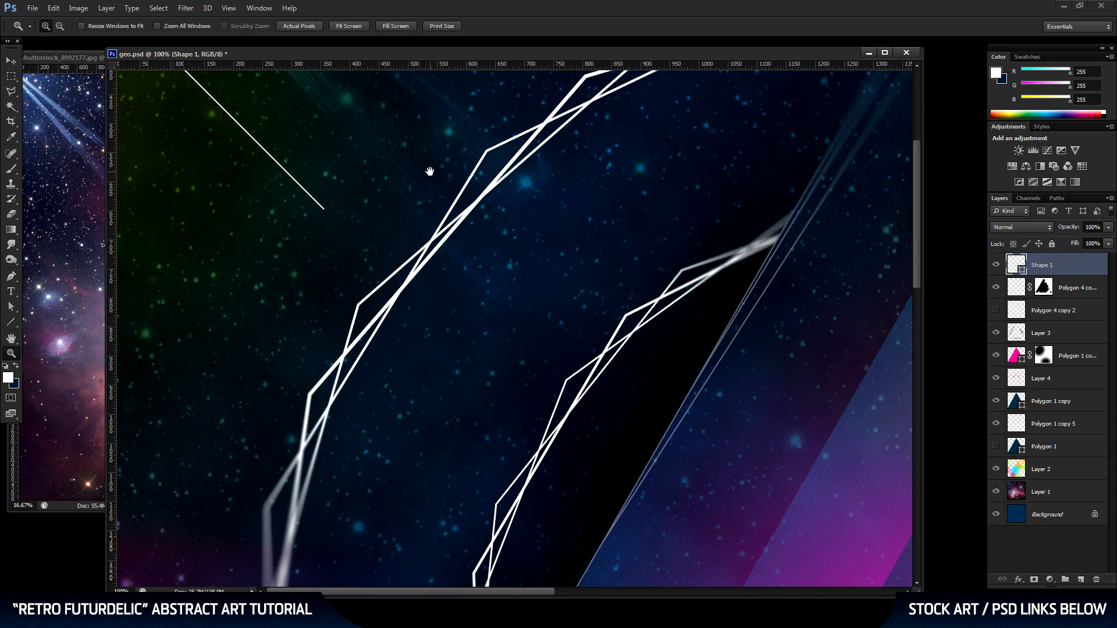
left_click(10, 323)
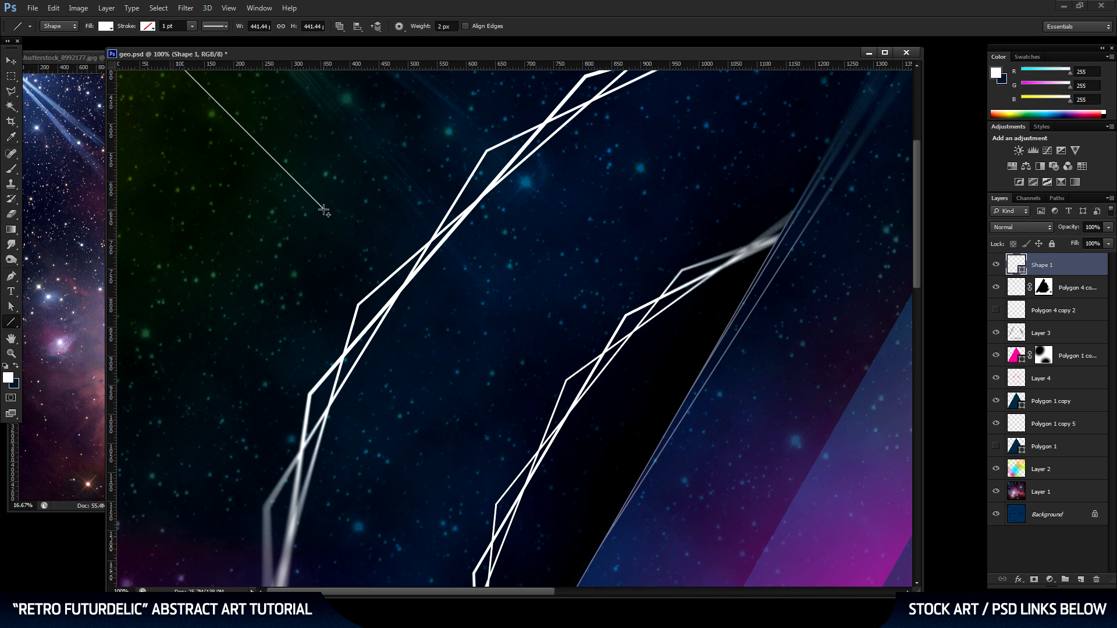
left_click_drag(323, 210, 564, 346)
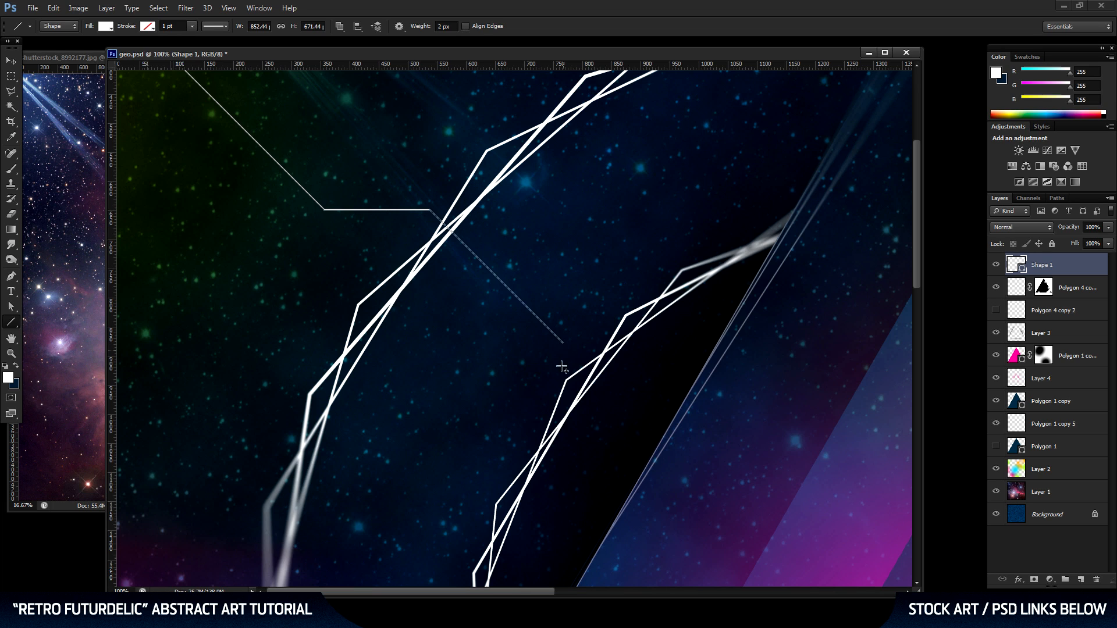
left_click_drag(564, 344, 564, 465)
Extend the angular line with diagonal, short horizontal, vertical and final diagonal segments into the pink triangle, about 1437 by 1589 px overall.
left_click_drag(731, 519, 494, 209)
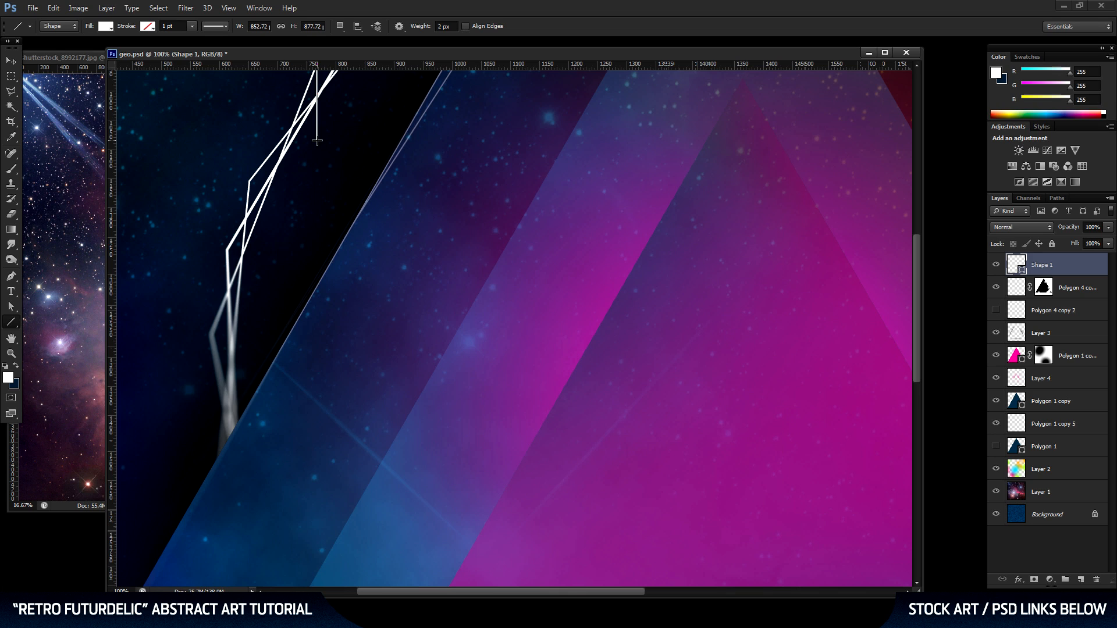
left_click_drag(317, 141, 458, 285)
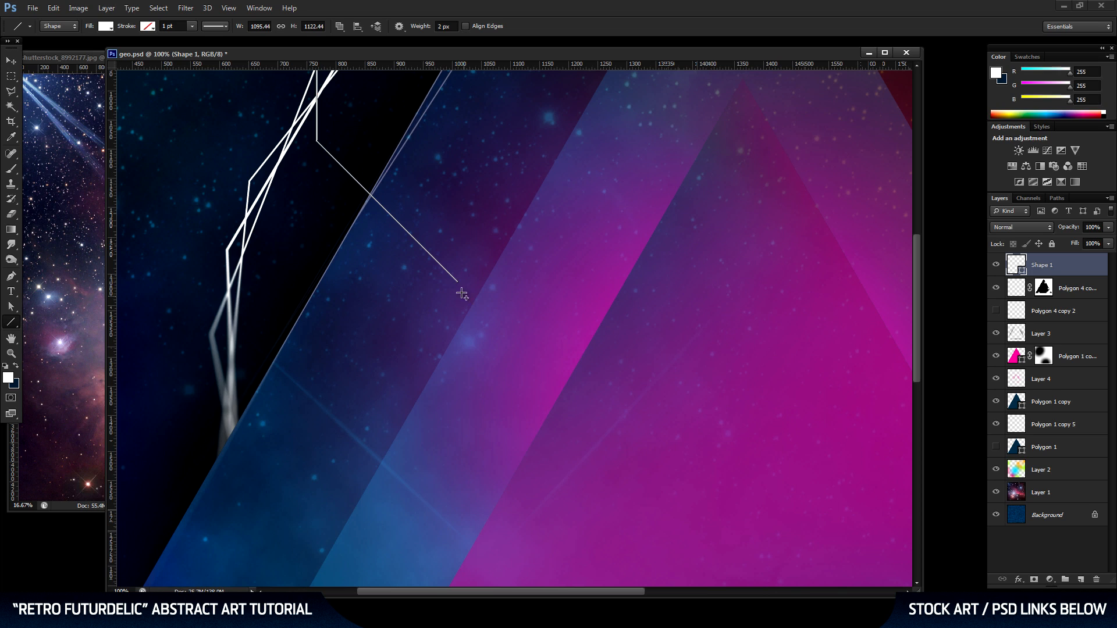
left_click_drag(459, 283, 486, 282)
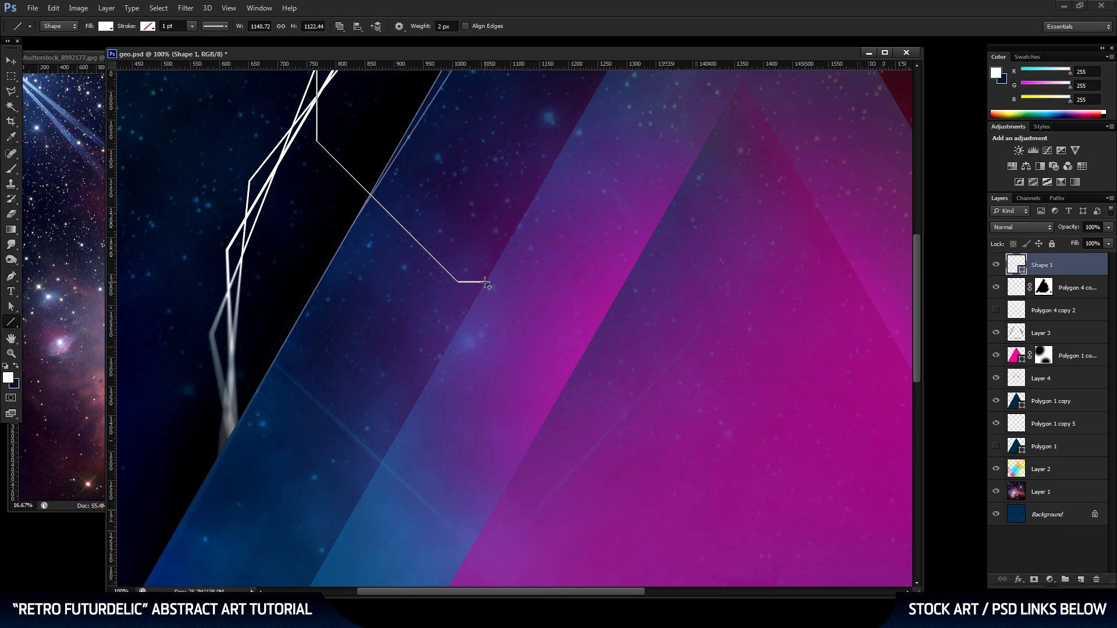
left_click_drag(485, 283, 487, 382)
key("space")
left_click_drag(606, 419, 526, 238)
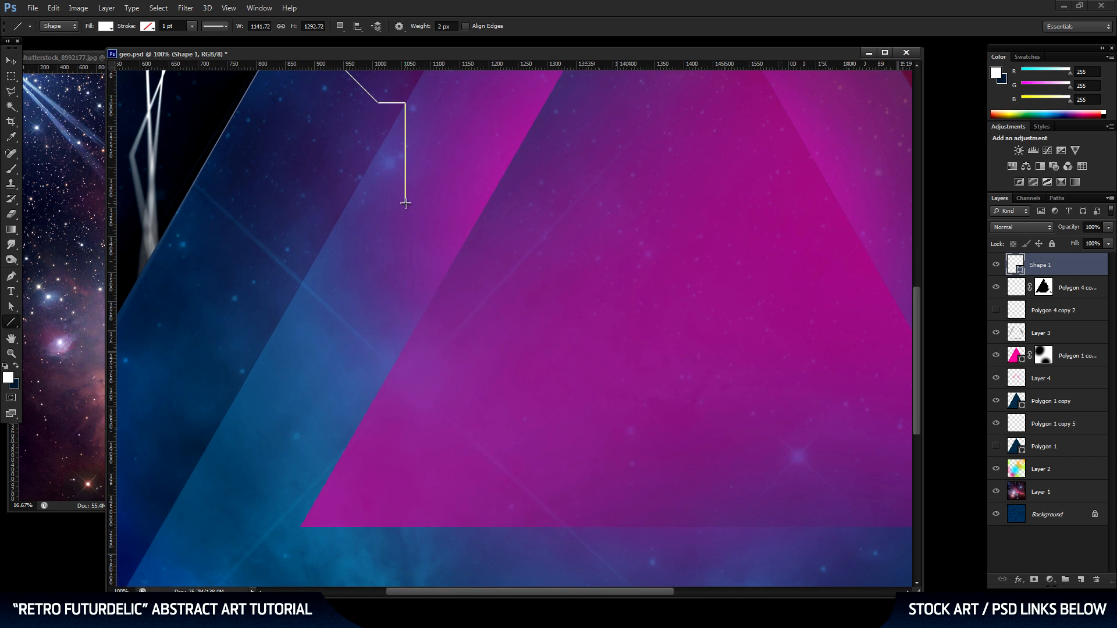
left_click_drag(405, 204, 589, 376)
Rasterize the angular line's layer and fade its lower end with a soft 350 px eraser.
key("space")
left_click_drag(338, 210, 439, 353)
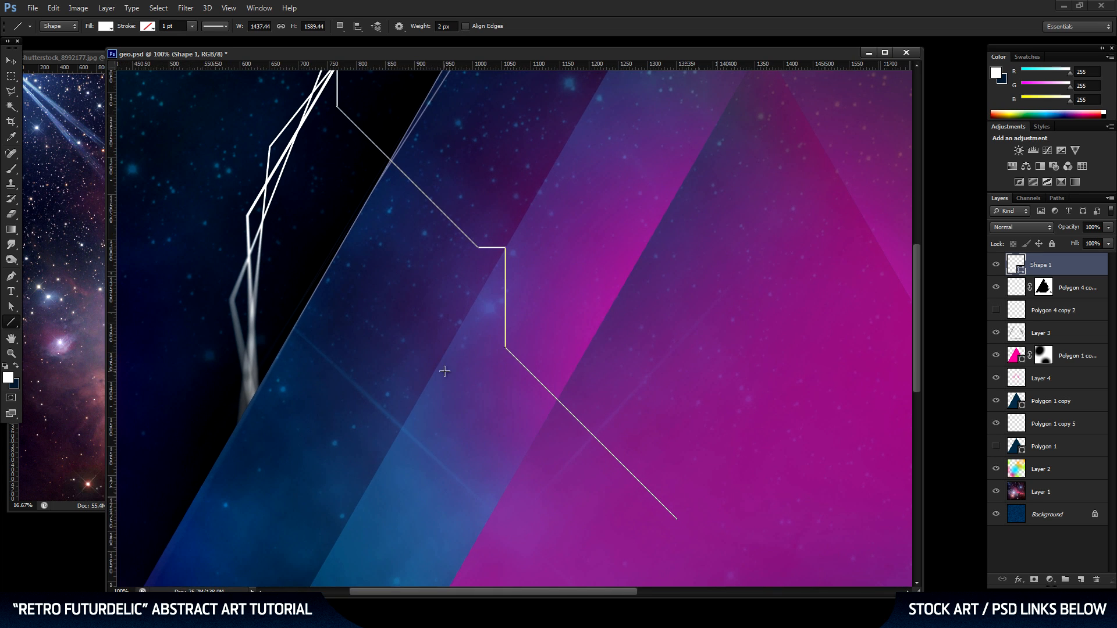
right_click(1073, 263)
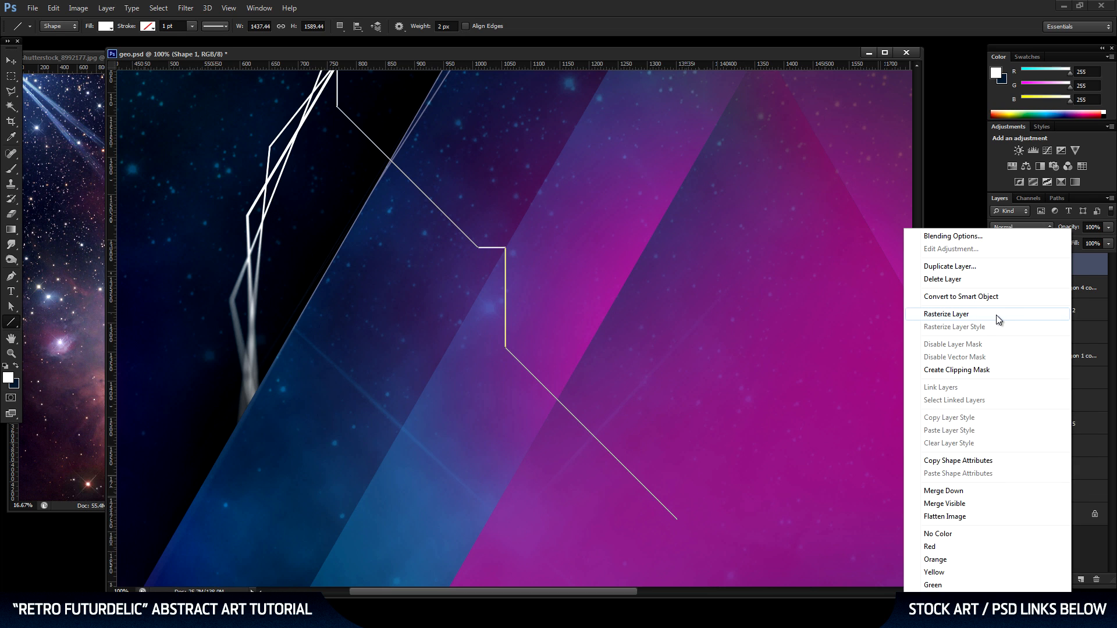
left_click(993, 314)
key("space")
left_click_drag(711, 424, 593, 322)
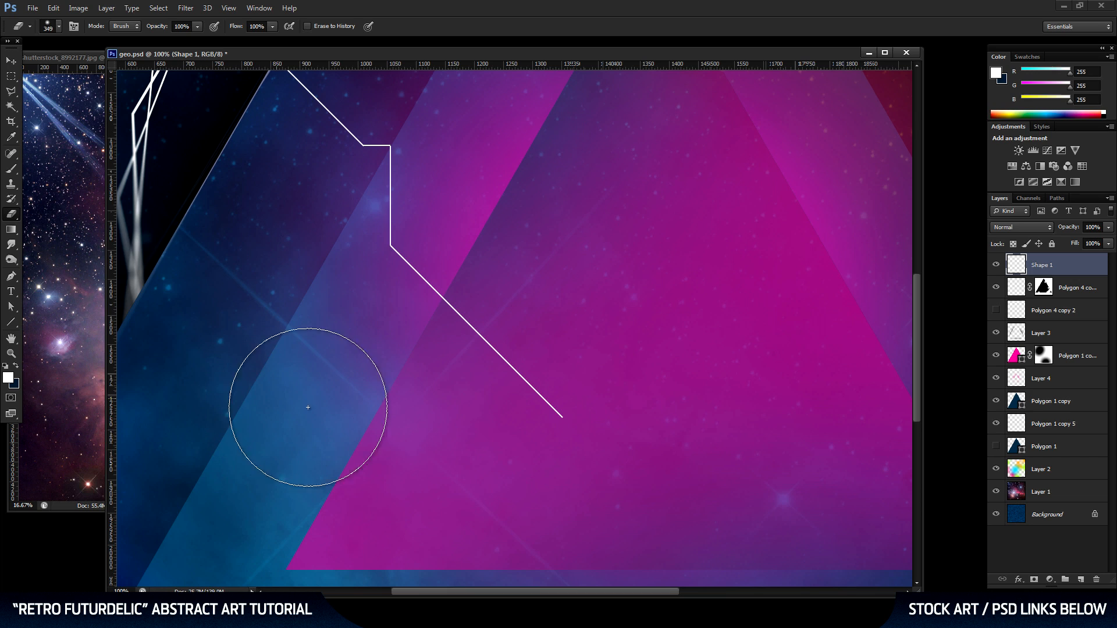
right_click(565, 289)
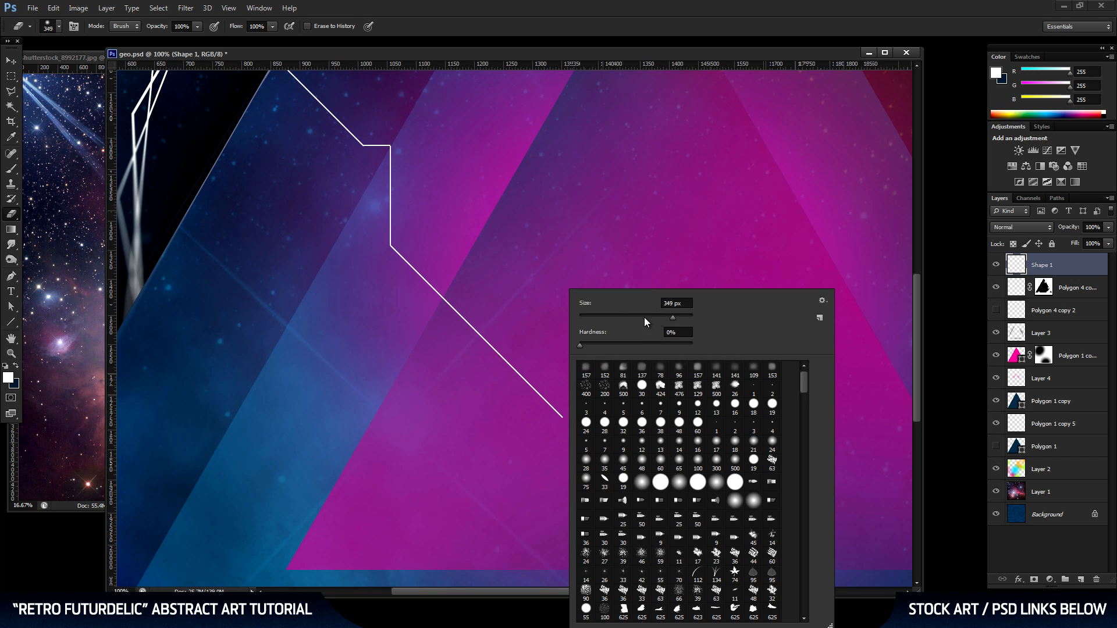
left_click_drag(691, 305, 644, 303)
type("350")
key("Return")
left_click(566, 411)
Draw a second diagonal line above and parallel to the first line's start, about 439 px wide and high.
left_click_drag(469, 182, 658, 337)
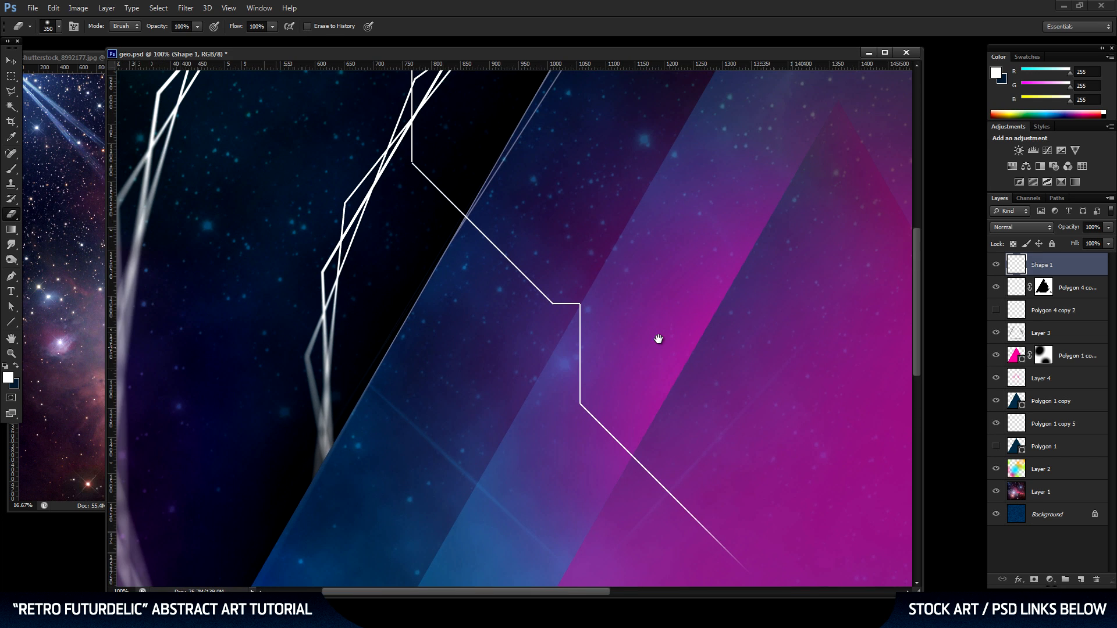
key("z")
left_click(650, 233, "alt")
left_click(549, 224, "alt")
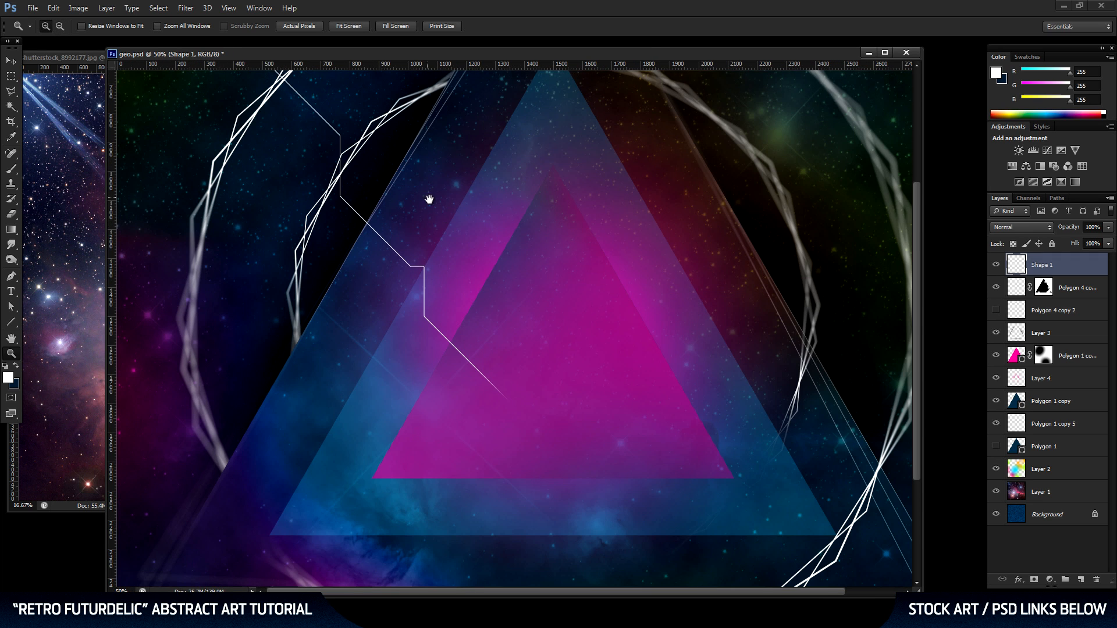
left_click_drag(501, 316, 512, 369)
left_click(419, 338, "alt")
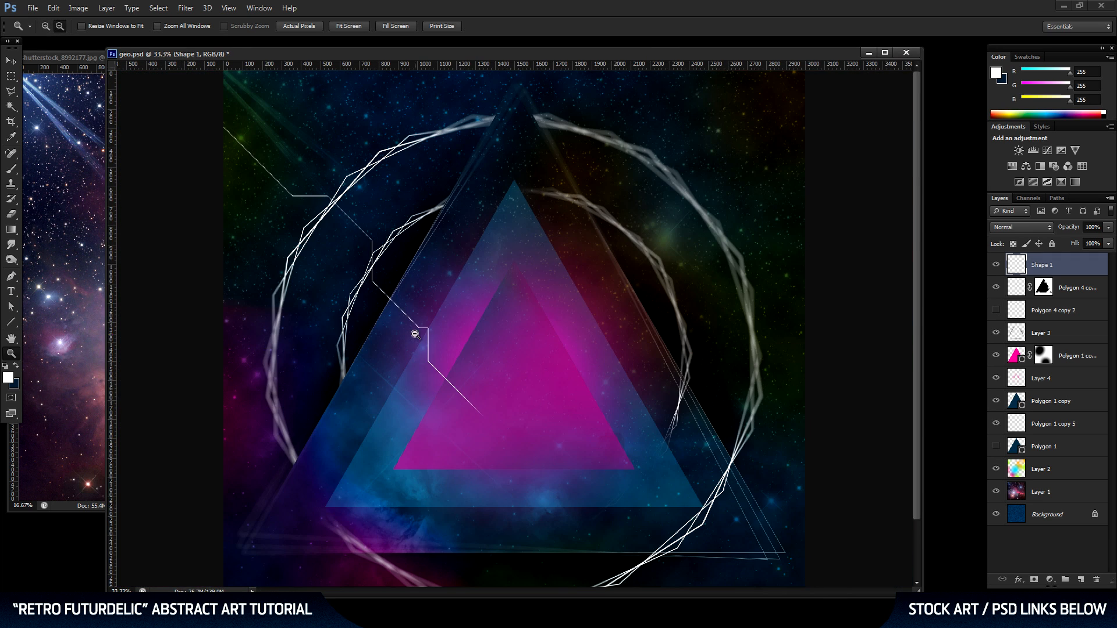
left_click(10, 321)
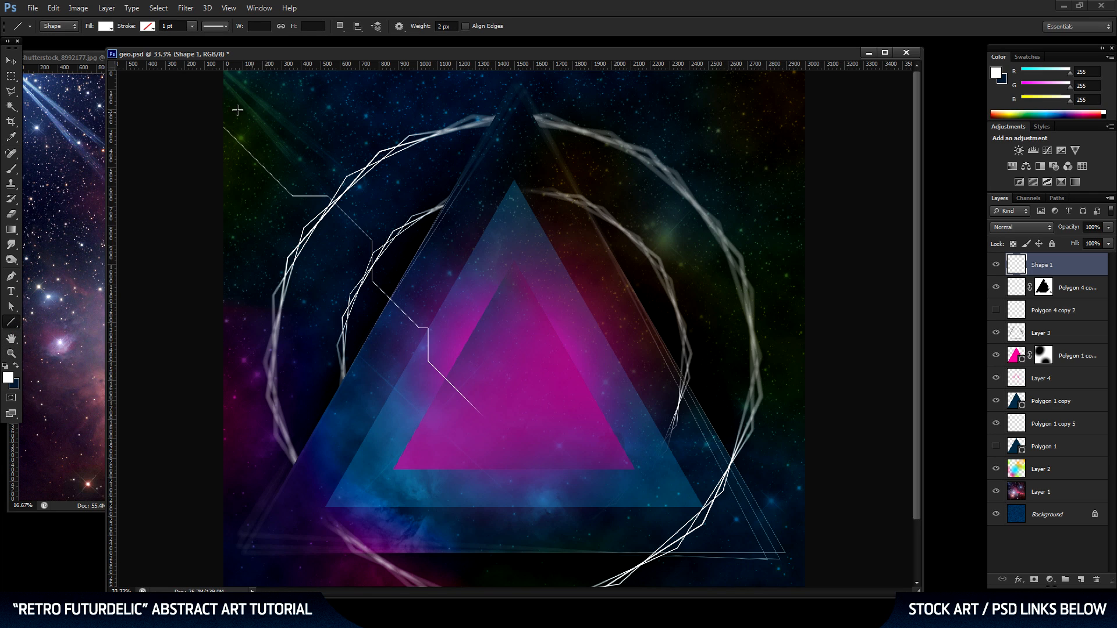
left_click_drag(215, 98, 299, 191)
Continue the second line with vertical, diagonal, horizontal, vertical and short horizontal segments past the inner polygon ring, about 938 by 913 px overall.
key("z")
left_click(327, 219)
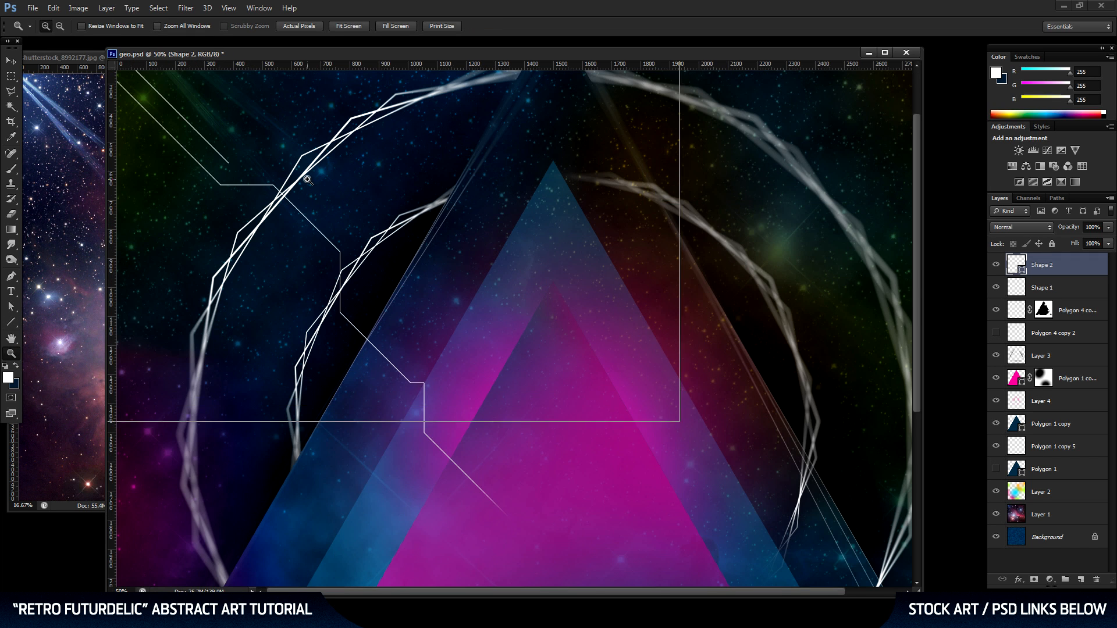
left_click(307, 180)
left_click_drag(308, 182, 592, 196)
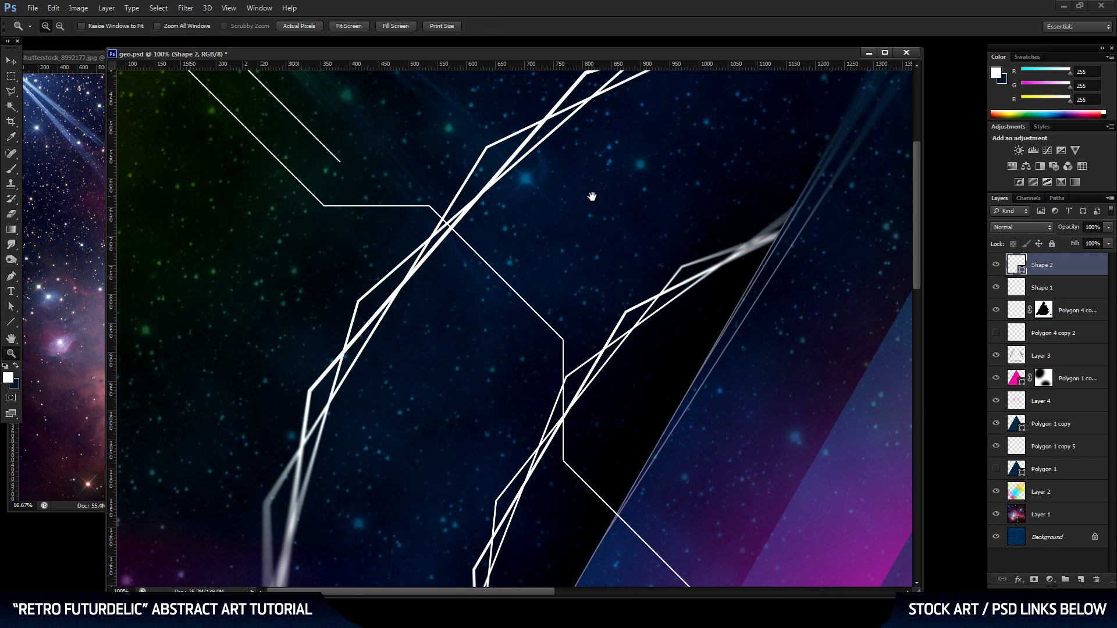
left_click(12, 322)
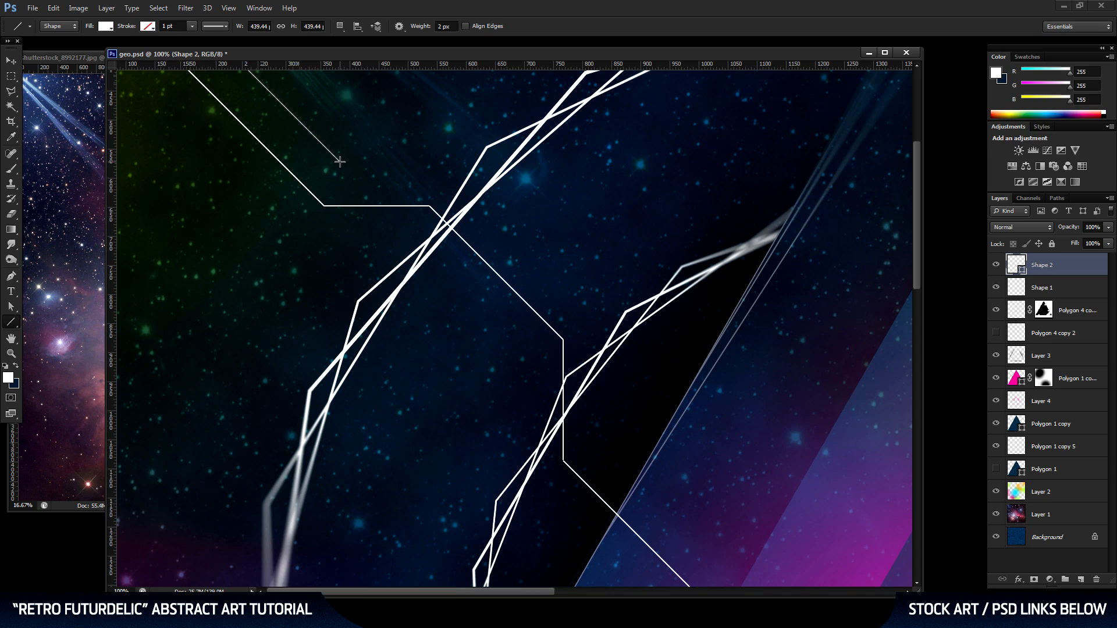
left_click_drag(340, 162, 630, 437)
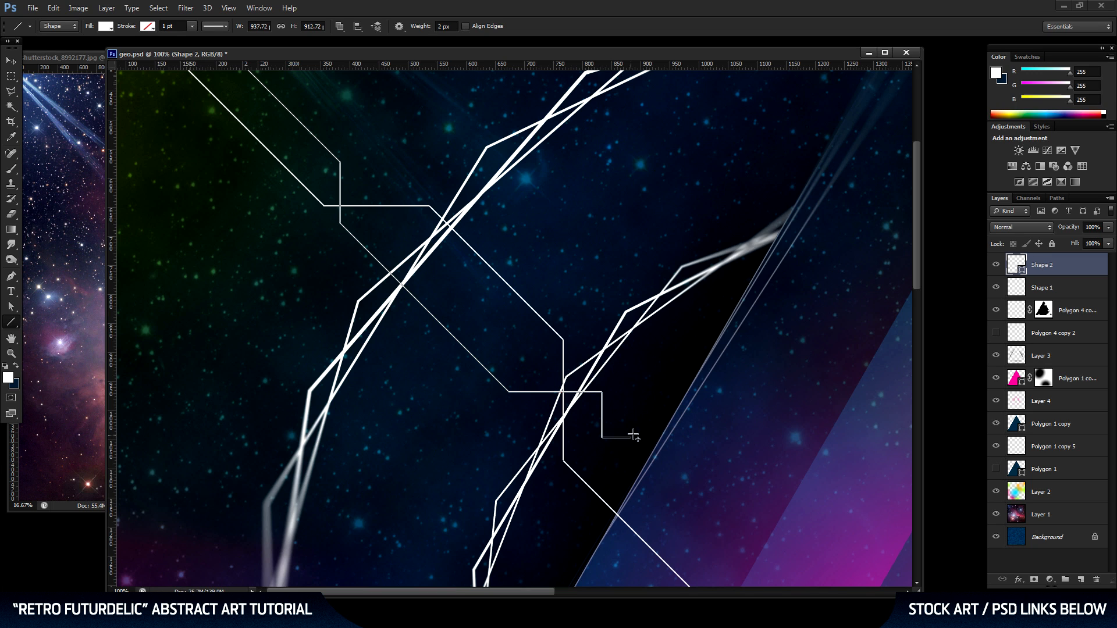
Extend the second line with a long diagonal and a horizontal segment ending inside the pink triangle, about 1491 by 1279 px overall.
left_click_drag(804, 439, 483, 170)
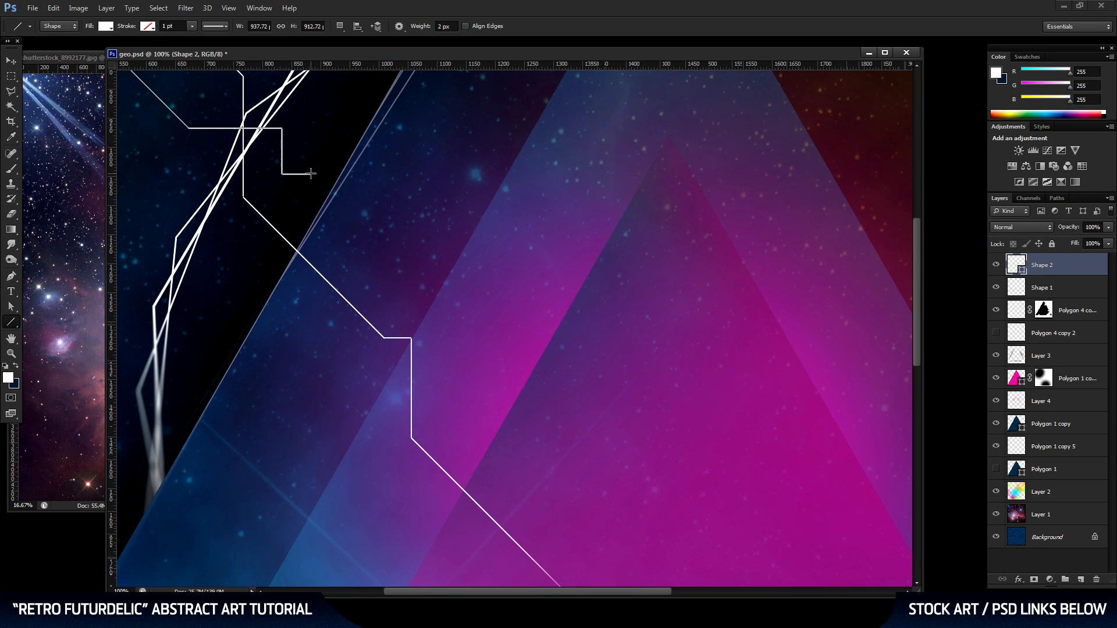
mouse_move(310, 173)
left_mouse_down()
mouse_move(427, 256)
mouse_move(553, 389)
mouse_move(524, 391)
left_mouse_up()
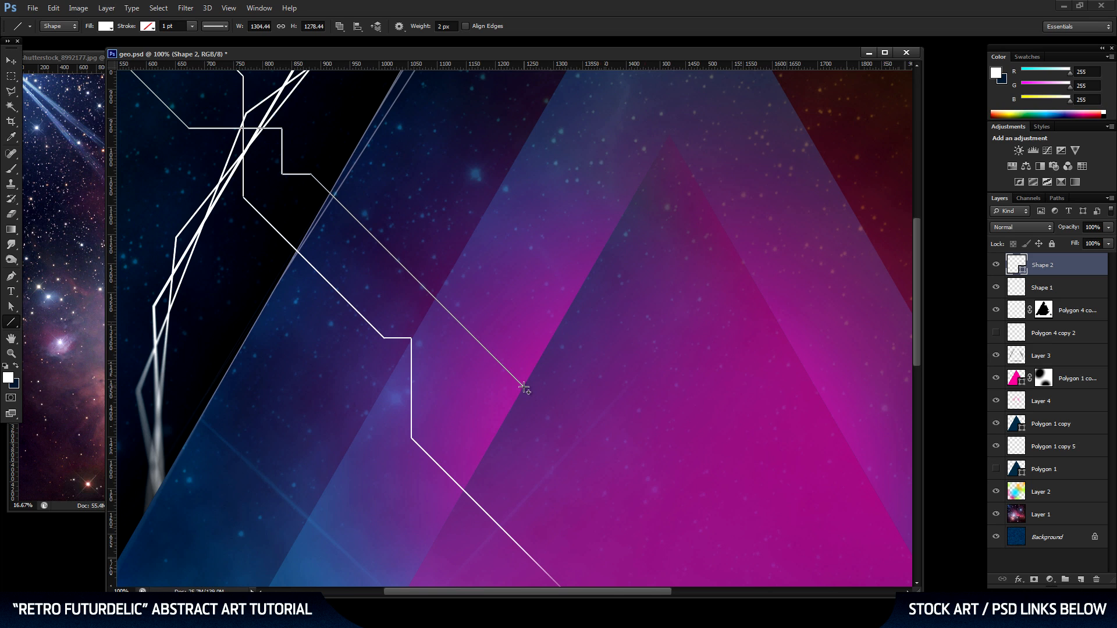
left_click_drag(525, 388, 632, 387)
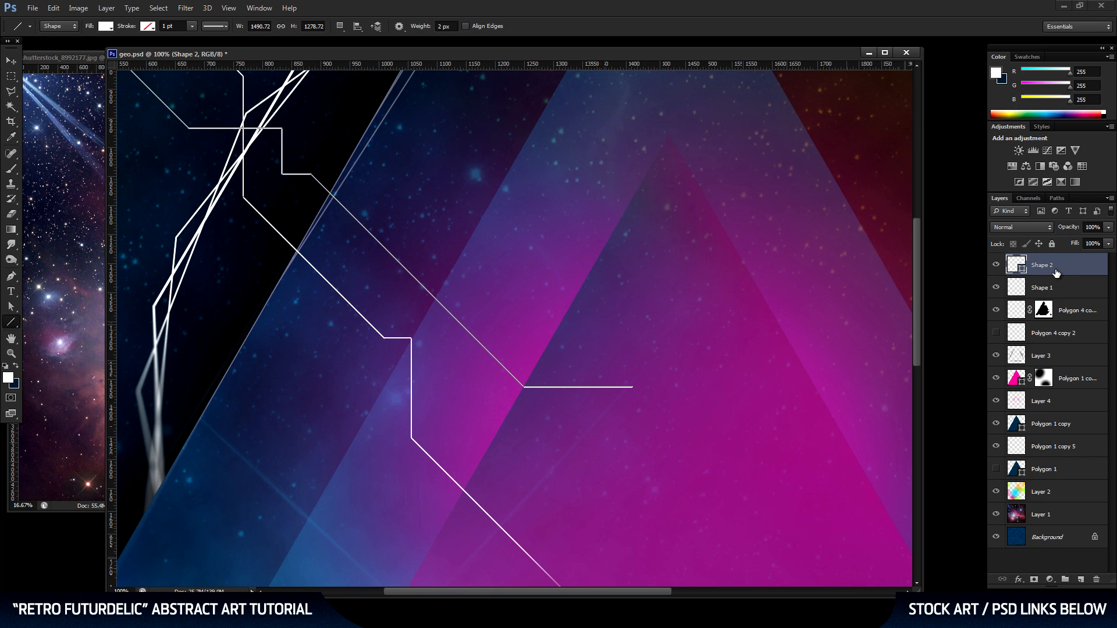
Rasterize the second angular line's layer and fade its horizontal end with the soft 350 px eraser.
right_click(1055, 271)
left_click(988, 316)
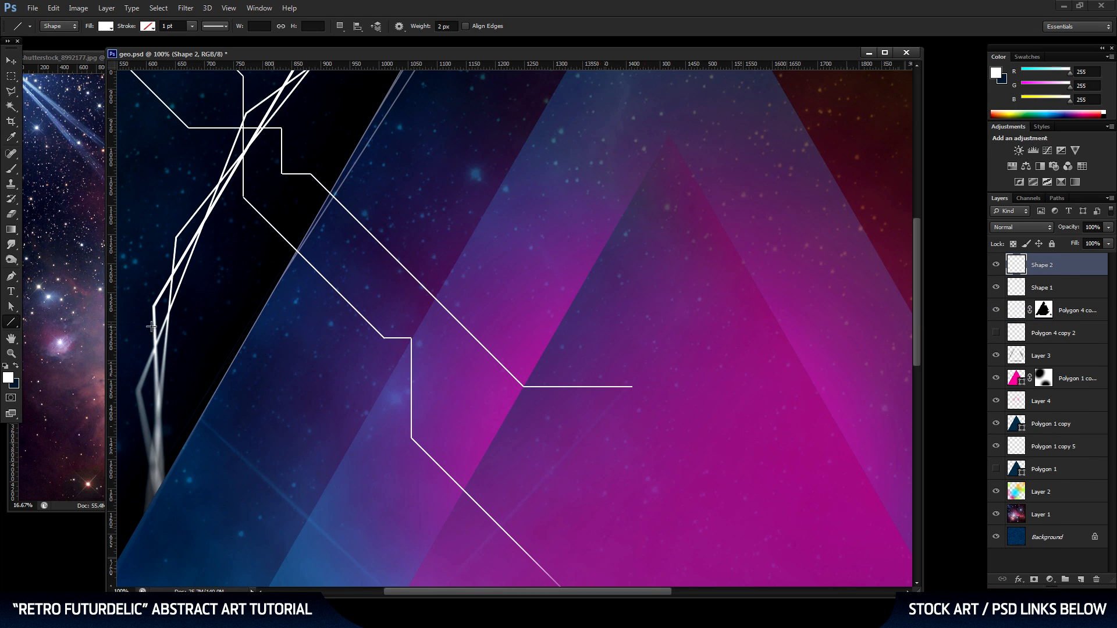
left_click(11, 213)
left_click(637, 388)
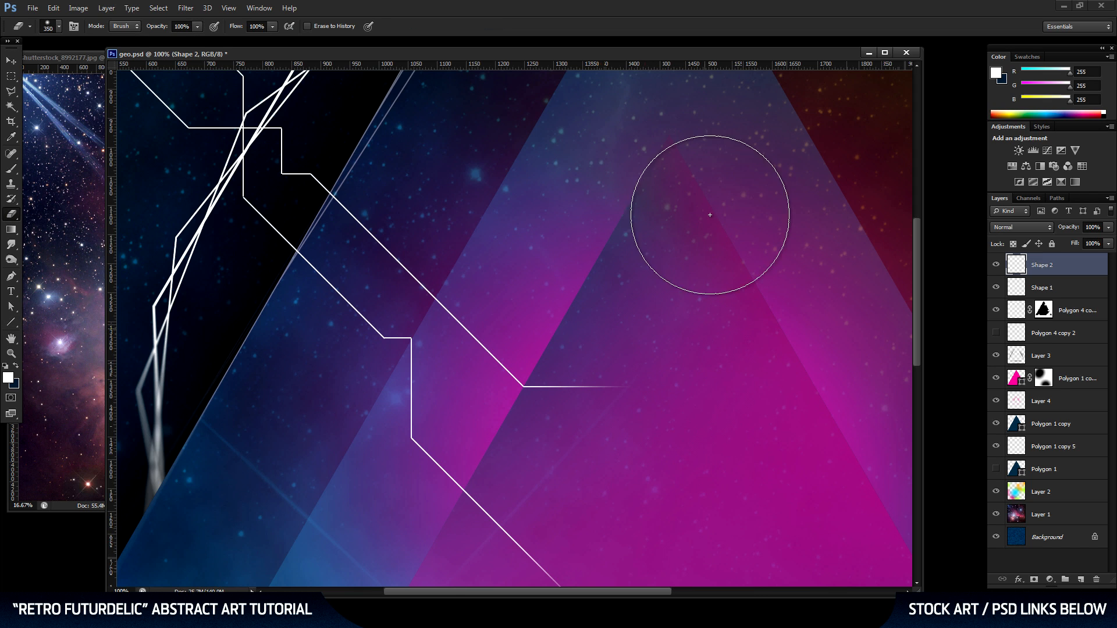
left_click(11, 353)
left_click(553, 279, "alt")
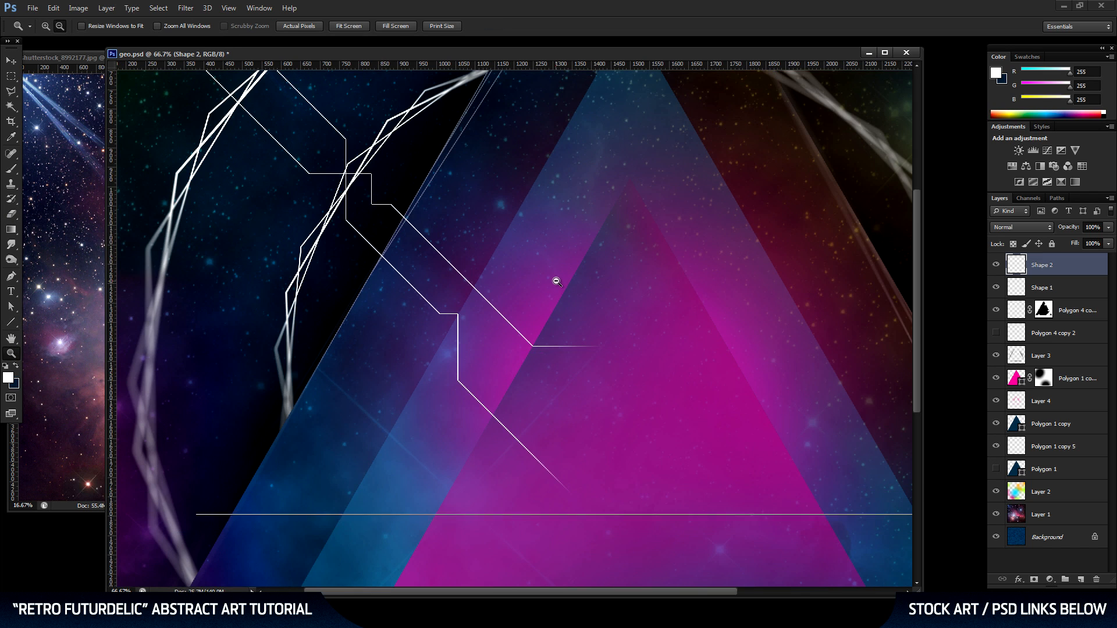
Merge the two angular line layers into one and duplicate the merged layer.
left_click(559, 281, "alt")
left_click(543, 266, "alt")
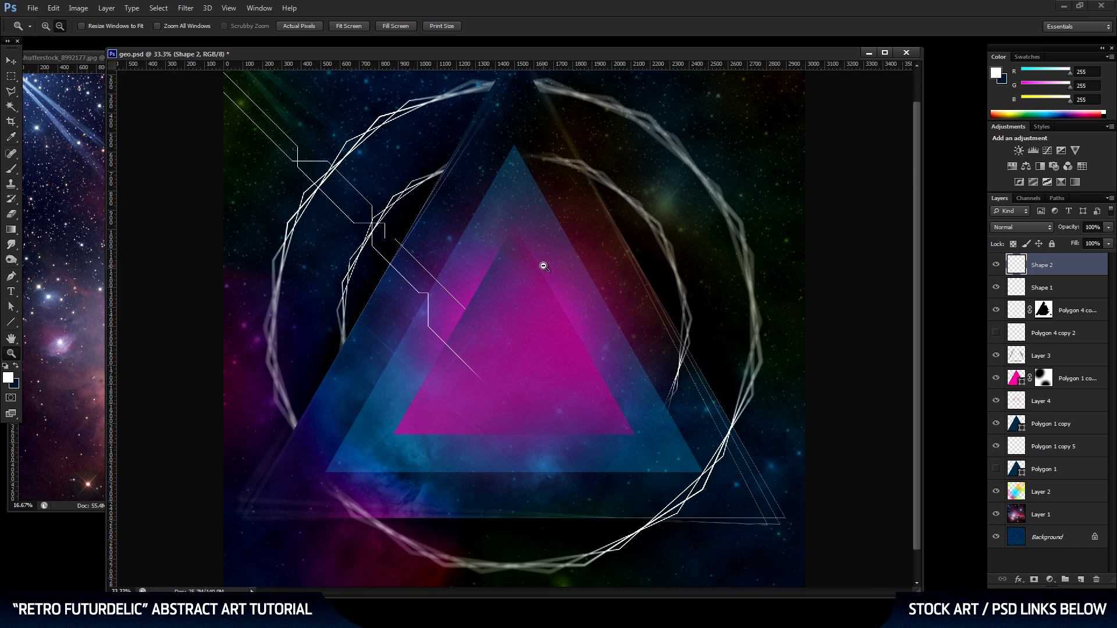
left_click(519, 257)
left_click_drag(517, 255, 607, 342)
left_click(11, 60)
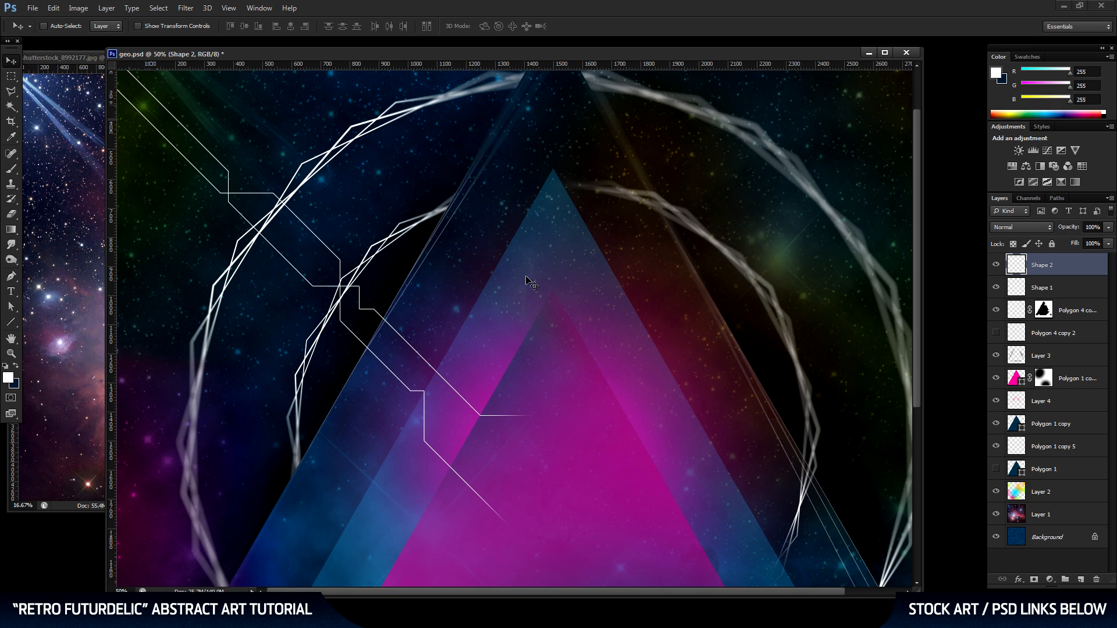
left_click(1058, 289, "shift")
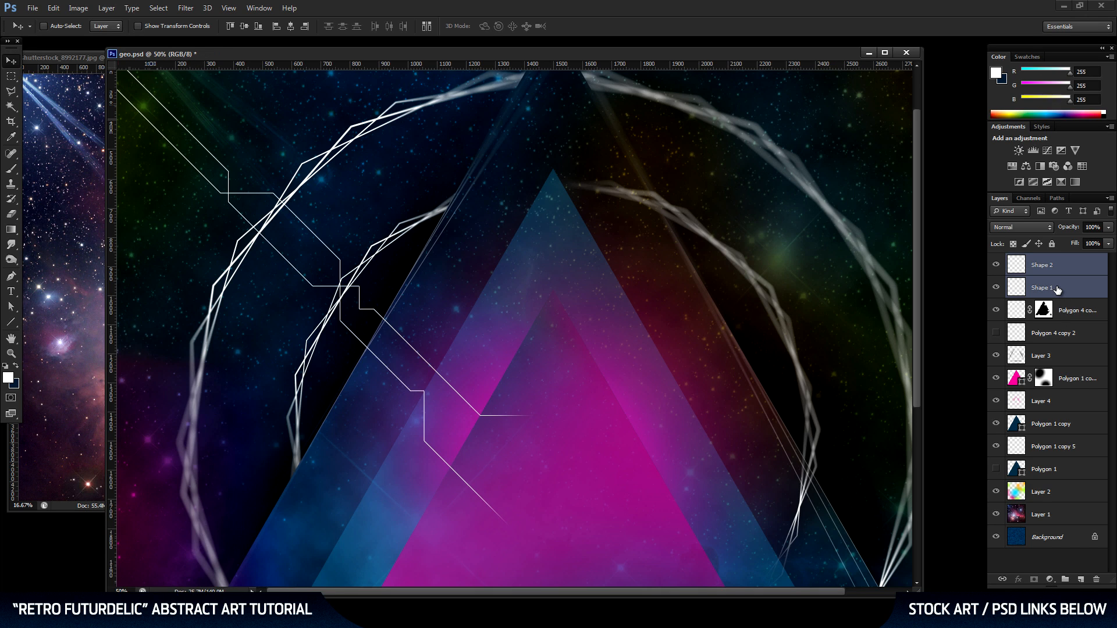
key("ctrl+e")
left_click_drag(1071, 267, 1064, 573)
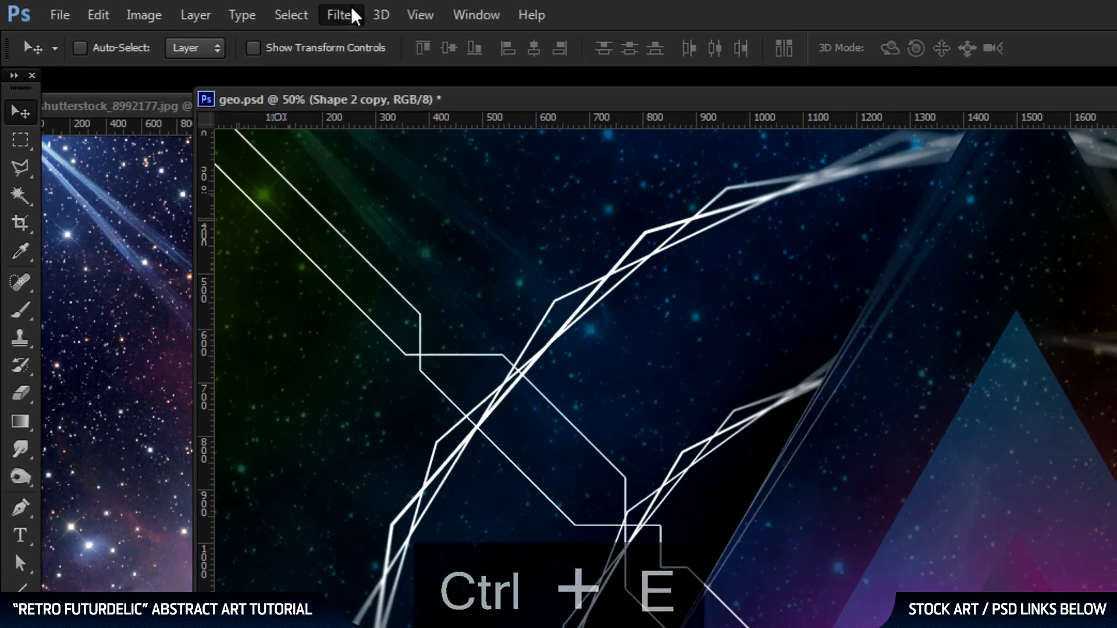
Apply a Gaussian Blur with a 9.0 pixel radius to the duplicated line layer.
left_click(260, 11)
mouse_move(285, 180)
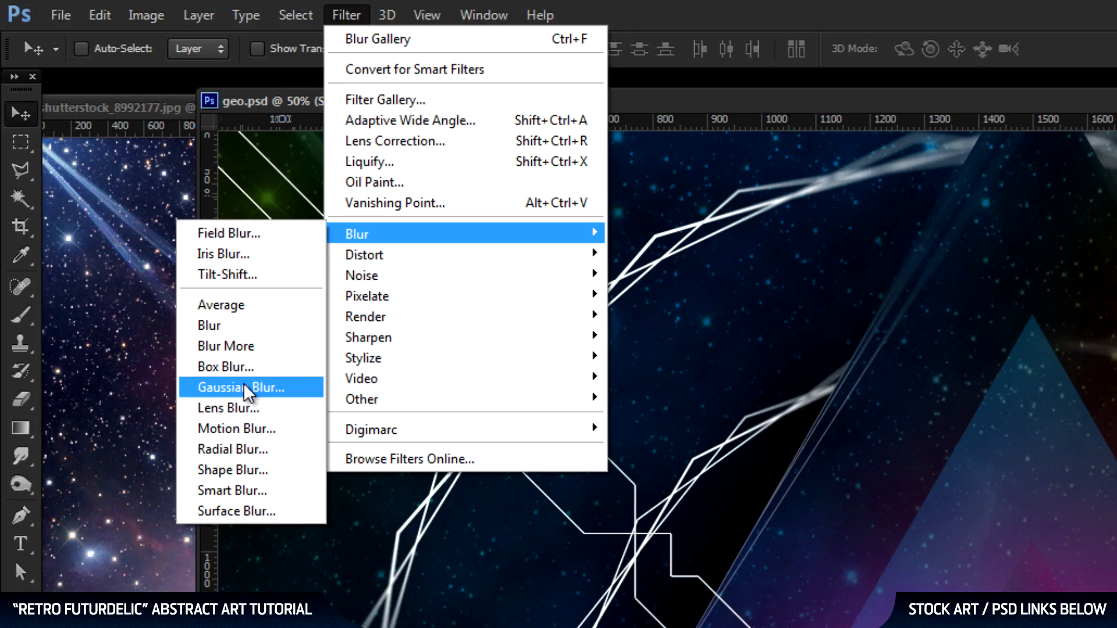
left_click(242, 385)
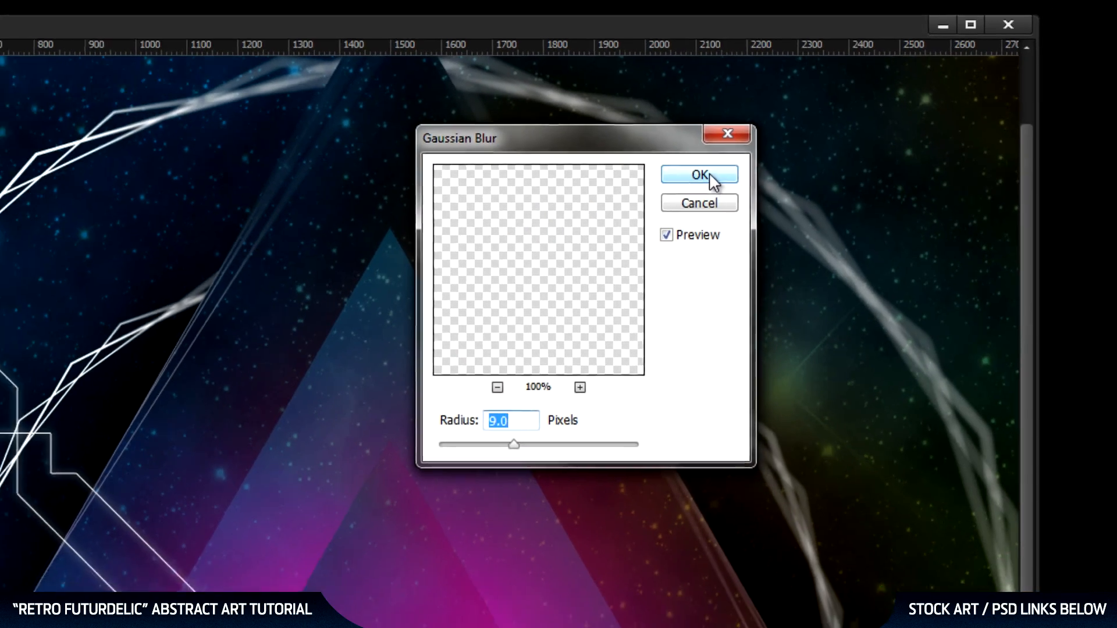
left_click(705, 179)
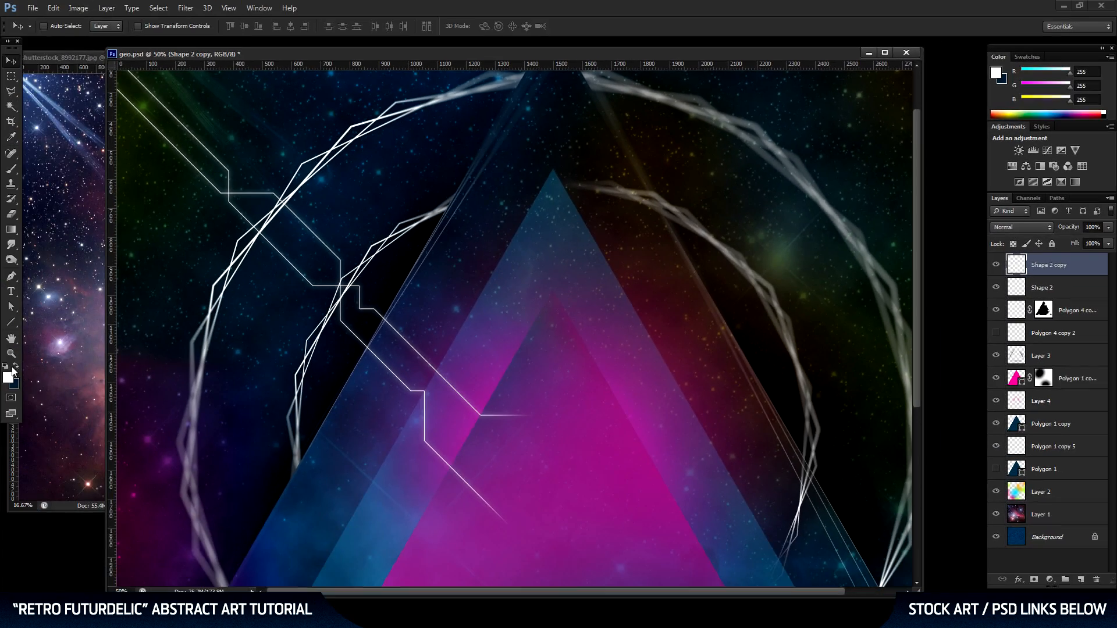
Add a layer mask to the blurred line copy and mask out its middle with a soft black 2216 px brush.
left_click(410, 340, "alt")
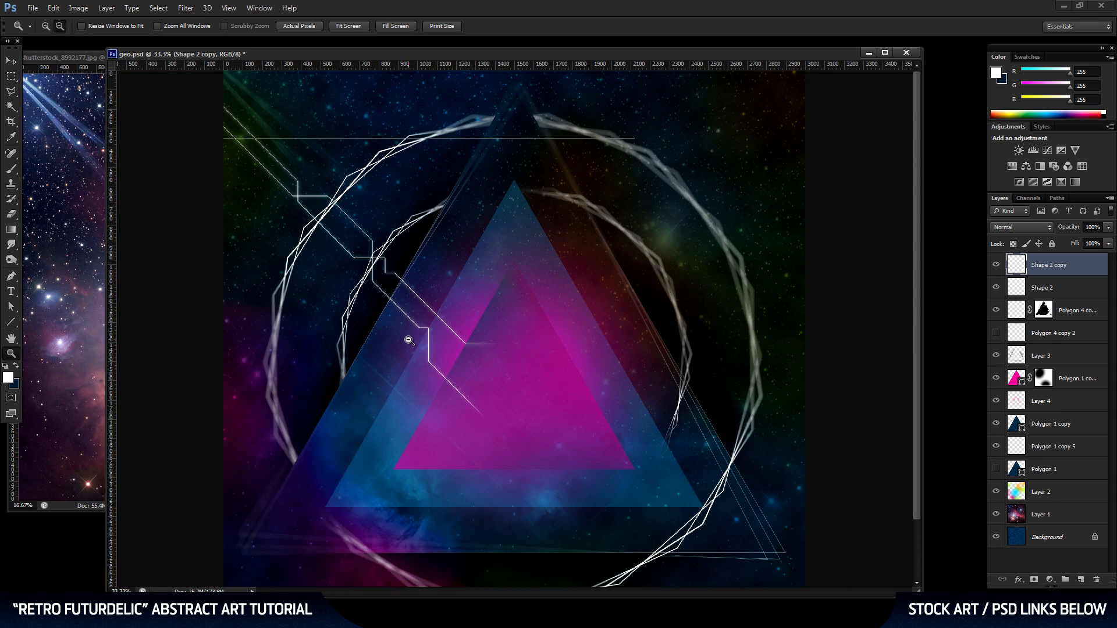
left_click(477, 348, "alt")
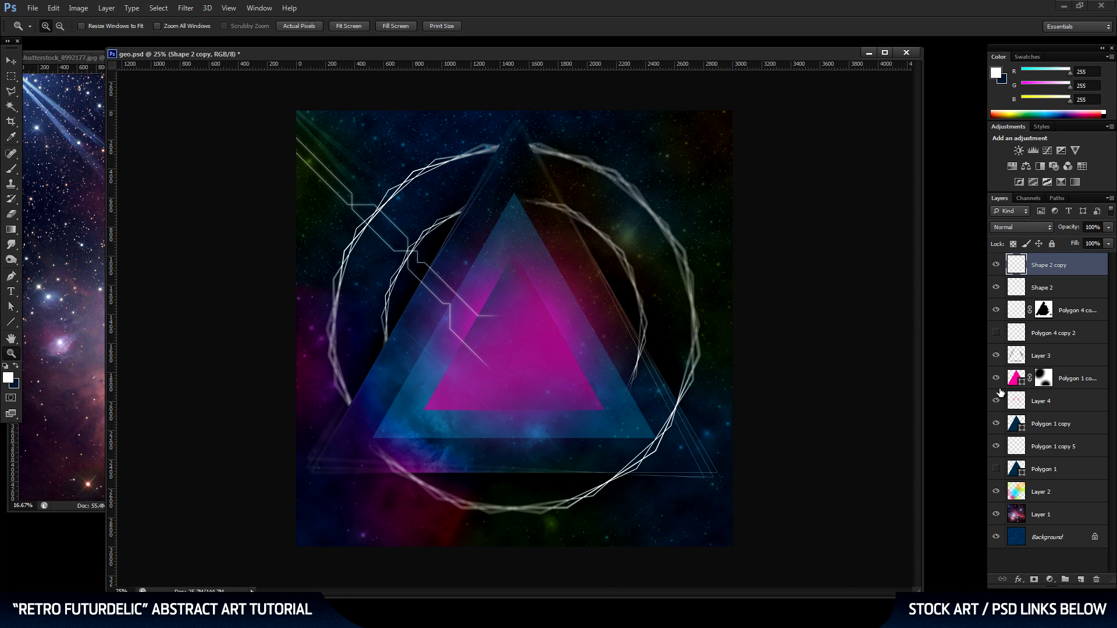
left_click(1035, 581)
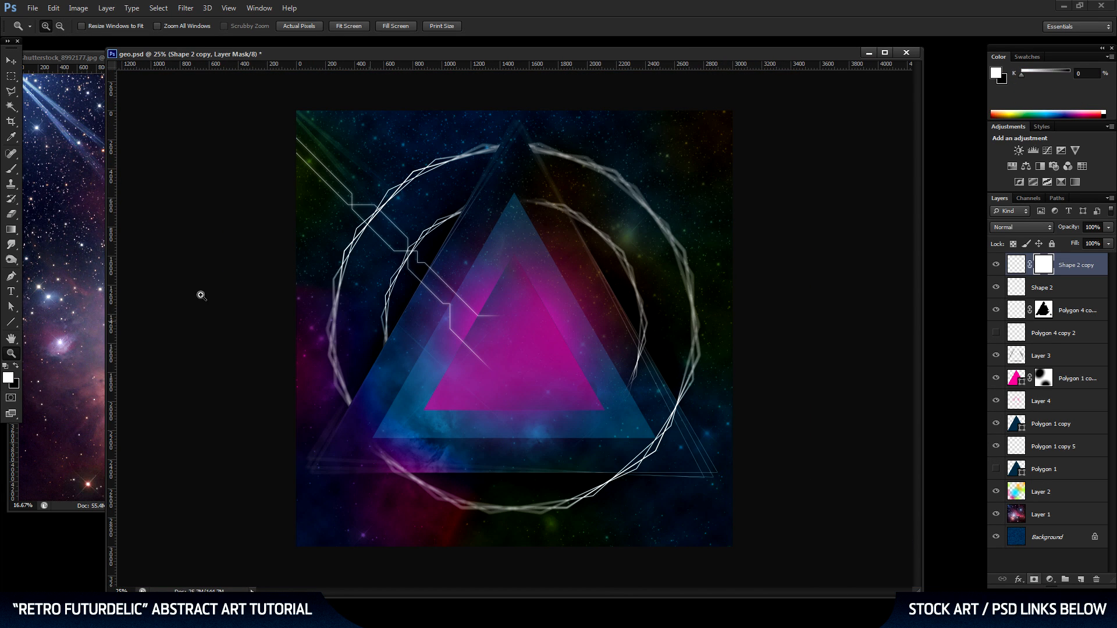
left_click(11, 168)
left_click(16, 365)
right_click(528, 350)
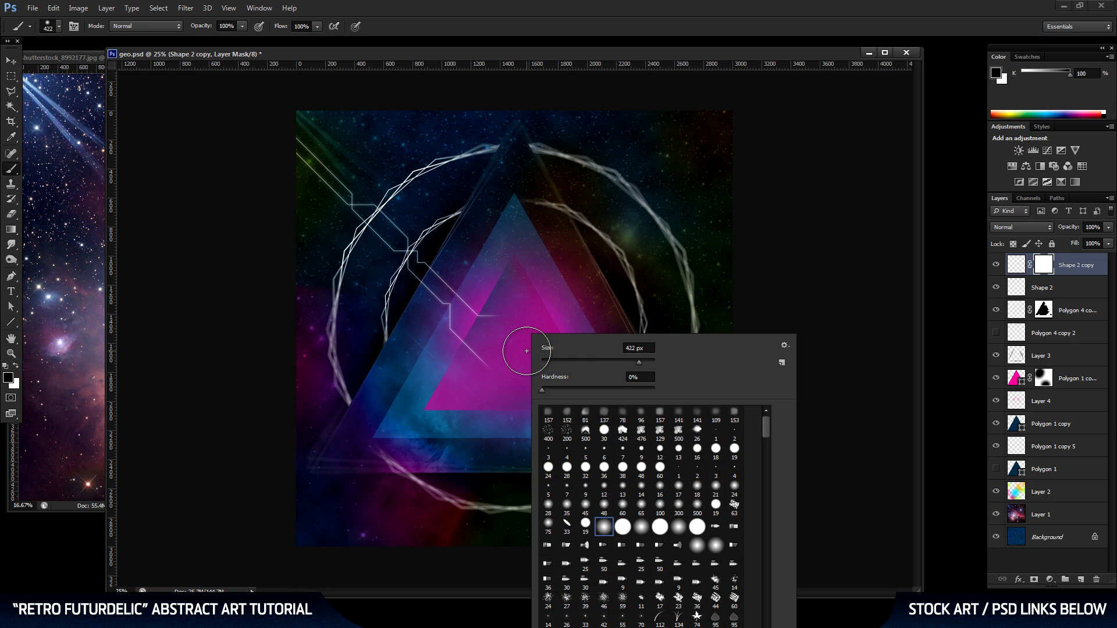
left_click_drag(640, 363, 649, 363)
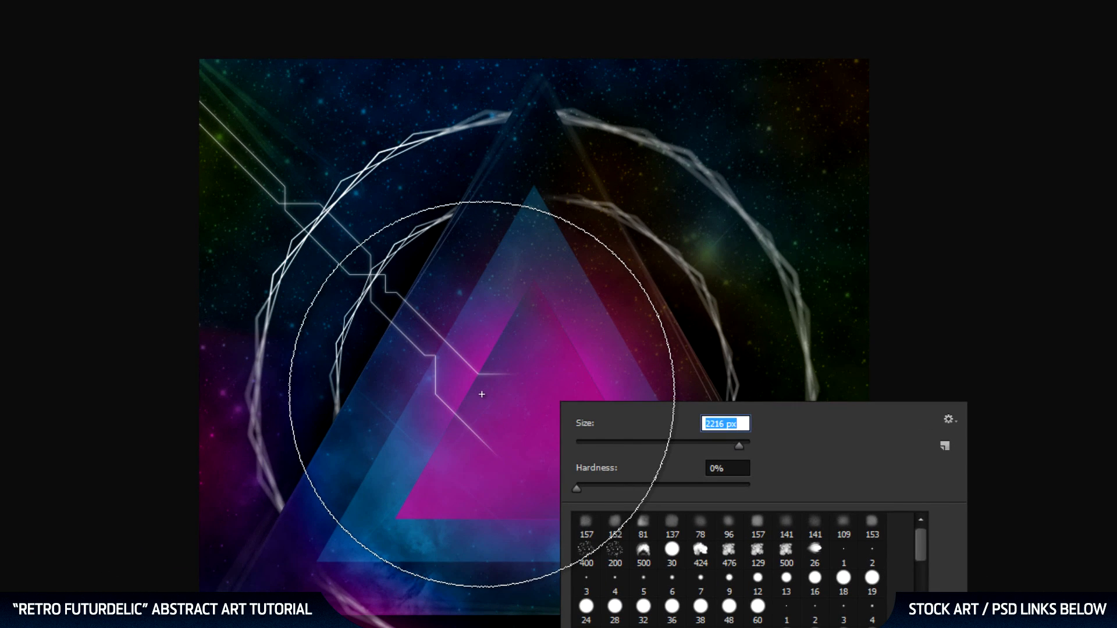
key("Return")
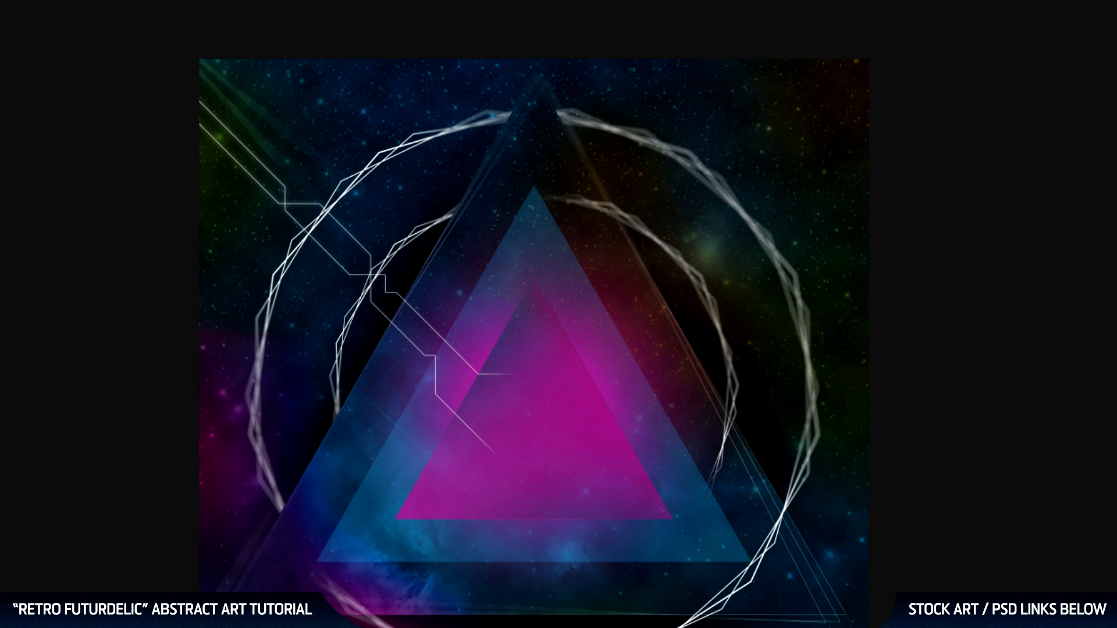
Add a layer mask to the sharp angular lines' layer beneath the blurred copy.
key("z")
left_click(533, 362)
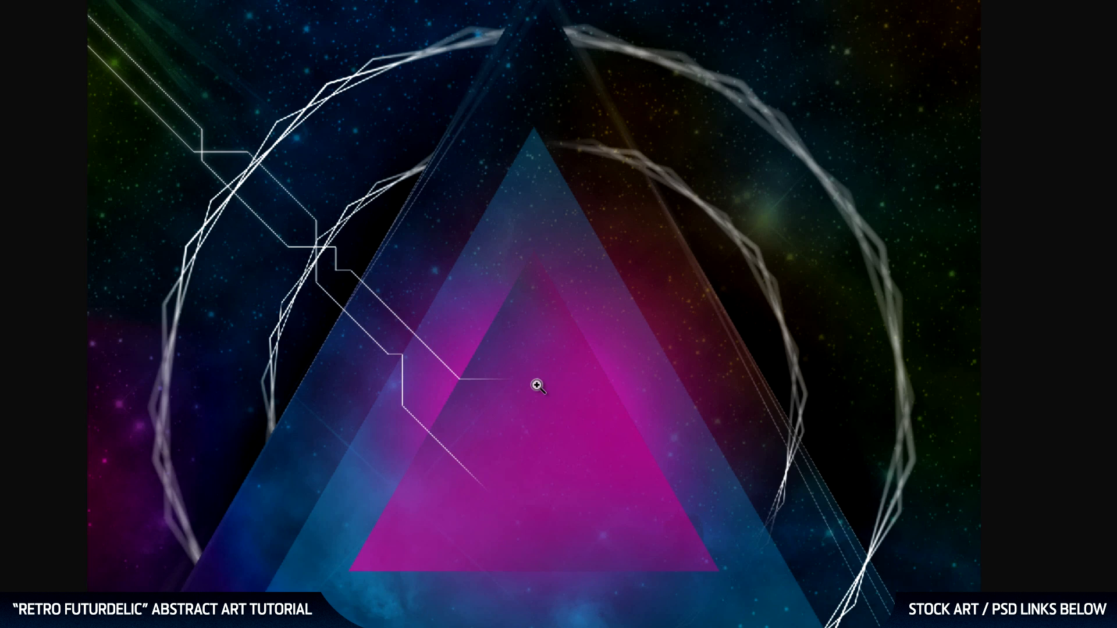
left_click(536, 385)
left_click_drag(143, 217, 373, 400)
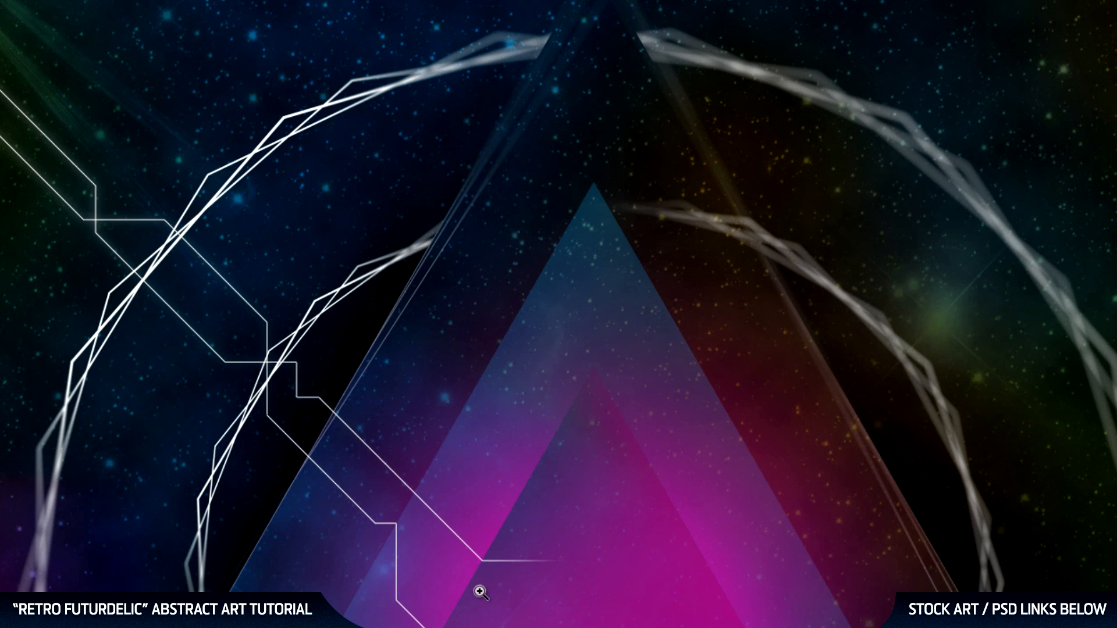
left_click_drag(239, 247, 294, 312)
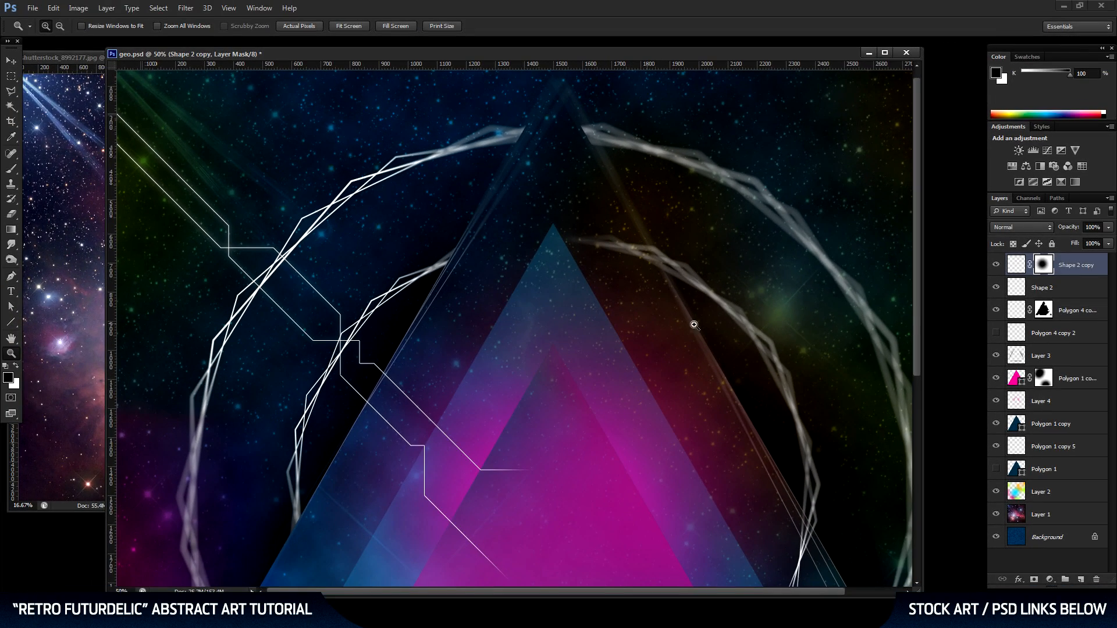
left_click(1065, 289)
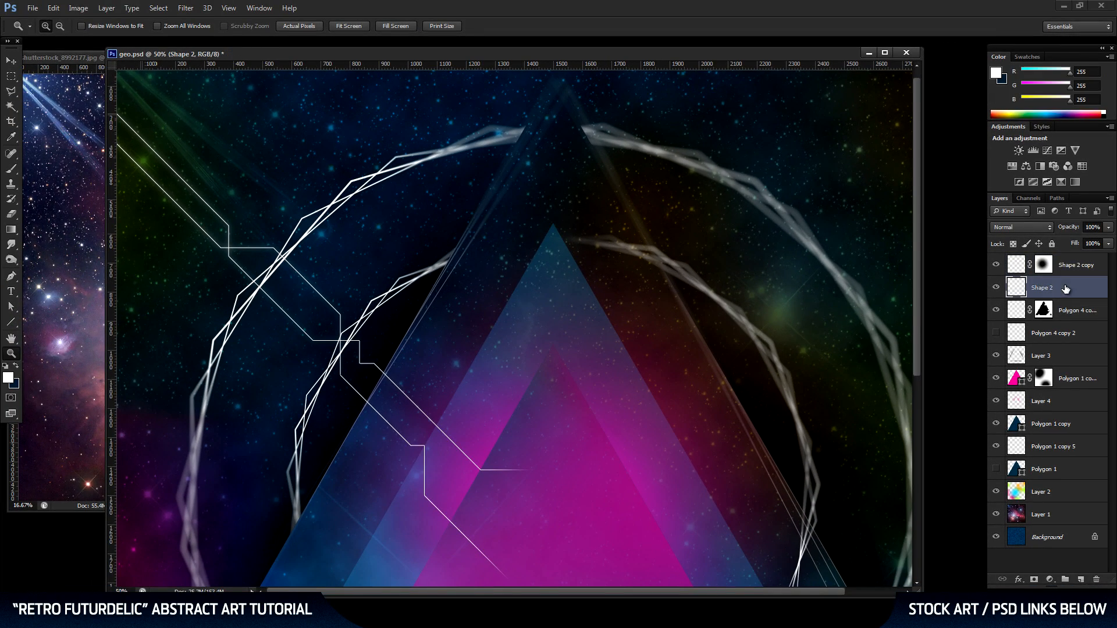
left_click(1036, 584)
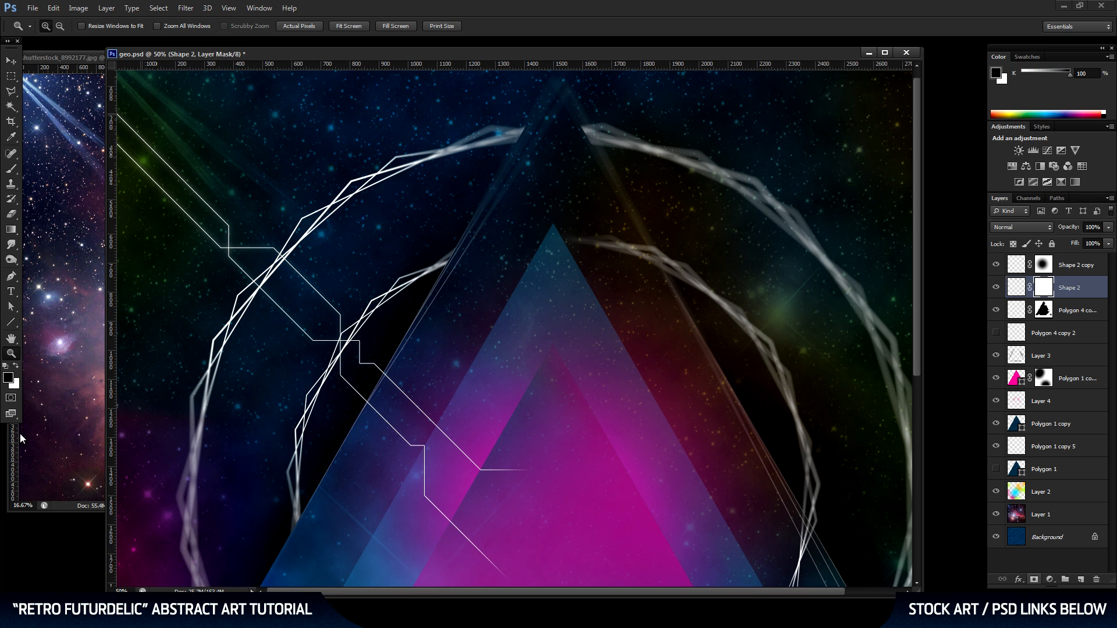
left_click(267, 300, "alt")
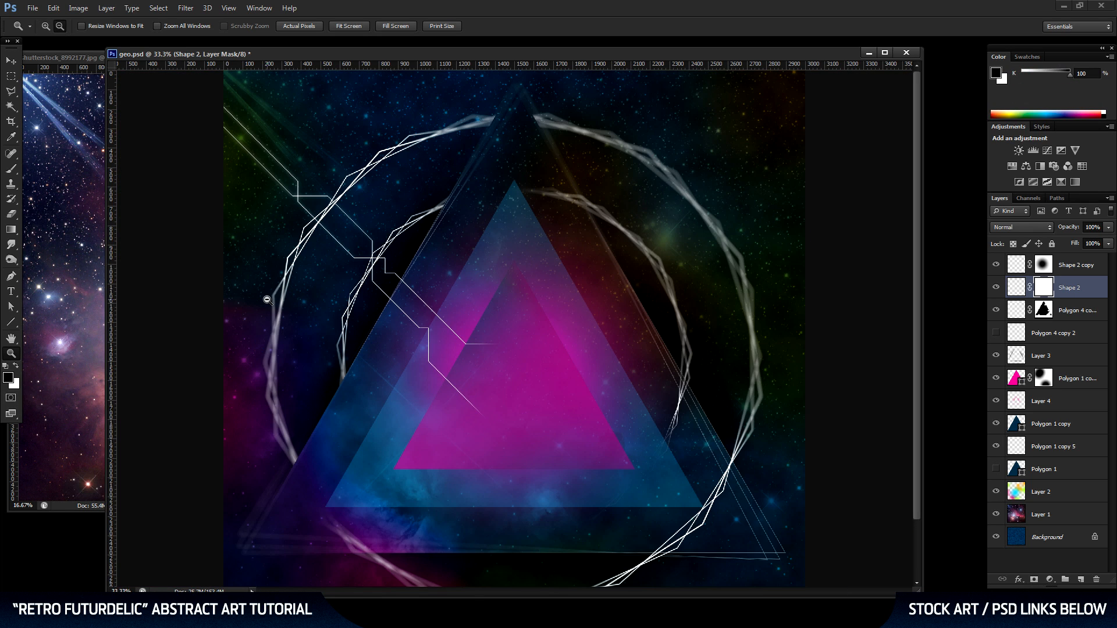
left_click(269, 197, "alt")
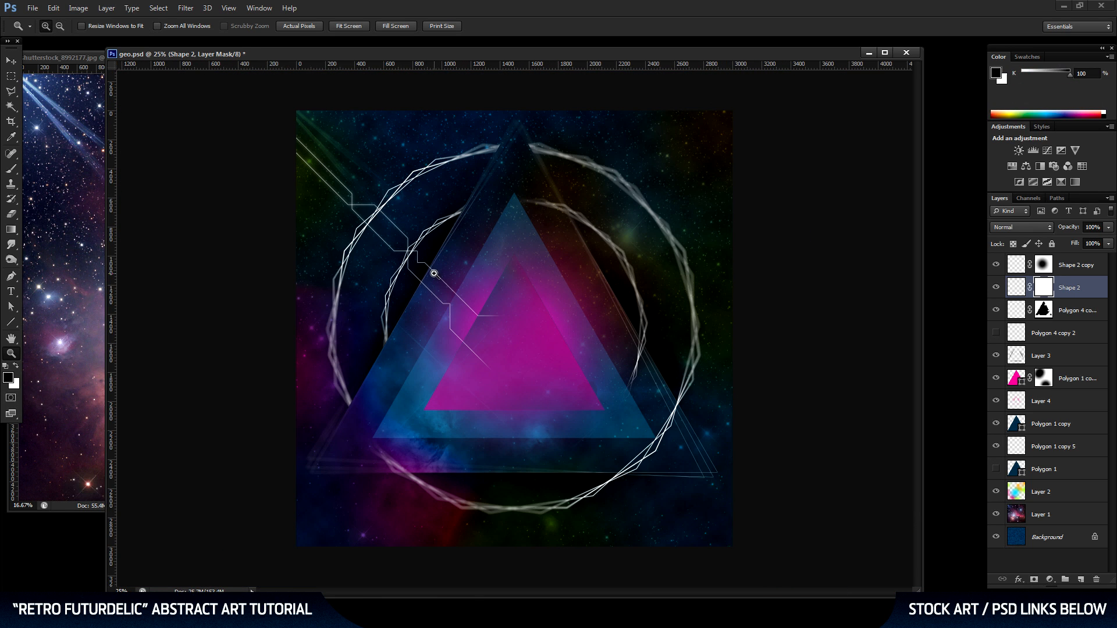
Fade the sharp lines at the artwork's upper-left corner with a soft black 1753 px mask brush and save the document.
left_click(11, 168)
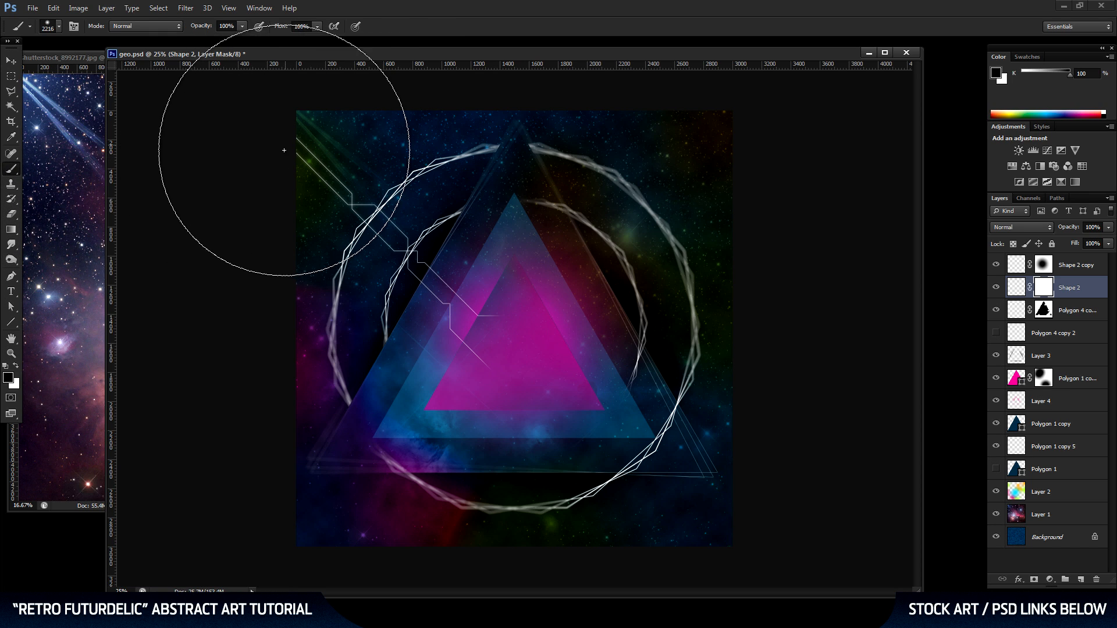
right_click(352, 150)
left_click_drag(458, 178, 460, 182)
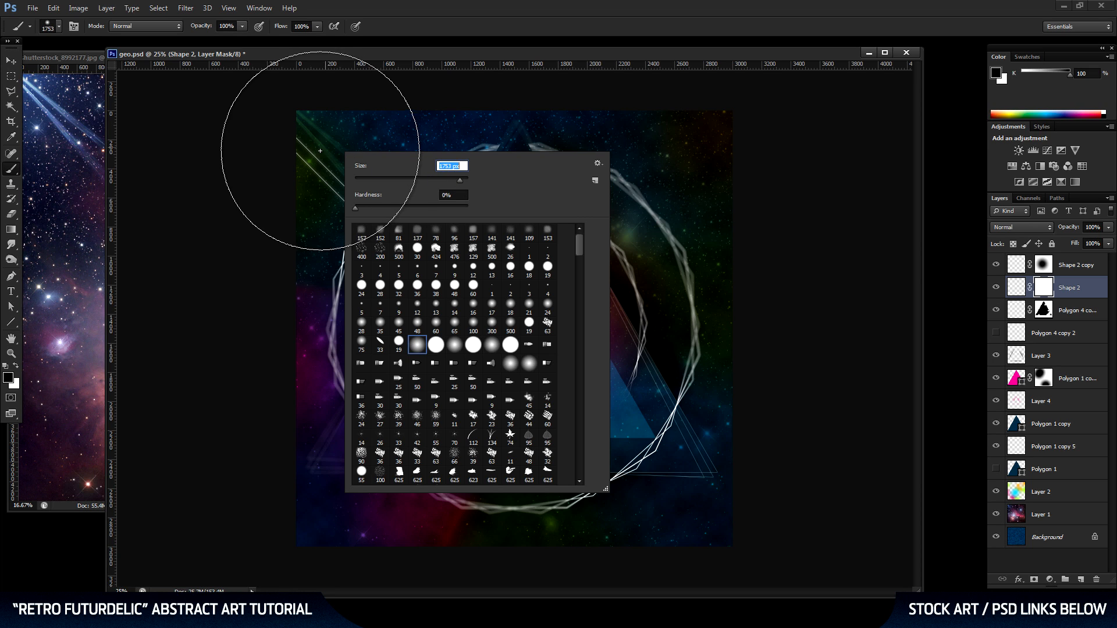
left_click(302, 149)
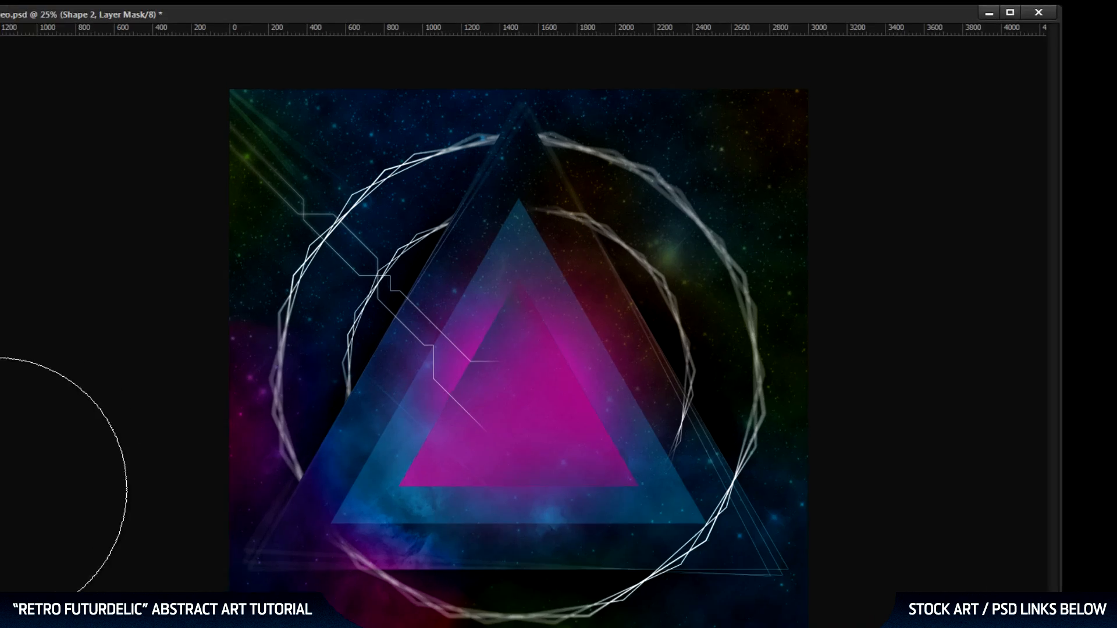
key("ctrl+s")
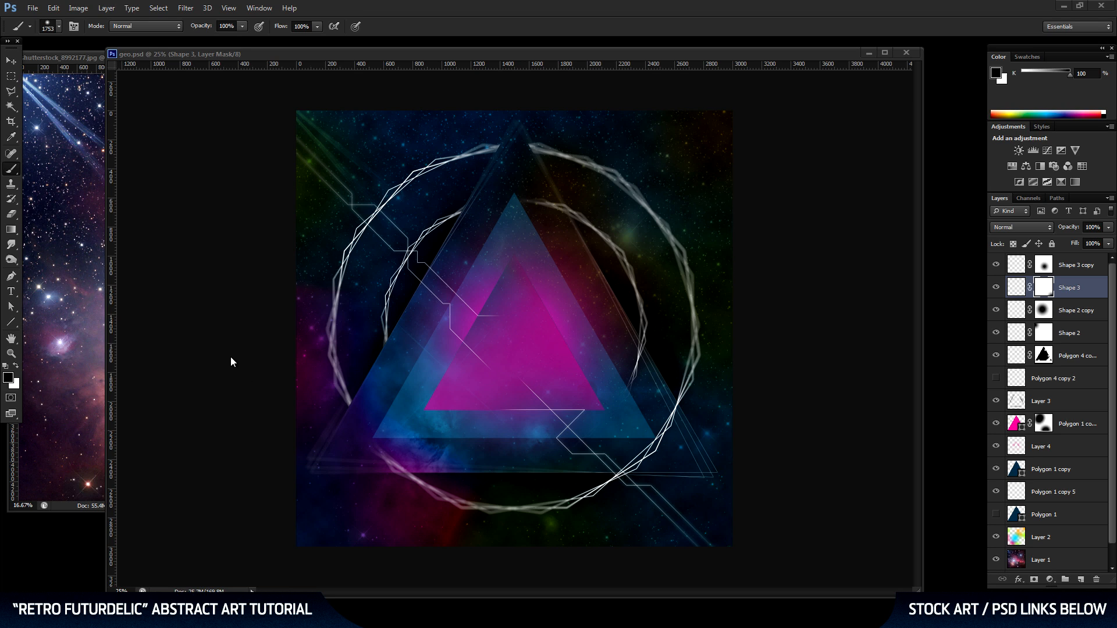
Duplicate the masked pink triangle layer and set the copy's opacity to 58%.
left_click(11, 61)
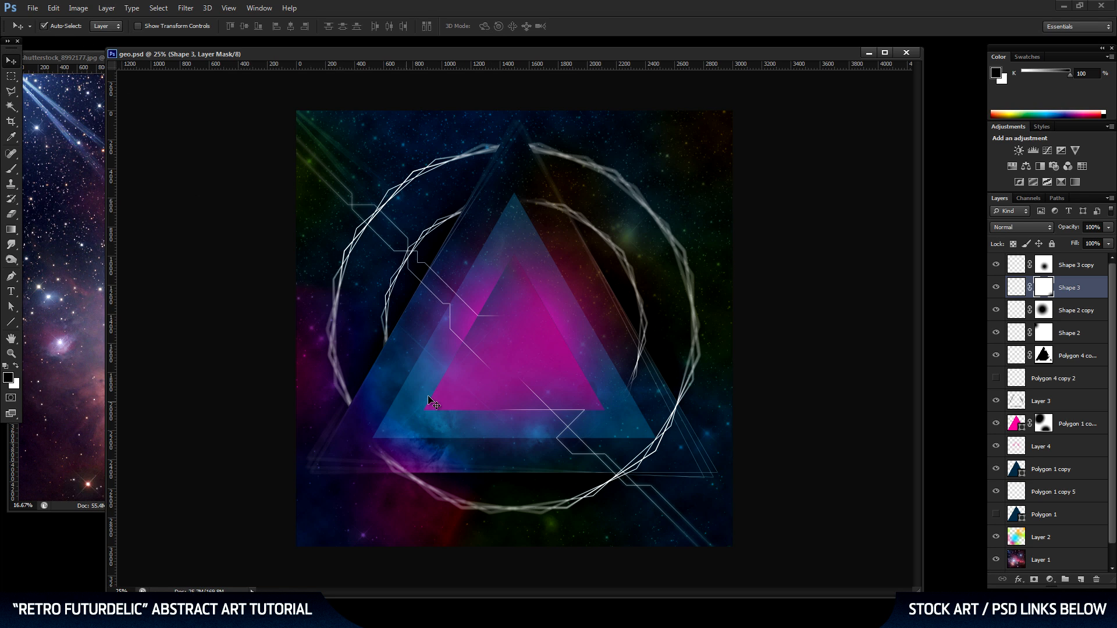
left_click(525, 348)
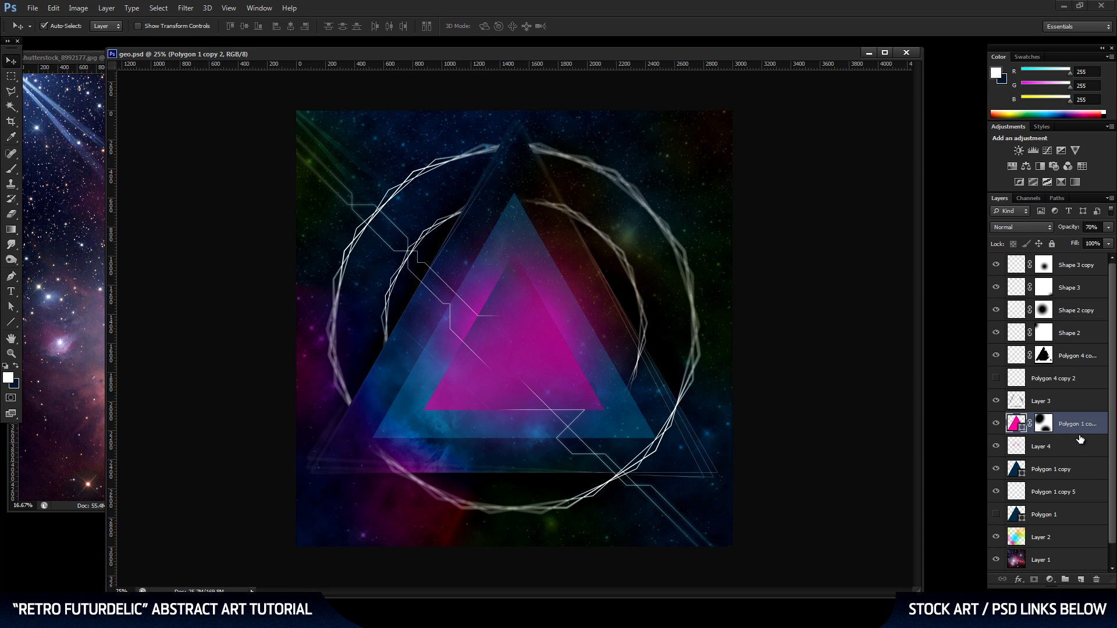
left_click_drag(1073, 426, 1081, 580)
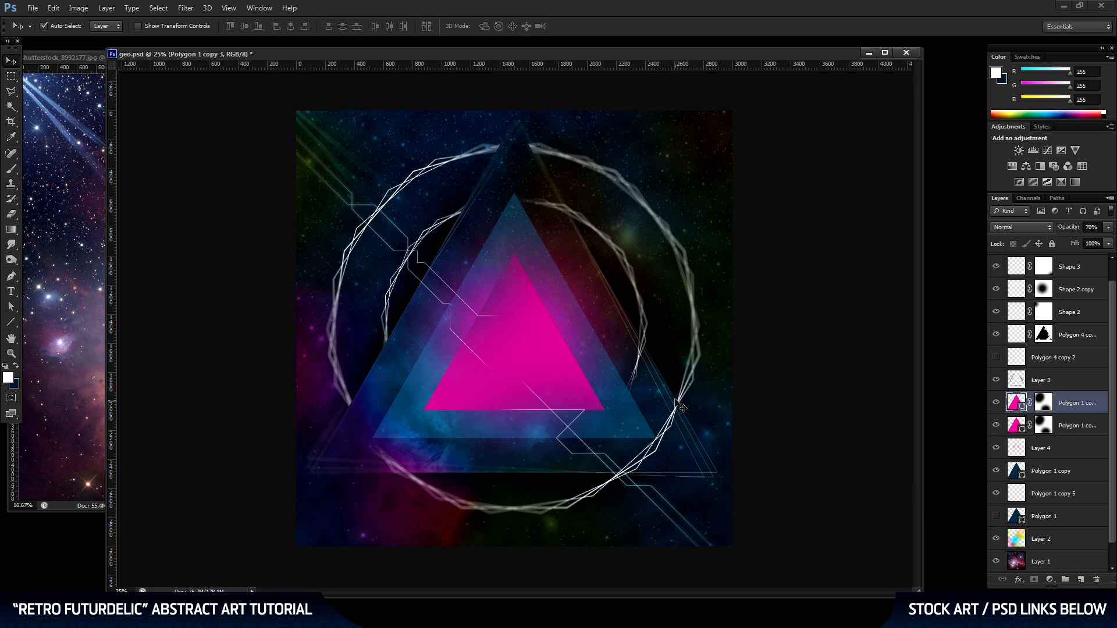
left_click(1109, 229)
left_click_drag(1088, 240, 1087, 239)
Fade the pink triangle copy's apex by painting black on its layer mask with the soft 1753 px brush.
left_click(1044, 401)
key("x")
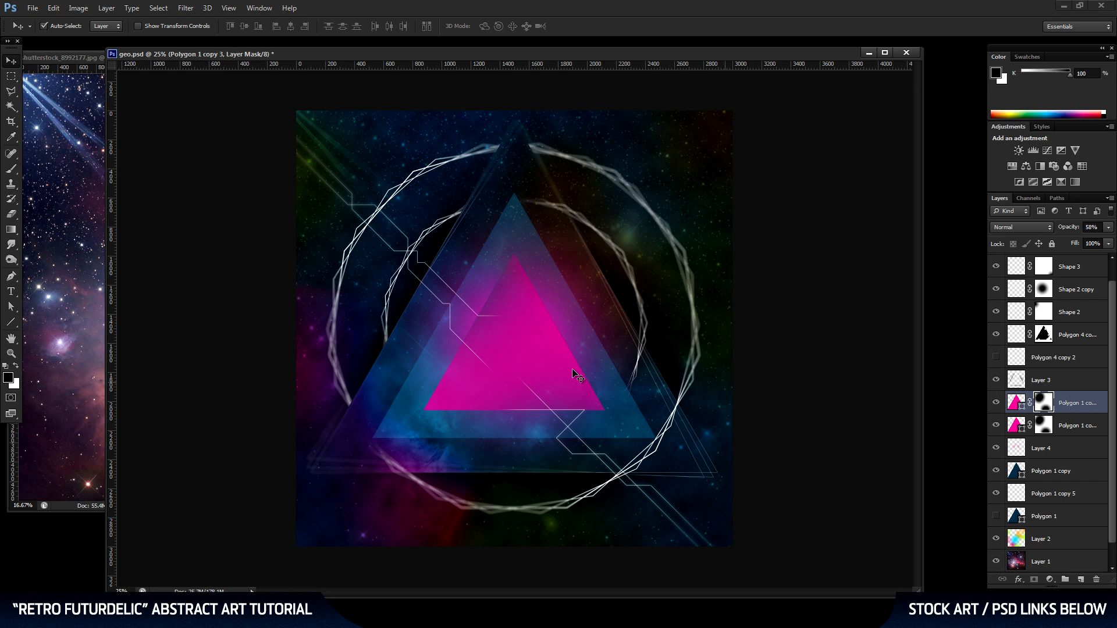
left_click(15, 172)
left_click(545, 251)
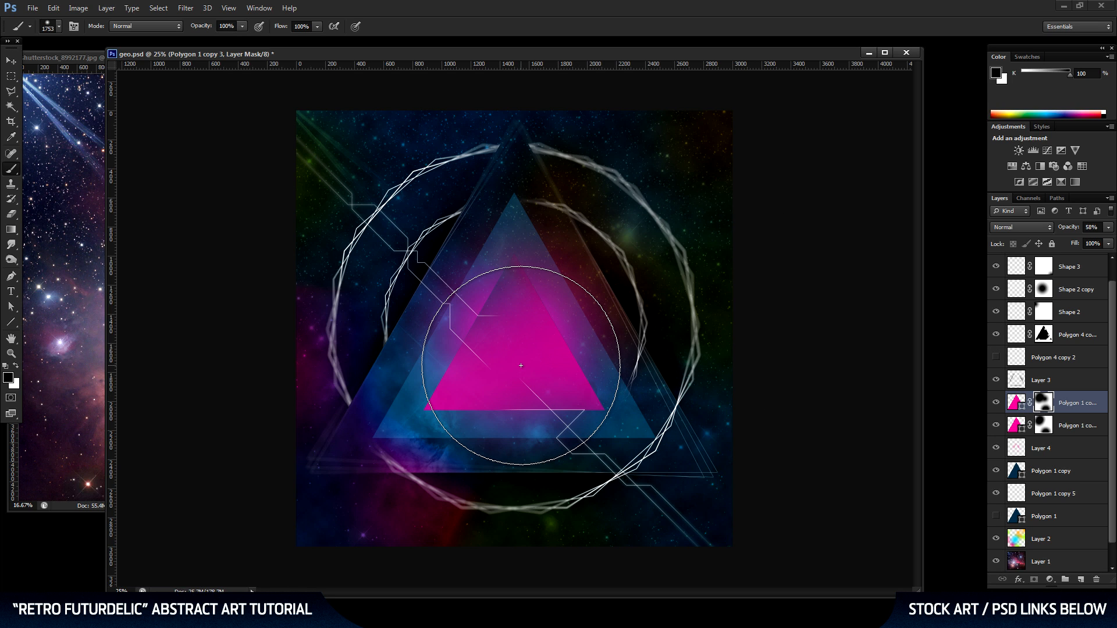
Duplicate the pink triangle copy, scale the duplicate to about 15.6%, and place it beside the pink triangle's upper right edge.
left_click_drag(1075, 403, 1085, 582)
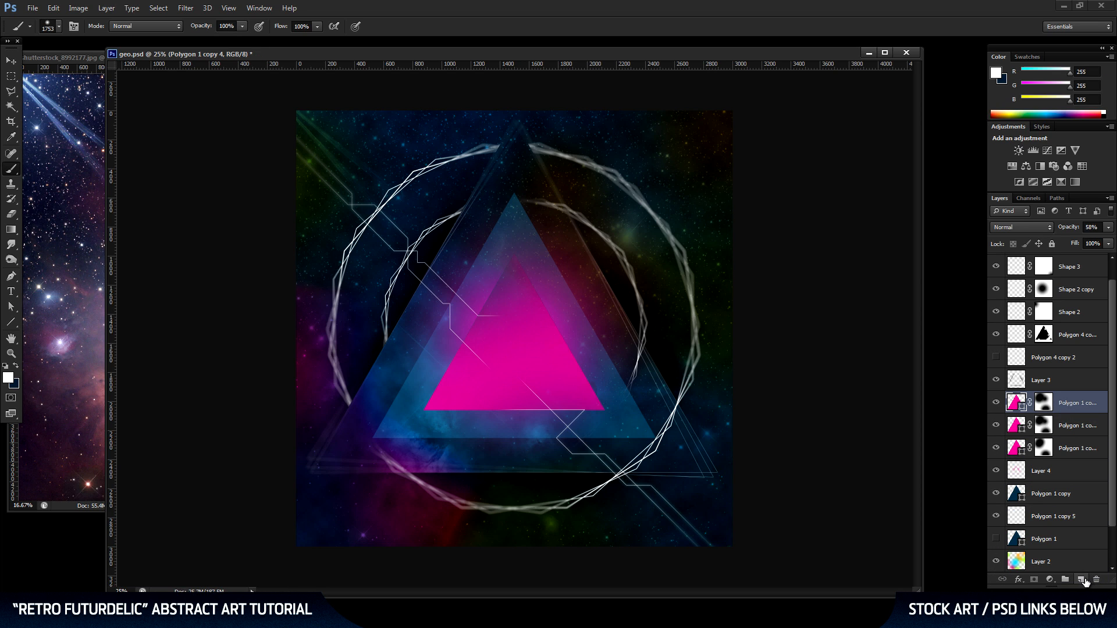
left_click(11, 60)
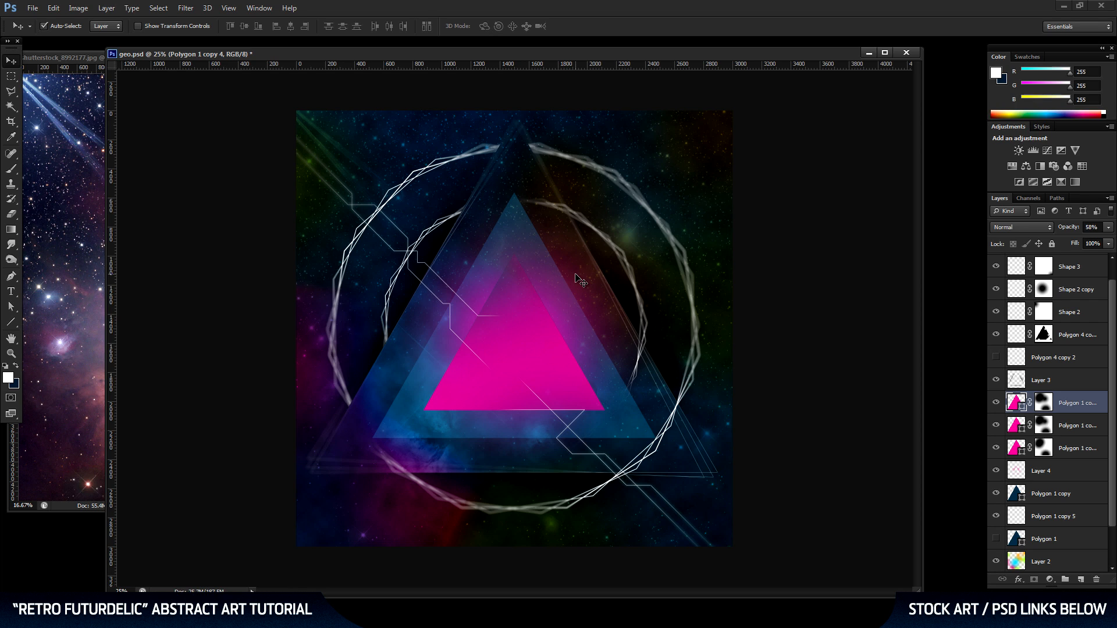
key("ctrl+t")
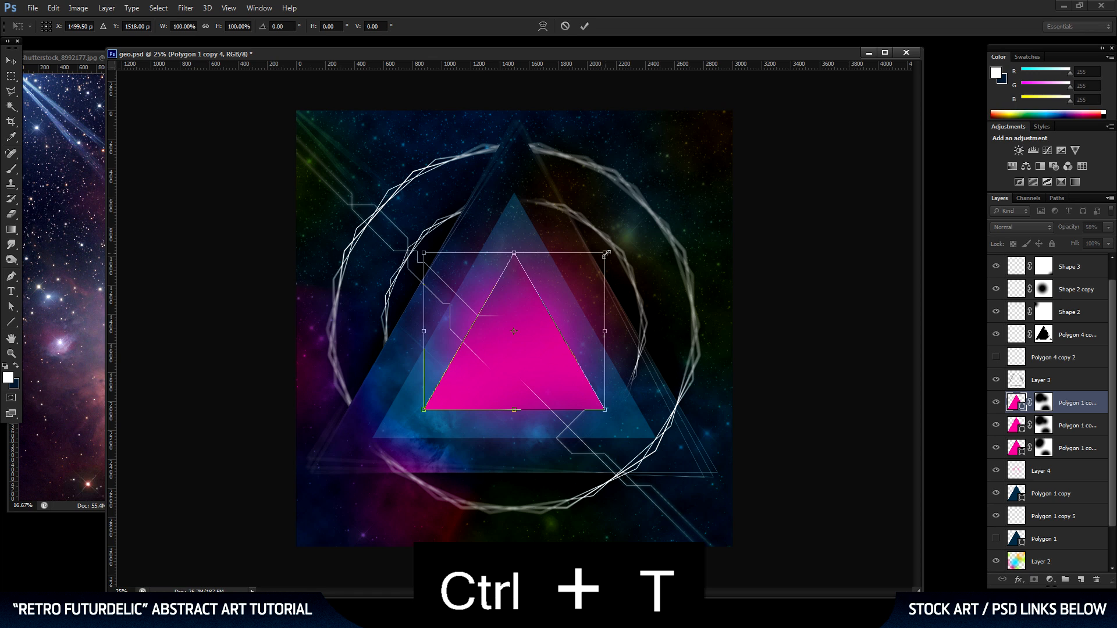
left_click_drag(605, 254, 564, 282)
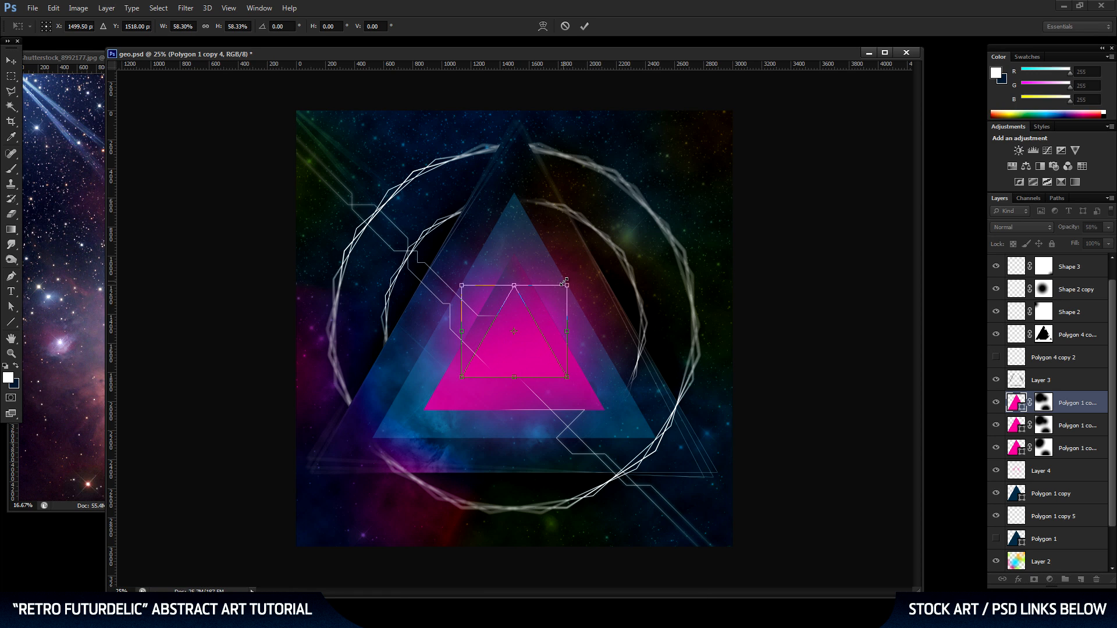
left_click_drag(568, 286, 587, 266)
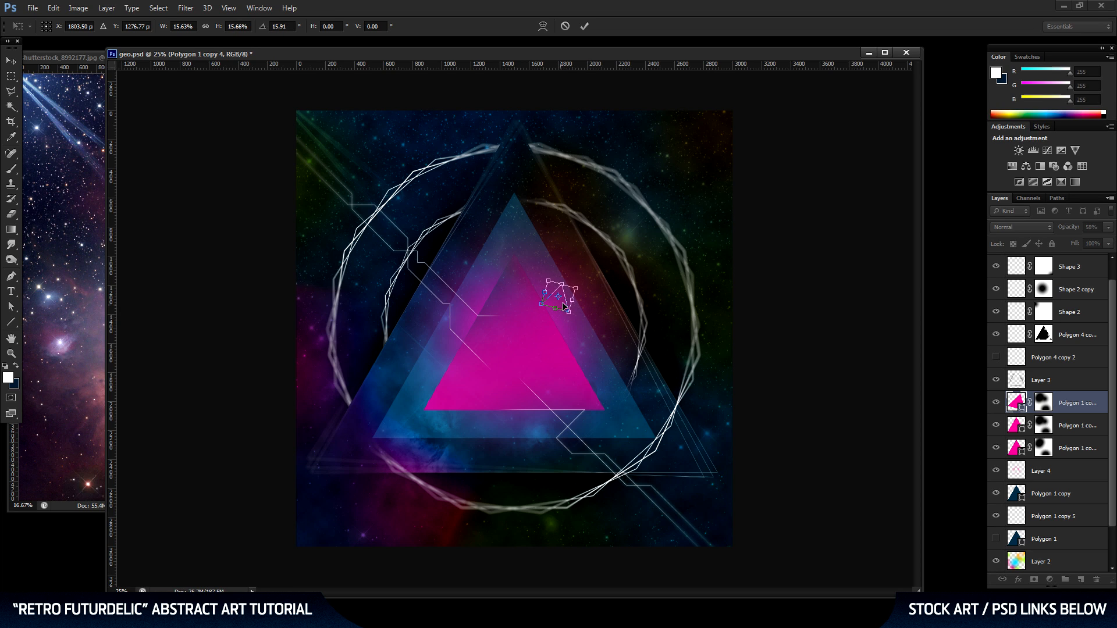
mouse_move(563, 304)
left_mouse_down()
mouse_move(551, 307)
mouse_move(572, 284)
left_mouse_up()
key("Return")
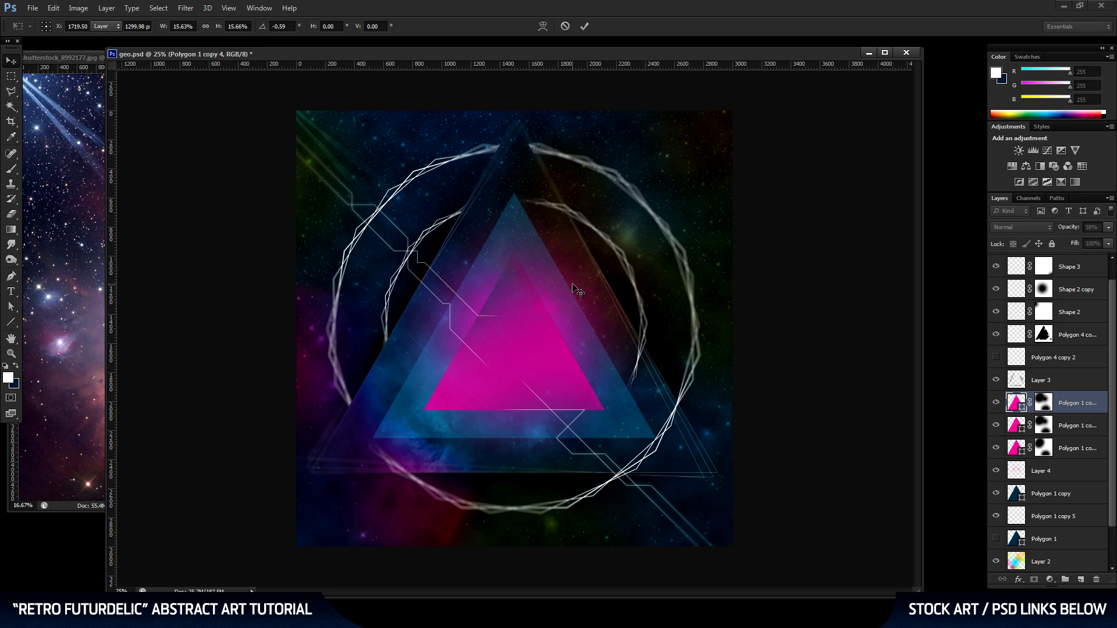
Set the small pink triangle layer's opacity to 93% and save the document.
left_click(1108, 228)
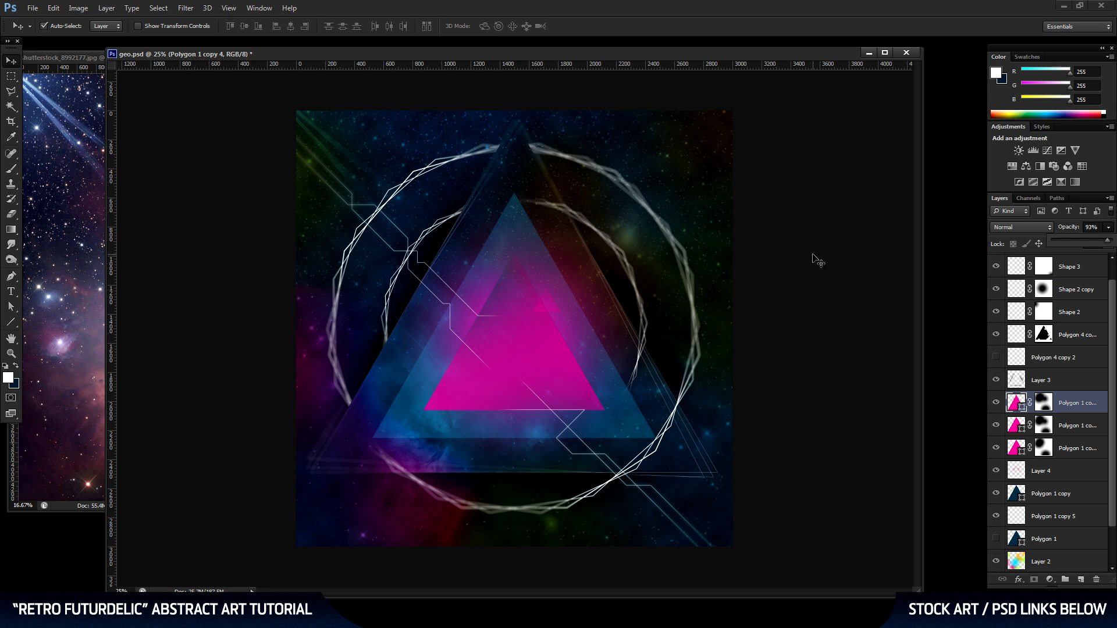
key("ctrl+s")
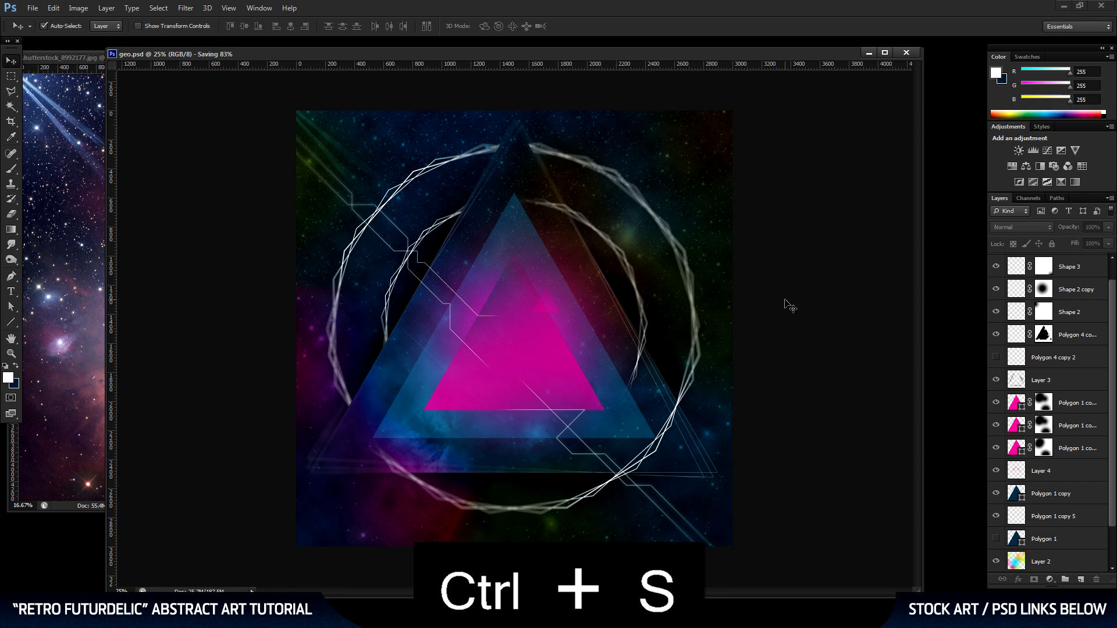
key("ctrl+j")
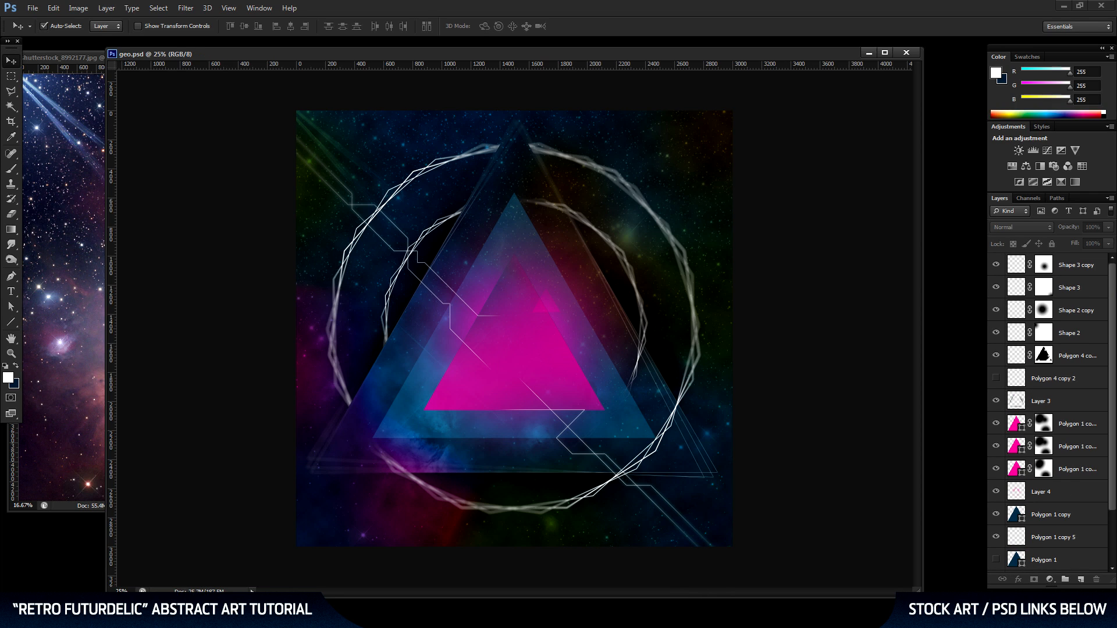
Add a new layer above all others and darken the artwork's right edge with a soft black 1753 px brush at 0% hardness.
left_click(1088, 265)
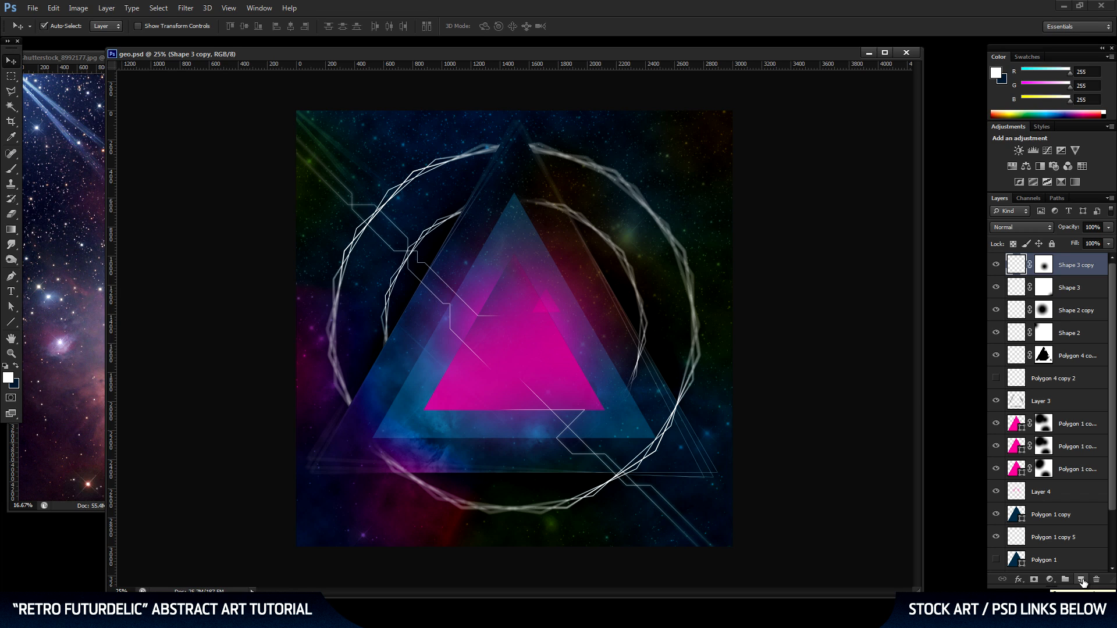
left_click(1081, 580)
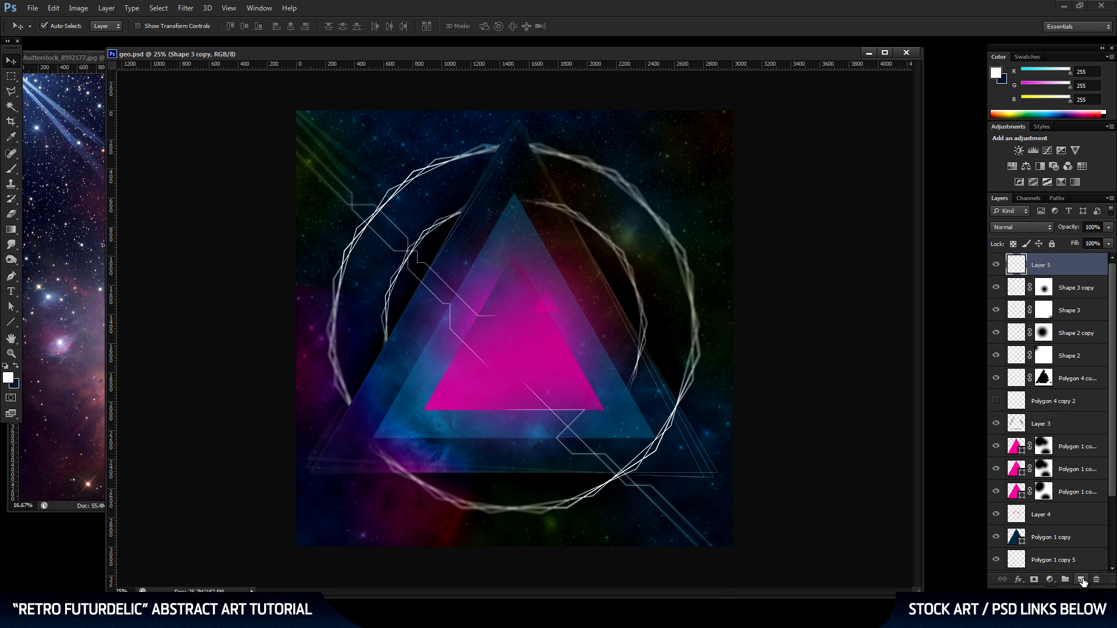
left_click(11, 354)
left_click(540, 336, "alt")
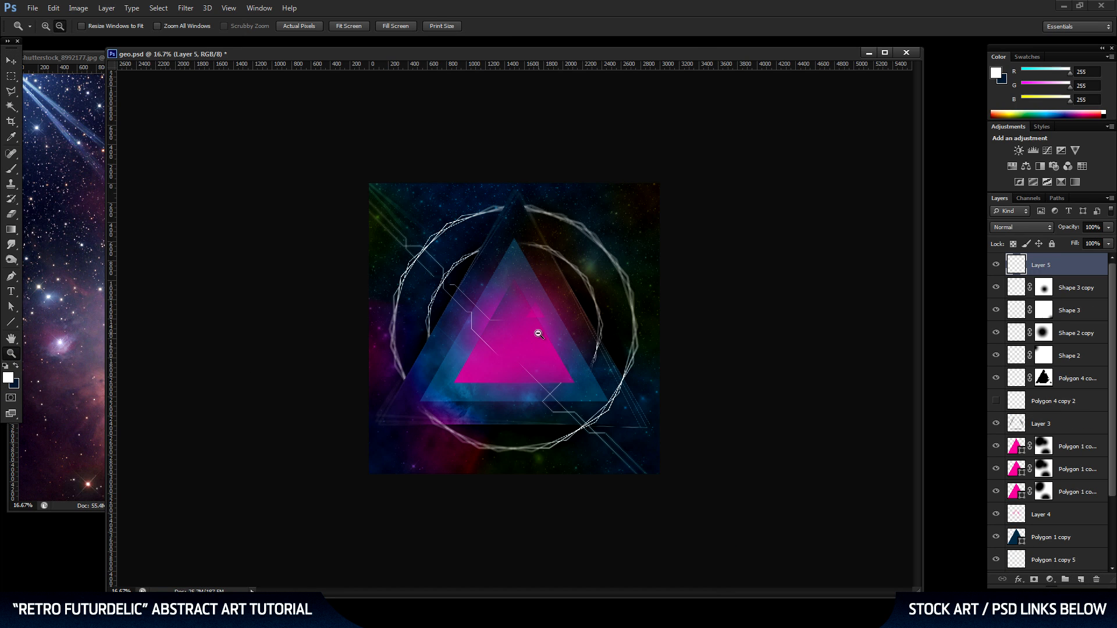
left_click(11, 170)
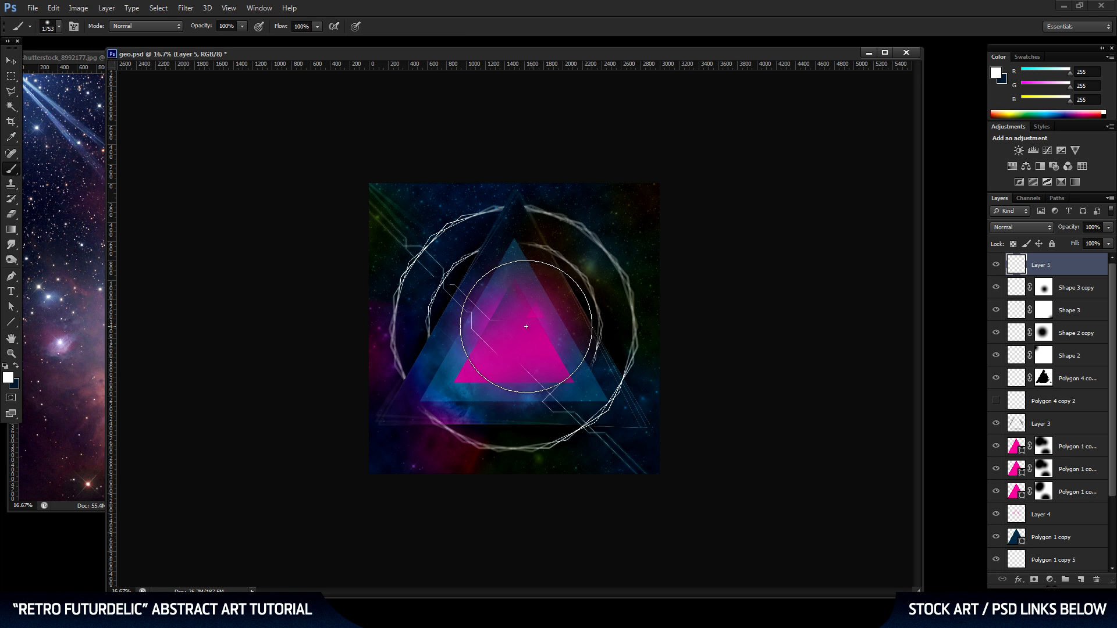
right_click(508, 319)
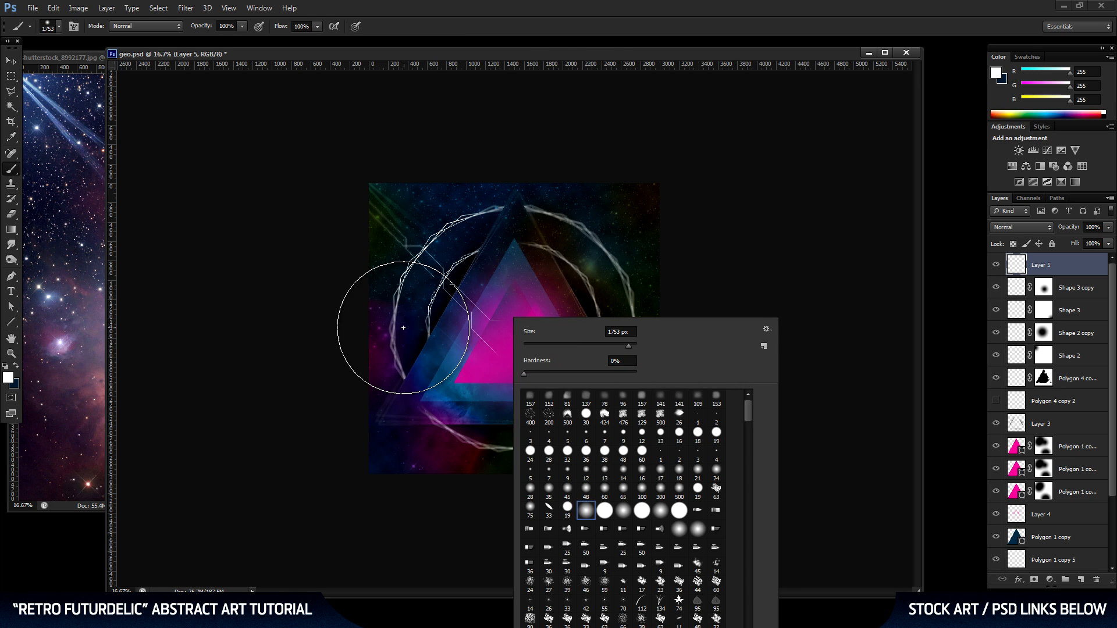
left_click(564, 53)
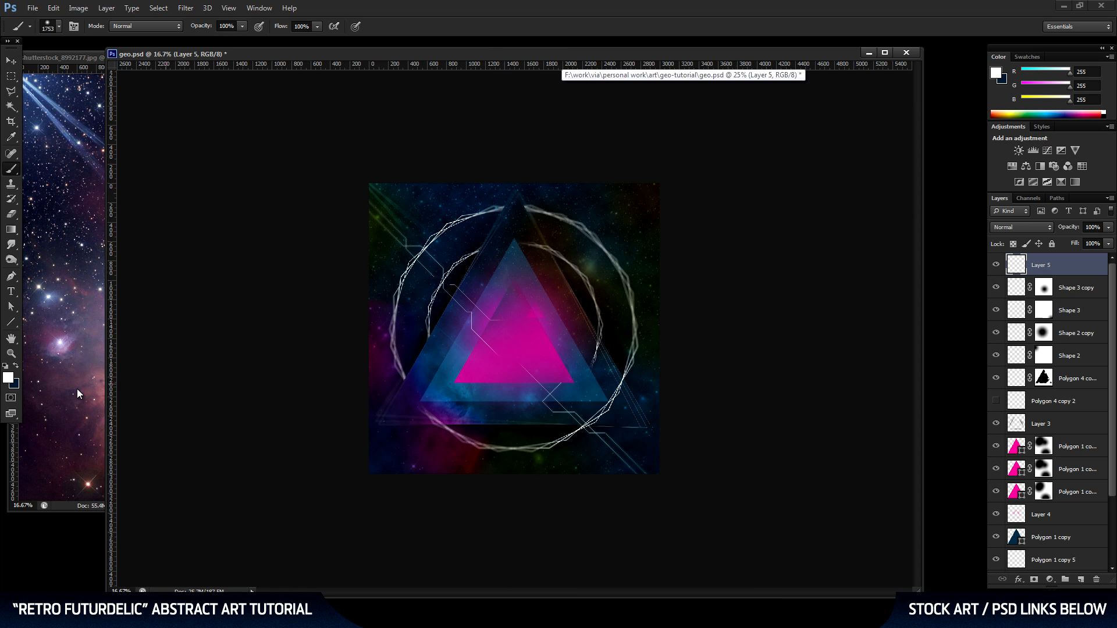
left_click(8, 378)
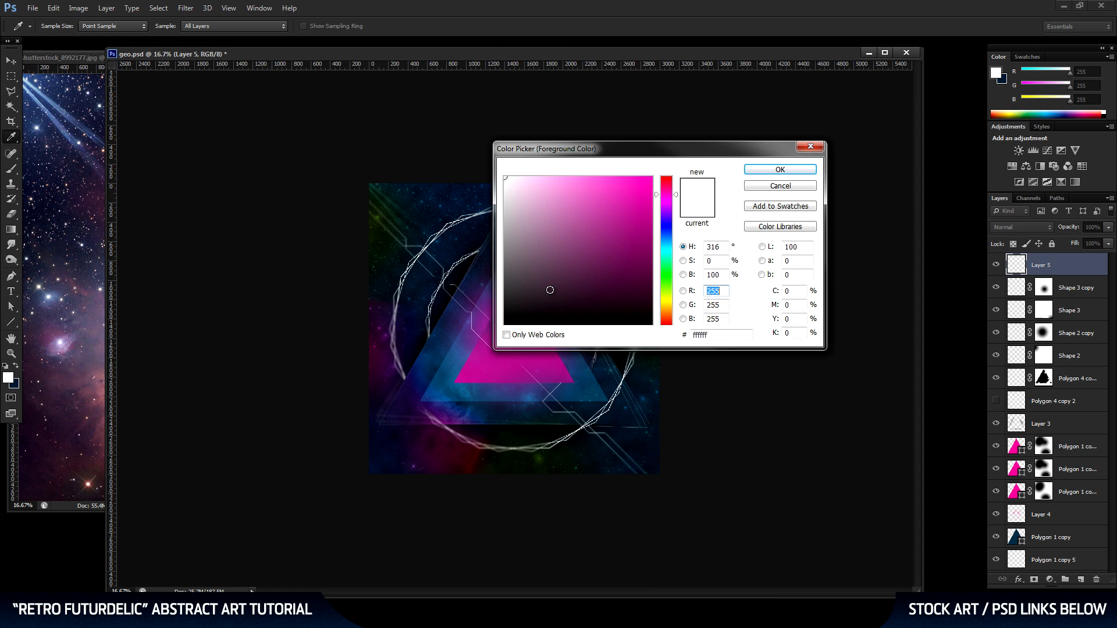
left_click_drag(550, 290, 458, 357)
left_click(803, 170)
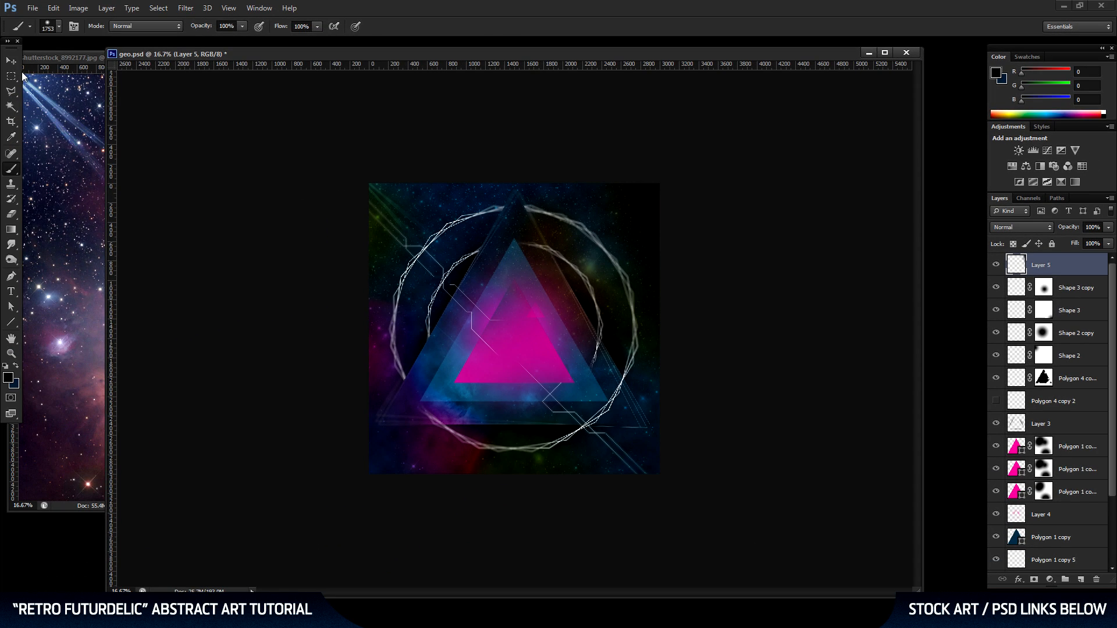
left_click(11, 61)
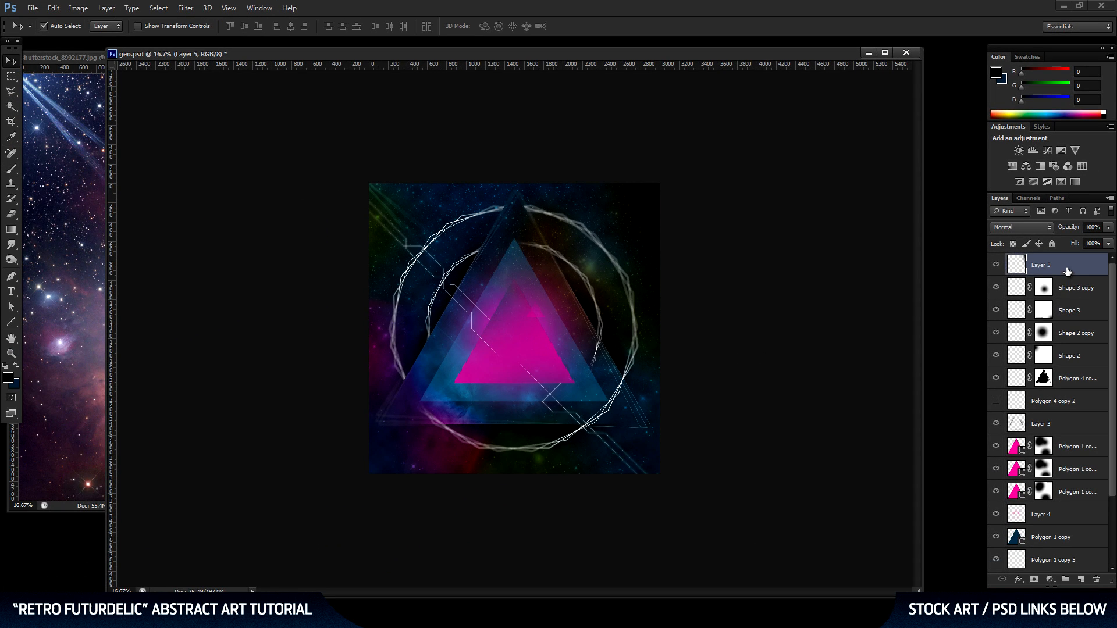
Duplicate the dark edge layer, flip the copy horizontally onto the artwork's left edge, and merge it down.
left_click_drag(1064, 268, 1080, 580)
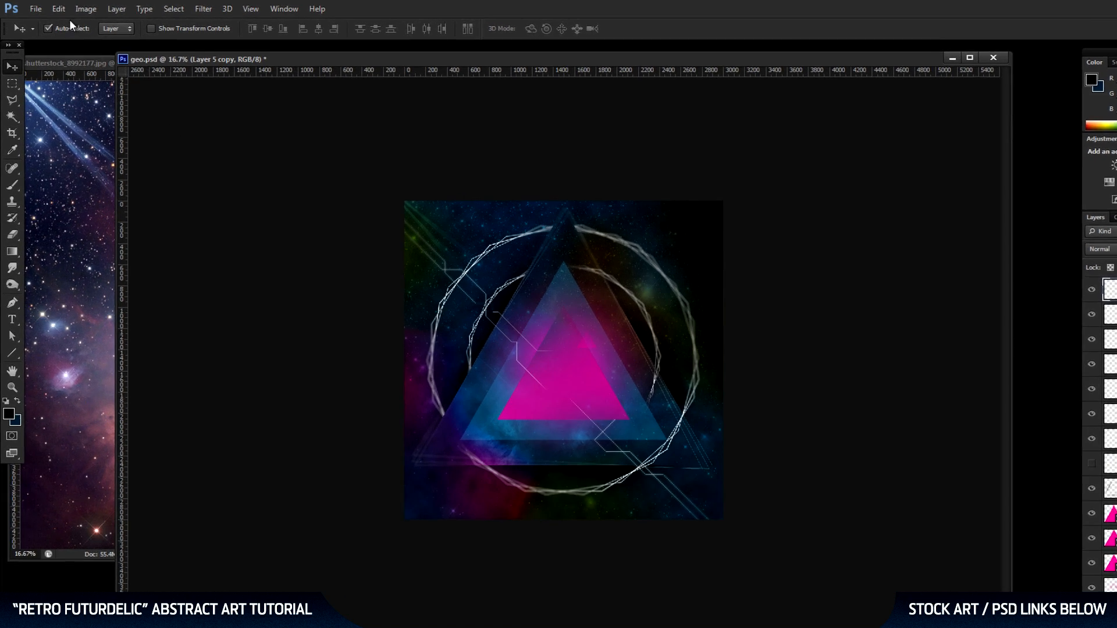
left_click(53, 8)
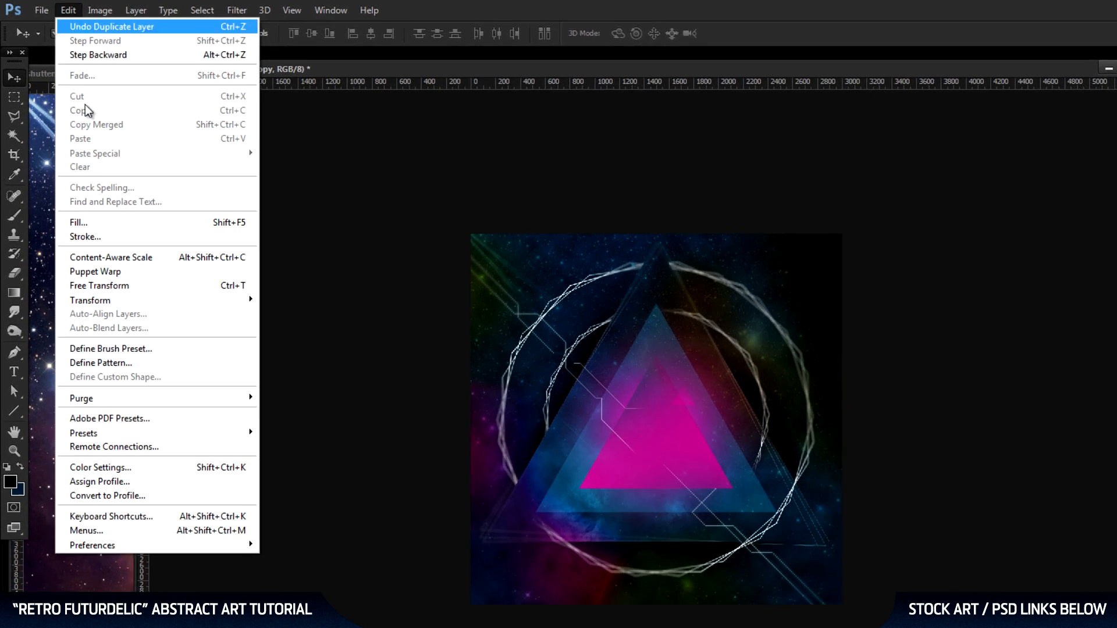
mouse_move(125, 319)
left_click(326, 562)
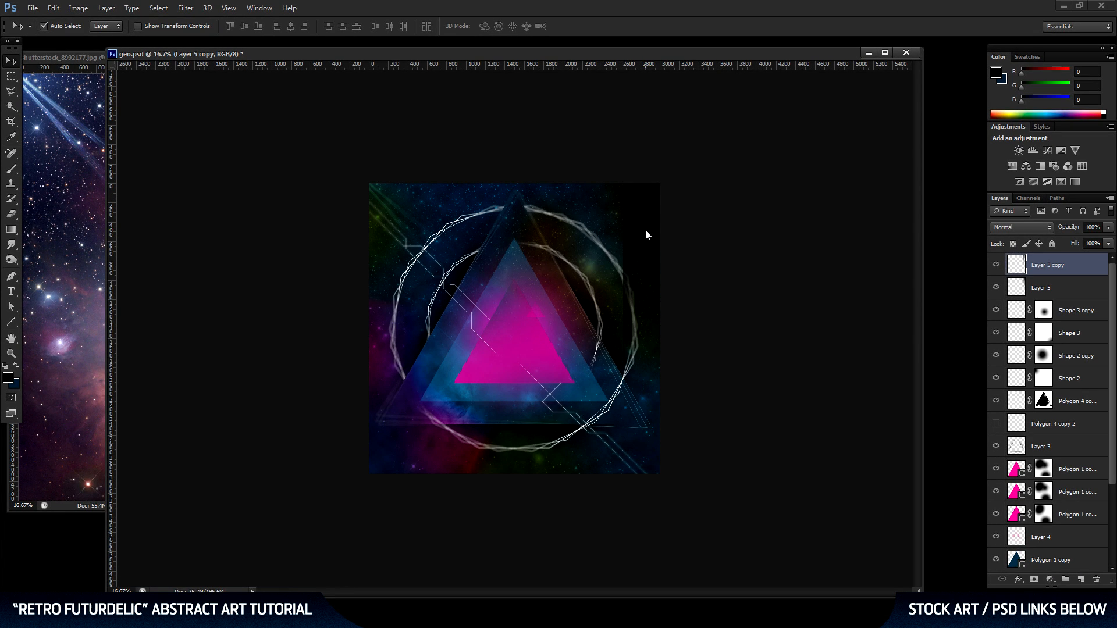
left_click(646, 230)
left_click(571, 254)
left_click_drag(646, 238, 389, 229)
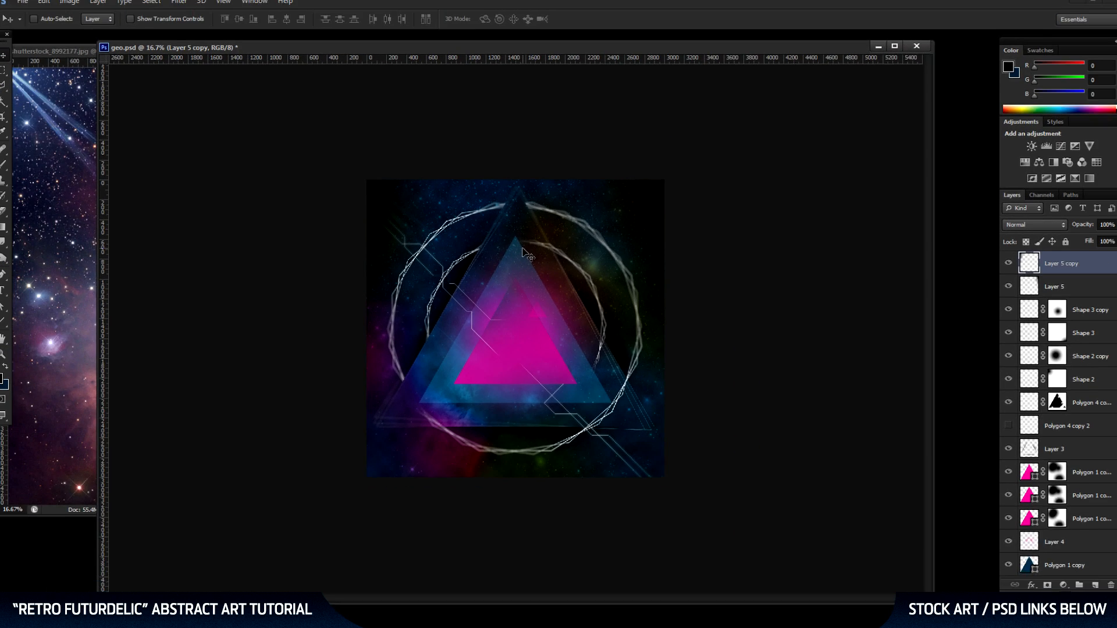
key("ctrl+e")
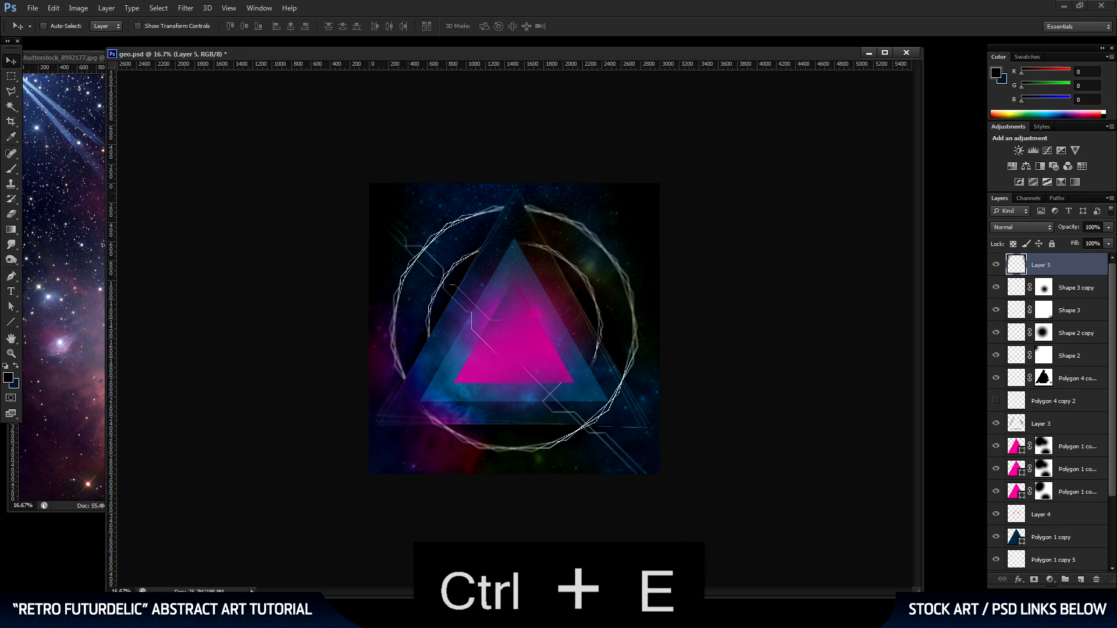
Duplicate the merged dark edge layer, flip the copy vertically, position it lower on the artwork, and merge it down.
left_click_drag(1062, 265, 1080, 580)
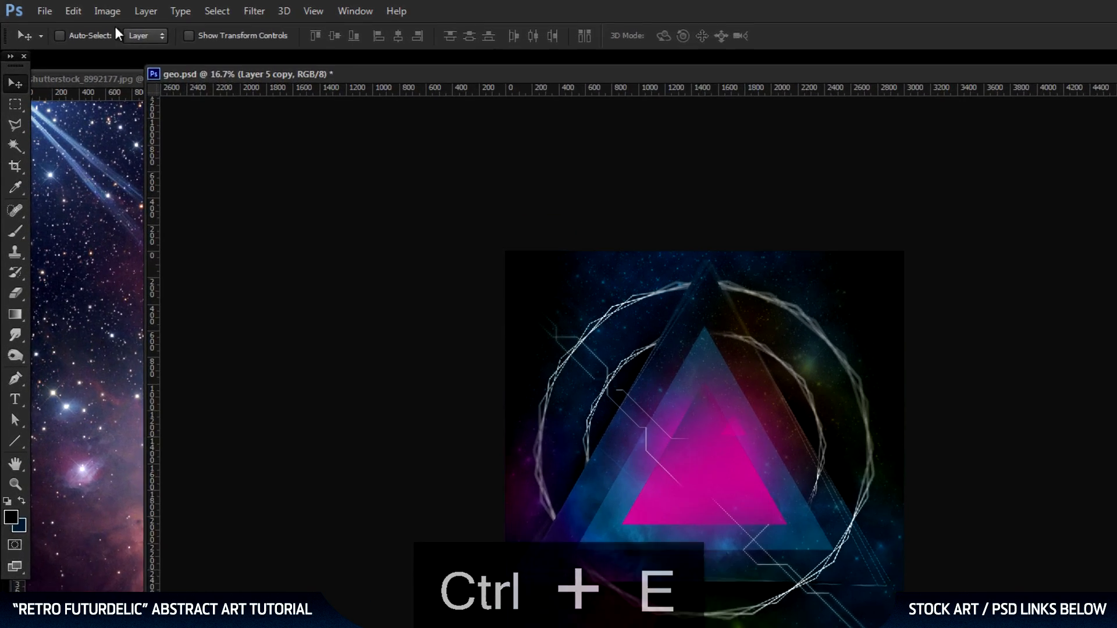
left_click(60, 8)
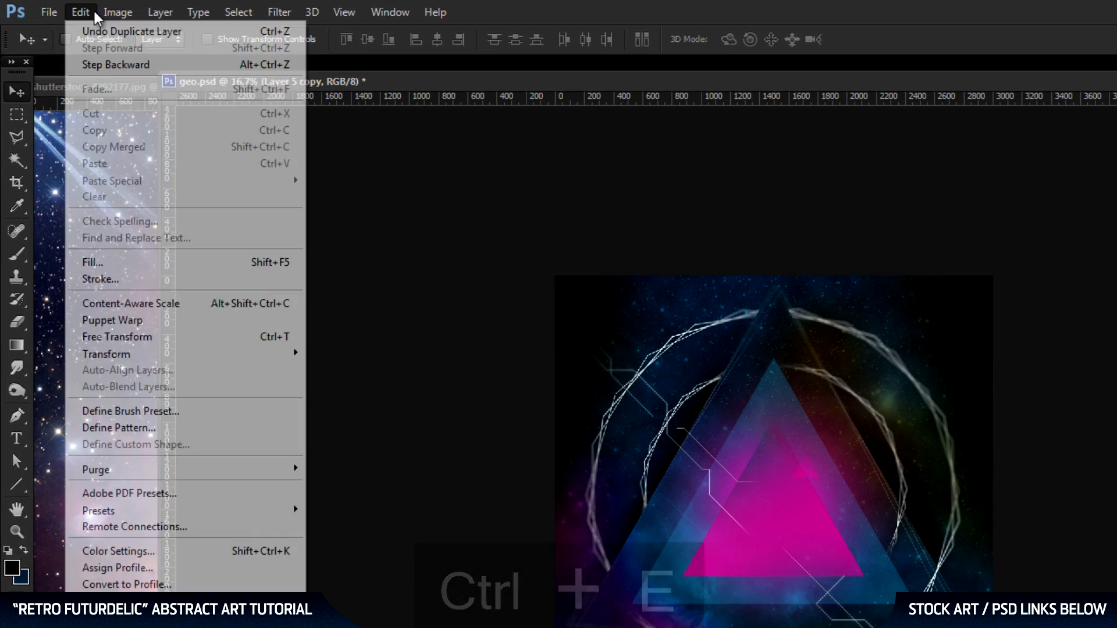
mouse_move(132, 364)
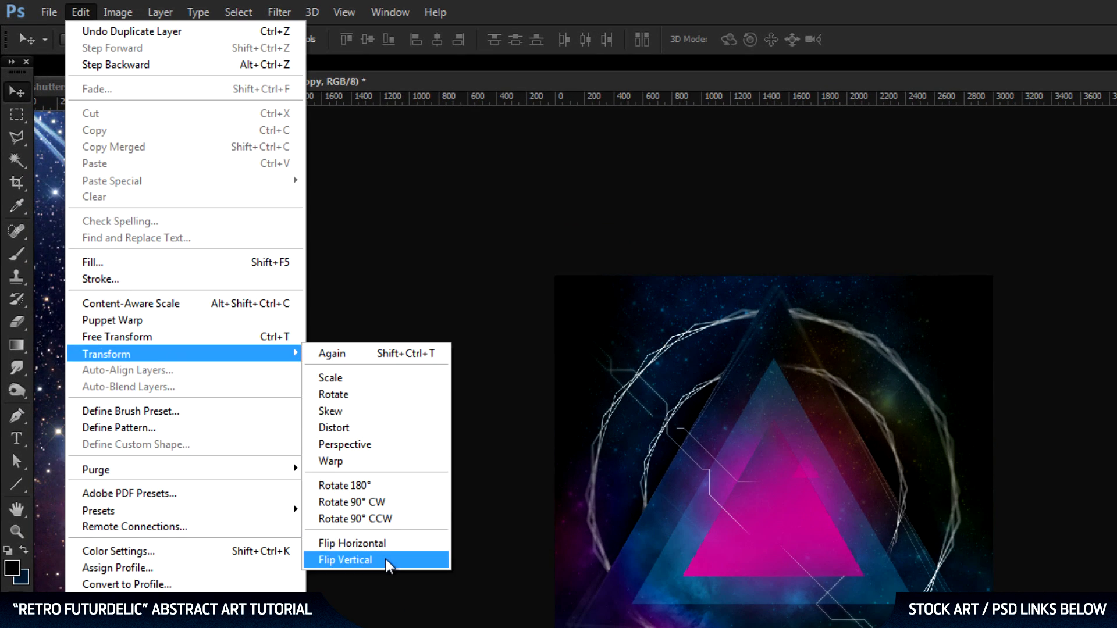
left_click(409, 559)
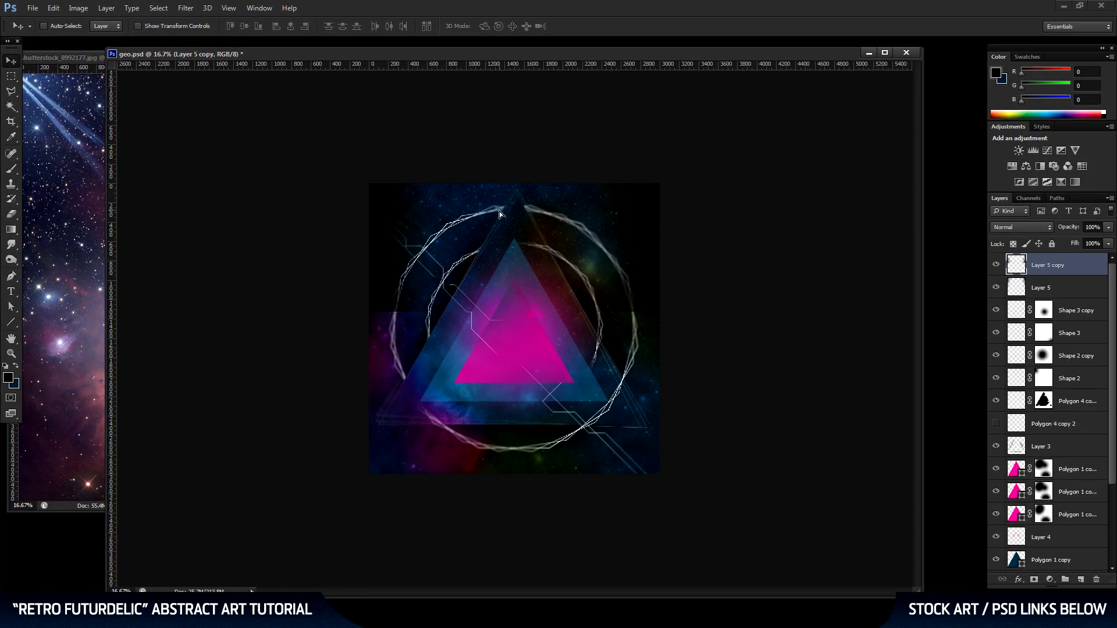
left_click_drag(598, 300, 584, 413)
left_click_drag(499, 354, 500, 372)
key("ctrl+e")
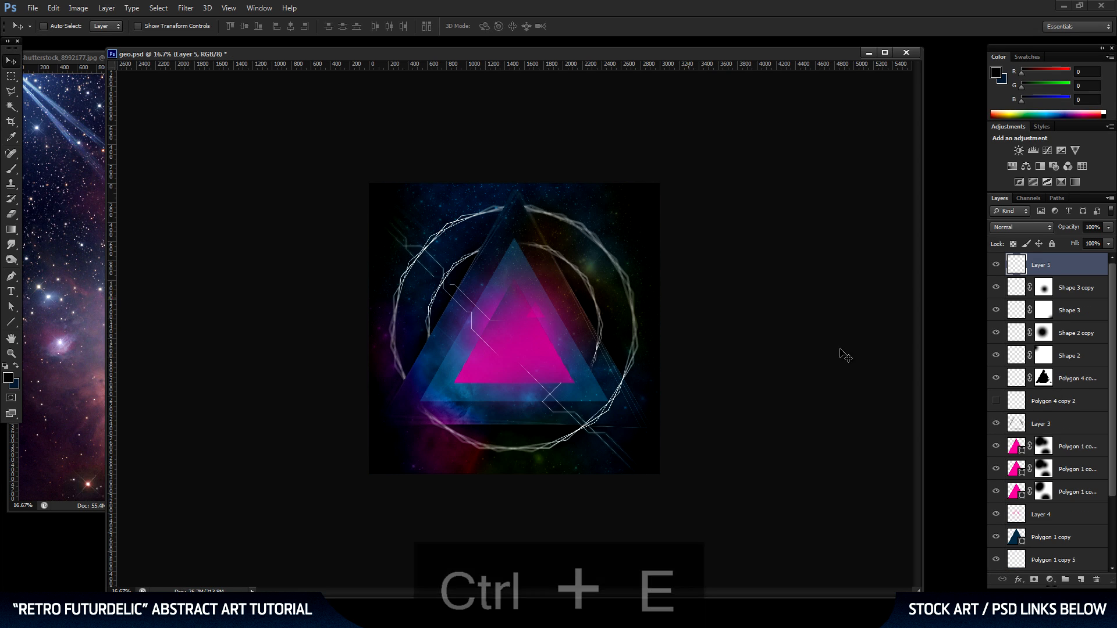
Duplicate the dark side-edge layer, rotate the copy 90° clockwise to darken the top and bottom edges, and merge it down.
left_click_drag(1068, 379, 1075, 554)
key("ctrl+j")
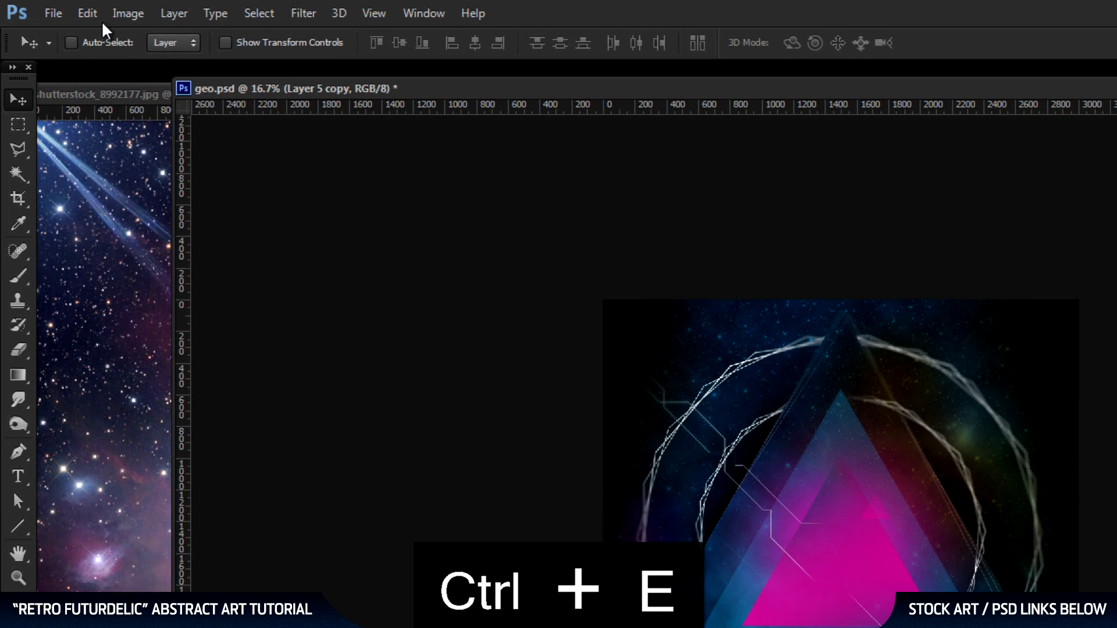
left_click(87, 12)
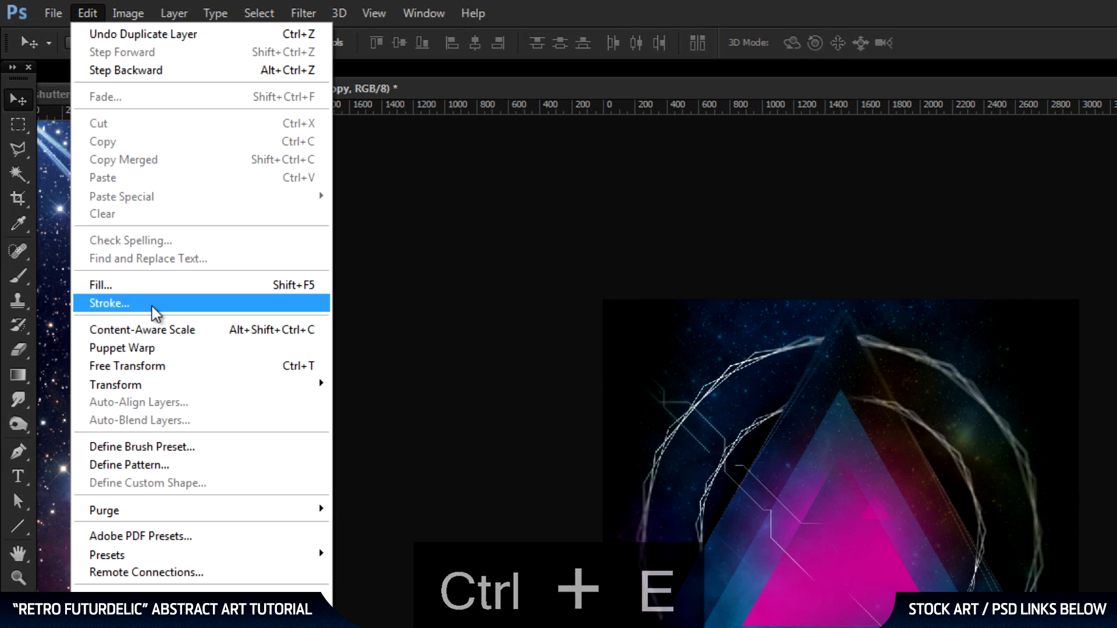
mouse_move(174, 386)
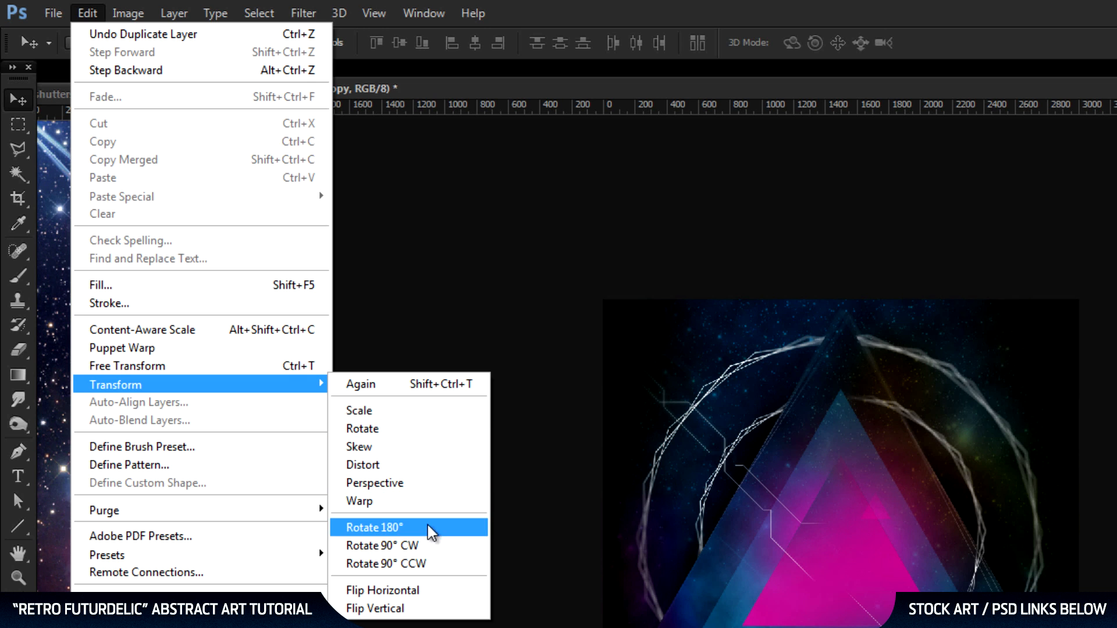
left_click(431, 550)
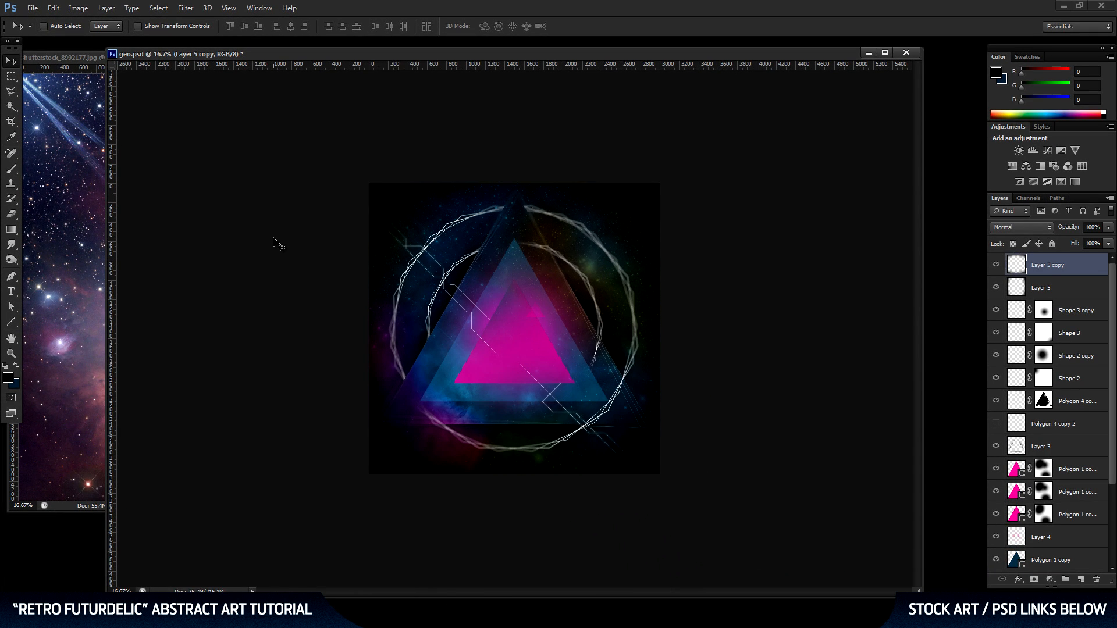
key("ctrl+e")
Add a new layer above the dark edge layer and show the centre guides.
left_click(11, 354)
left_click(592, 330)
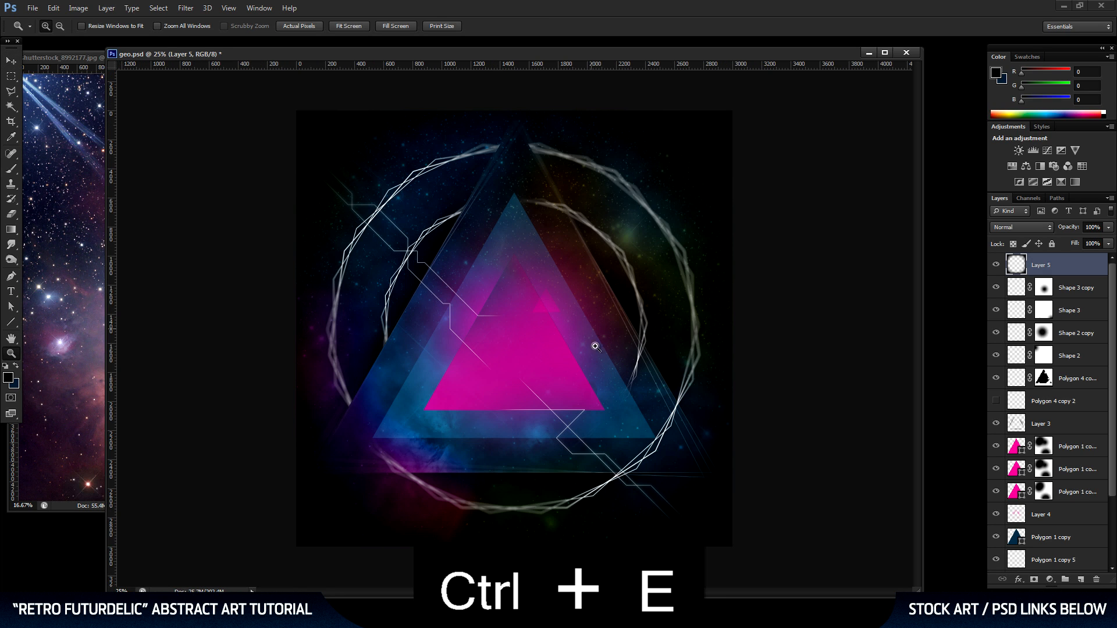
left_click(11, 60)
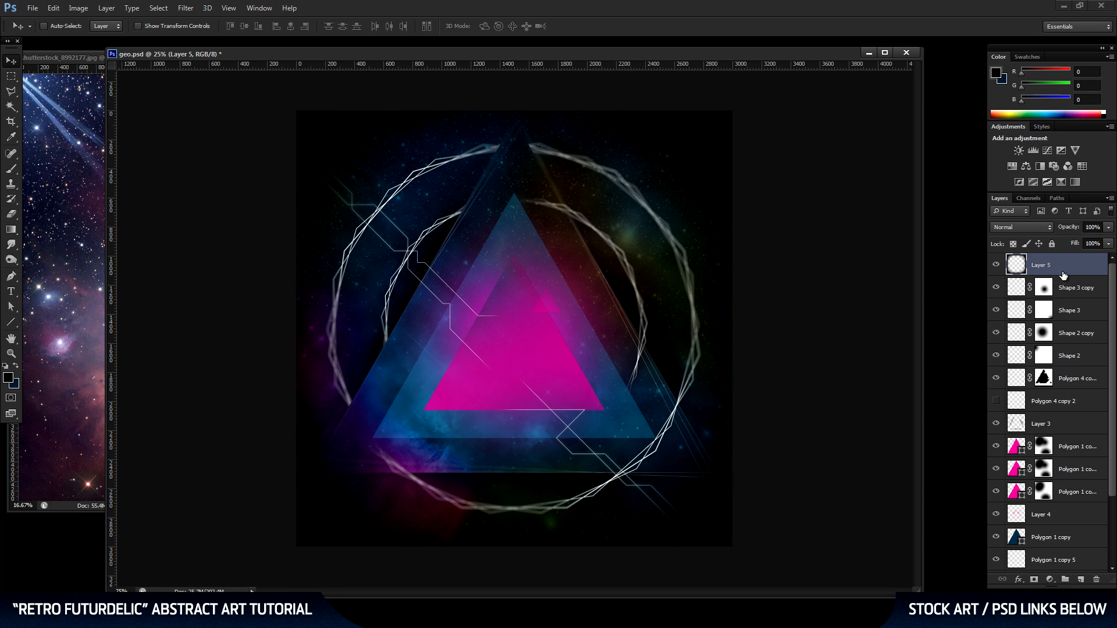
left_click(1081, 580)
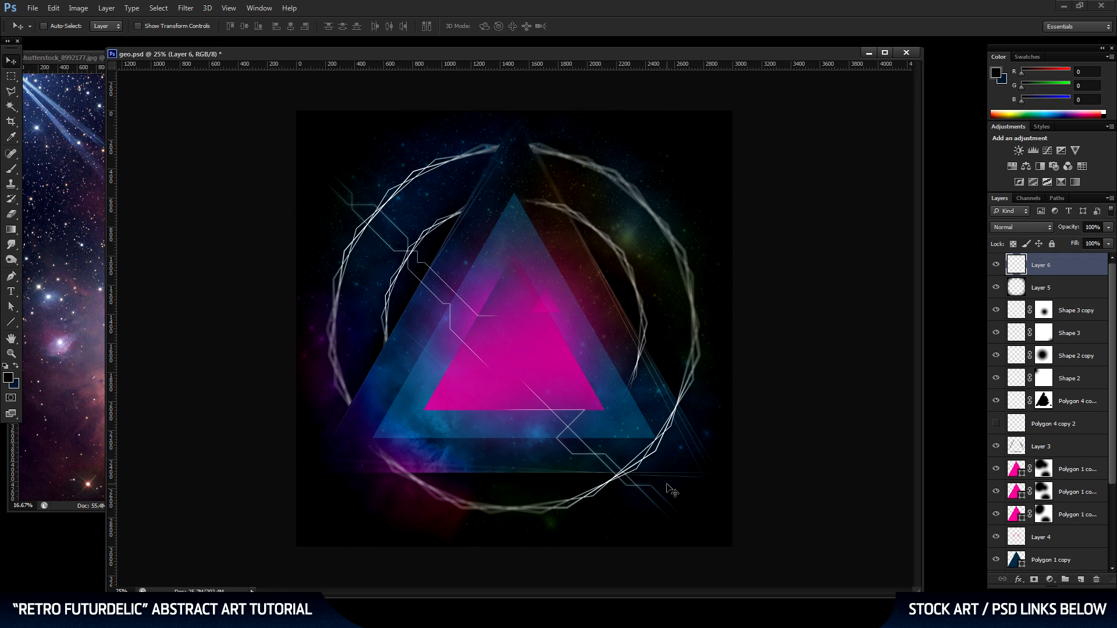
key("ctrl+semicolon")
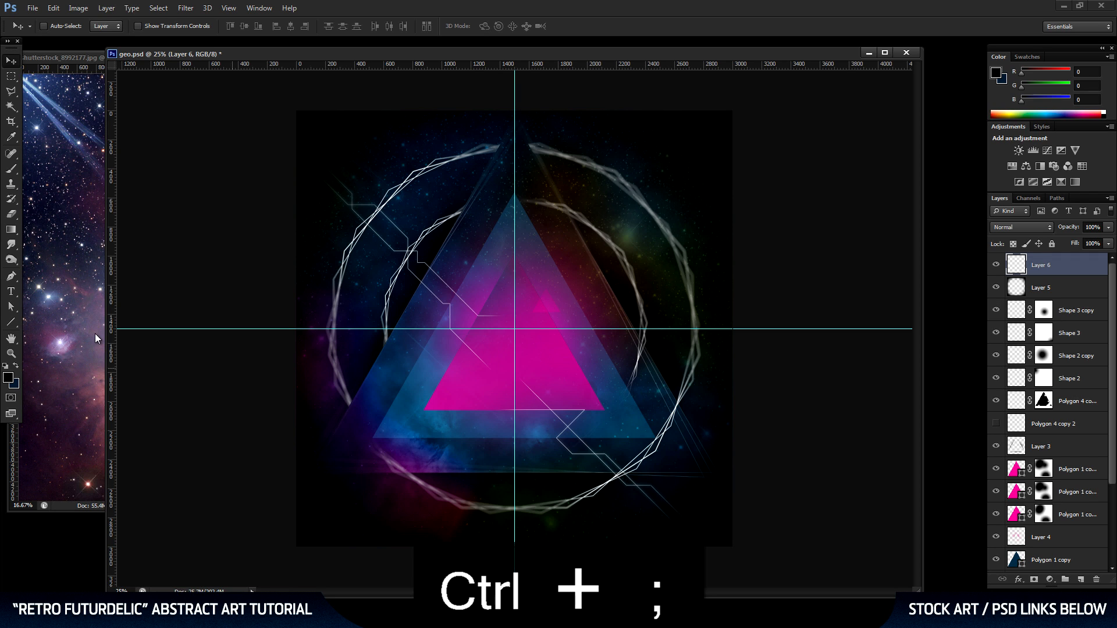
Set the foreground colour to pale pink #ffe2f8, based on the hue of the pink triangle.
left_click(10, 355)
left_click(522, 311)
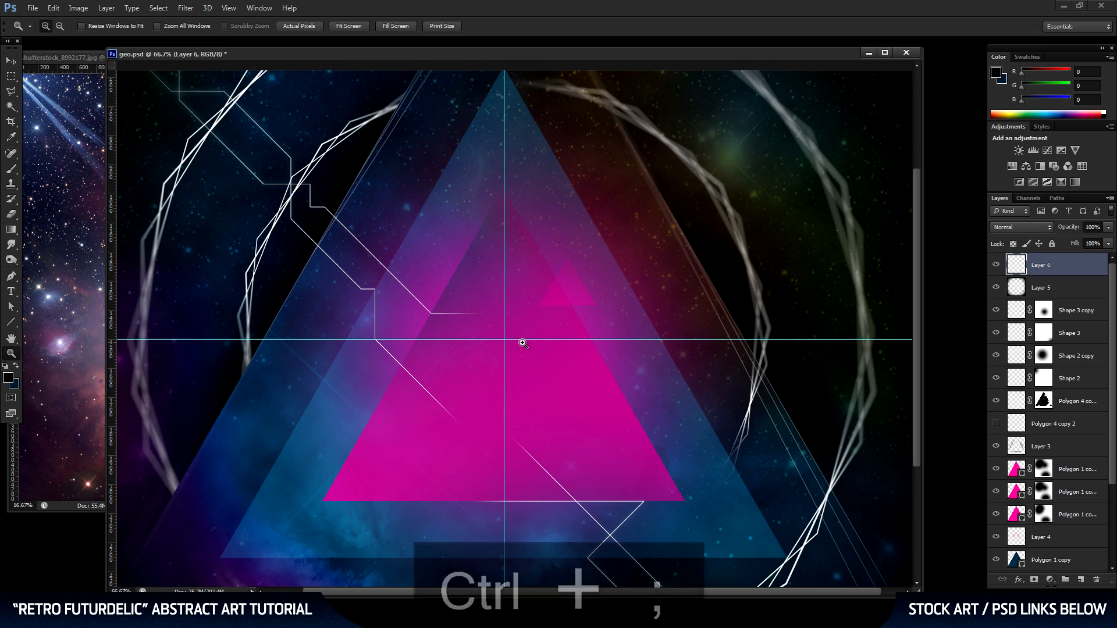
left_click(522, 342)
left_click_drag(523, 341, 551, 314)
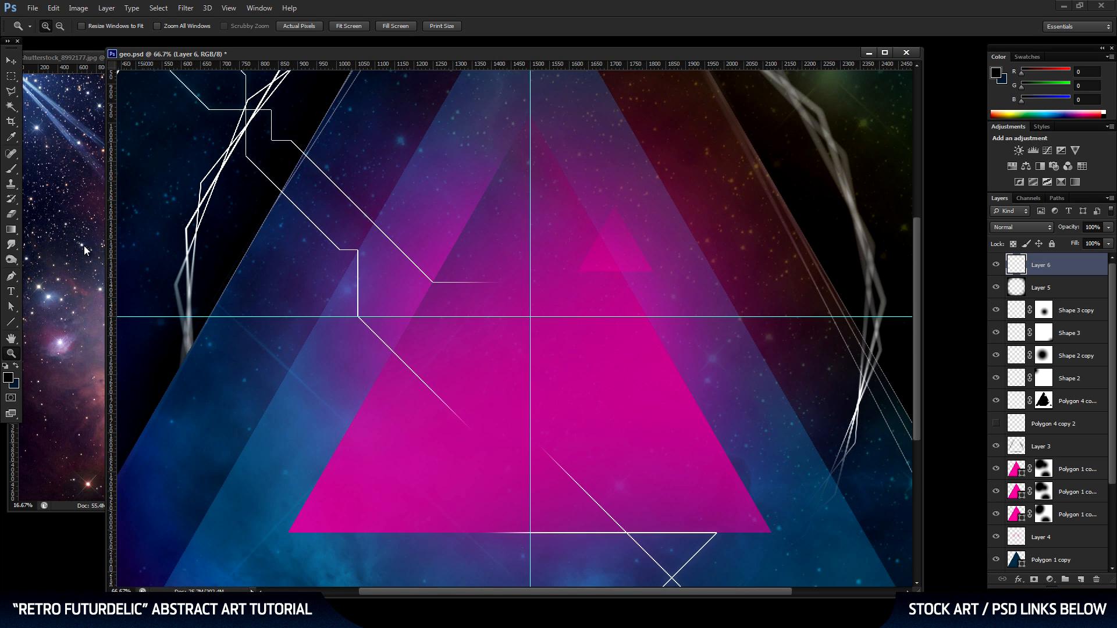
key("i")
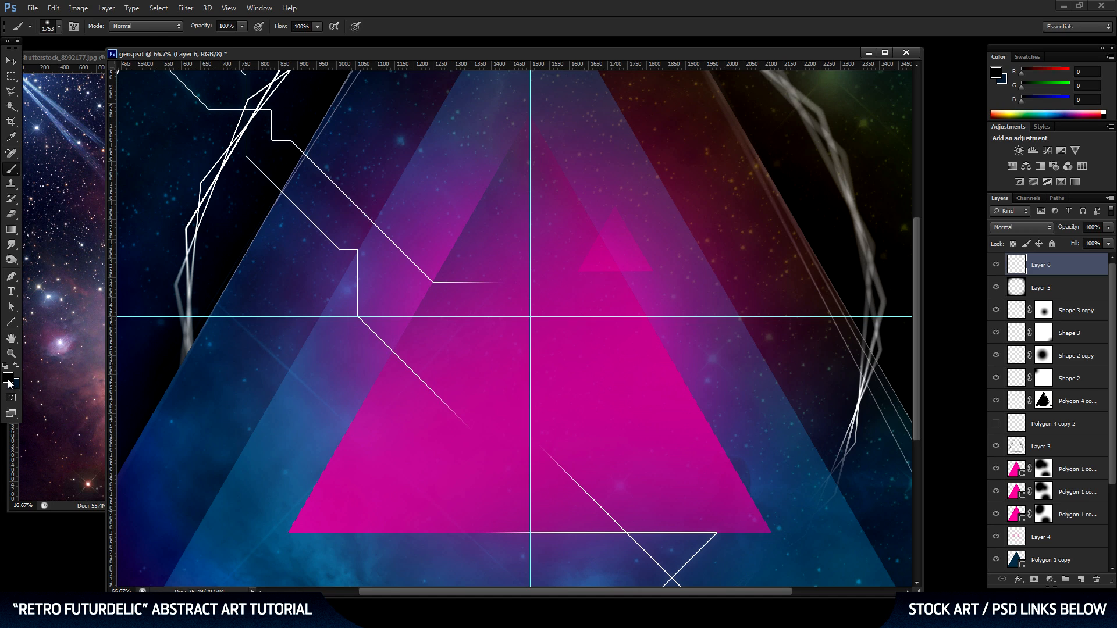
left_click(9, 379)
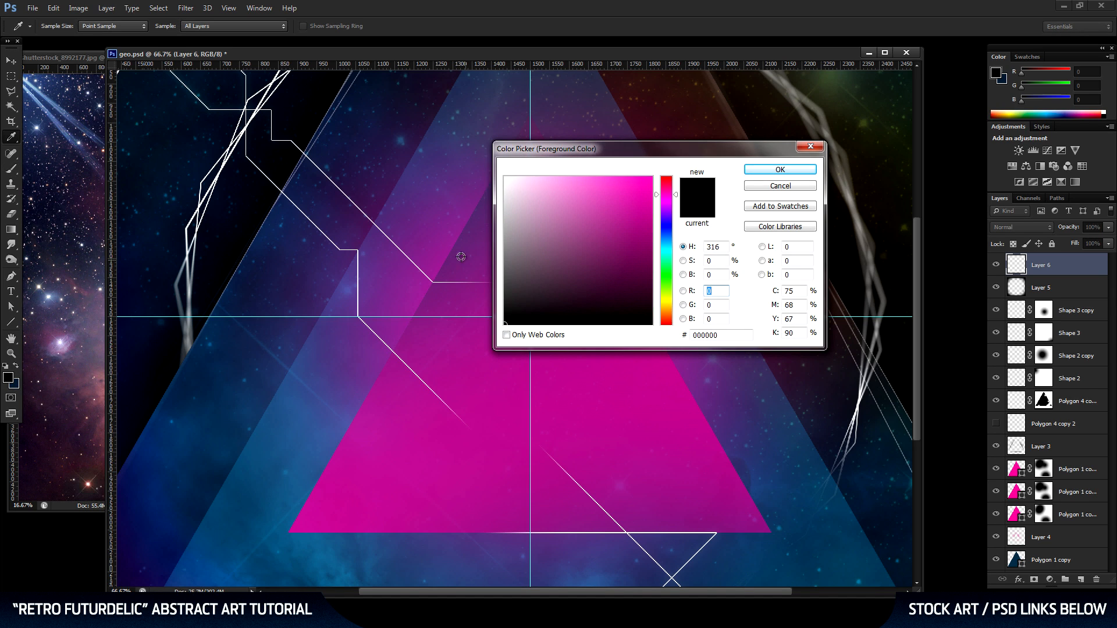
left_click(446, 244)
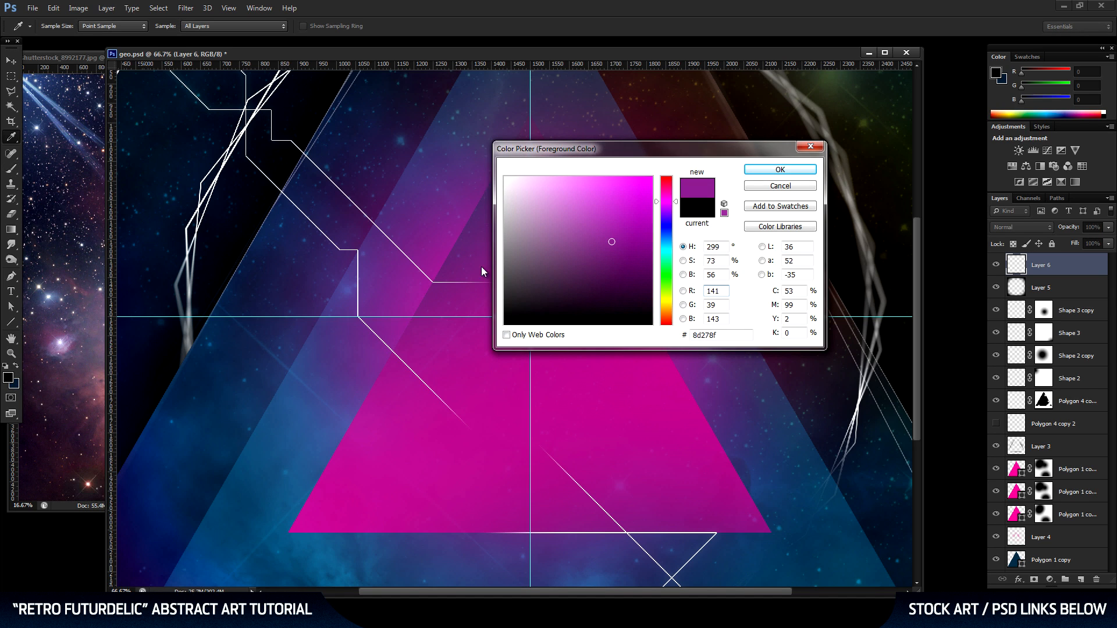
left_click(483, 364)
left_click_drag(531, 181, 521, 169)
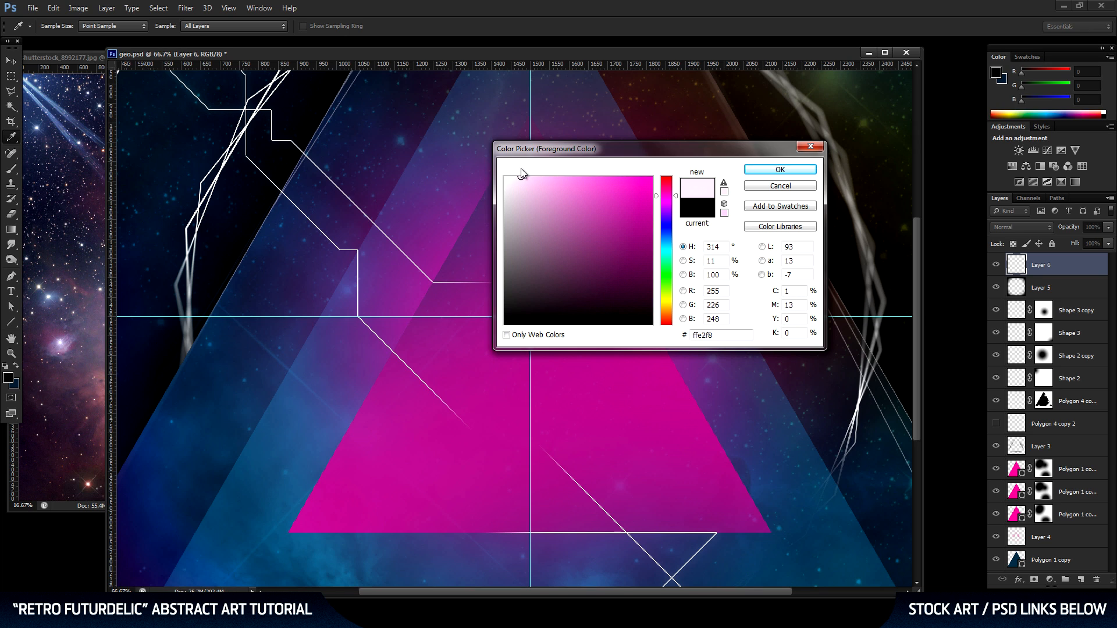
left_click(783, 170)
Paint a single dab with a soft 90 px brush where the guides cross, and set the layer's opacity to 50%.
key("b")
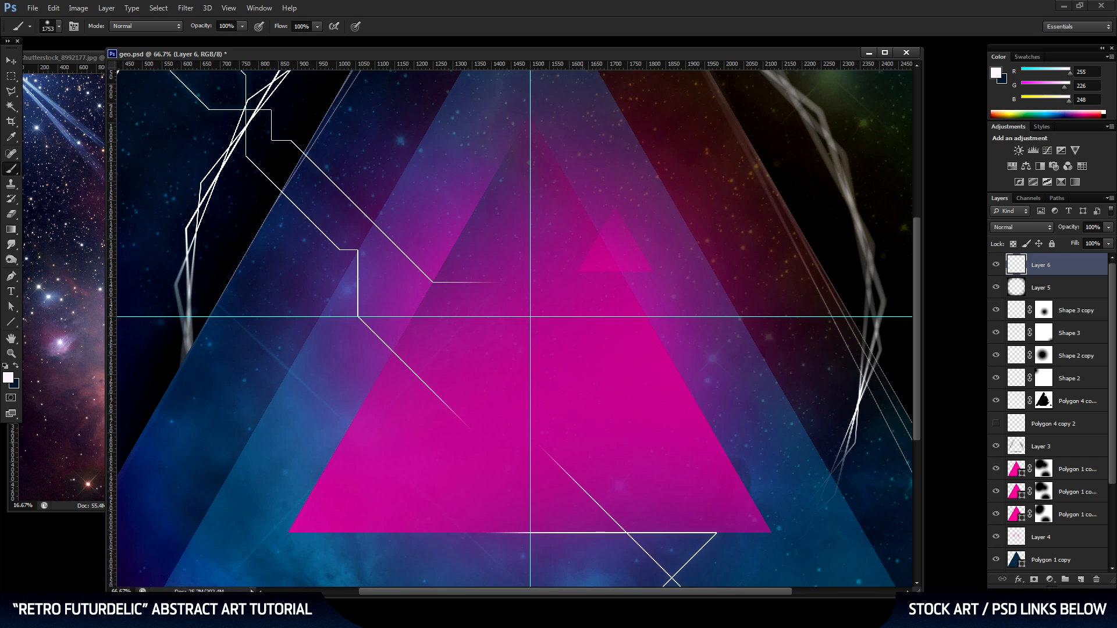
right_click(566, 309)
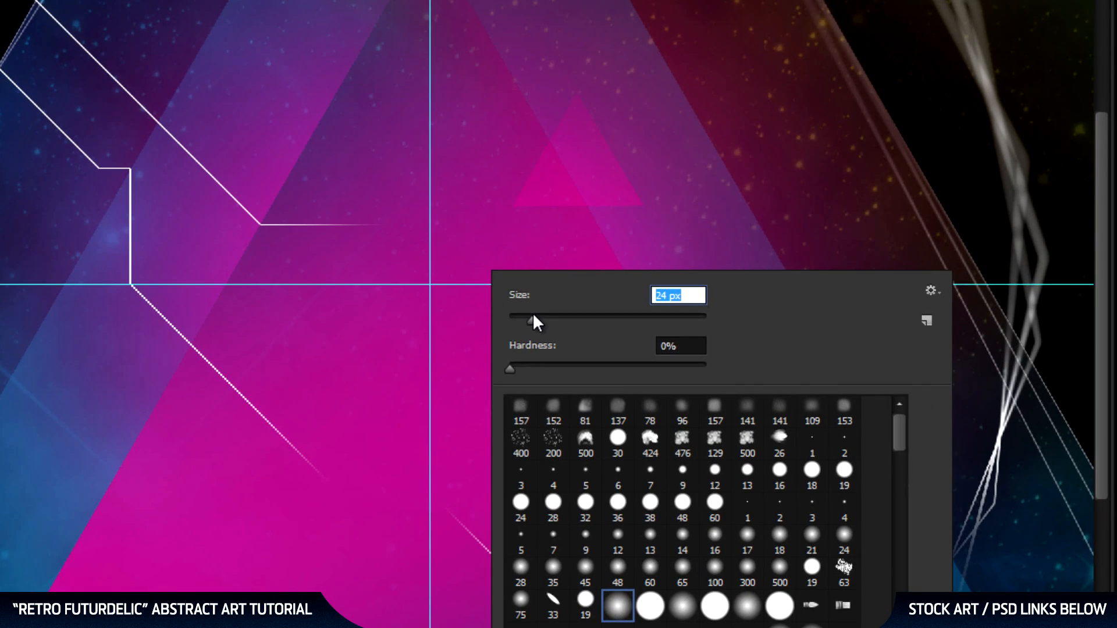
left_click_drag(531, 319, 565, 323)
type("90")
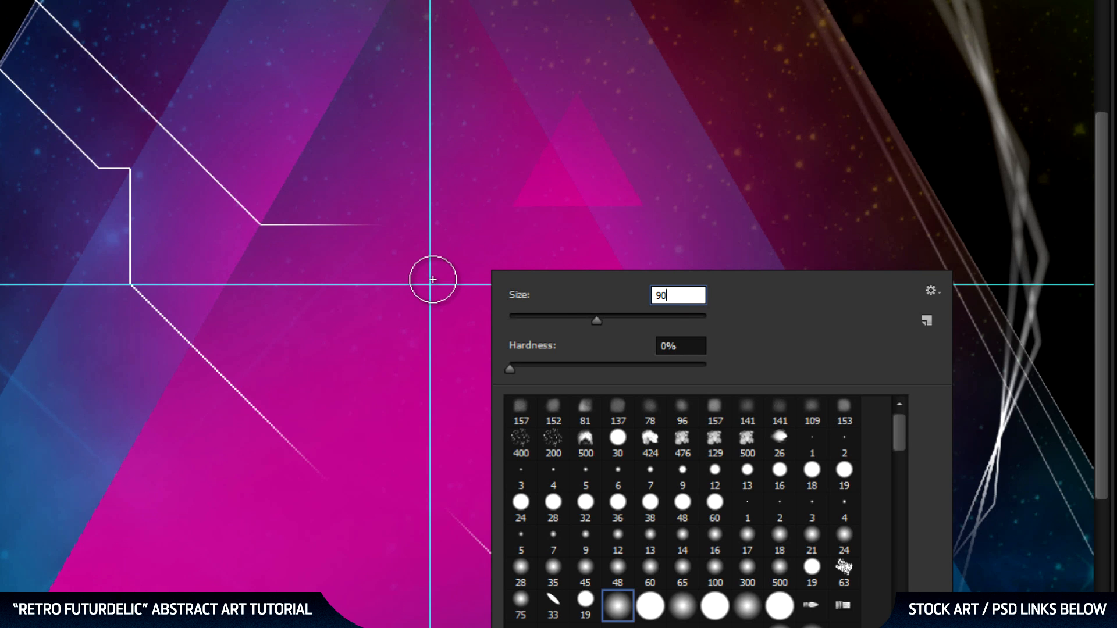
key("Return")
left_click(430, 284)
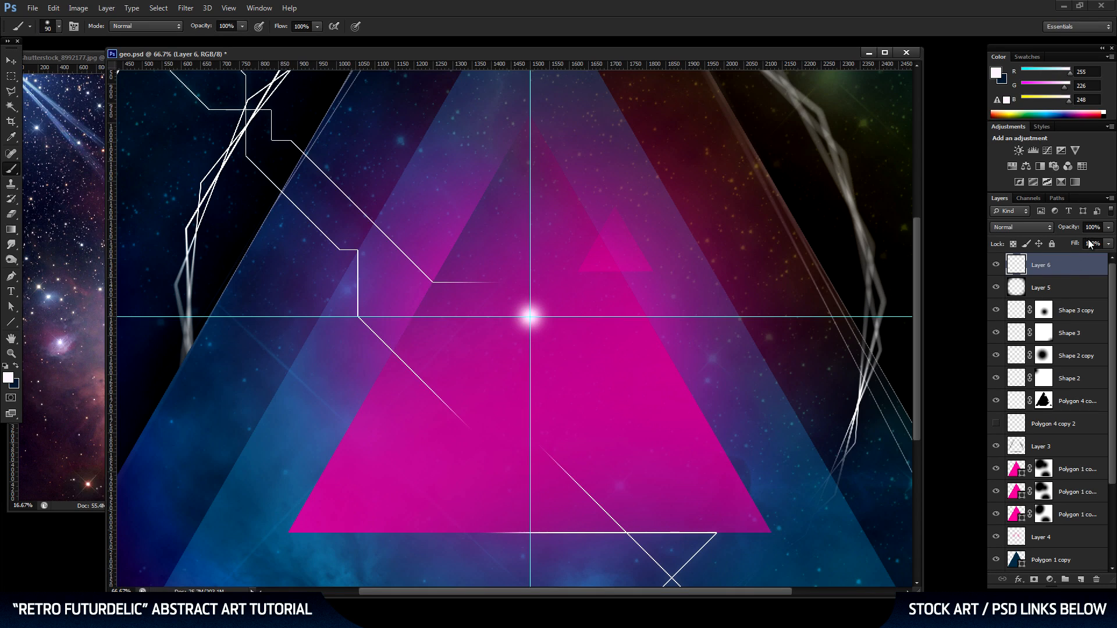
left_click(1092, 228)
key("Return")
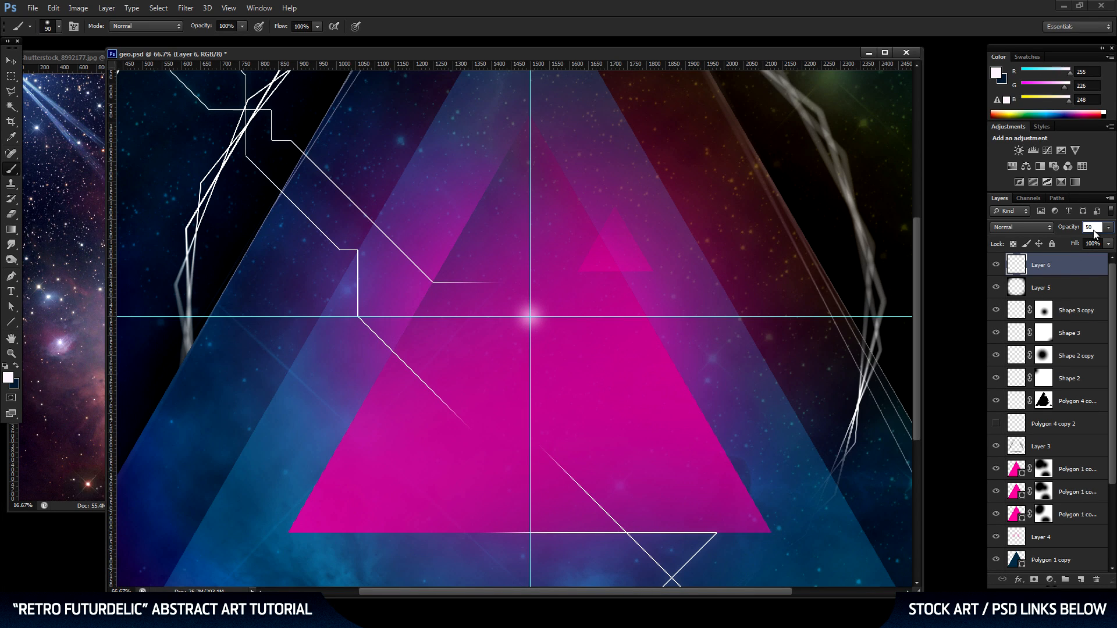
On a new layer, paint a soft 40 px dab at the guide intersection and set the layer's opacity to 75%.
left_click(1084, 578)
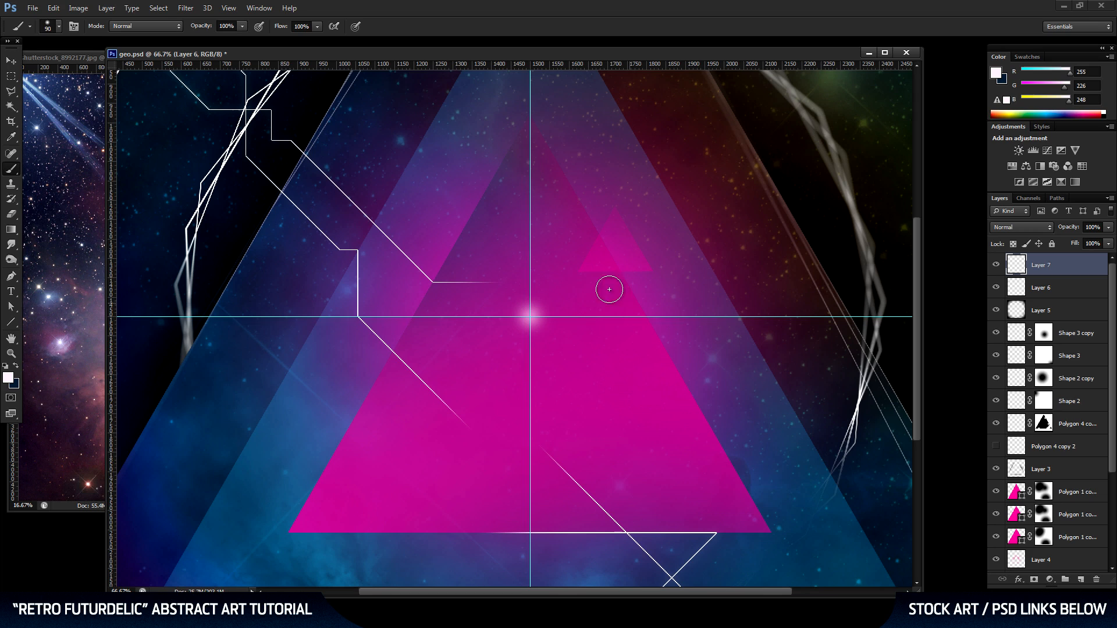
right_click(562, 290)
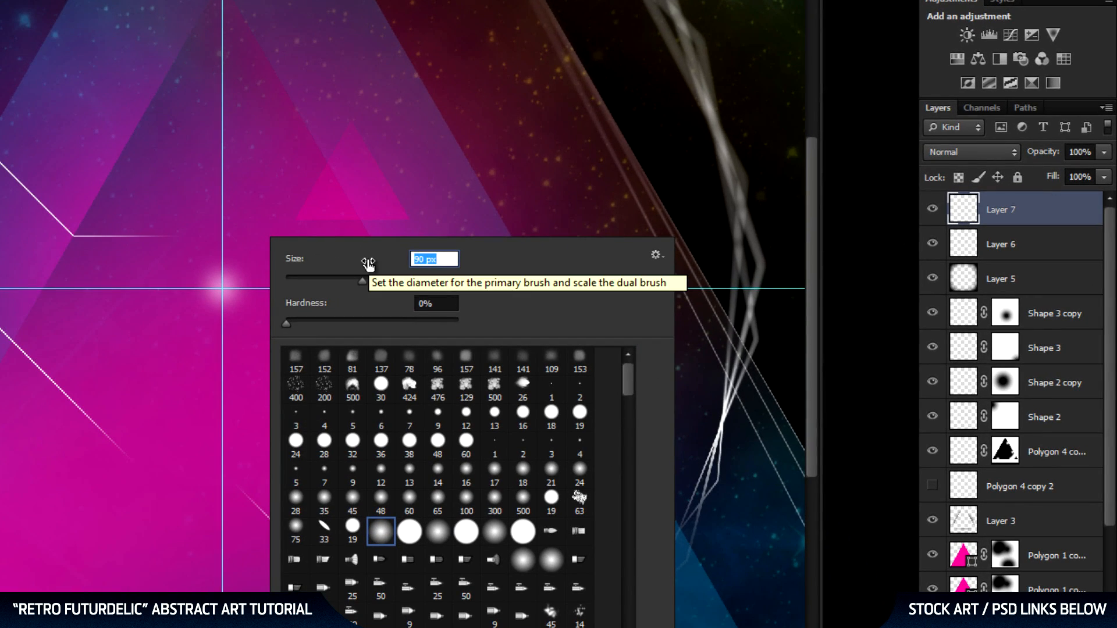
key("Return")
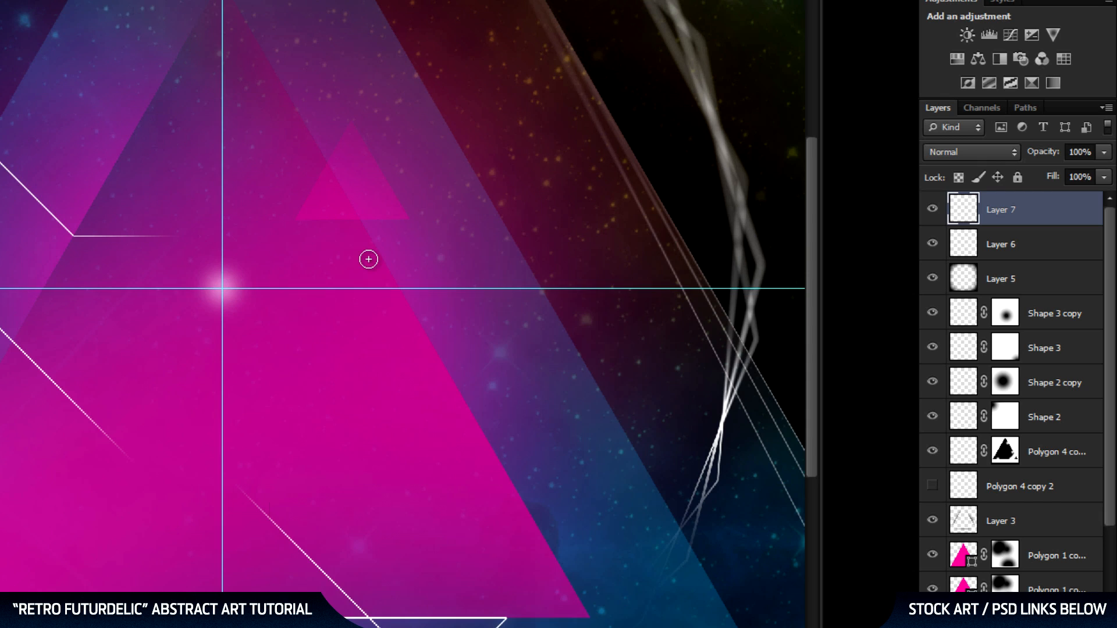
left_click(222, 289)
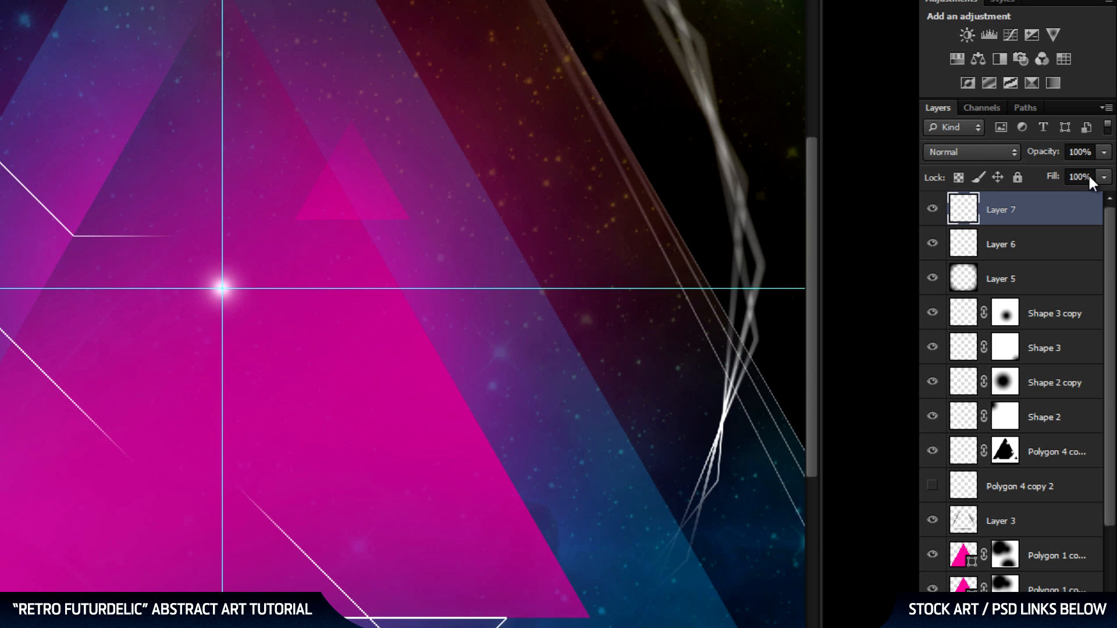
left_click(1076, 152)
type("75")
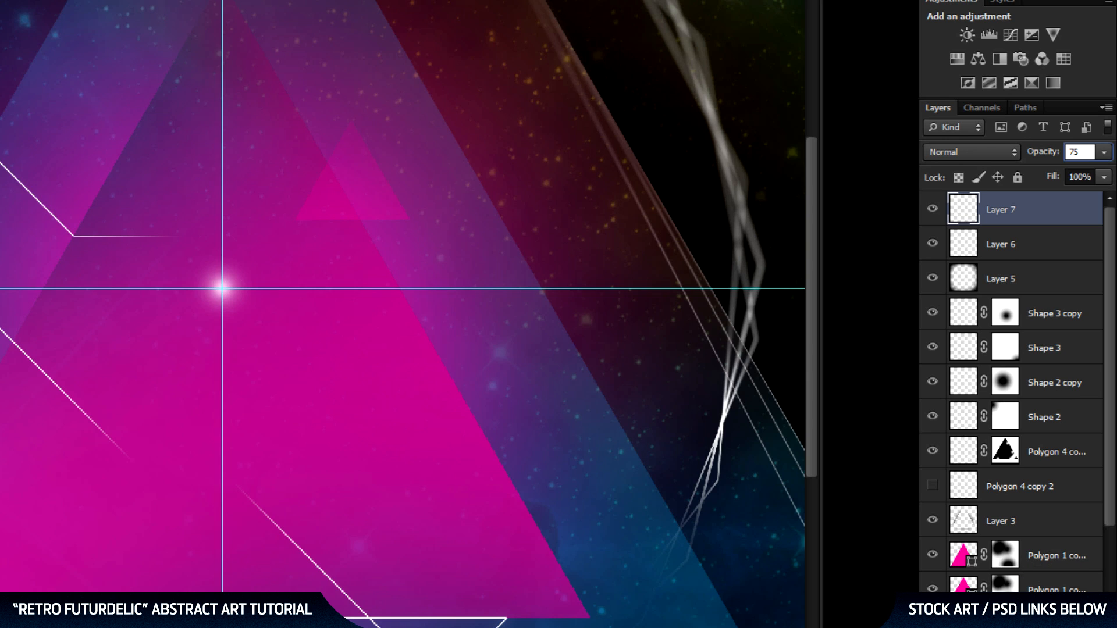
On another new layer, paint a soft 10 px dab at the centre of the glow.
key("ctrl+shift+alt+n")
right_click(273, 244)
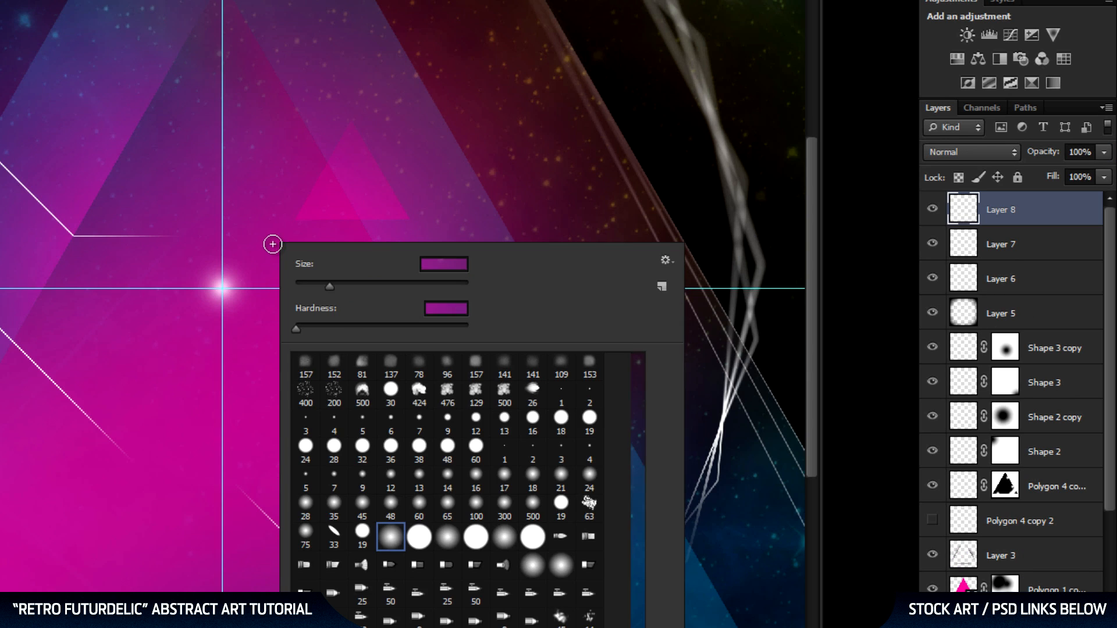
left_click(423, 265)
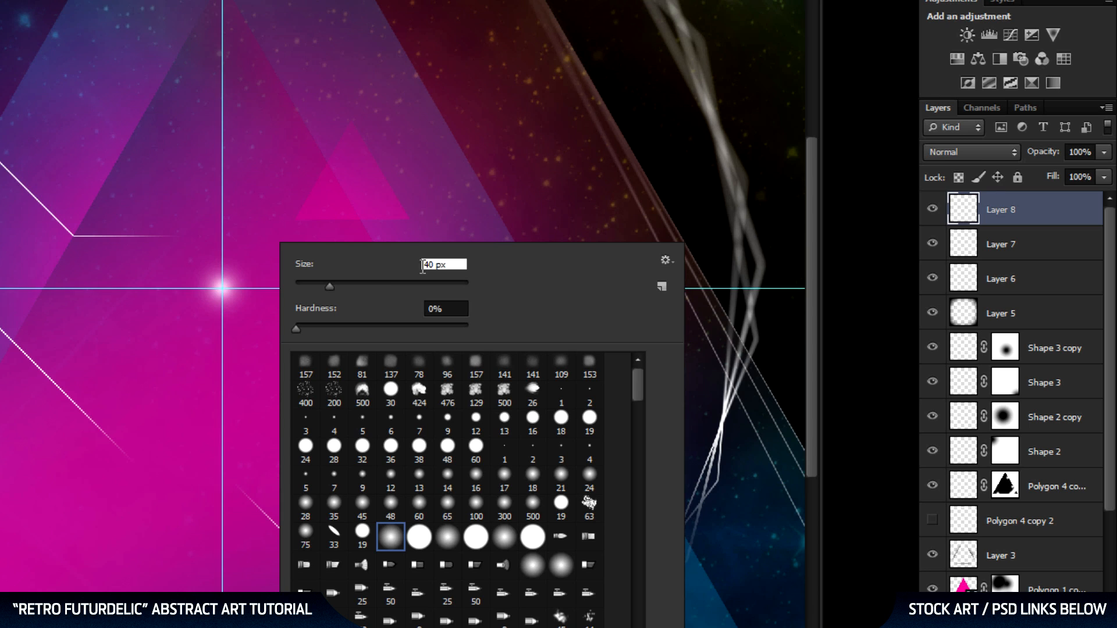
type("10")
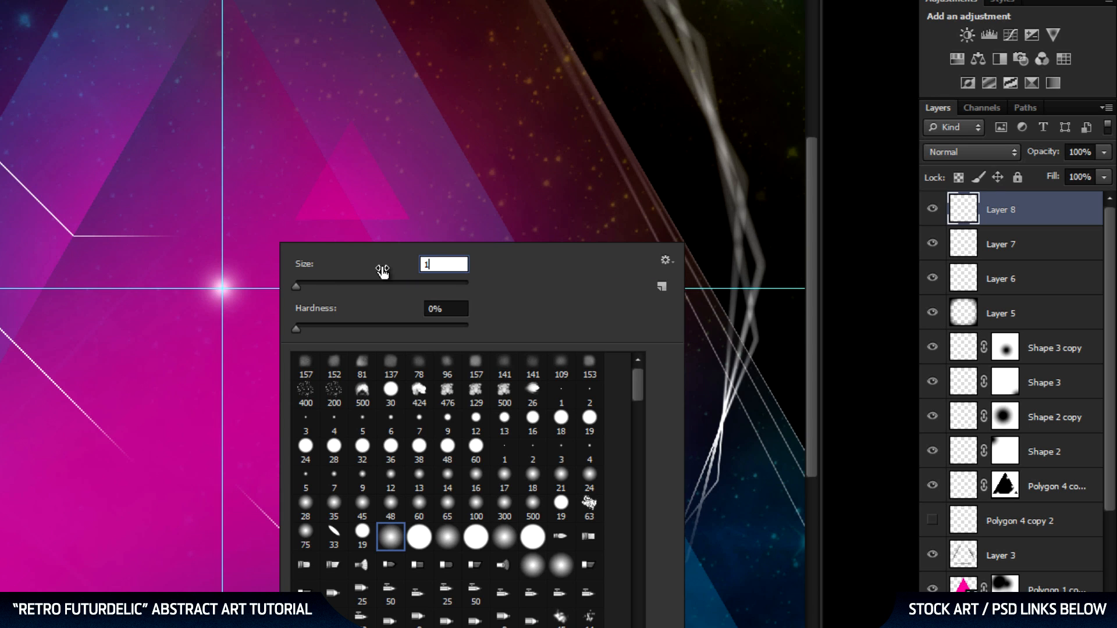
key("Return")
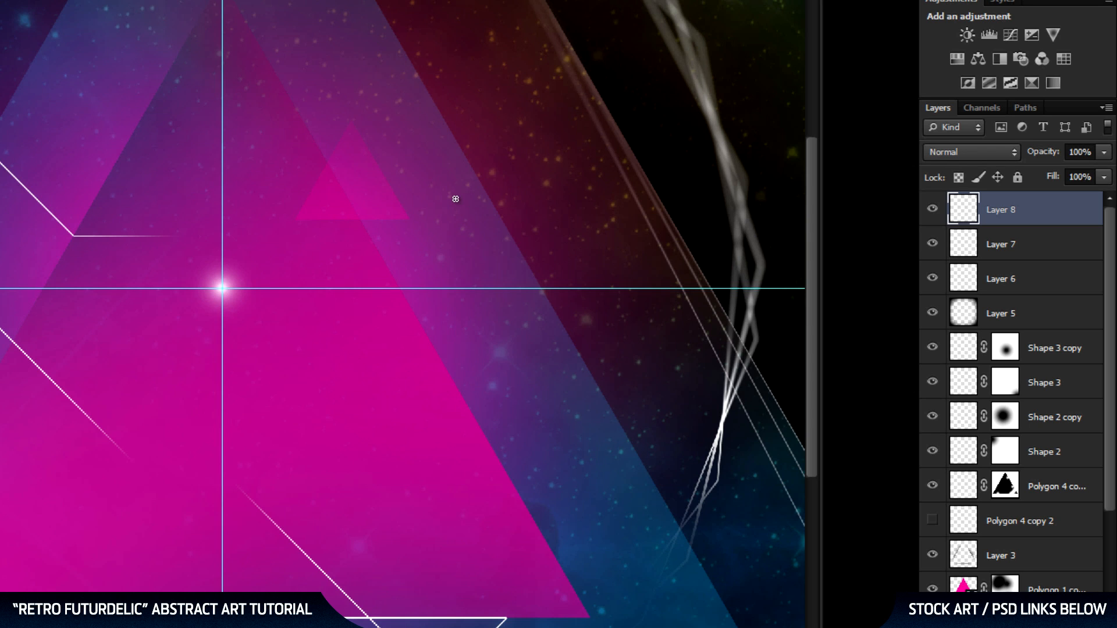
Hide the guides, switch to the Move tool and save the document.
key("ctrl+semicolon")
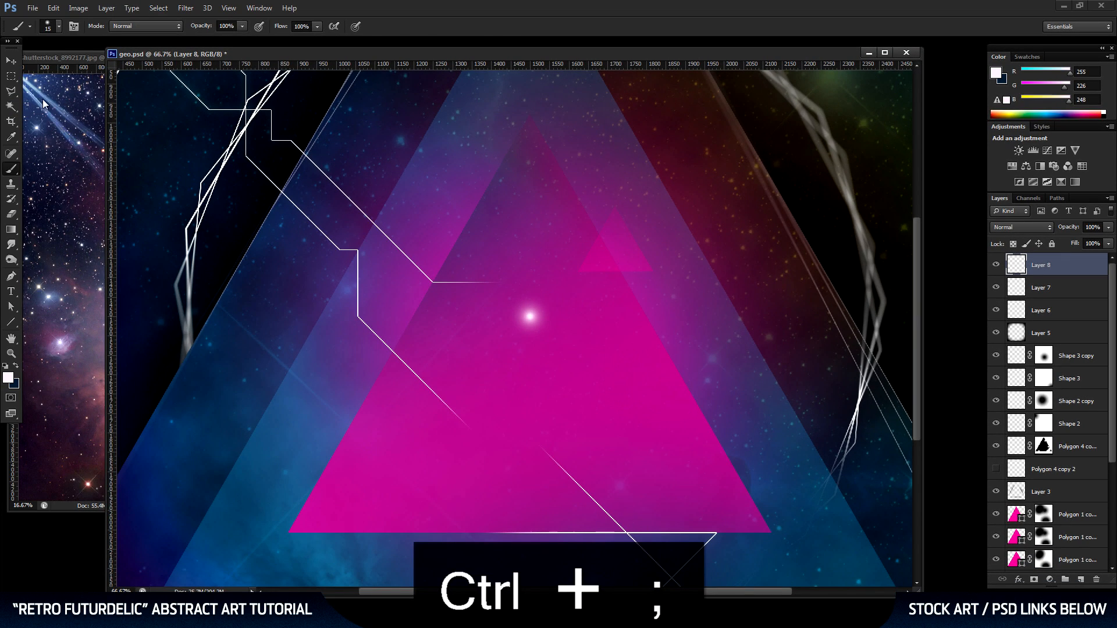
left_click(10, 60)
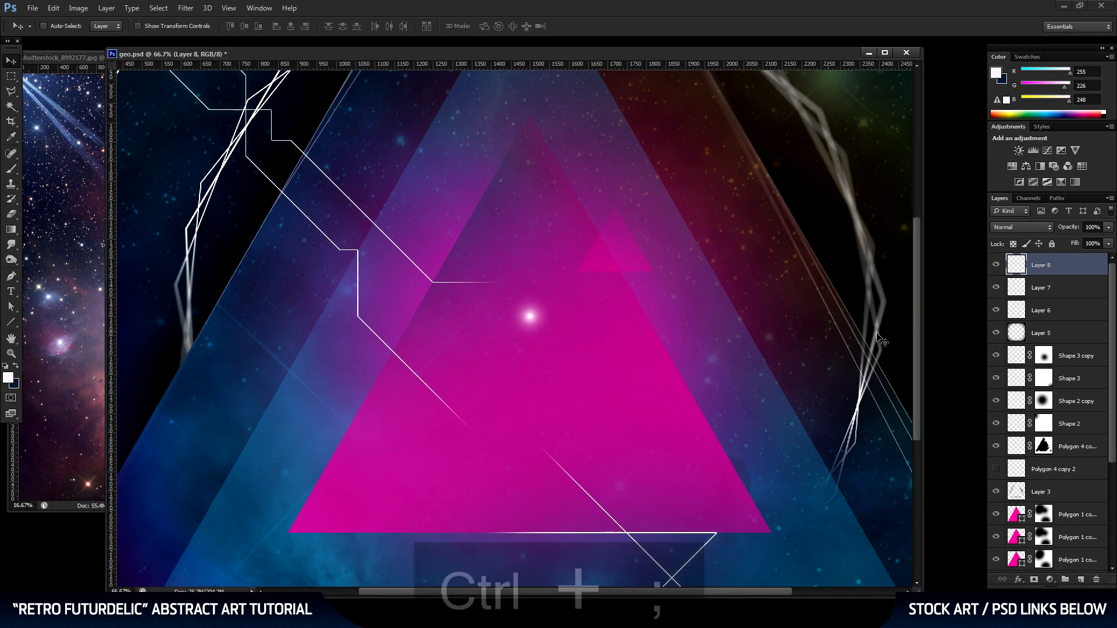
key("ctrl+s")
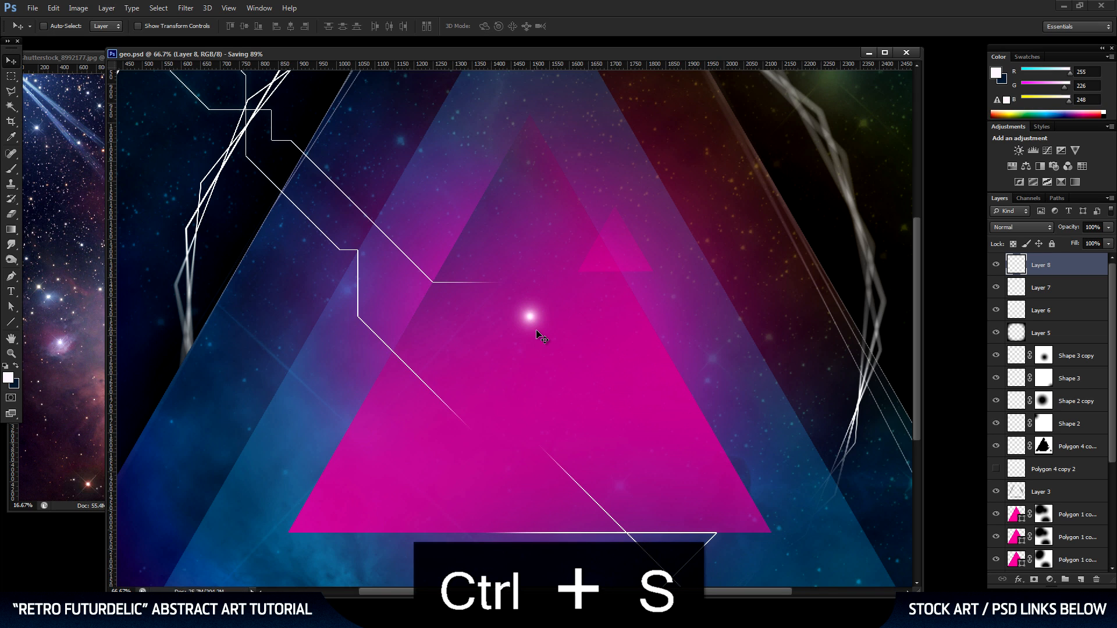
left_click_drag(439, 277, 559, 390)
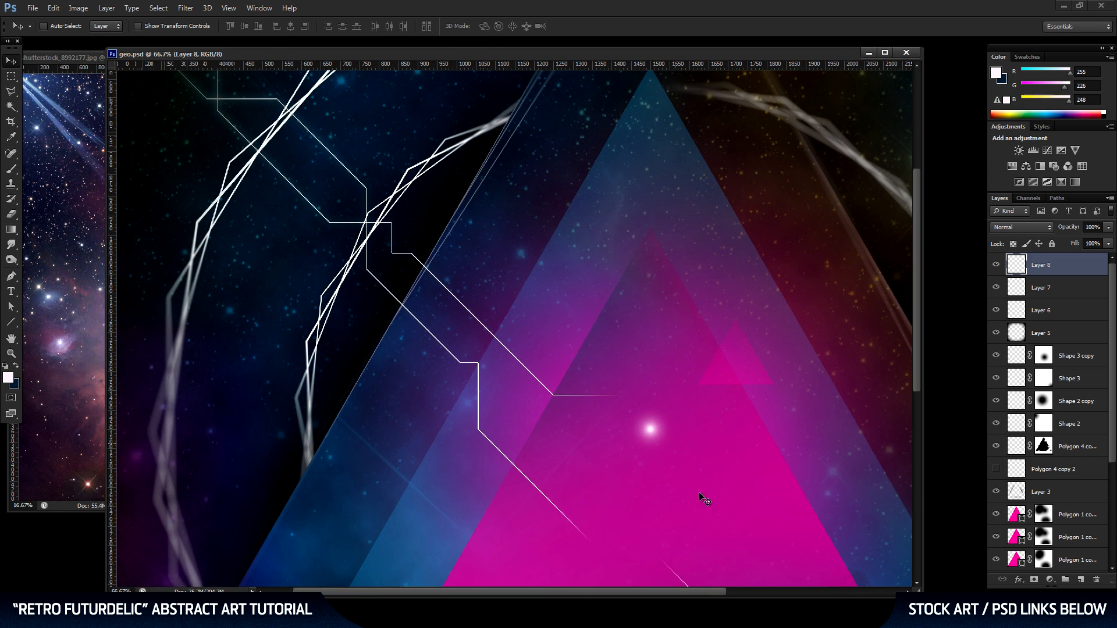
left_click_drag(665, 446, 554, 302)
key("ctrl+z")
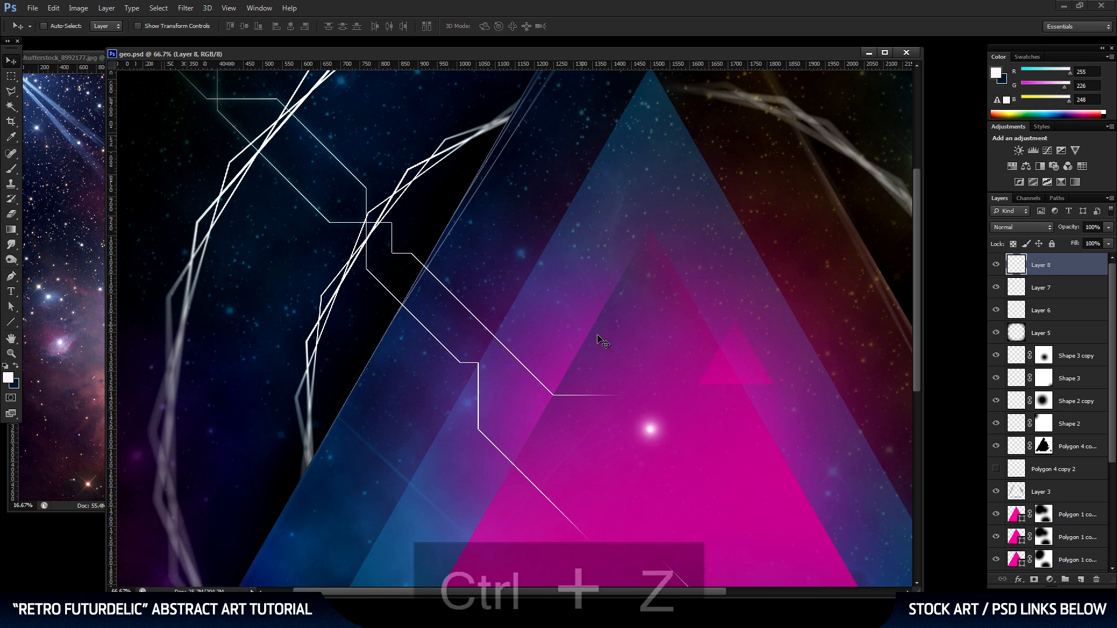
Merge the three glow layers into one and position the light on the upper-left part of the inner polygon ring.
left_click(1057, 316, "shift")
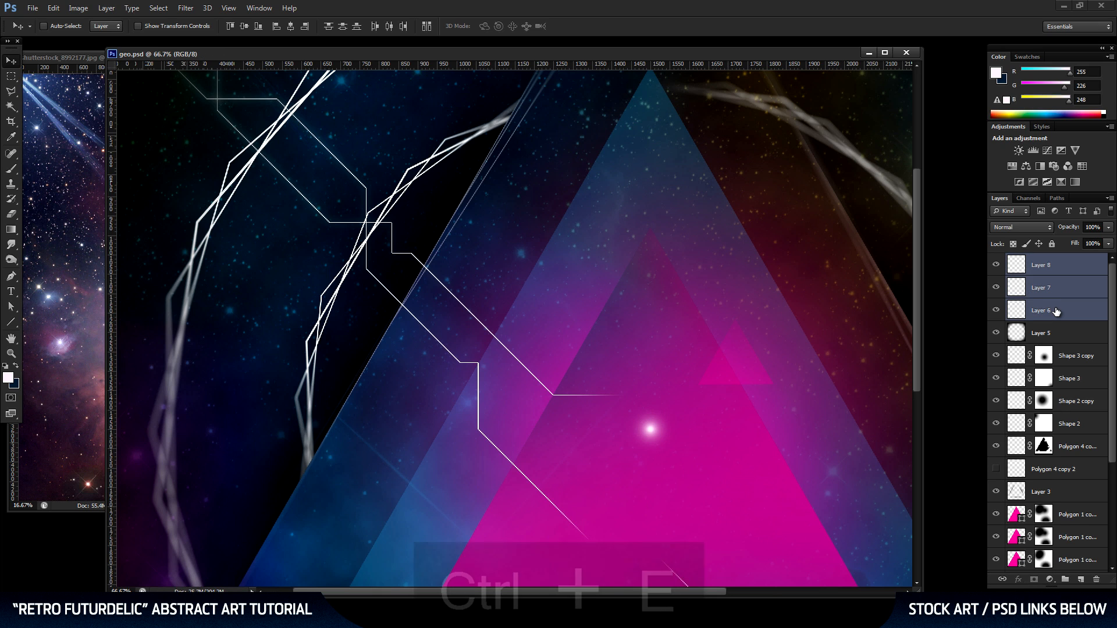
key("ctrl+e")
left_click_drag(667, 444, 420, 199)
key("shift+Up")
key("Right")
key("Right")
key("Right")
key("Right")
key("Right")
key("Right")
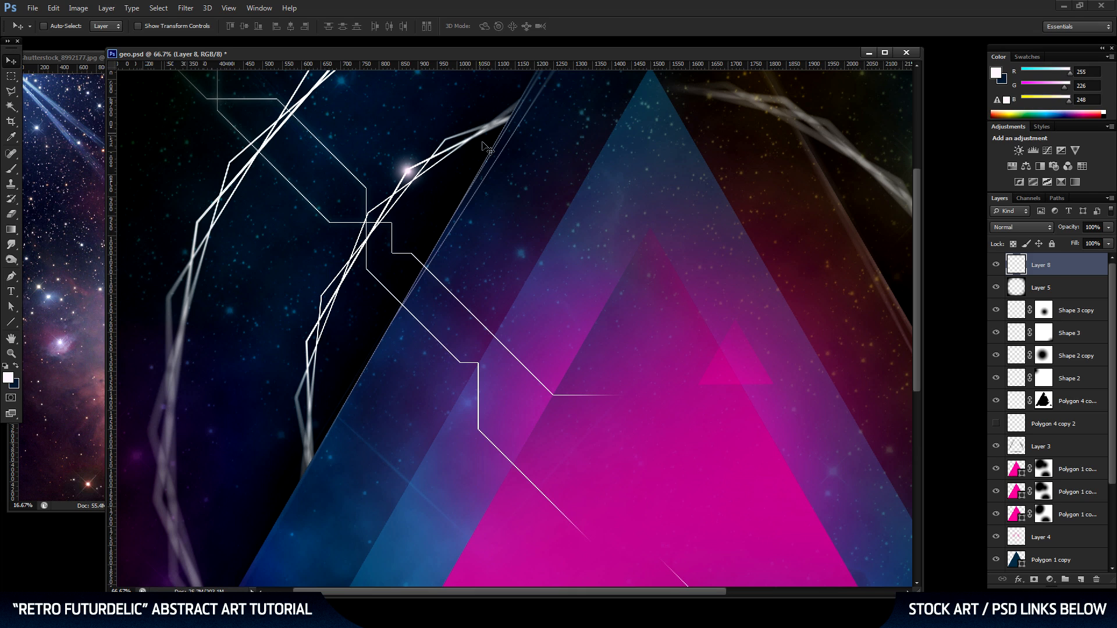
Duplicate the light layer and place the copy on the angular line's end corner at the pink triangle's left edge.
left_click_drag(1052, 278, 1081, 580)
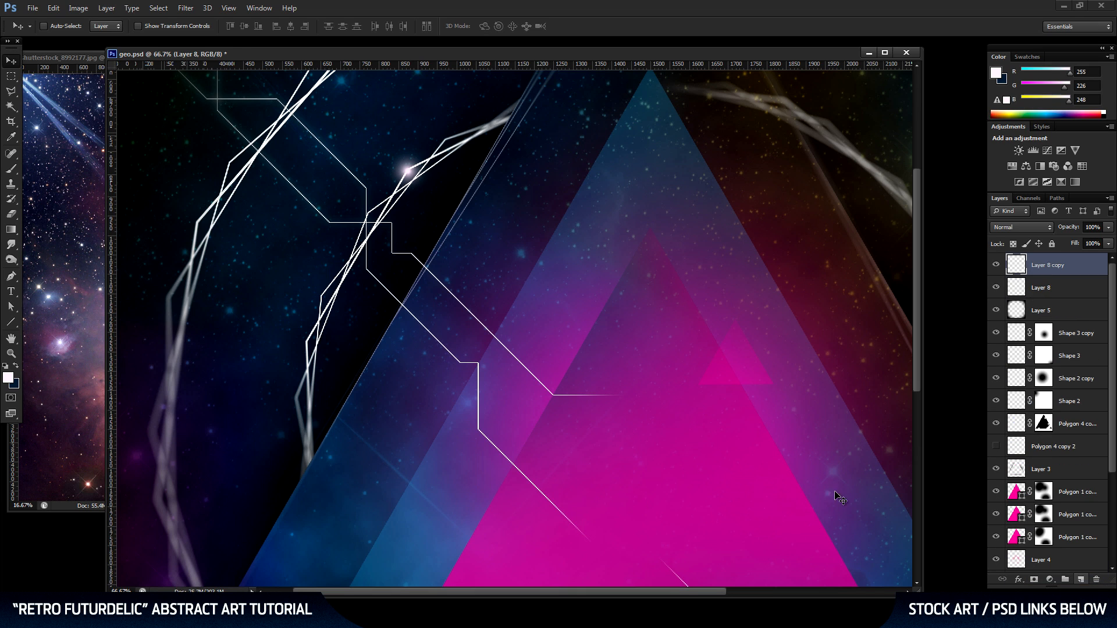
left_click_drag(419, 178, 563, 401)
scroll(638, 271, "down", 3)
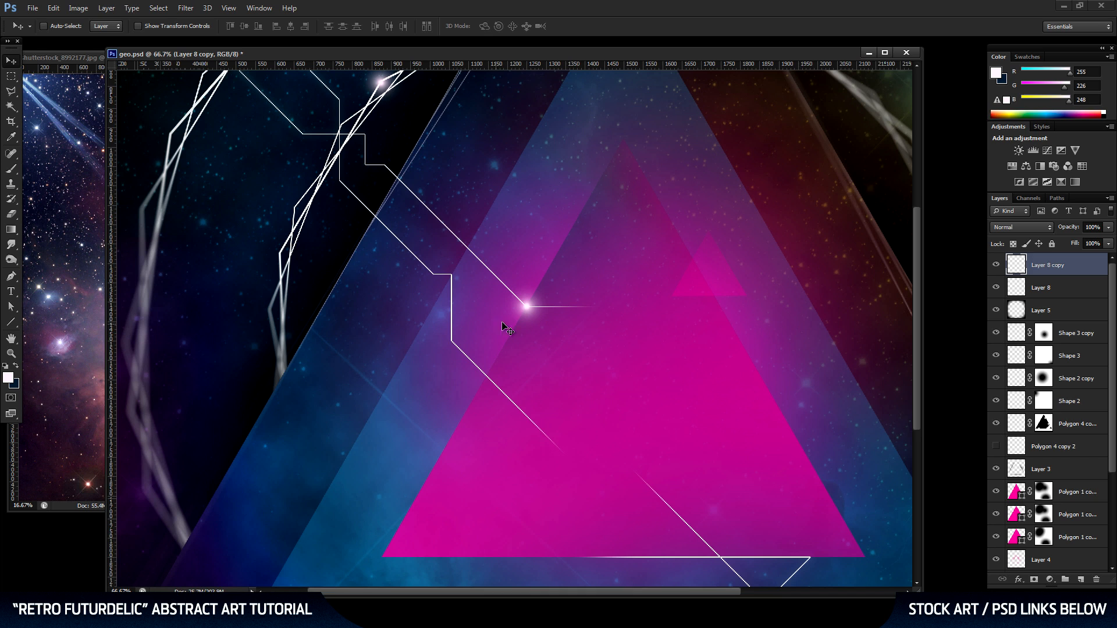
Duplicate the light again and place the copy where the diagonal line crosses the base of the pink triangle.
left_click(12, 354)
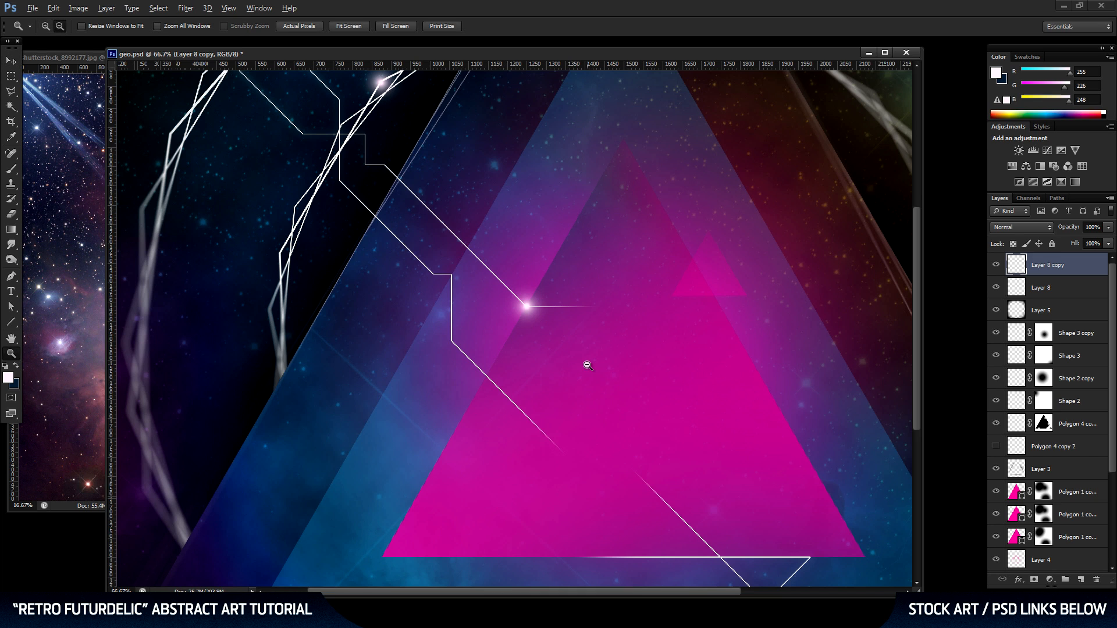
left_click(588, 364, "alt")
left_click(588, 364, "alt")
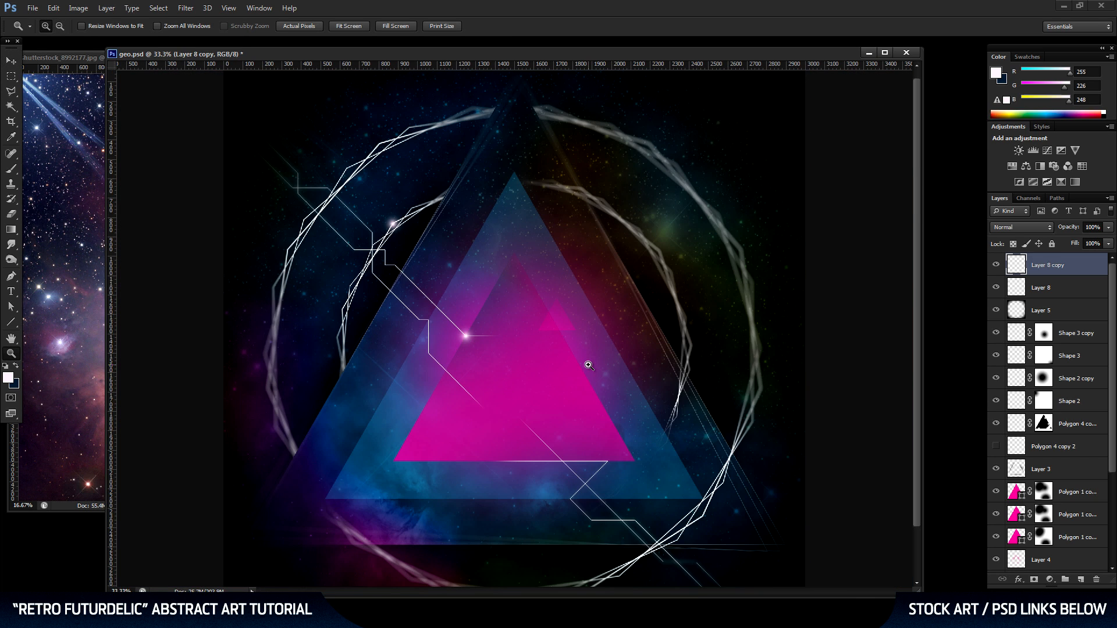
left_click(13, 61)
left_click_drag(1064, 268, 1081, 580)
left_click_drag(504, 343, 666, 437)
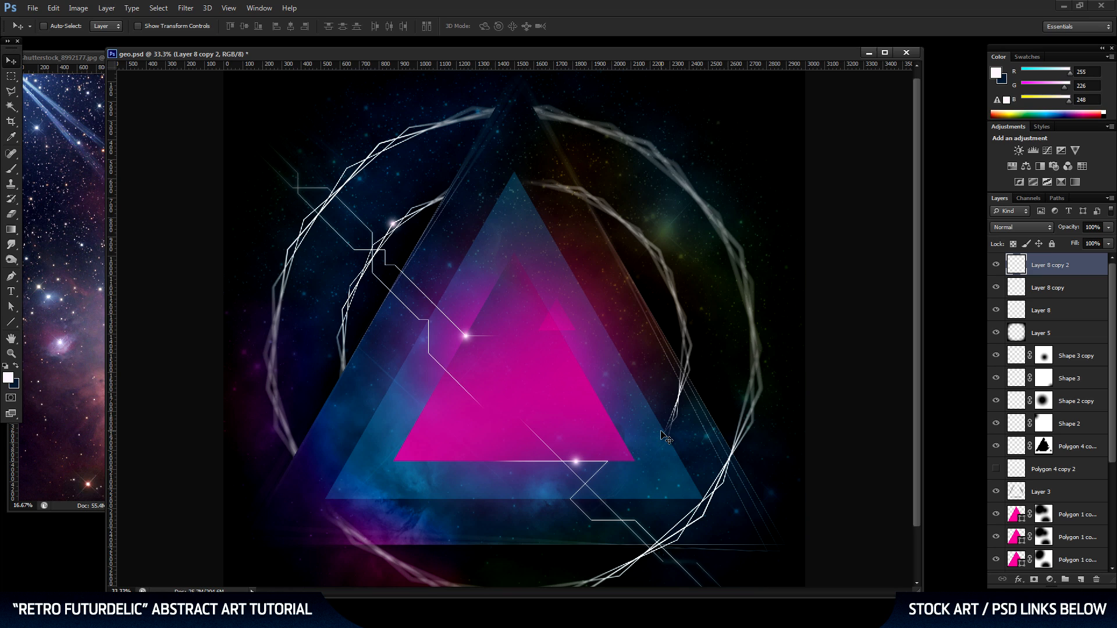
key("shift+Left")
key("shift+Left")
key("shift+Left")
Duplicate the light once more, place the copy on the lower-right part of the outer polygon ring, and save the document.
left_click_drag(507, 431, 504, 368)
left_click_drag(1042, 269, 1081, 579)
left_click_drag(637, 409, 708, 445)
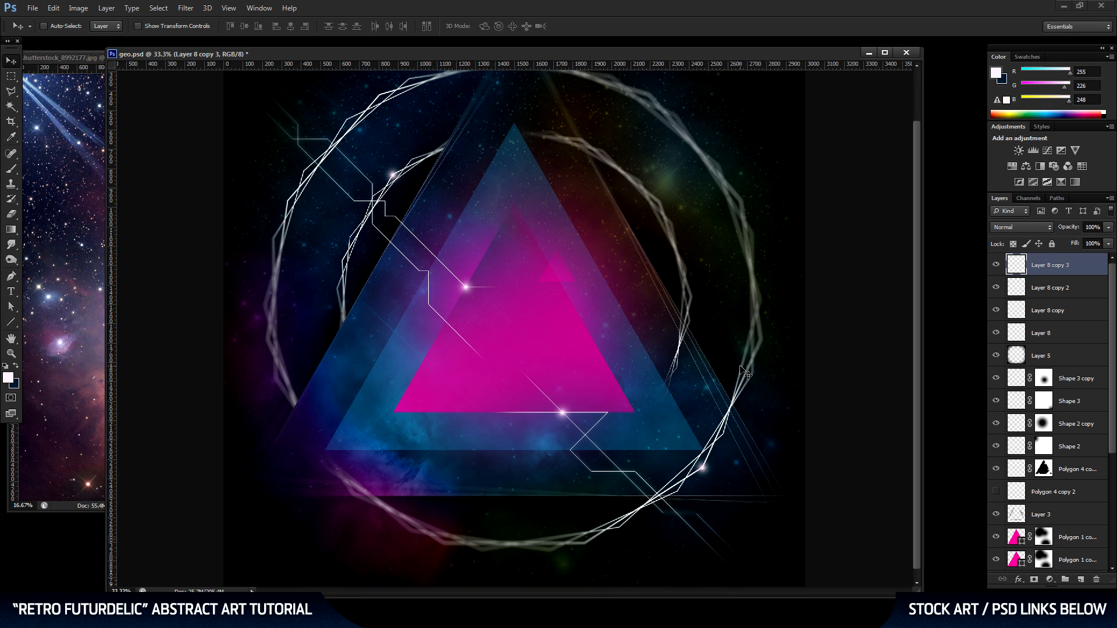
key("ctrl+s")
Identify the polygon ring layer by toggling layer visibility, and set its opacity to 85%.
scroll(561, 303, "up", 2)
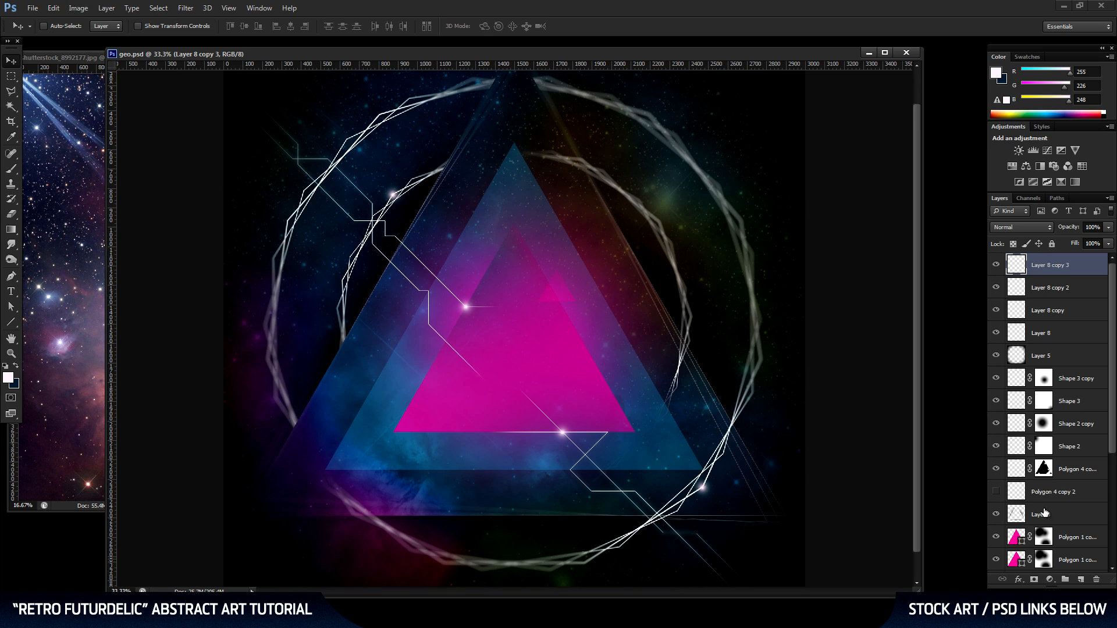
scroll(1035, 495, "down", 3)
scroll(1035, 495, "up", 3)
left_click(998, 380)
left_click(996, 471)
left_click(996, 470)
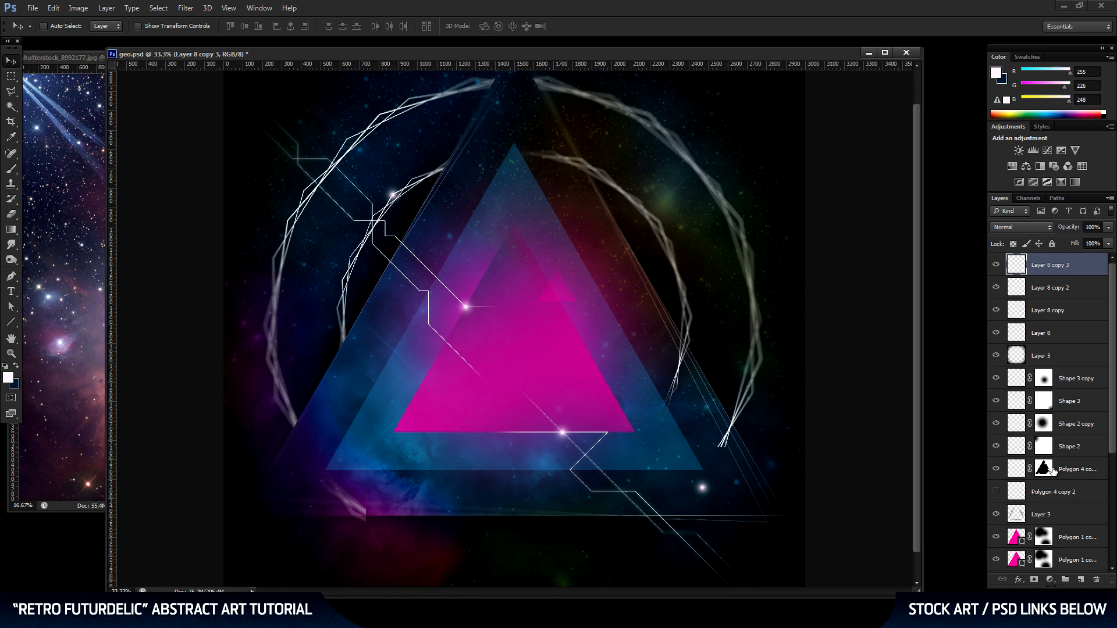
left_click(1076, 469)
left_click(1098, 228)
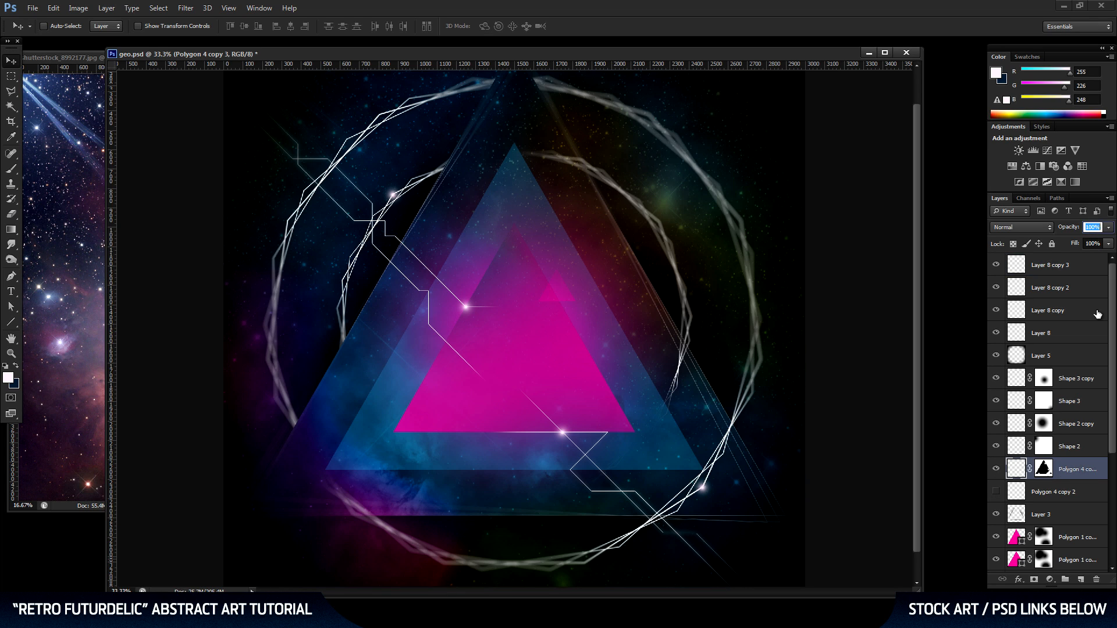
type("85")
key("Return")
Show the whole artwork, return to the Move tool and save the document.
left_click(11, 353)
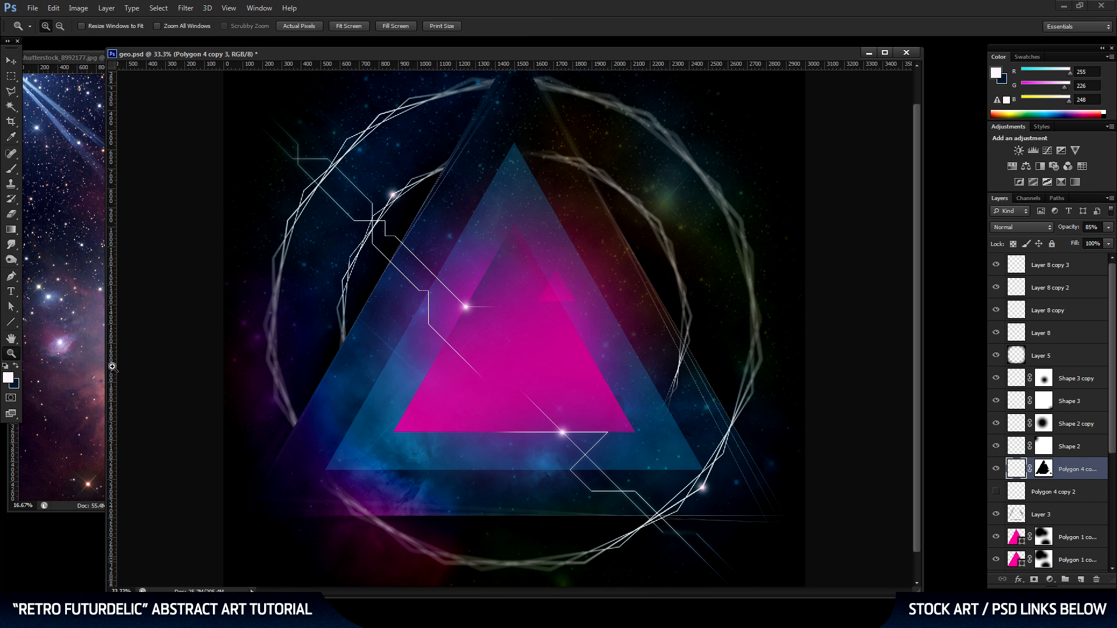
left_click(464, 361, "alt")
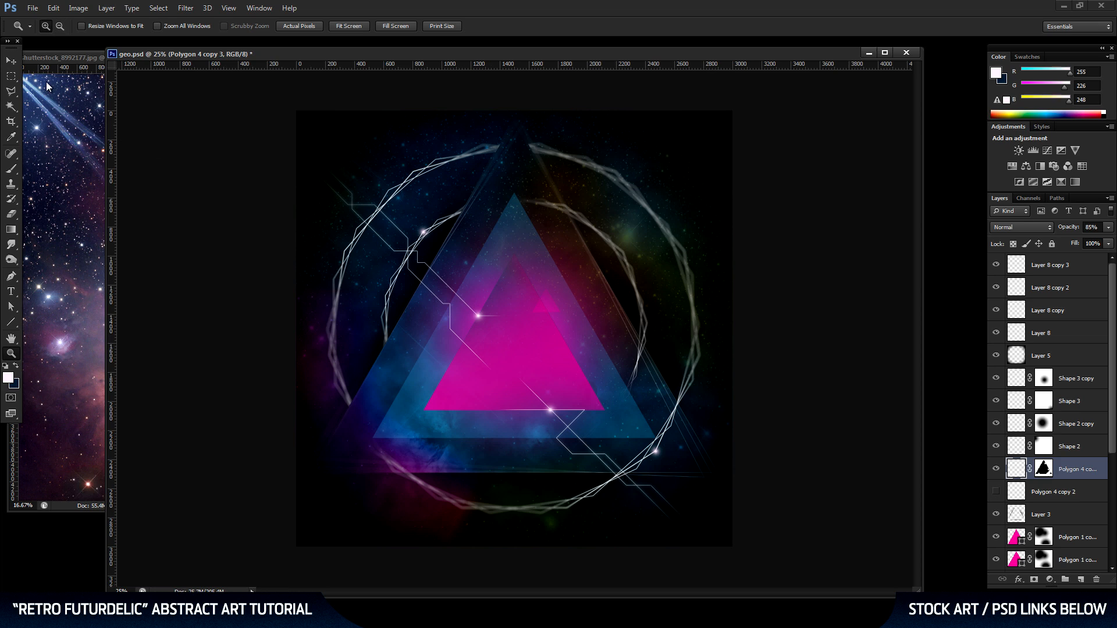
key("v")
key("ctrl+s")
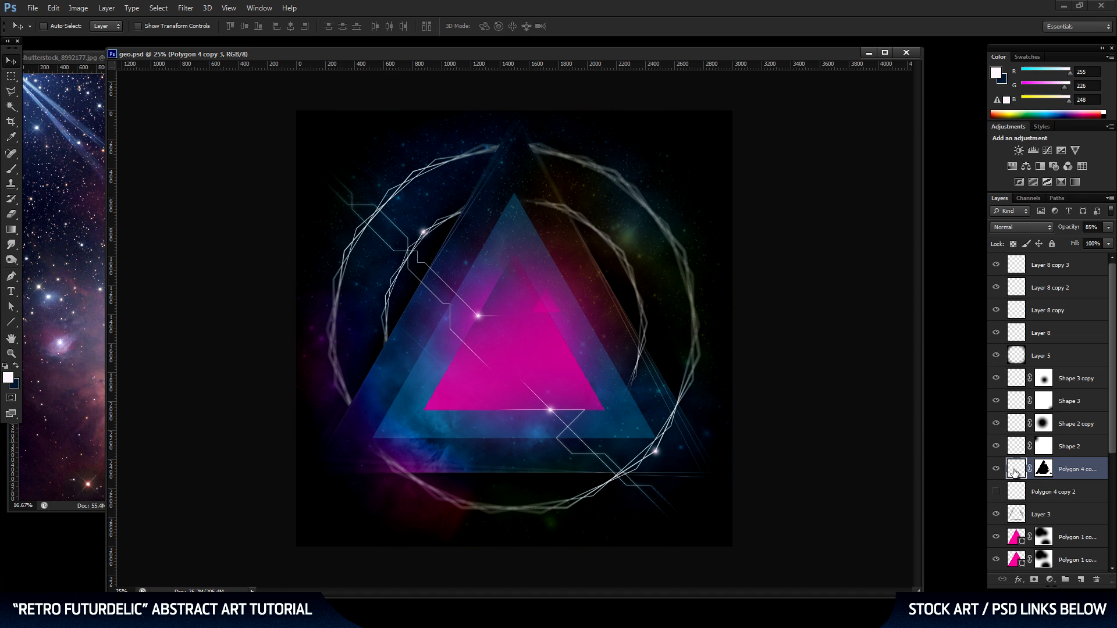
Darken the upper-left end of the inner polygon ring beside the large triangle with the Burn tool.
left_click(13, 260)
left_click(59, 269)
left_click_drag(472, 190, 452, 250)
Duplicate the selected polygon ring layer together with its mask.
left_click(11, 353)
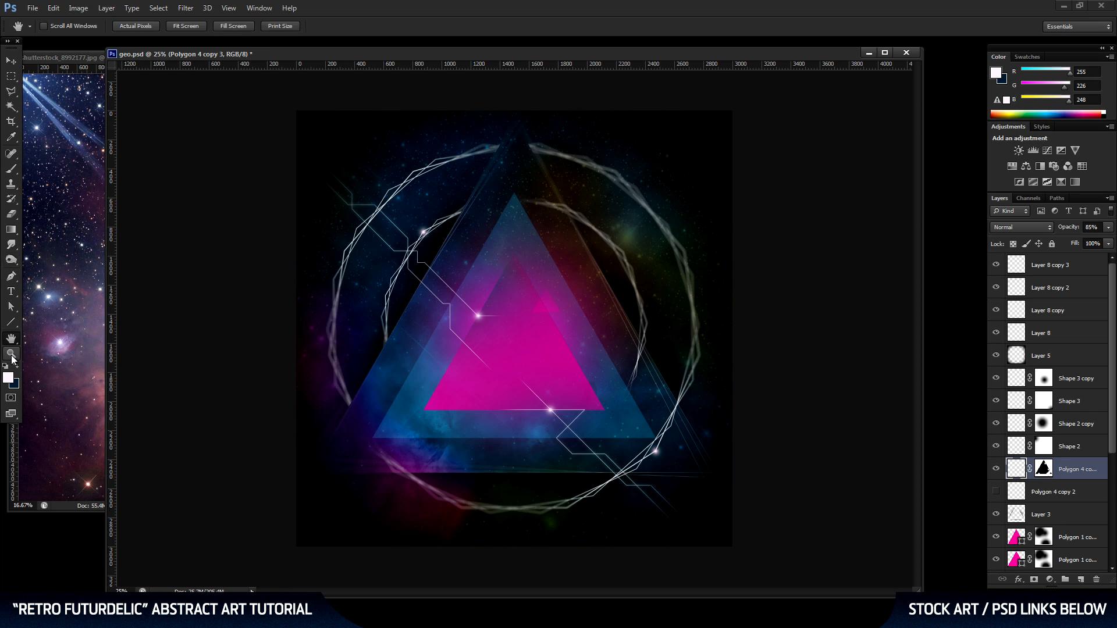
left_click(554, 228)
left_click(550, 227)
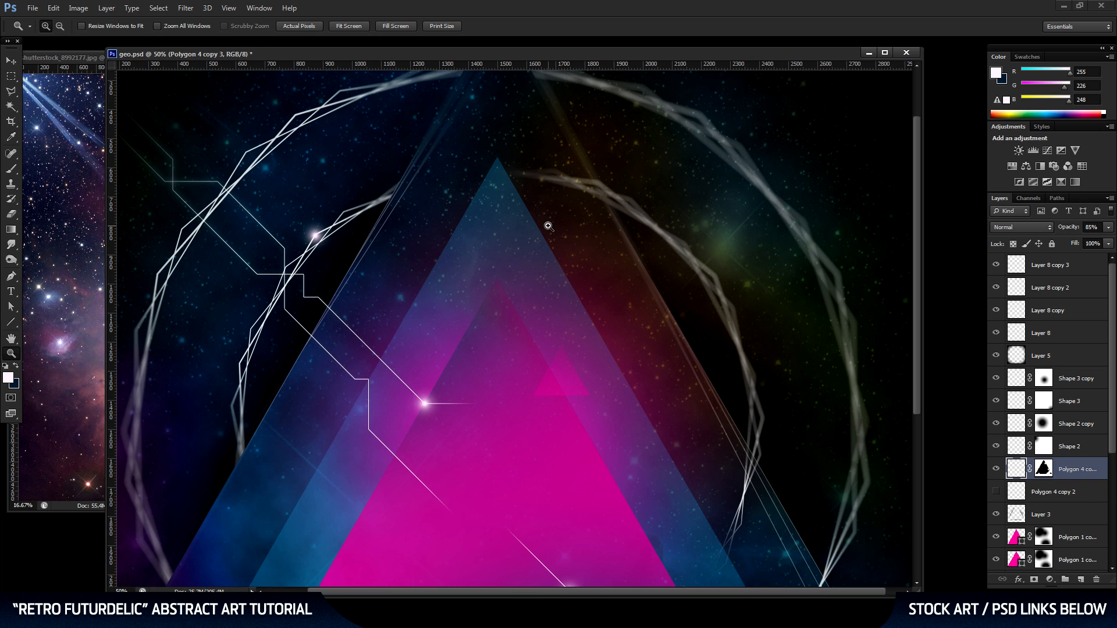
left_click(11, 61)
left_click_drag(527, 249, 575, 222)
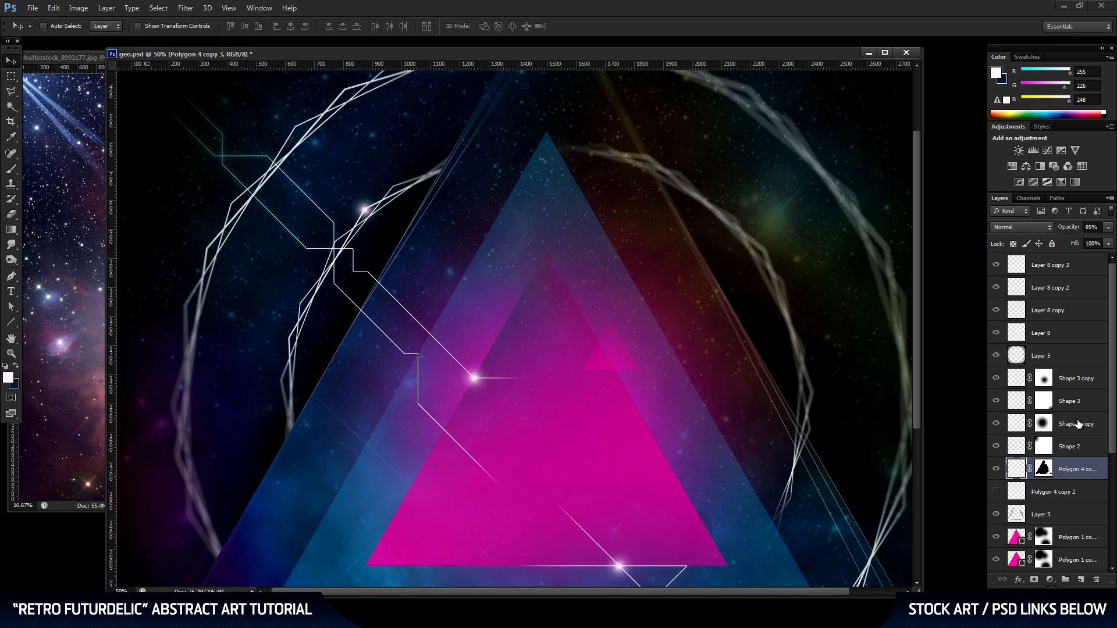
left_click_drag(1080, 469, 1082, 580)
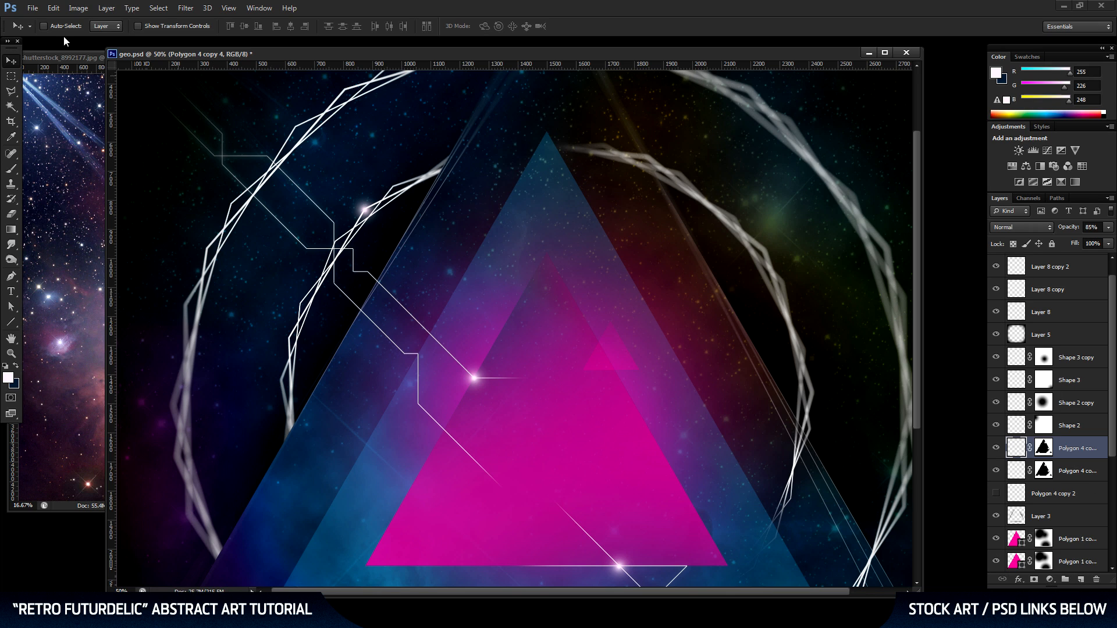
Darken the duplicated ring layer with a Brightness/Contrast adjustment using Use Legacy and a brightness of -100.
left_click(79, 9)
mouse_move(90, 41)
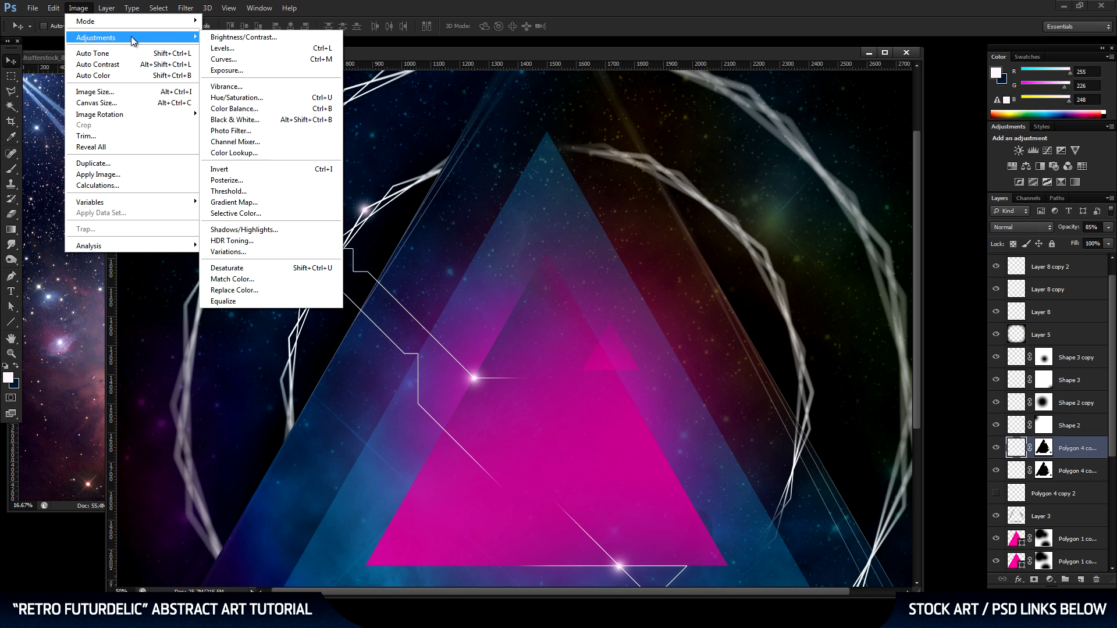
left_click(257, 36)
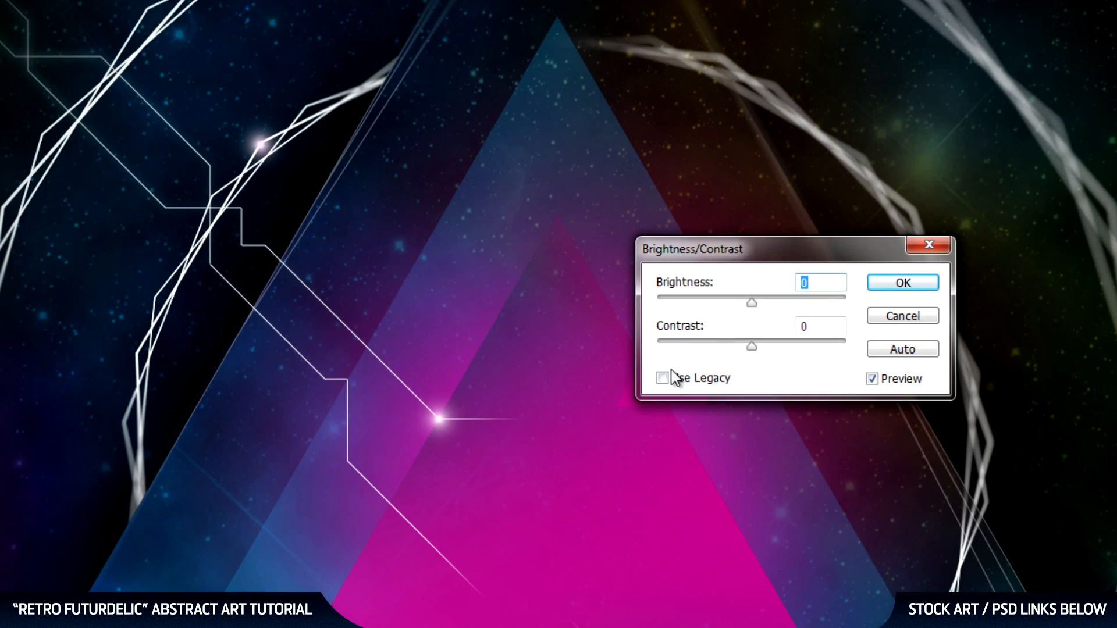
left_click(663, 378)
left_click_drag(751, 303, 637, 307)
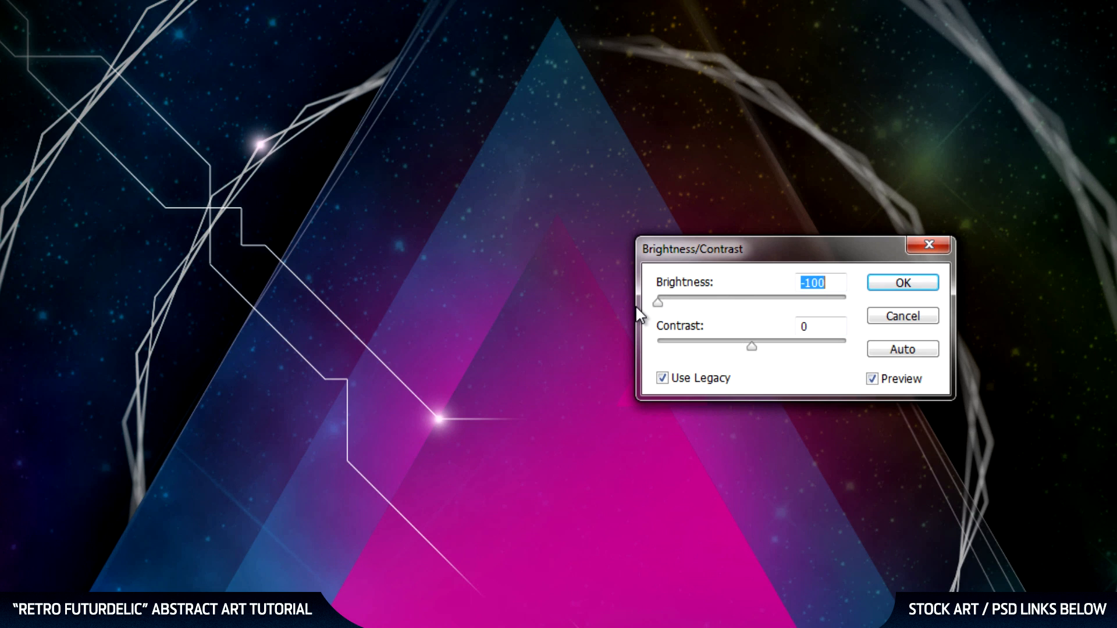
left_click(894, 285)
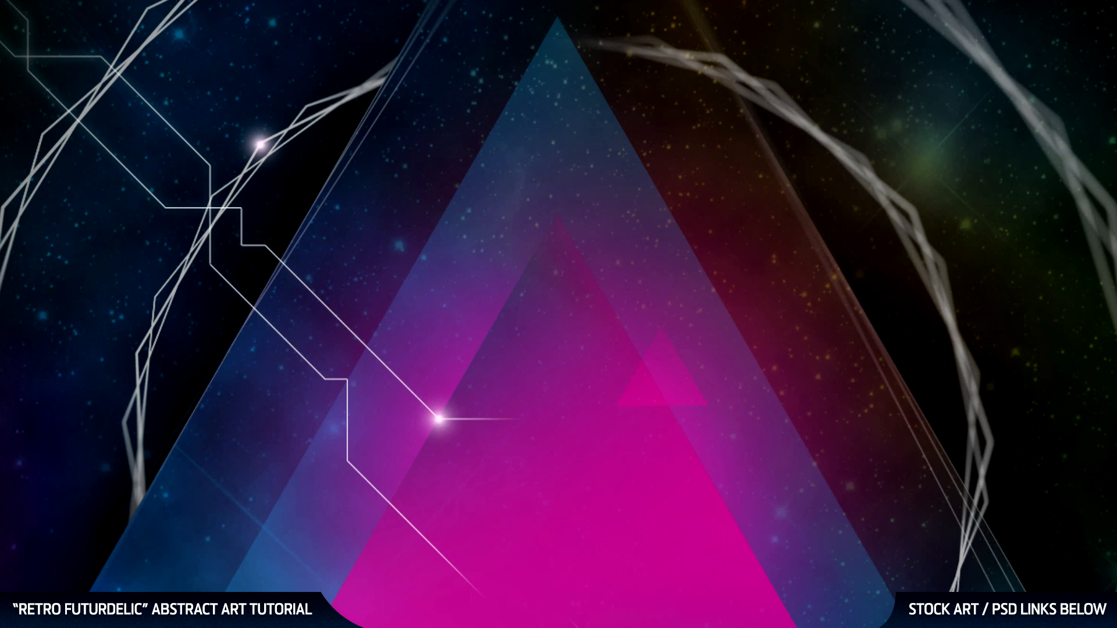
Darken the duplicated ring further with a second, non-legacy Brightness/Contrast adjustment at brightness -135.
left_click(96, 13)
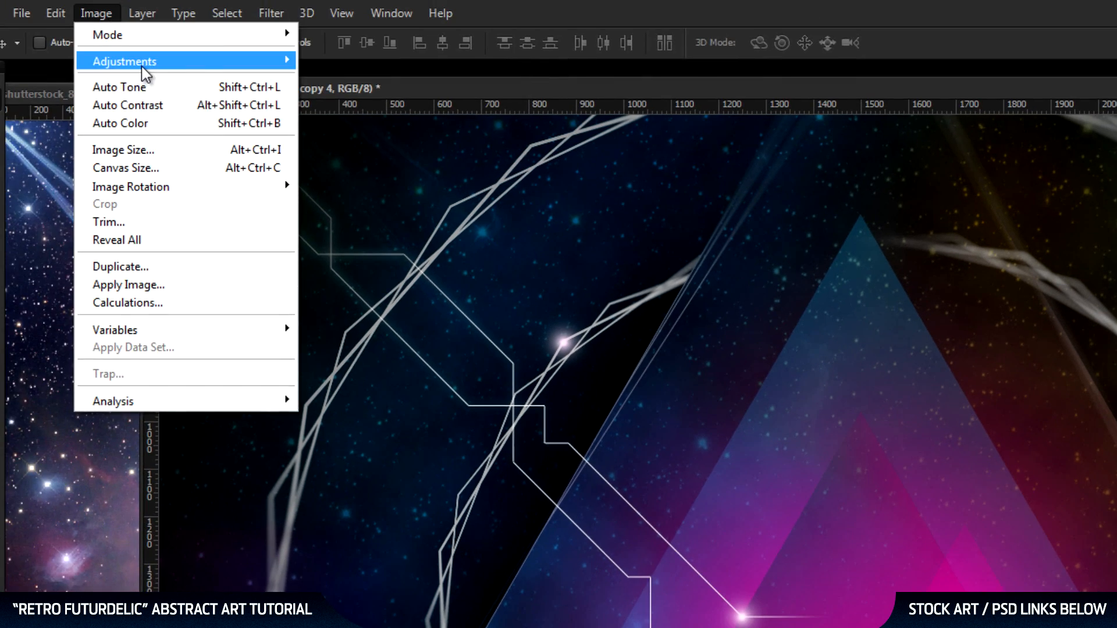
mouse_move(139, 66)
left_click(512, 62)
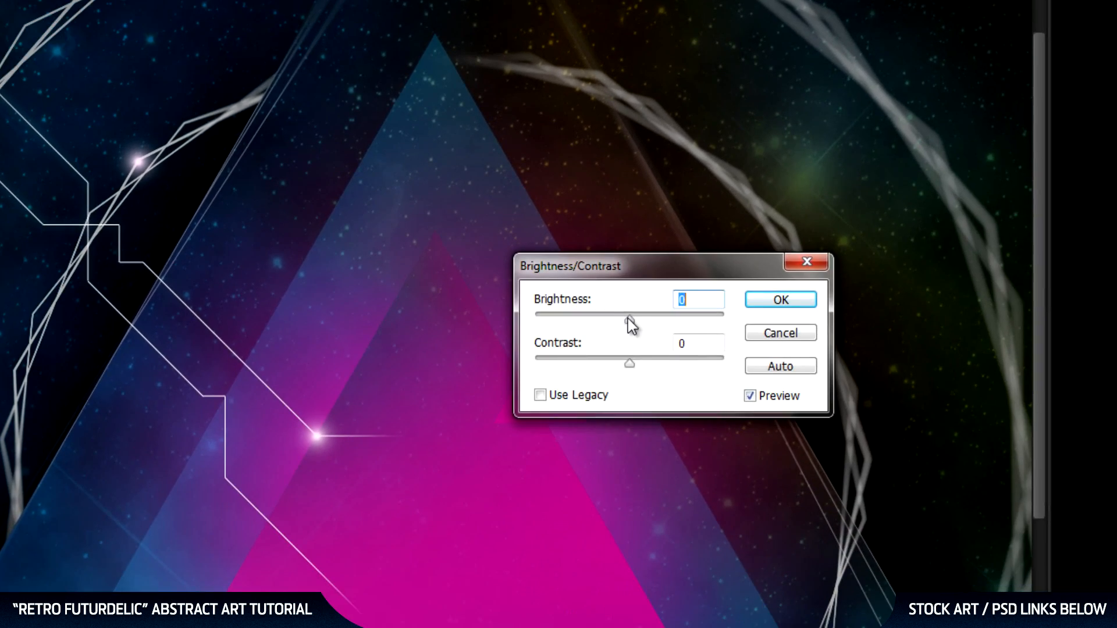
left_click_drag(629, 319, 545, 319)
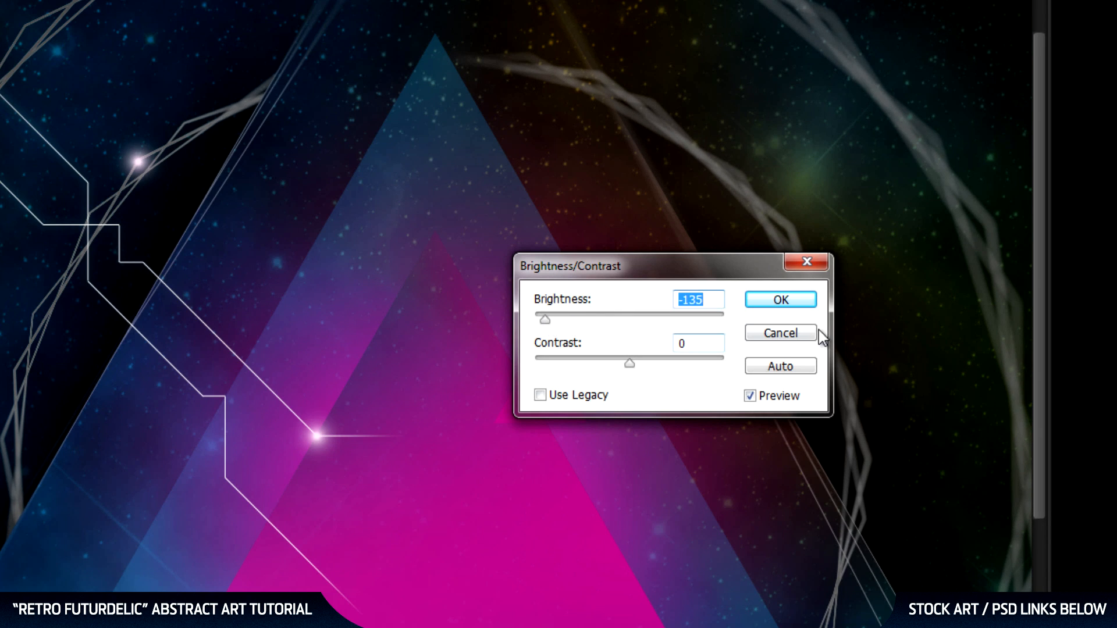
left_click(781, 299)
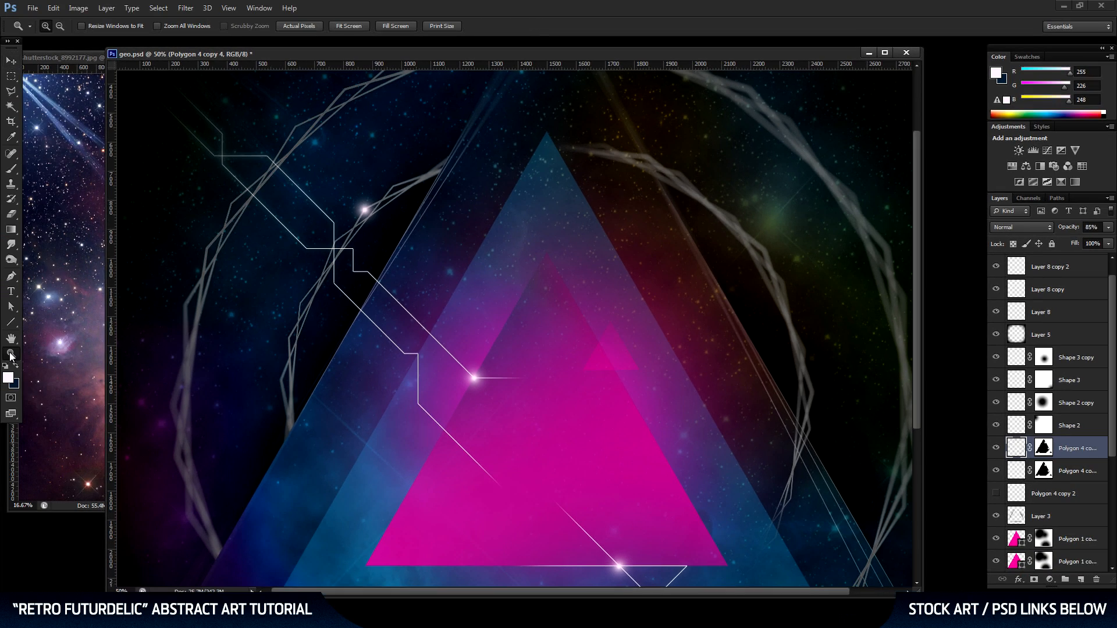
On the darkened copy's layer mask, paint black with a soft 319 px brush over the upper-left parts of the inner and outer rings.
left_click(715, 349, "alt")
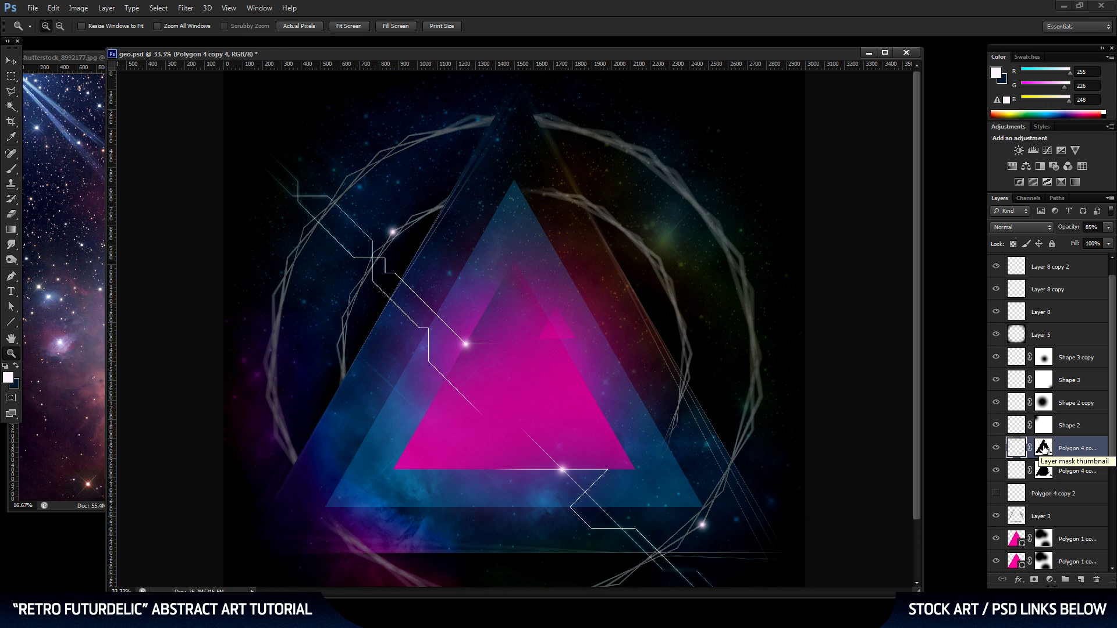
left_click(1045, 447)
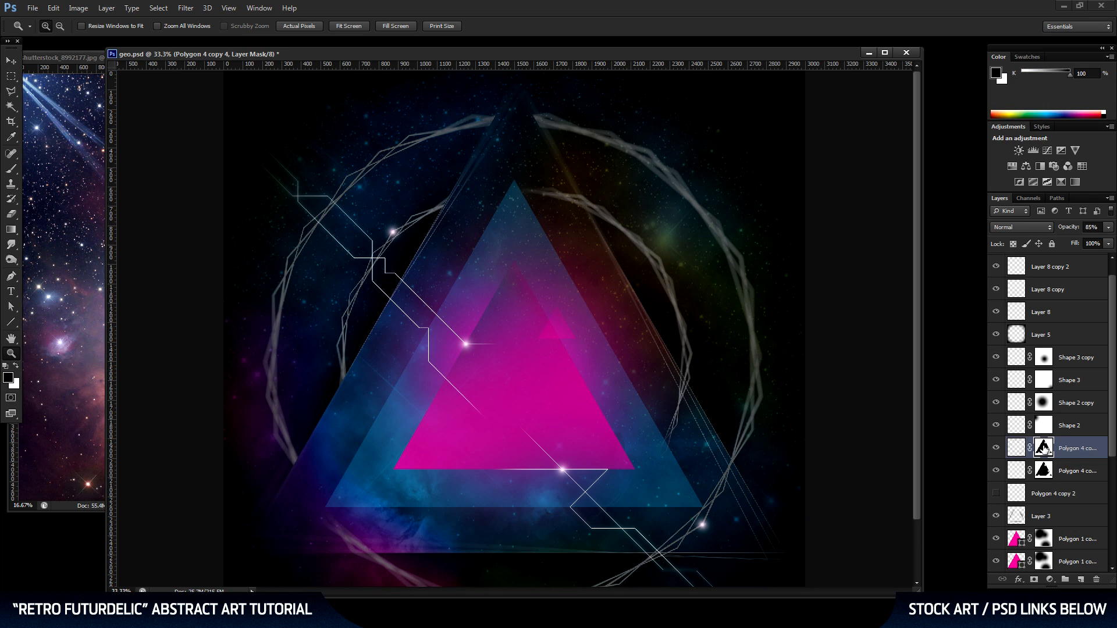
left_click(12, 169)
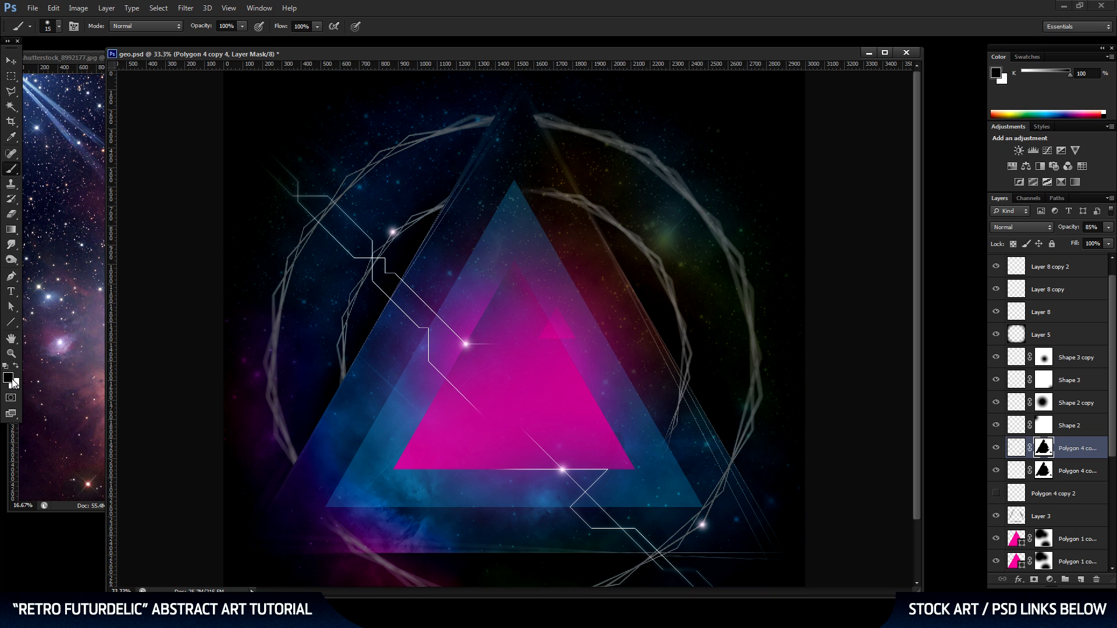
right_click(439, 249)
left_click(501, 275)
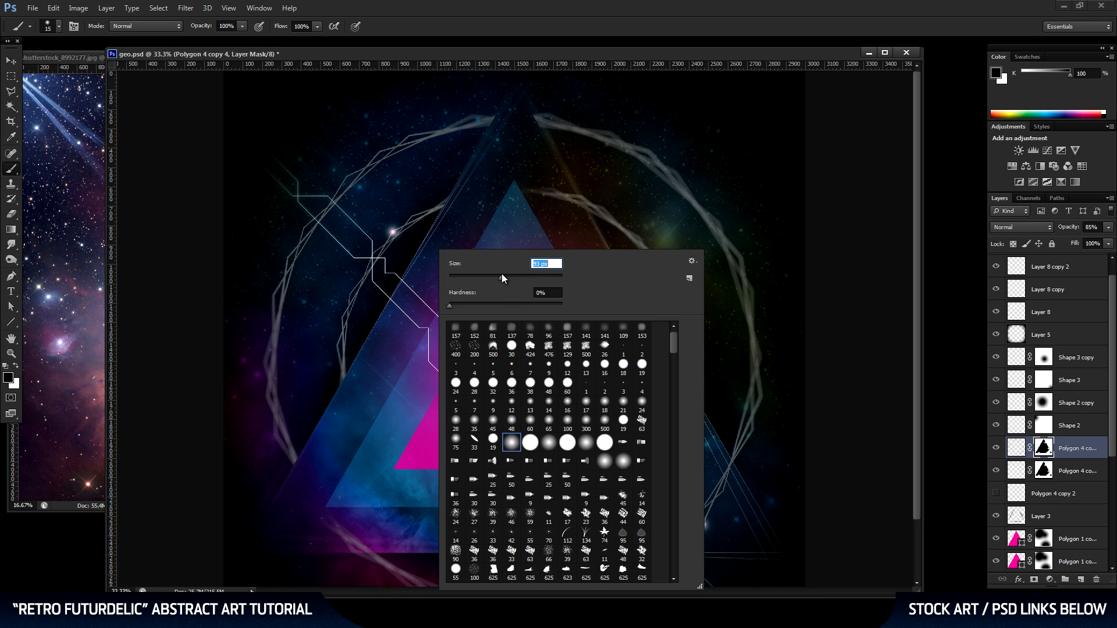
left_click_drag(519, 273, 540, 275)
mouse_move(402, 224)
left_mouse_down()
mouse_move(369, 252)
mouse_move(349, 304)
mouse_move(354, 386)
mouse_move(345, 326)
mouse_move(356, 302)
left_mouse_up()
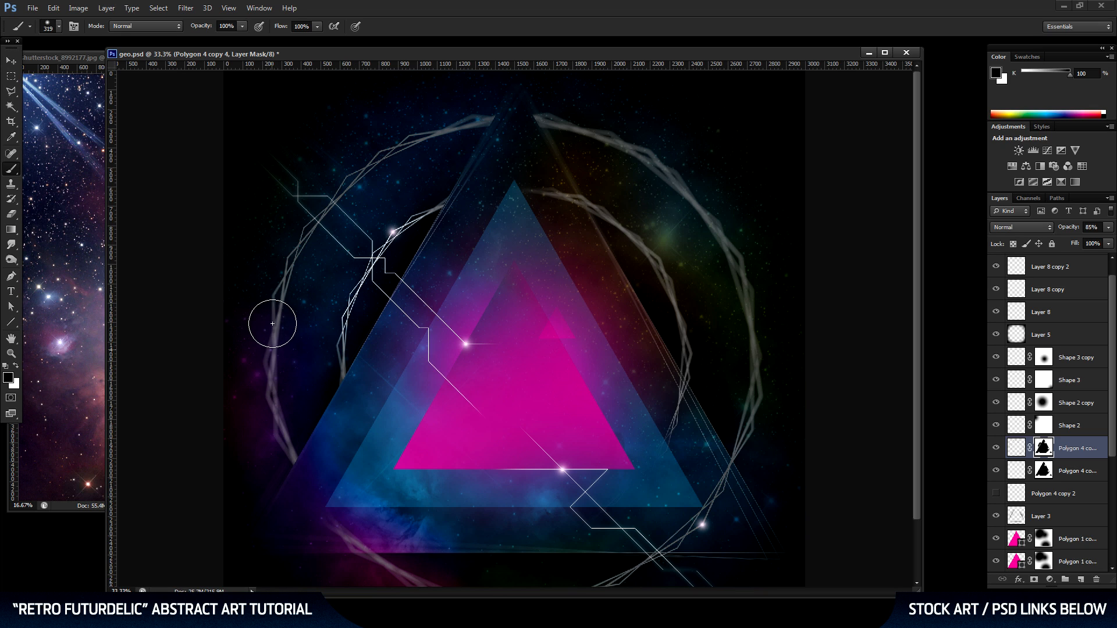
mouse_move(293, 253)
left_mouse_down()
mouse_move(367, 166)
mouse_move(445, 130)
left_mouse_up()
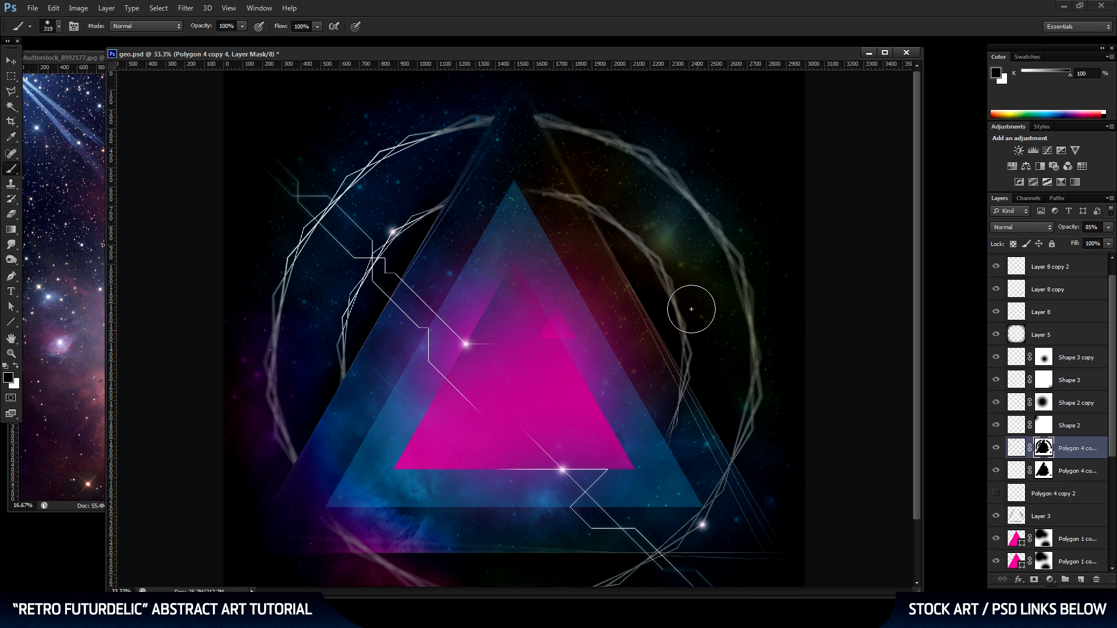
Mask out the darkened copy along the lower-right part of the outer ring, return to the Move tool and save the document.
scroll(640, 215, "down", 2)
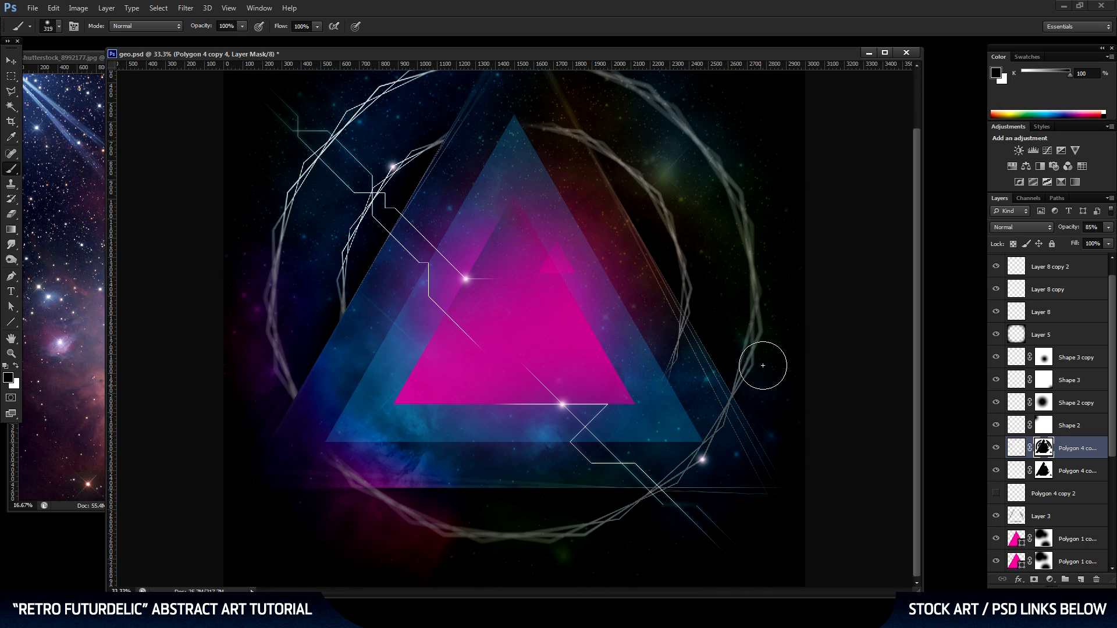
mouse_move(747, 342)
left_mouse_down()
mouse_move(726, 399)
mouse_move(665, 482)
mouse_move(572, 526)
left_mouse_up()
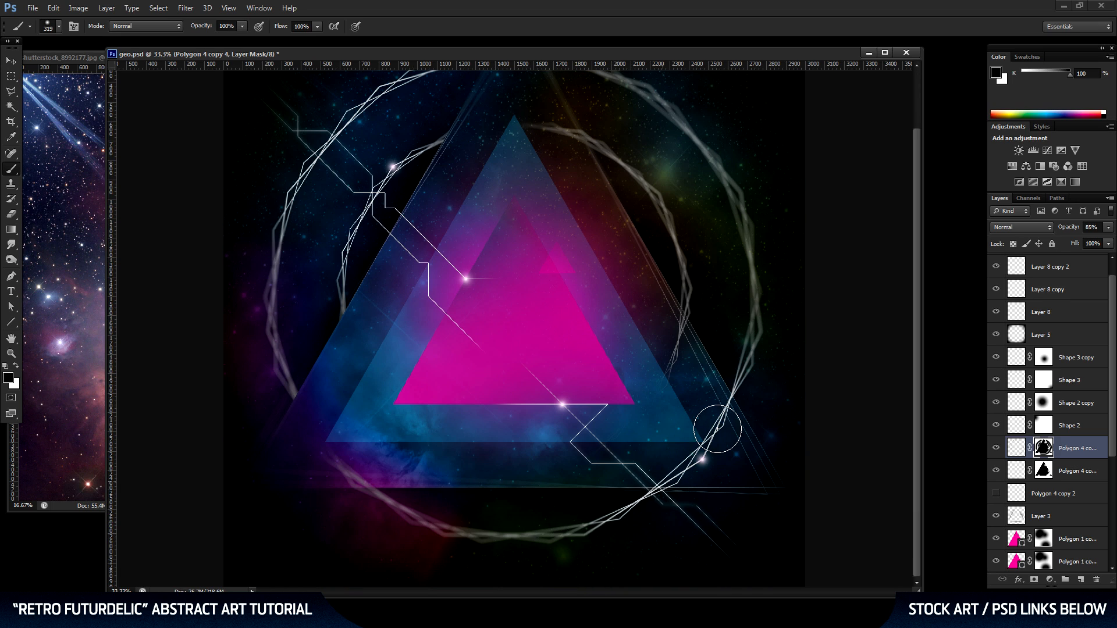
scroll(418, 303, "up", 1)
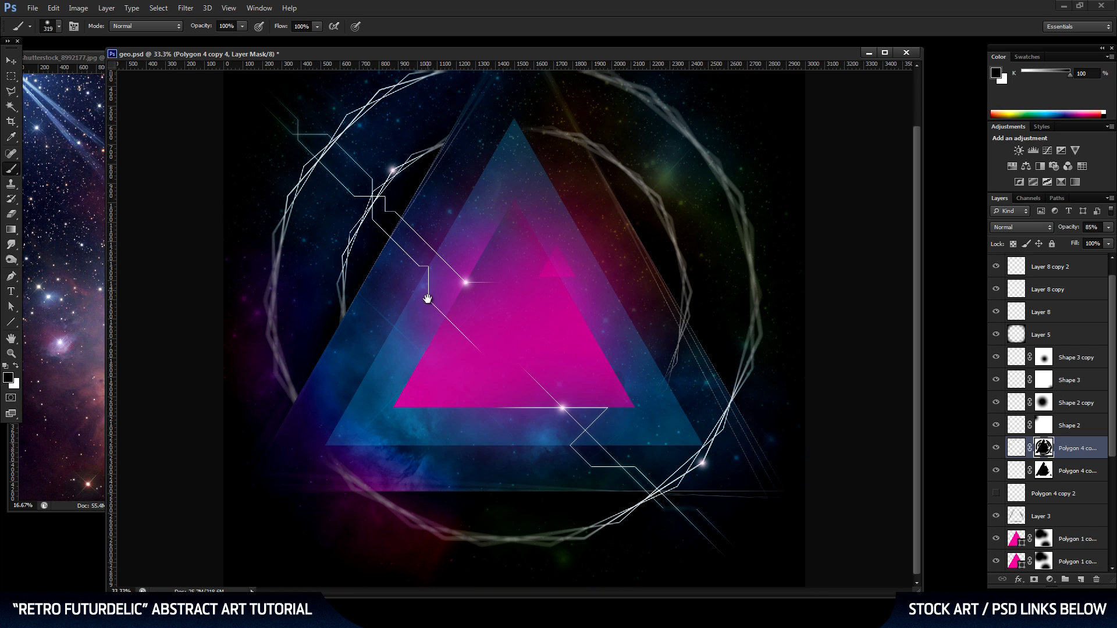
left_click(11, 354)
left_click(519, 325, "alt")
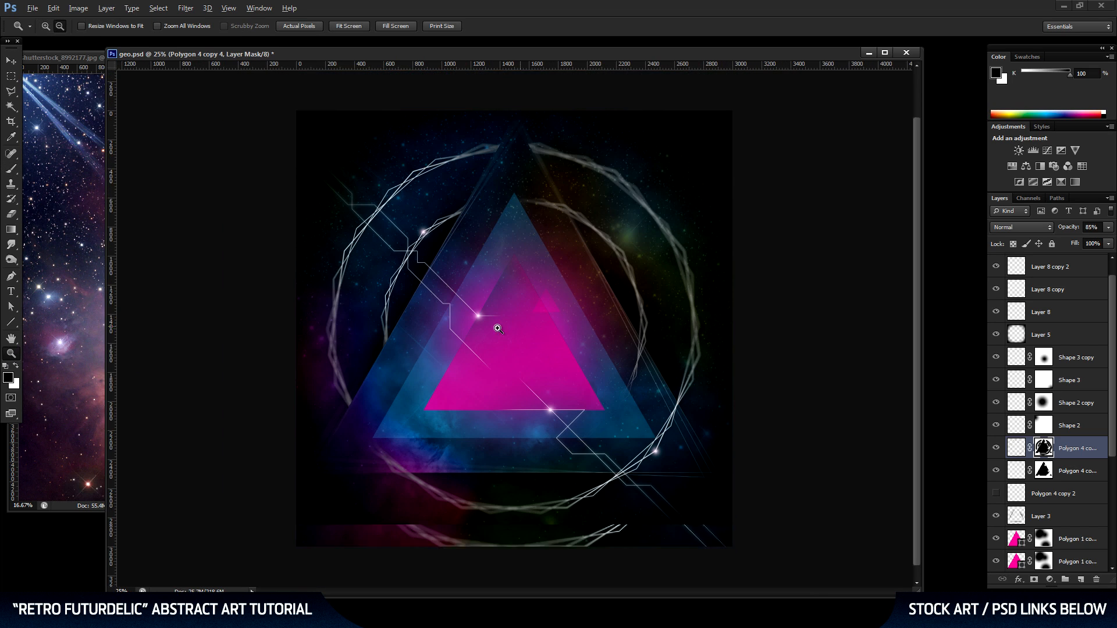
left_click(11, 60)
key("ctrl+s")
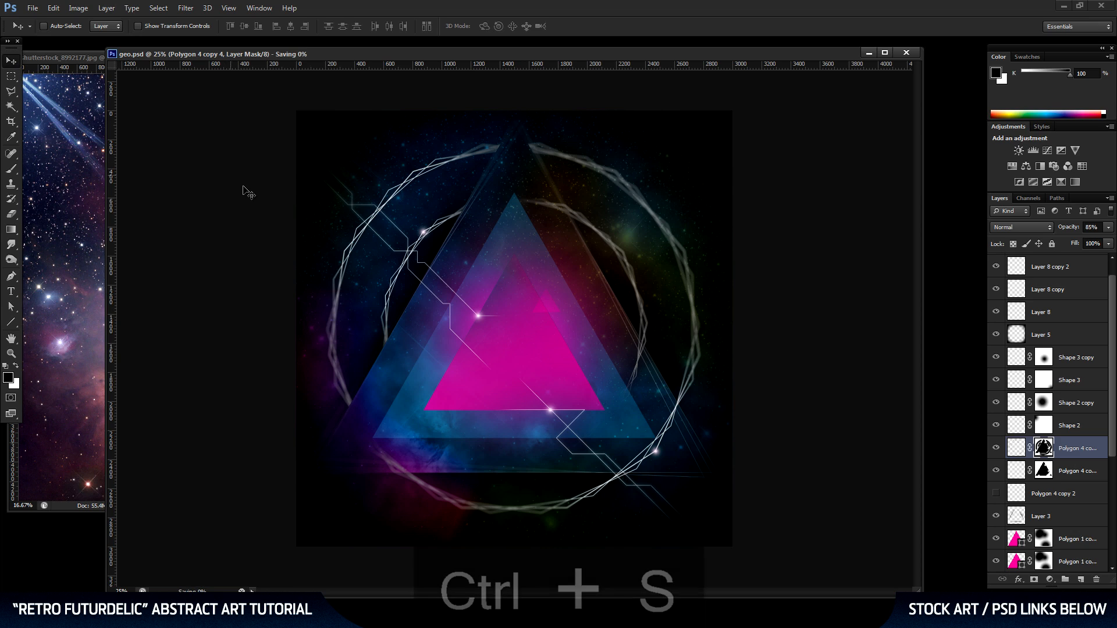